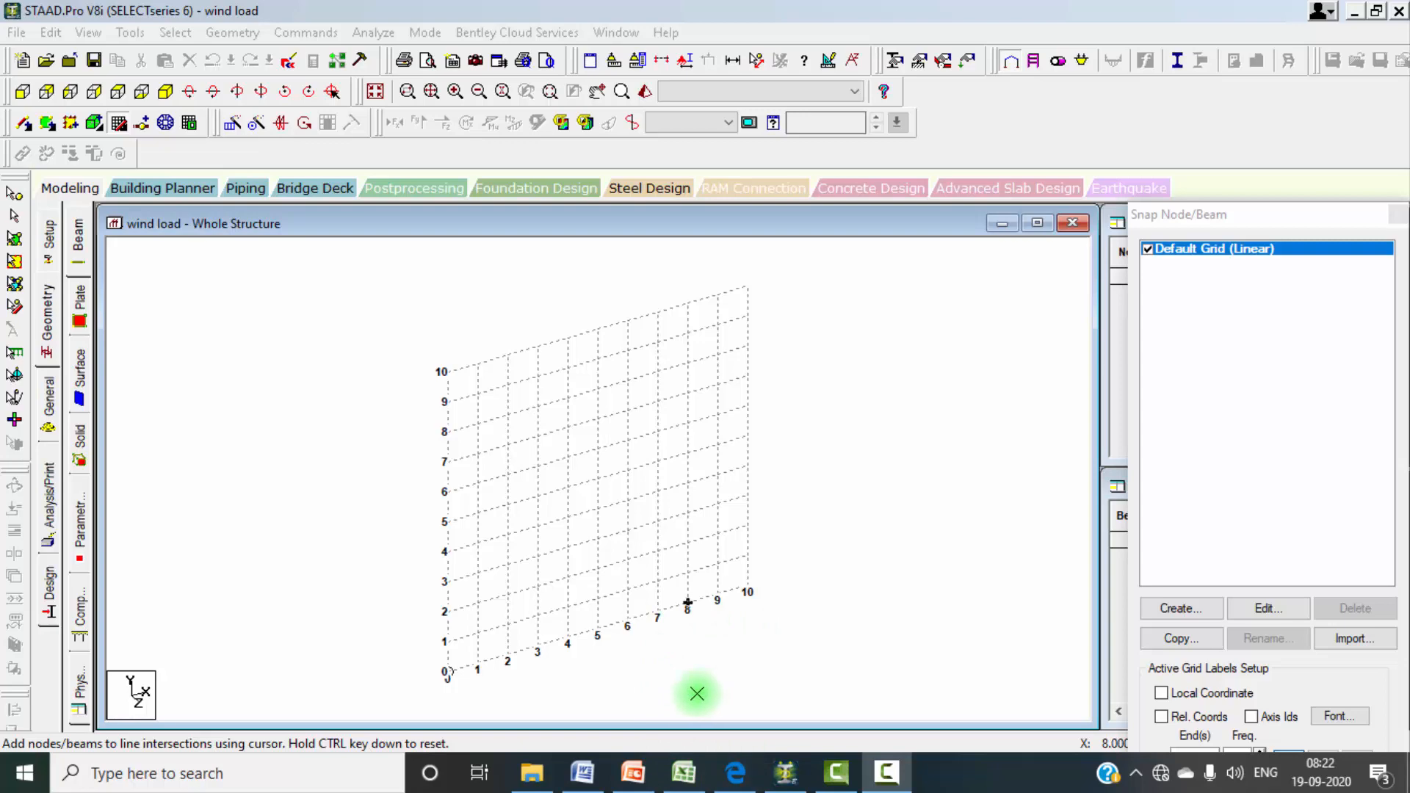
Step: Switch to the IS 875 Part 3 PDF in Microsoft Edge and examine the design wind speed formula and Table 1's k1 risk coefficients
click(735, 773)
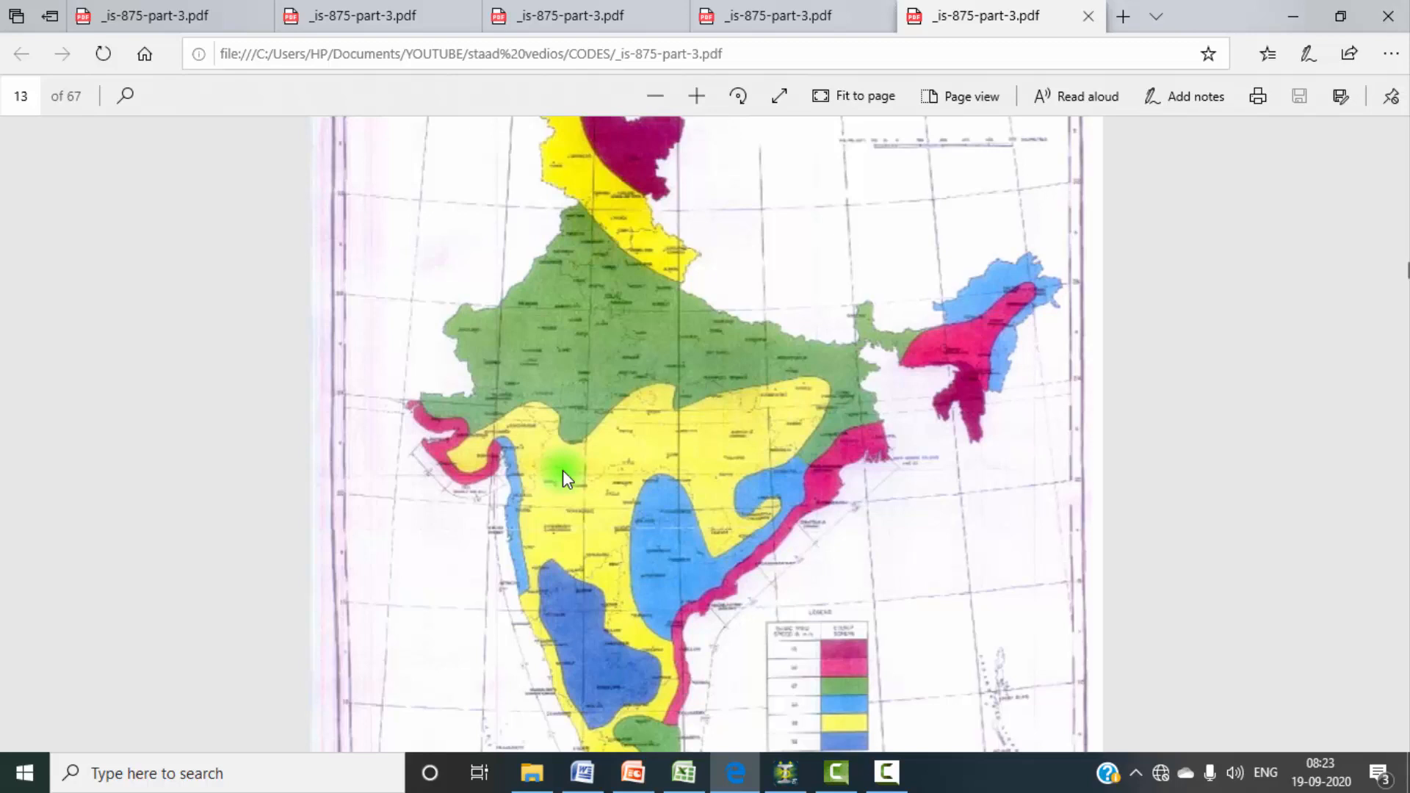
click(143, 14)
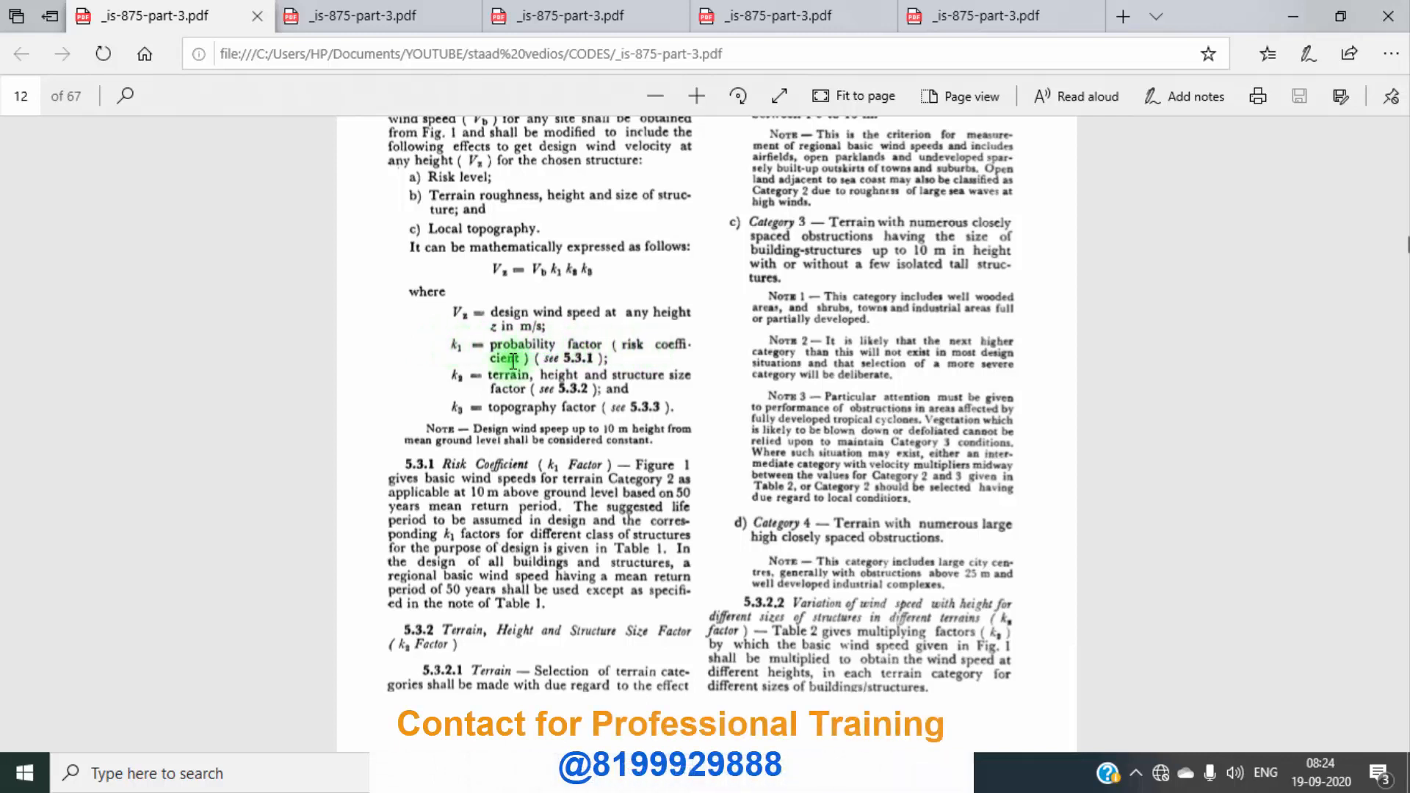
click(388, 21)
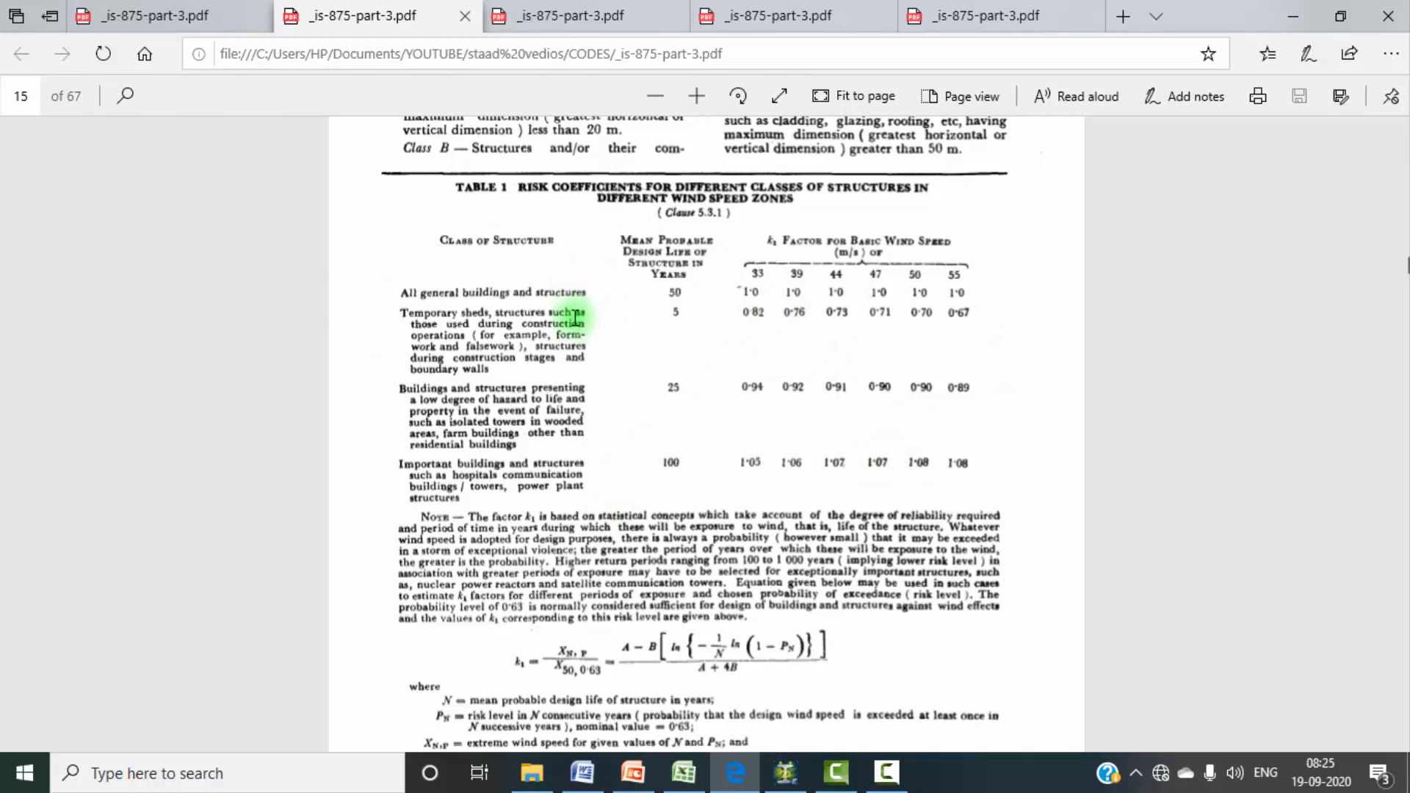
Step: Examine Table 2's k2 factors by height, terrain category and structure class, along with the preceding Table 1 notes
click(125, 15)
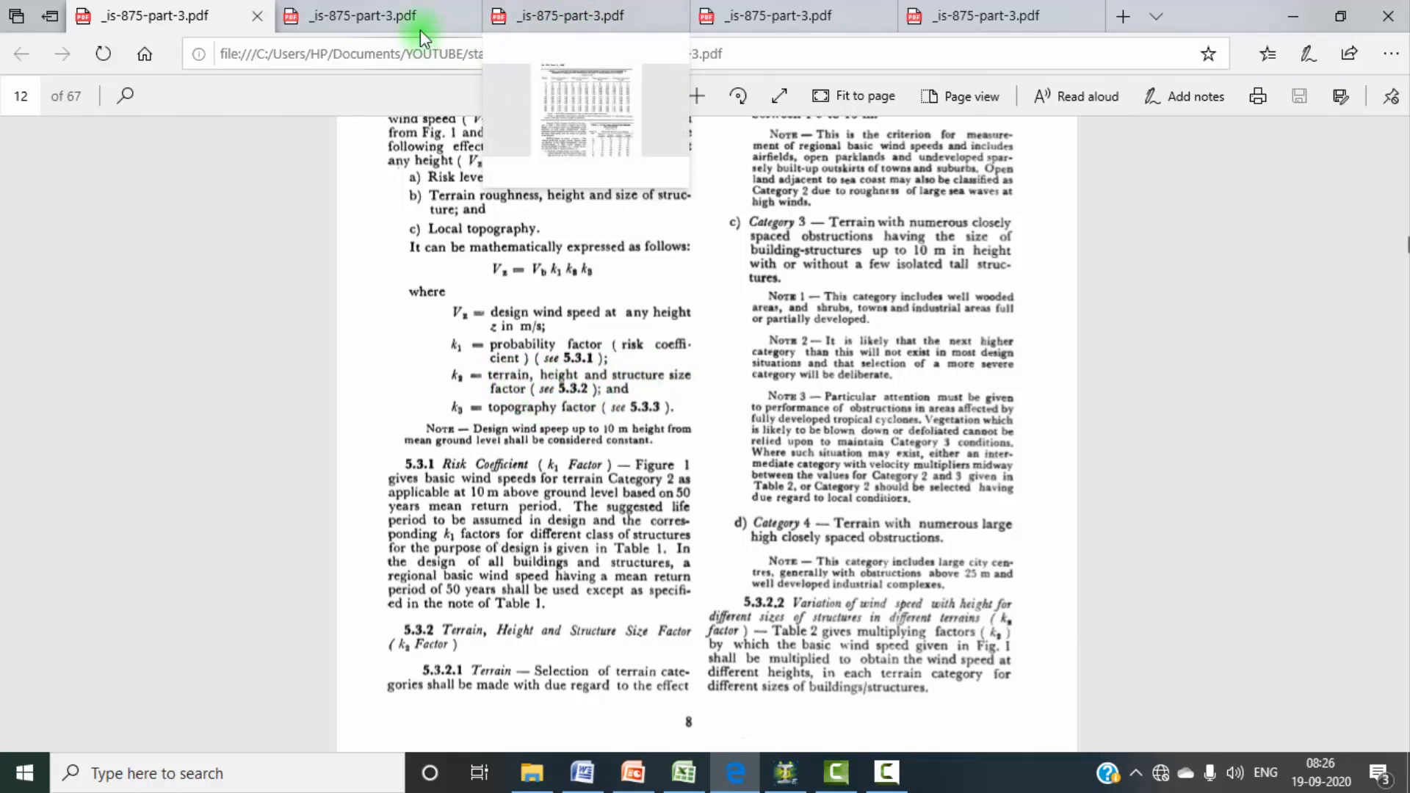
click(573, 21)
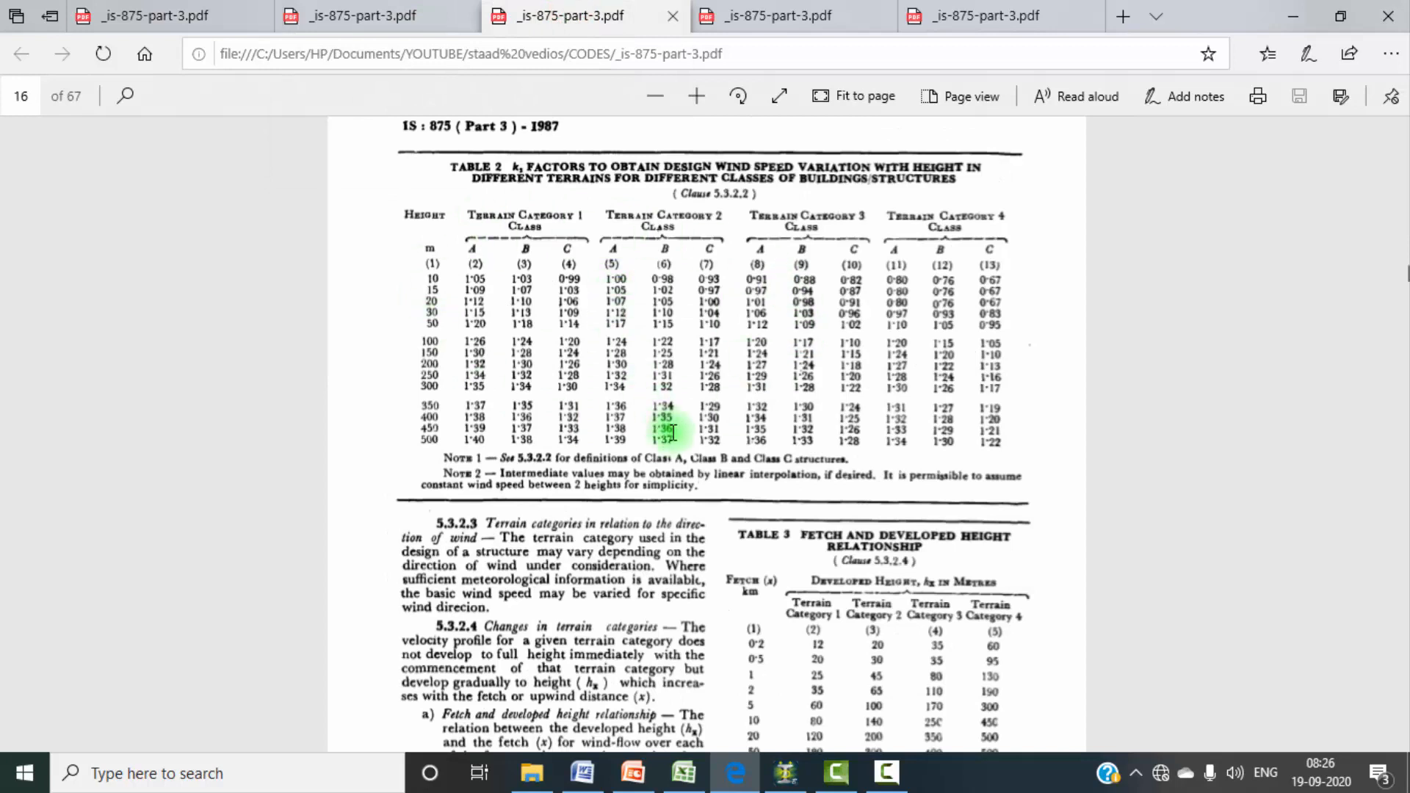
scroll(671, 431, up, 8)
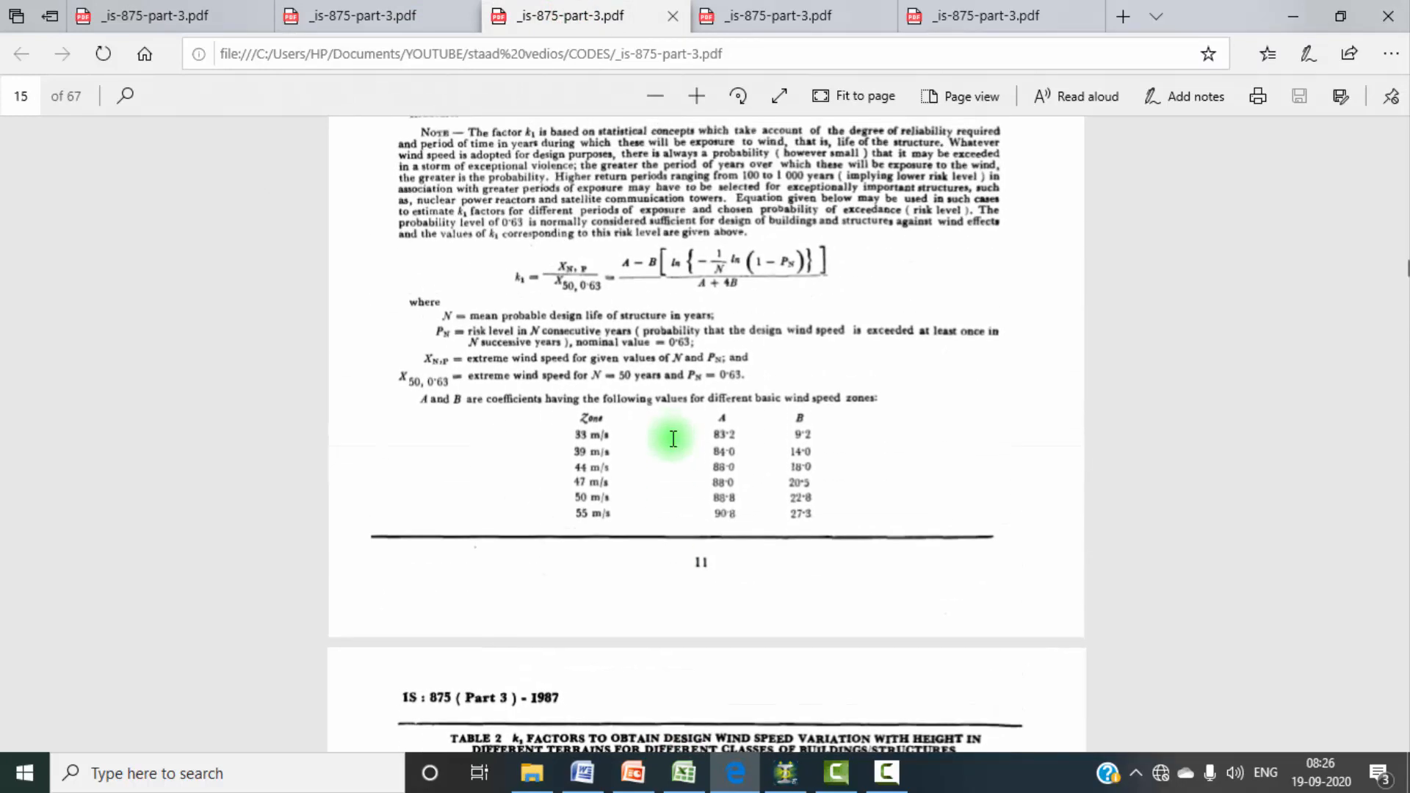
scroll(675, 476, up, 3)
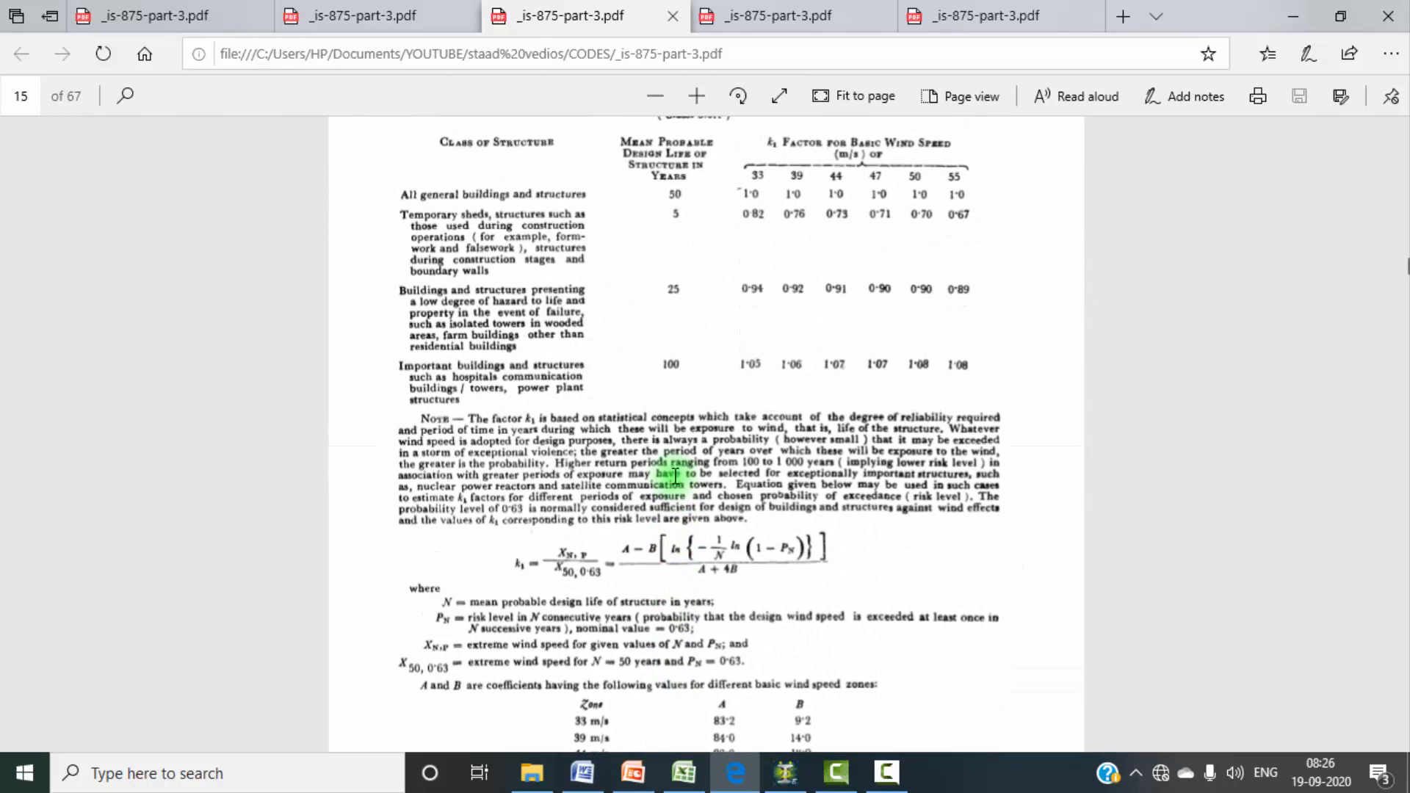
scroll(565, 418, down, 4)
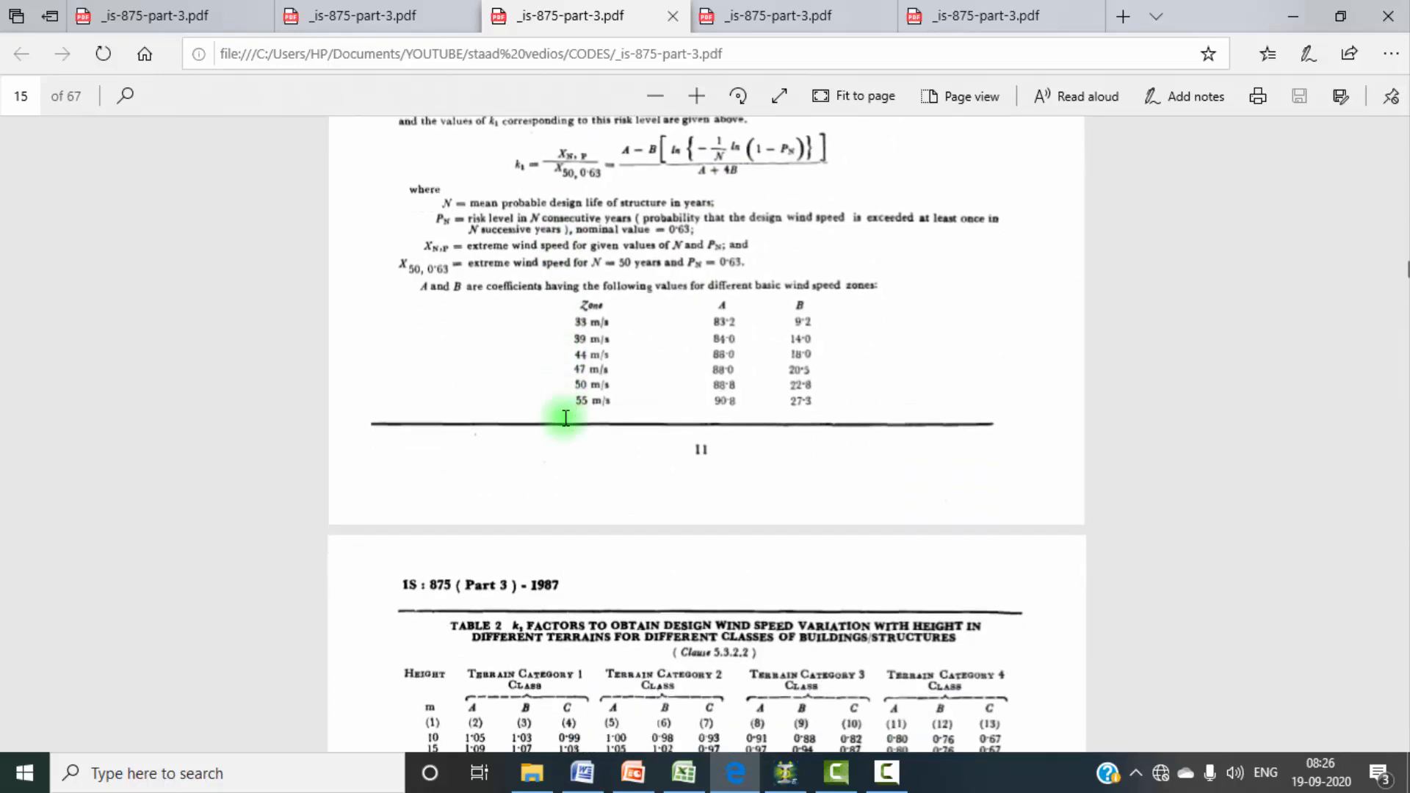
scroll(566, 418, down, 4)
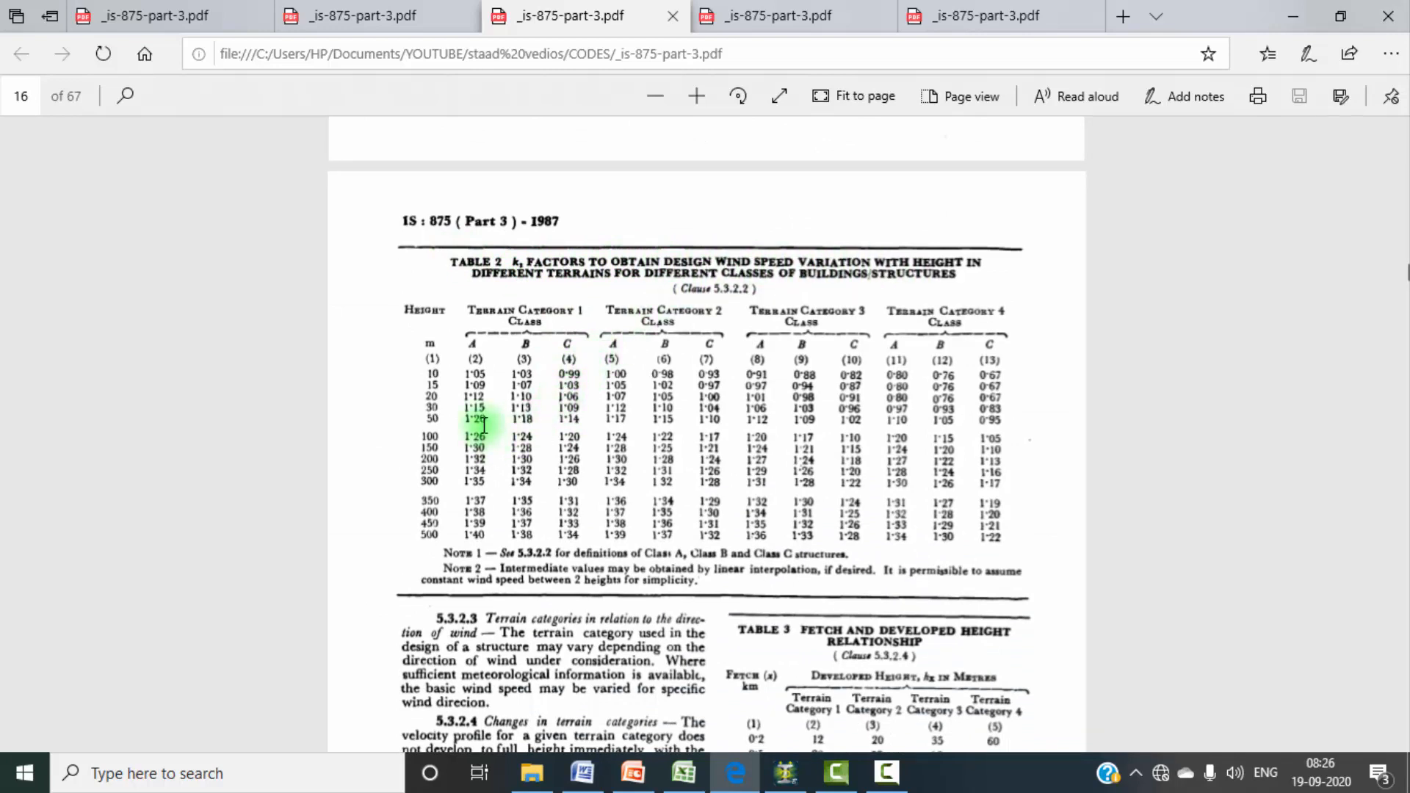
scroll(528, 474, down, 5)
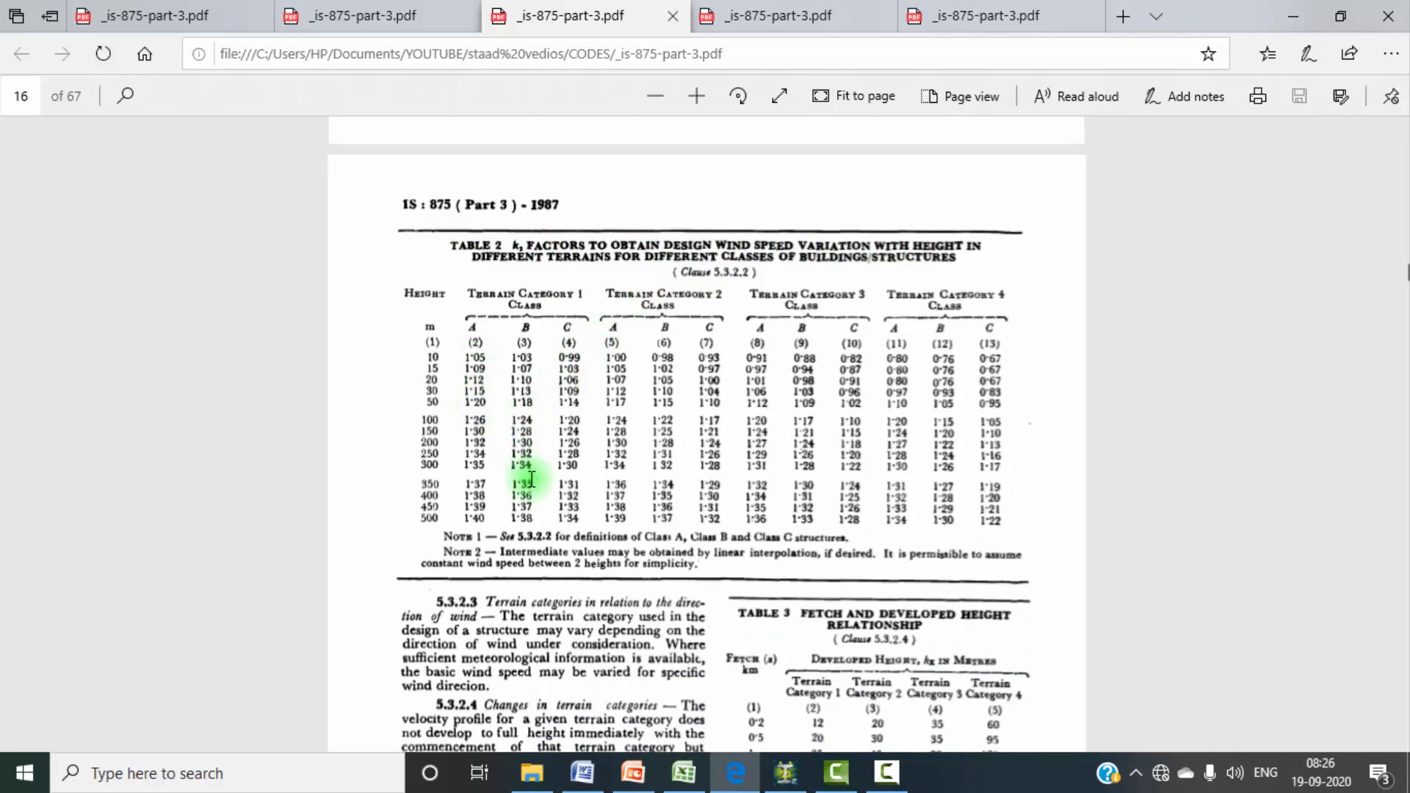
scroll(530, 477, up, 5)
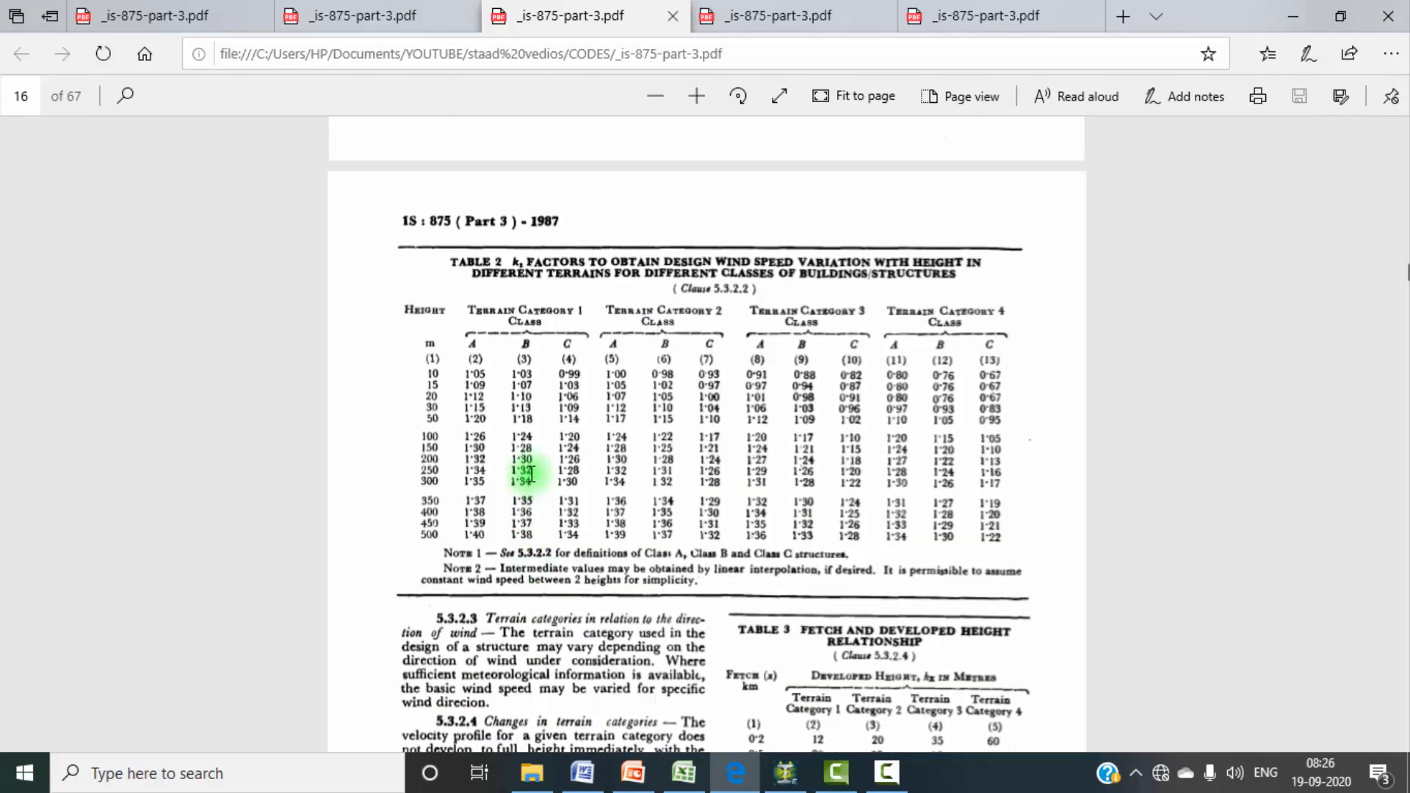
Step: Return to clause 5.3 and read the definitions of terrain categories 1 to 4
click(345, 22)
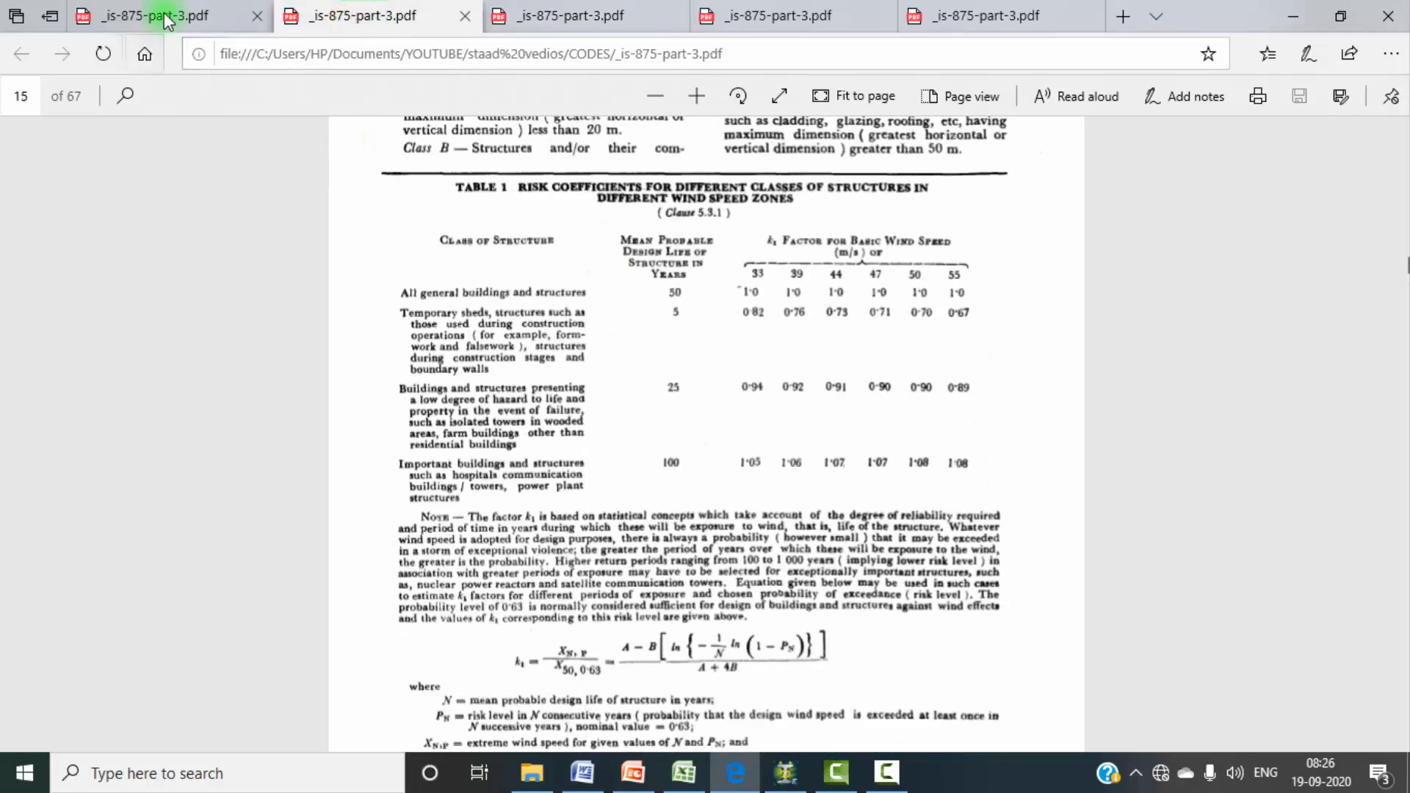
click(162, 17)
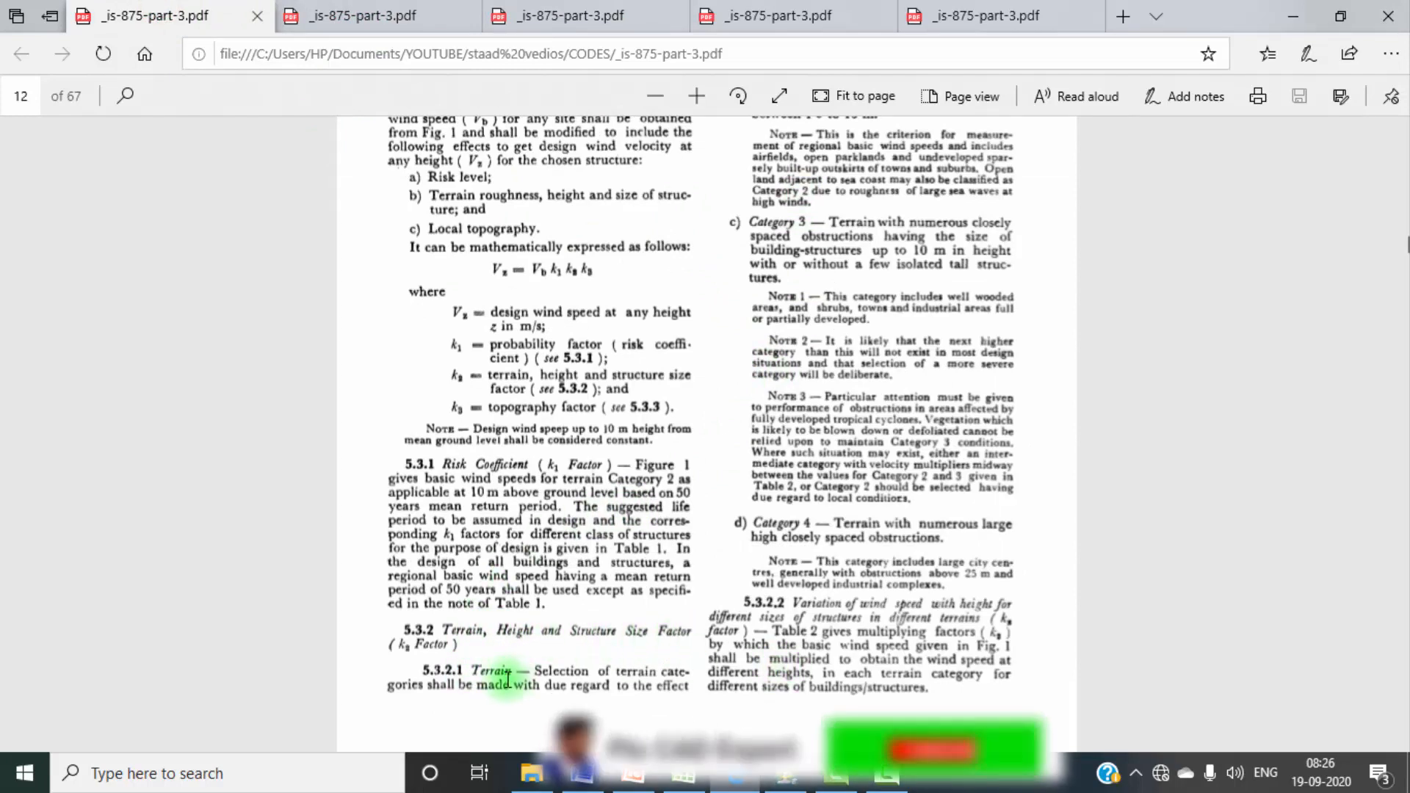
scroll(685, 652, up, 5)
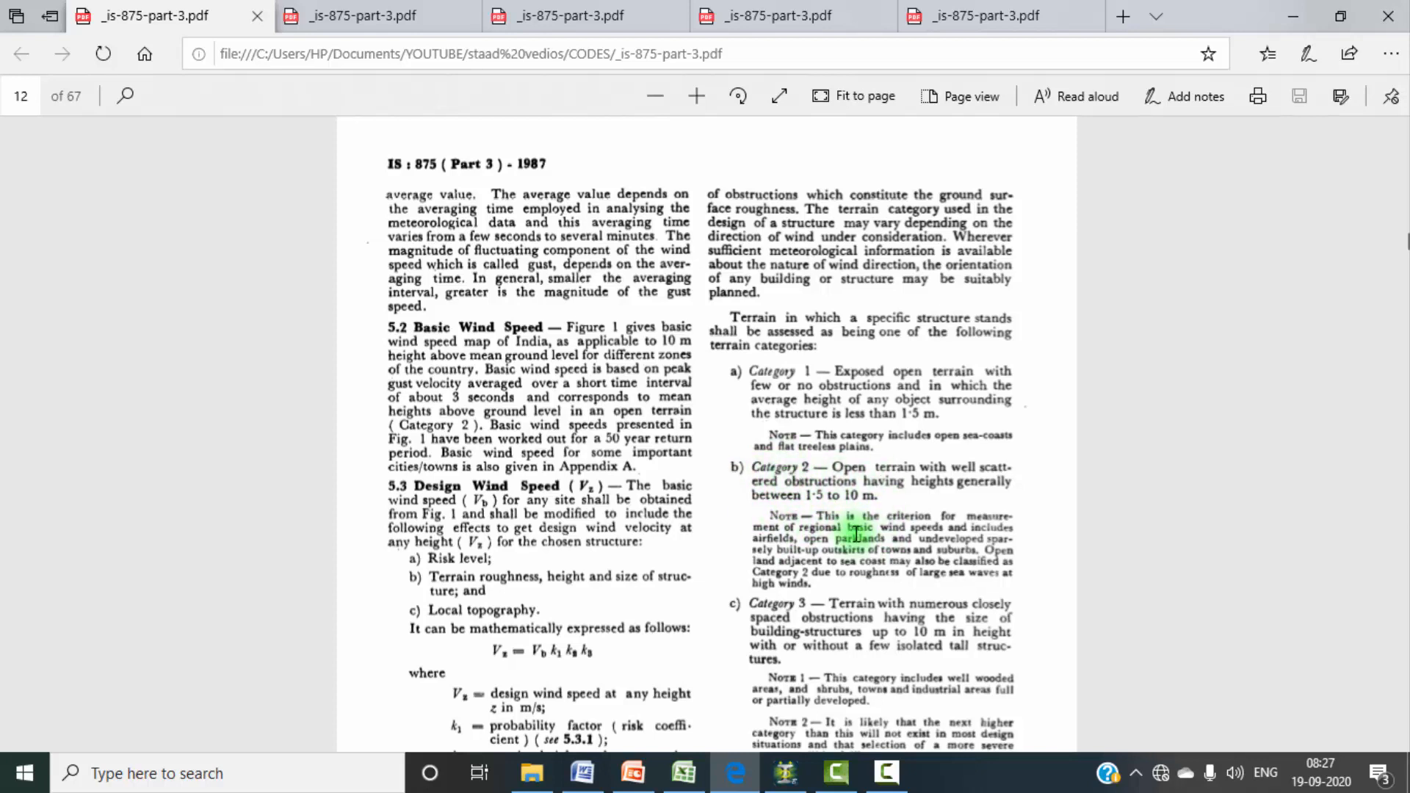
scroll(858, 543, down, 4)
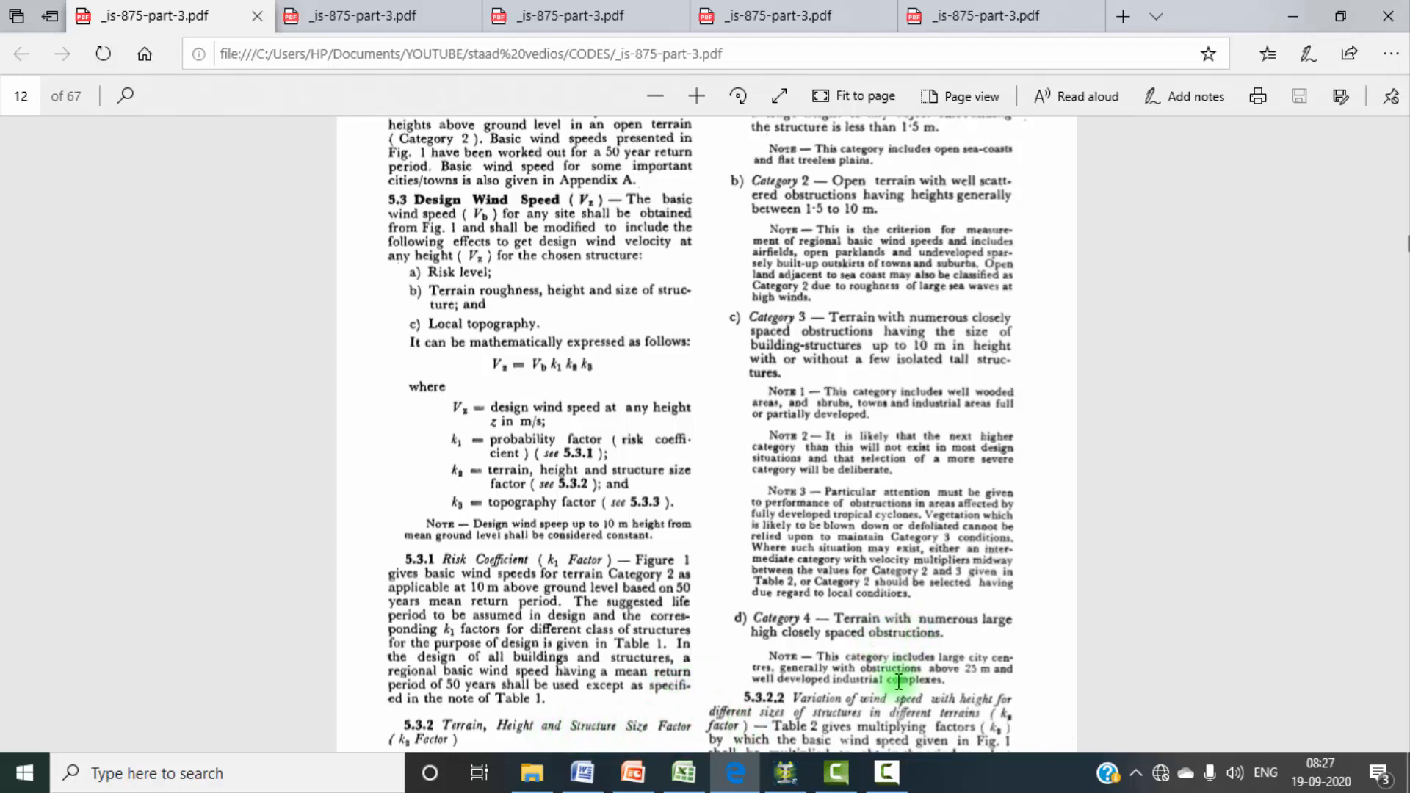
Step: Compare the terrain category descriptions in clause 5.3.2.1 with the k2 factors in Table 2
click(584, 16)
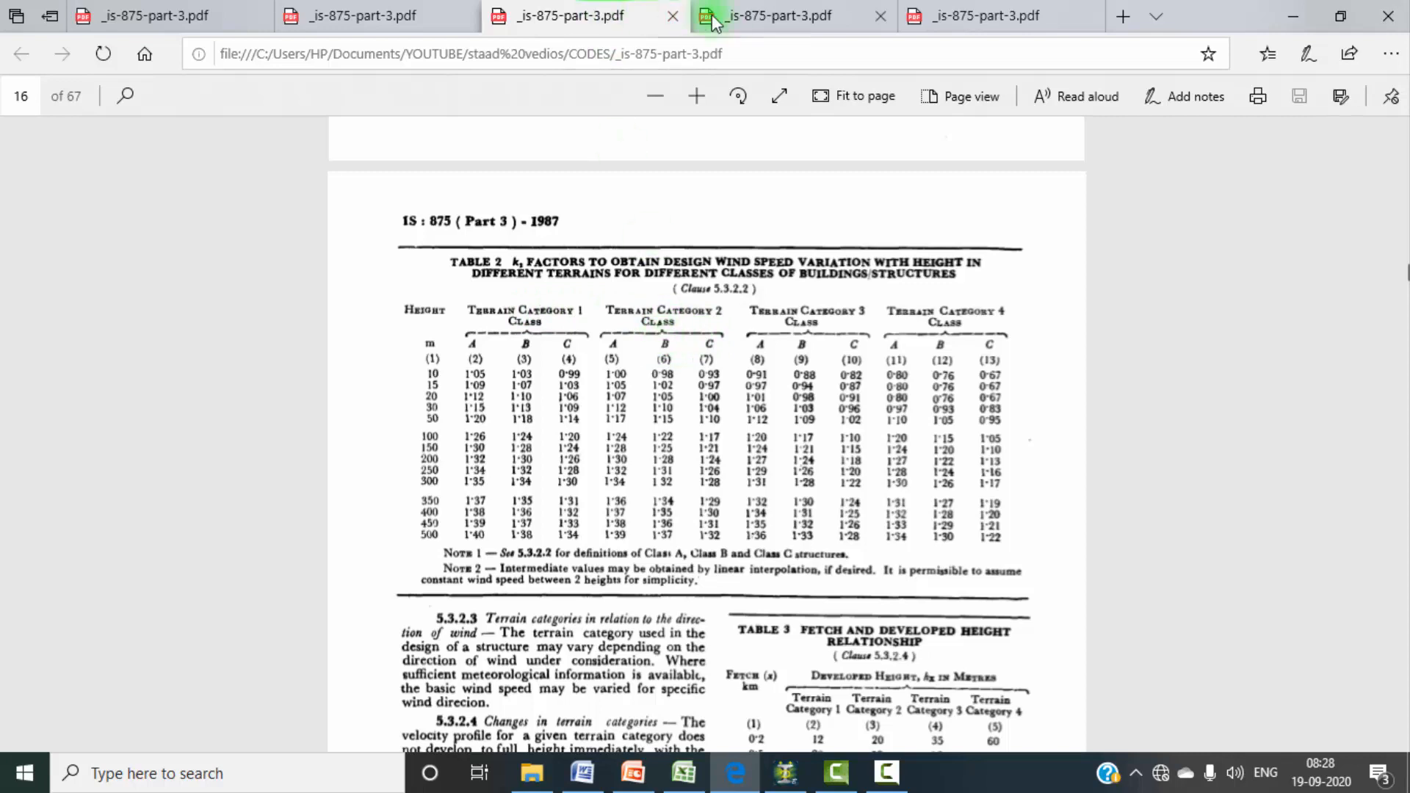
click(209, 17)
scroll(801, 343, up, 1)
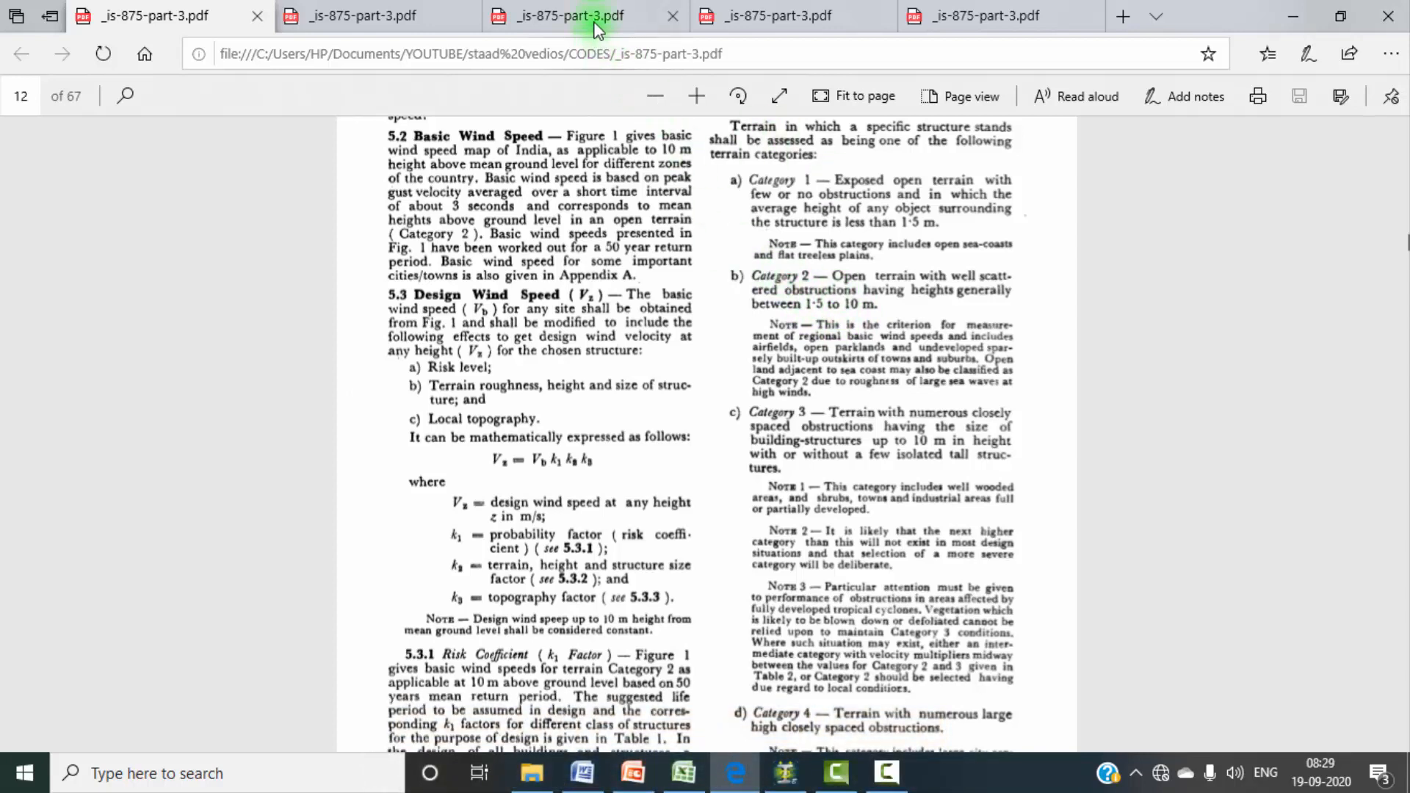
mouse_move(594, 22)
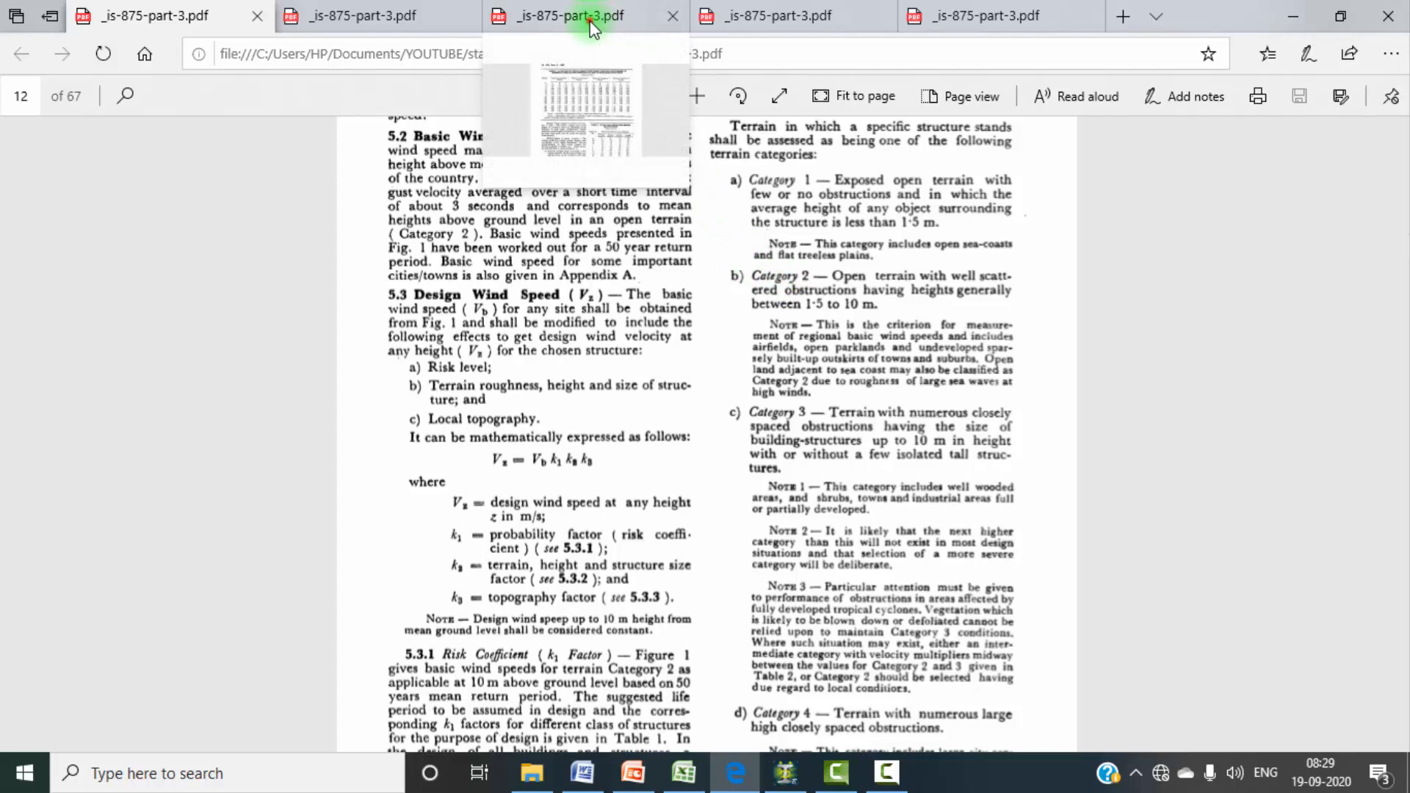
click(594, 22)
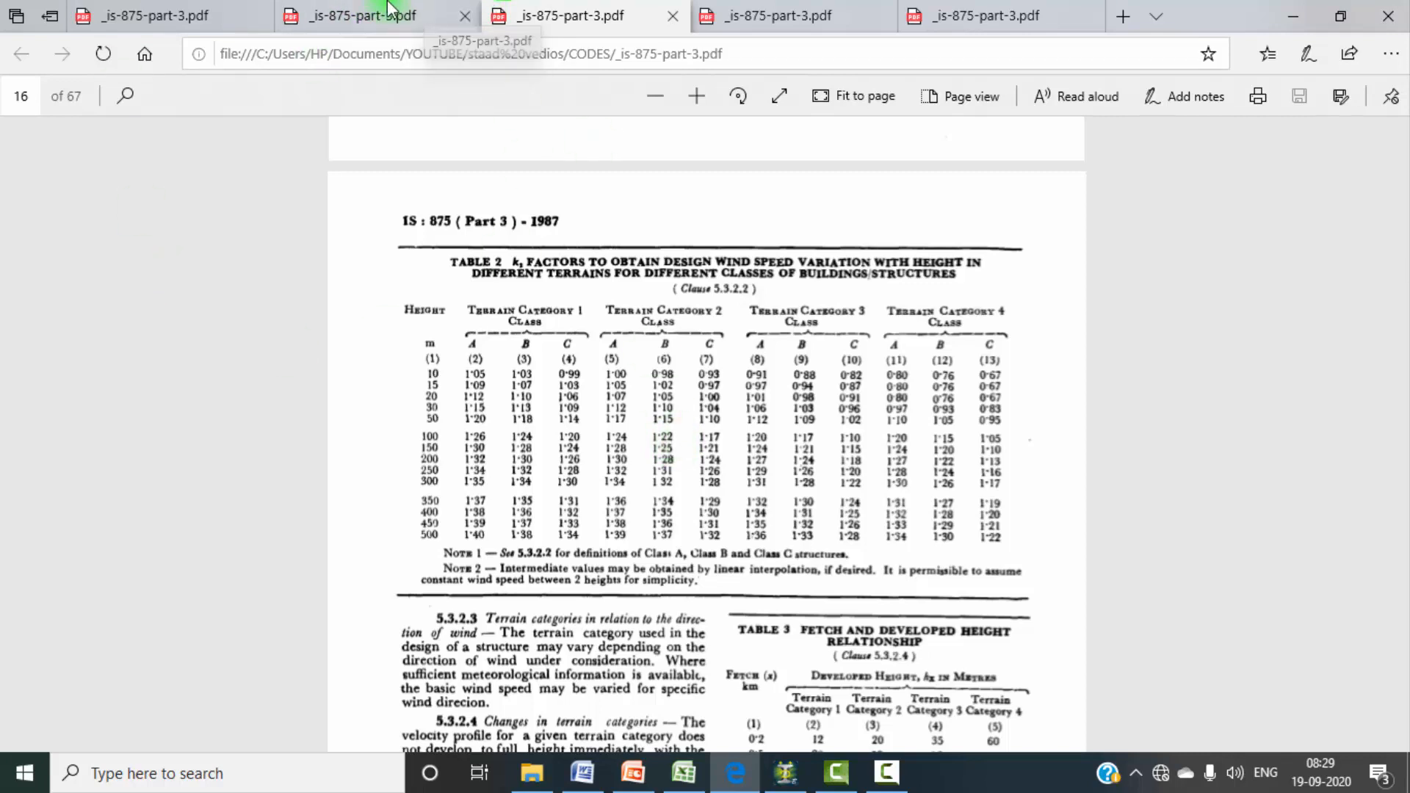
Step: Review the k3 topography factor entry in clause 5.3, and look through the following wind speed map, structure classes and factor tables
click(725, 14)
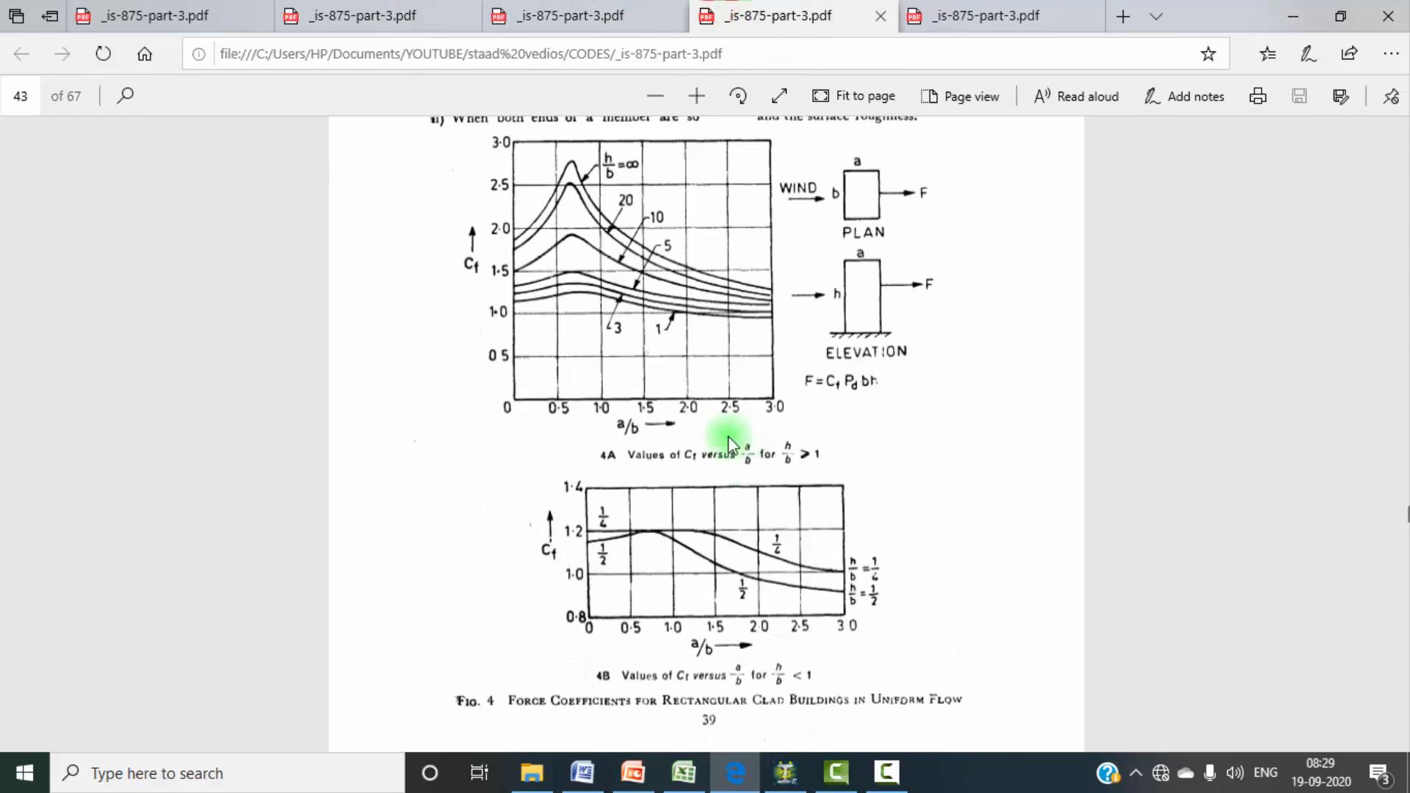
click(188, 15)
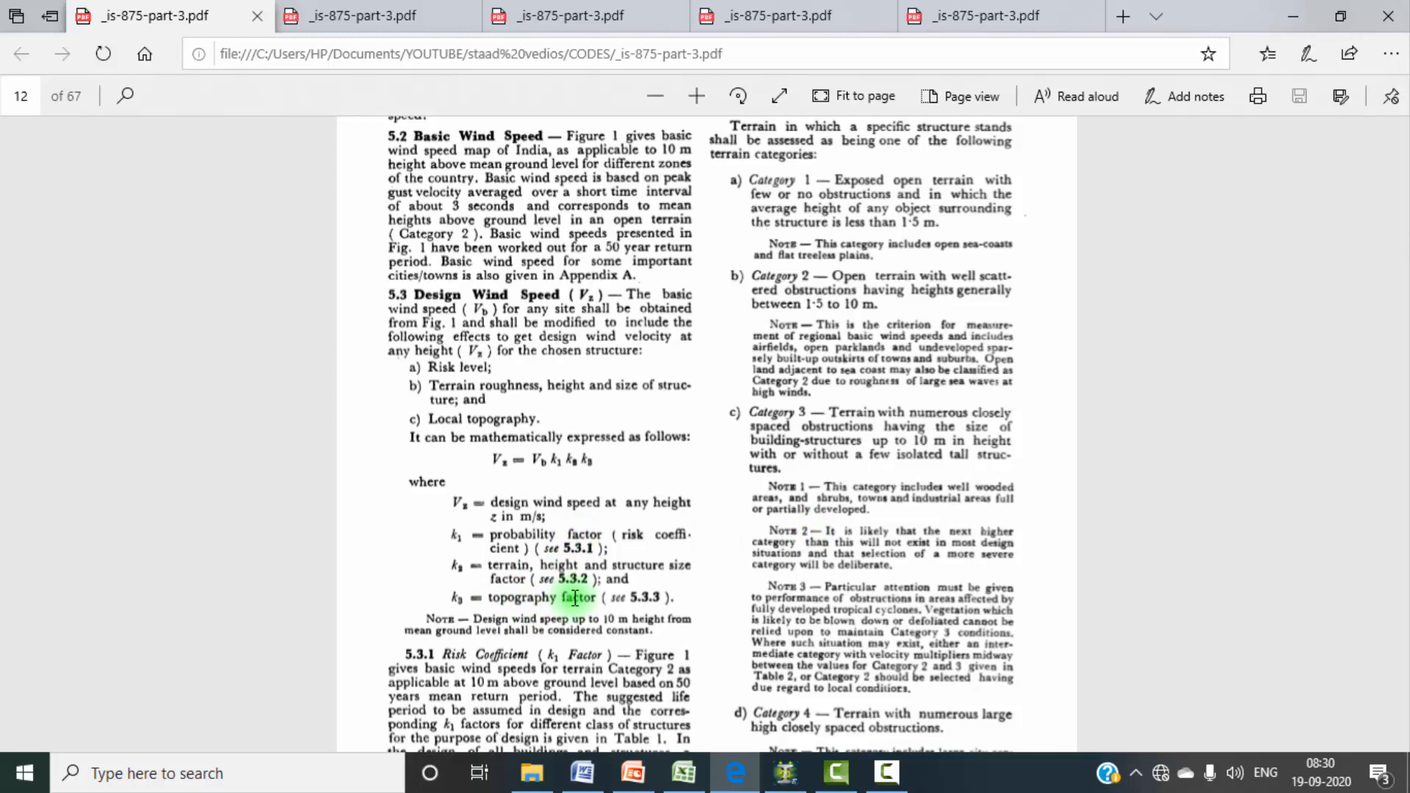
scroll(575, 597, down, 4)
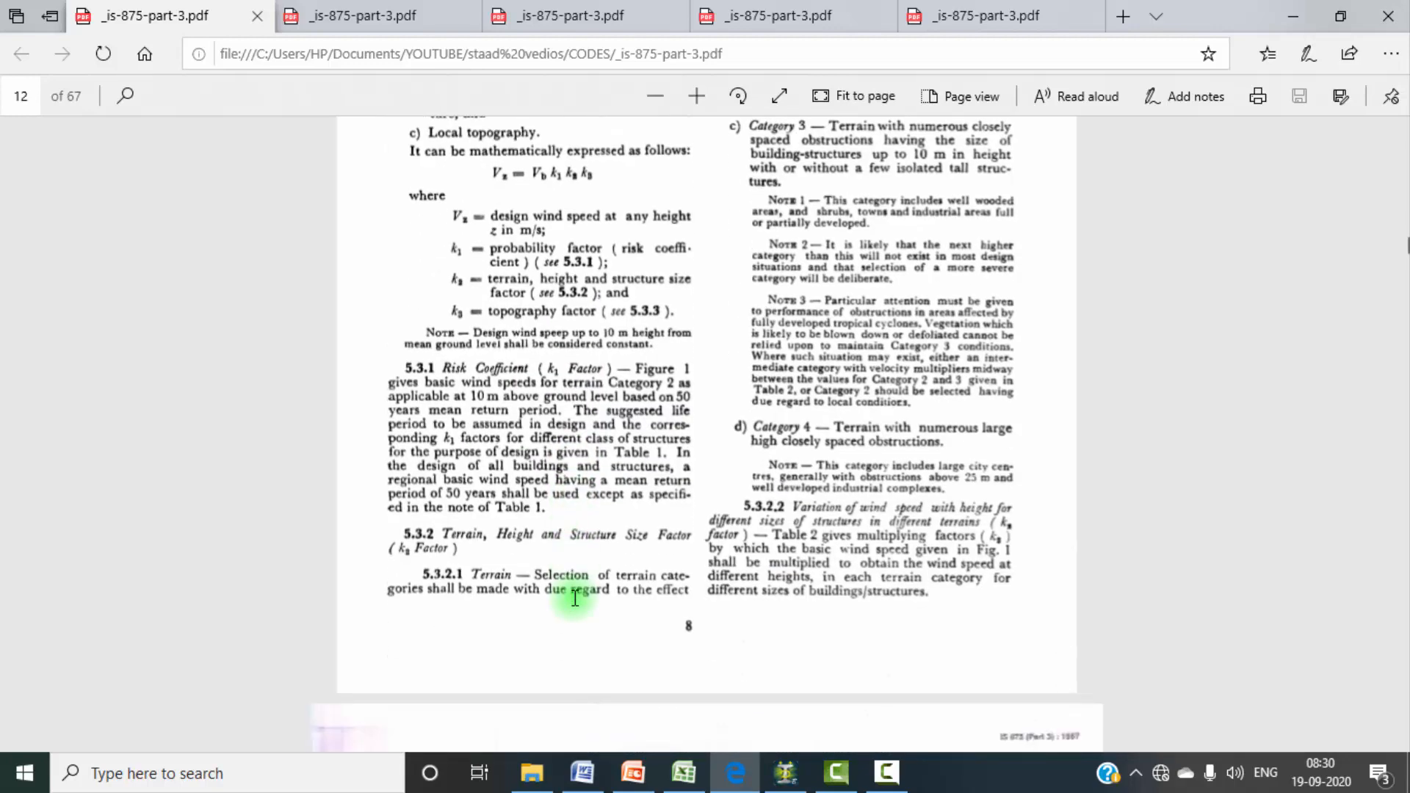
scroll(574, 597, down, 5)
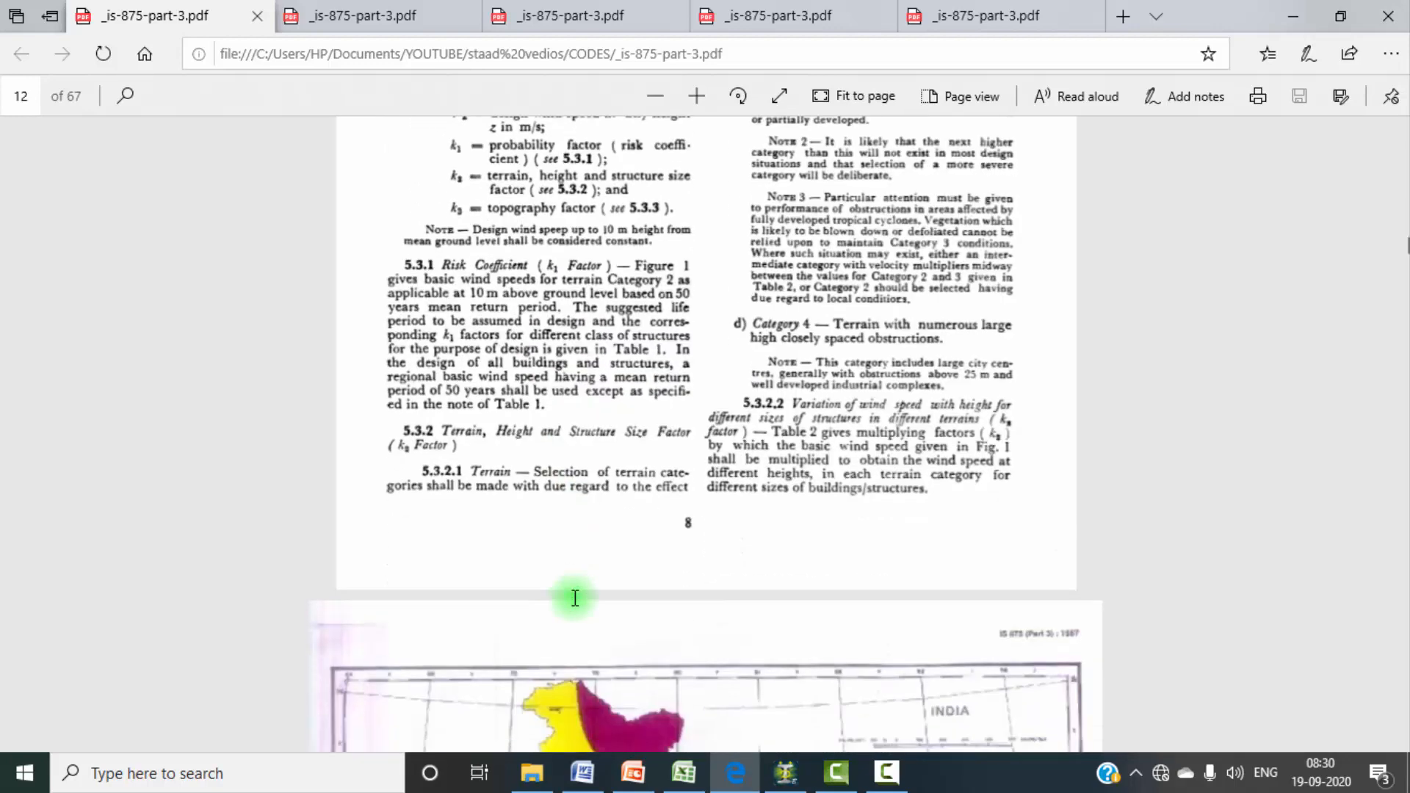
scroll(573, 597, down, 20)
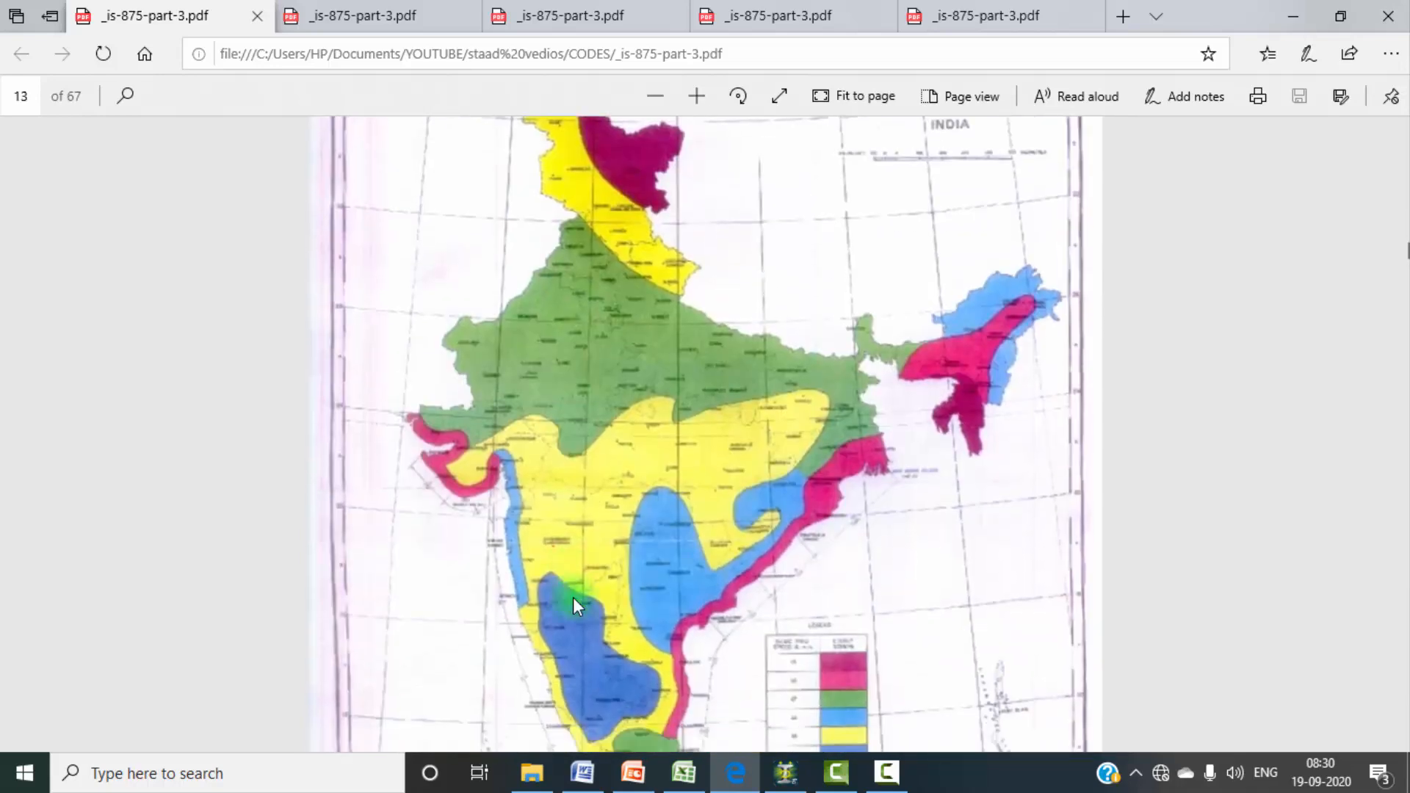
scroll(572, 597, down, 6)
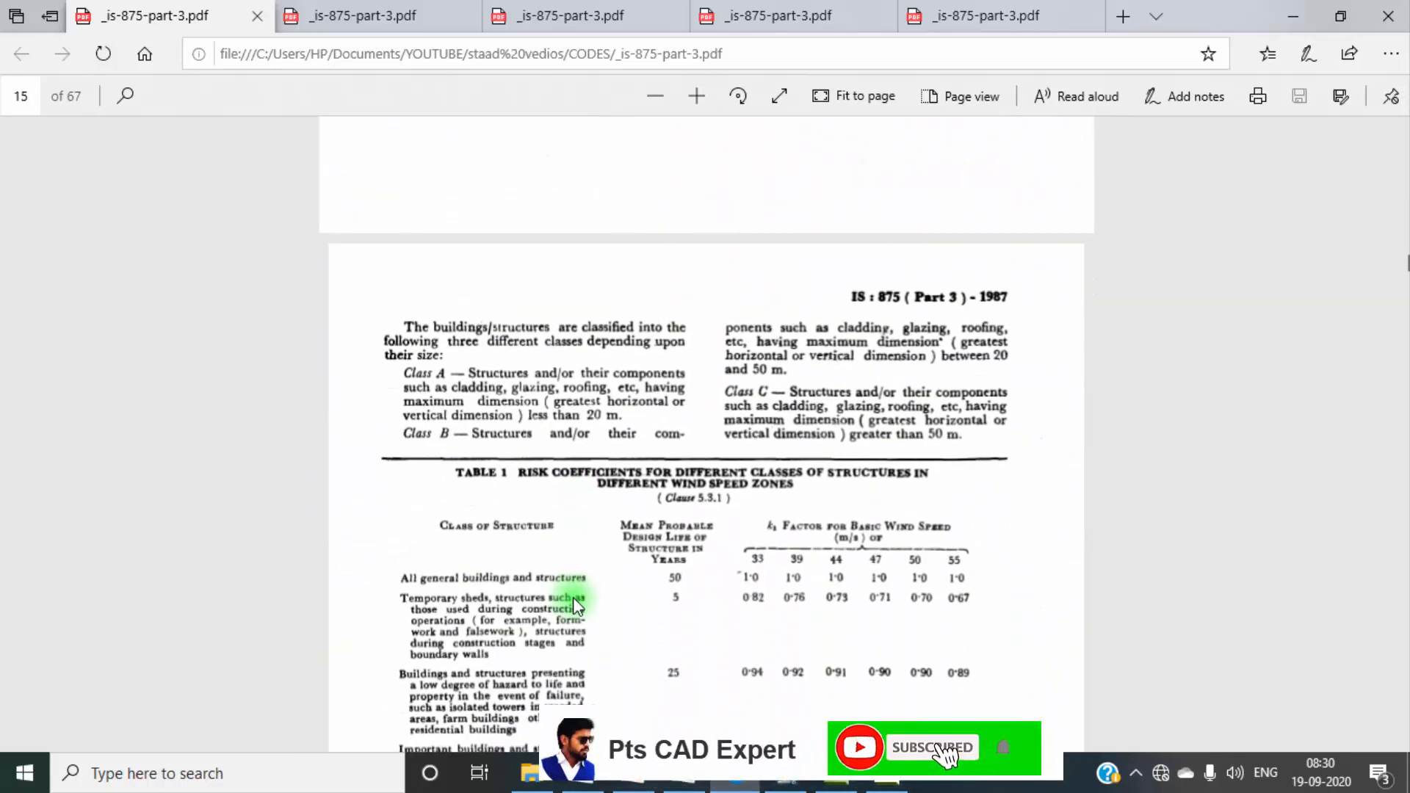
scroll(575, 597, down, 10)
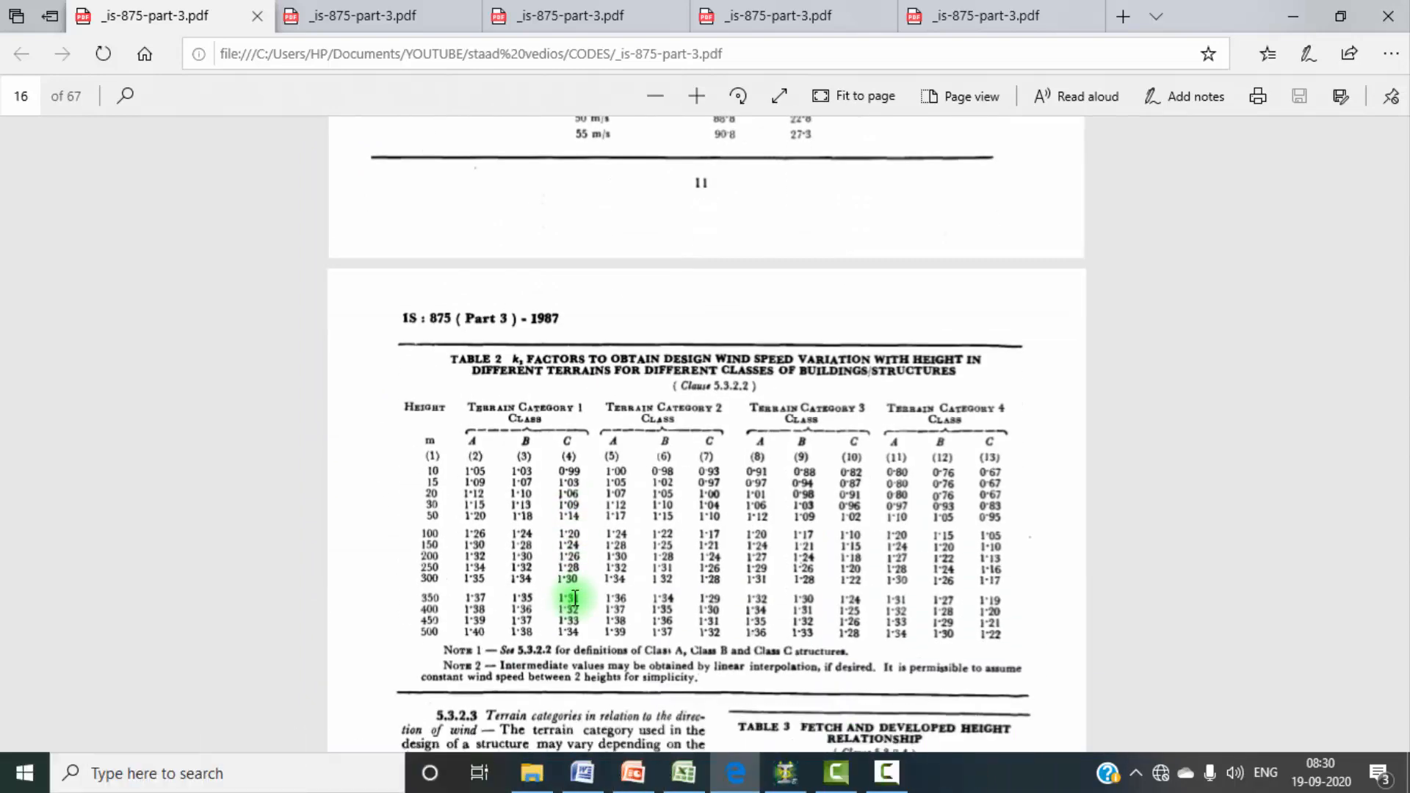
scroll(569, 587, up, 20)
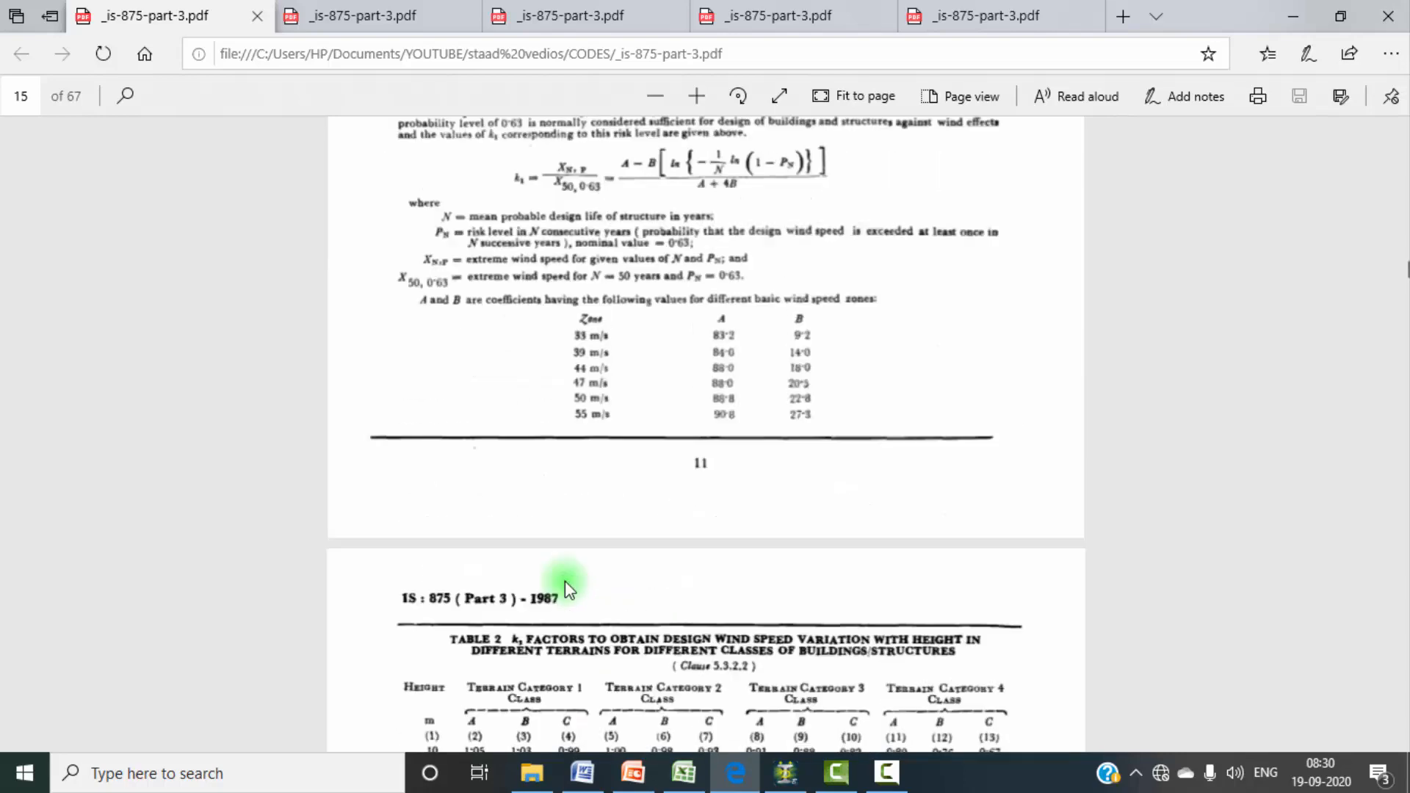
scroll(565, 584, up, 15)
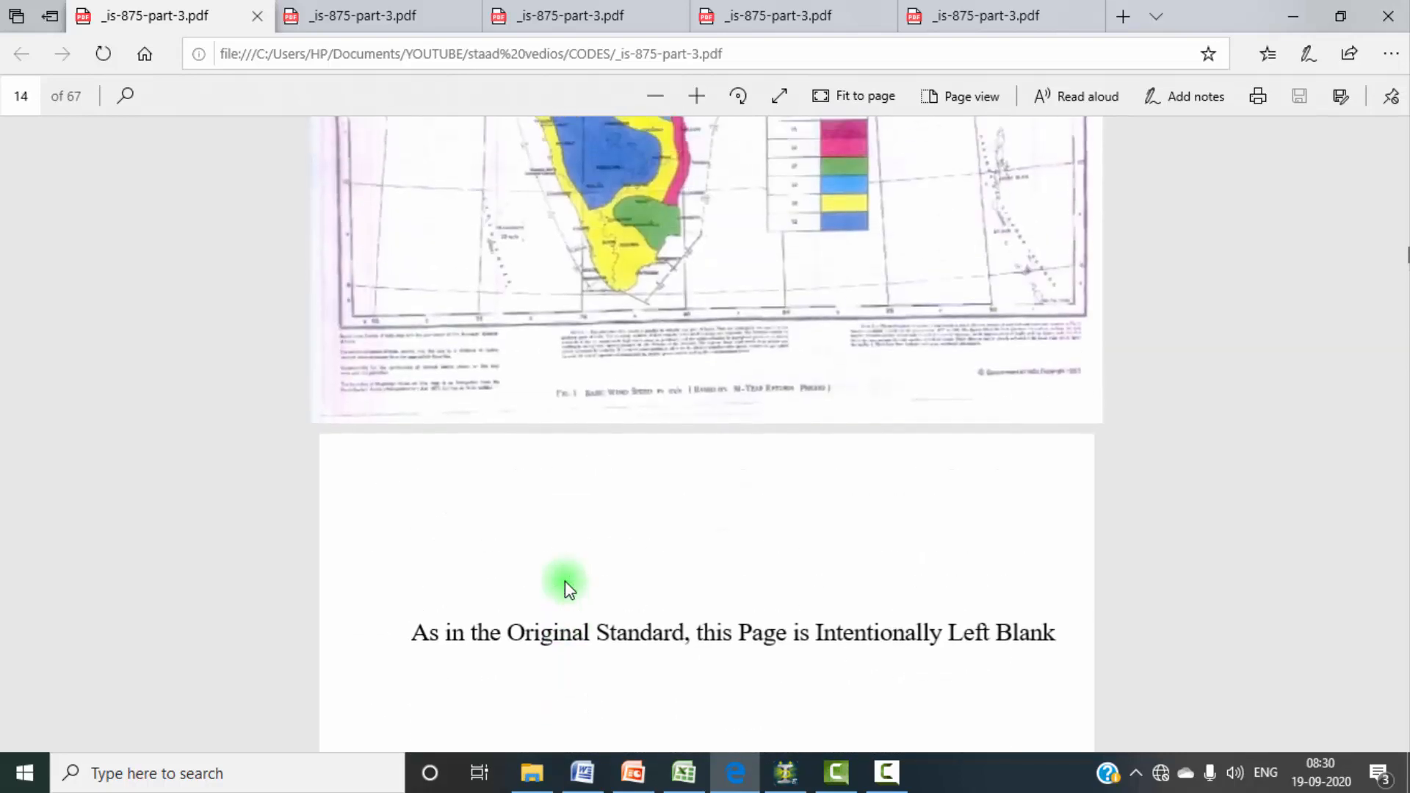
scroll(566, 580, down, 10)
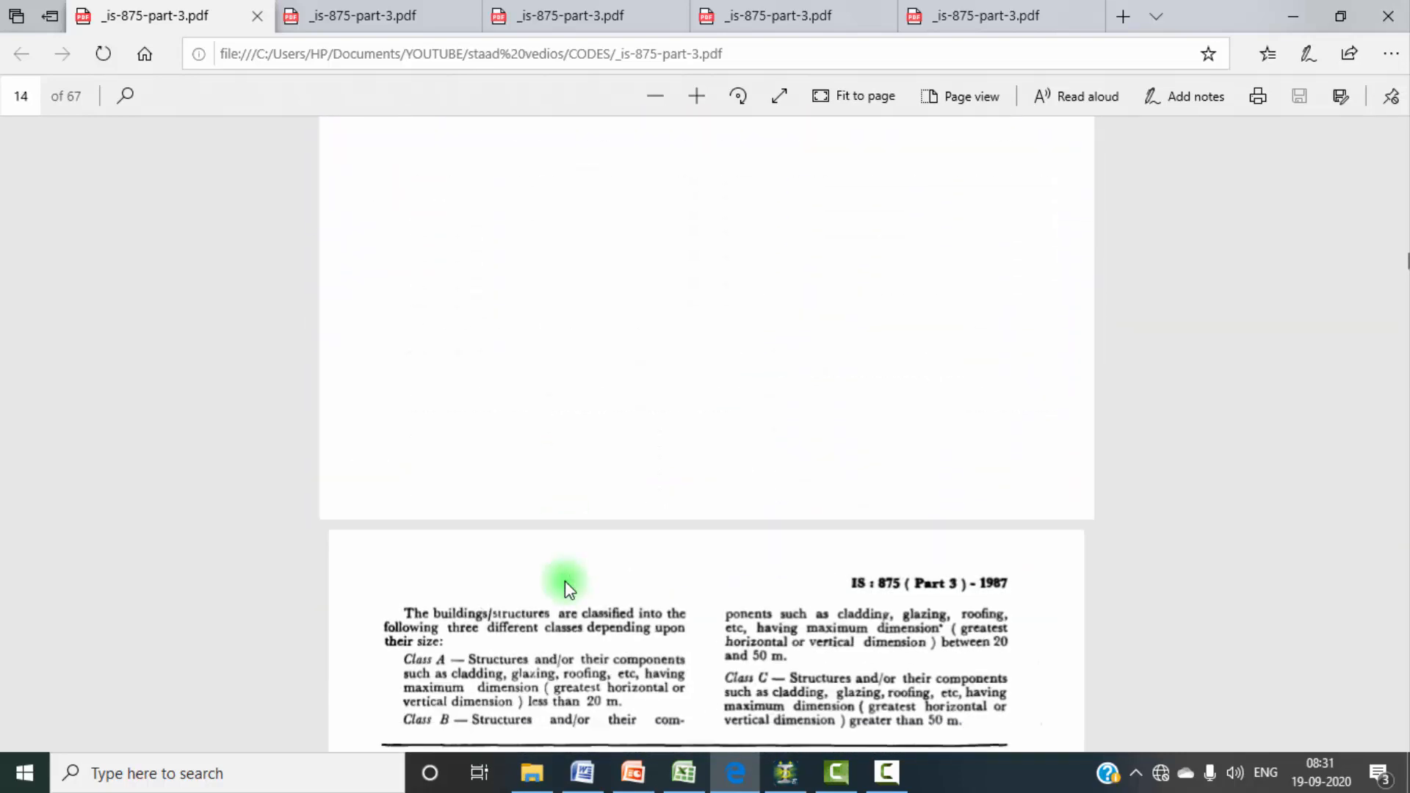
scroll(565, 580, up, 15)
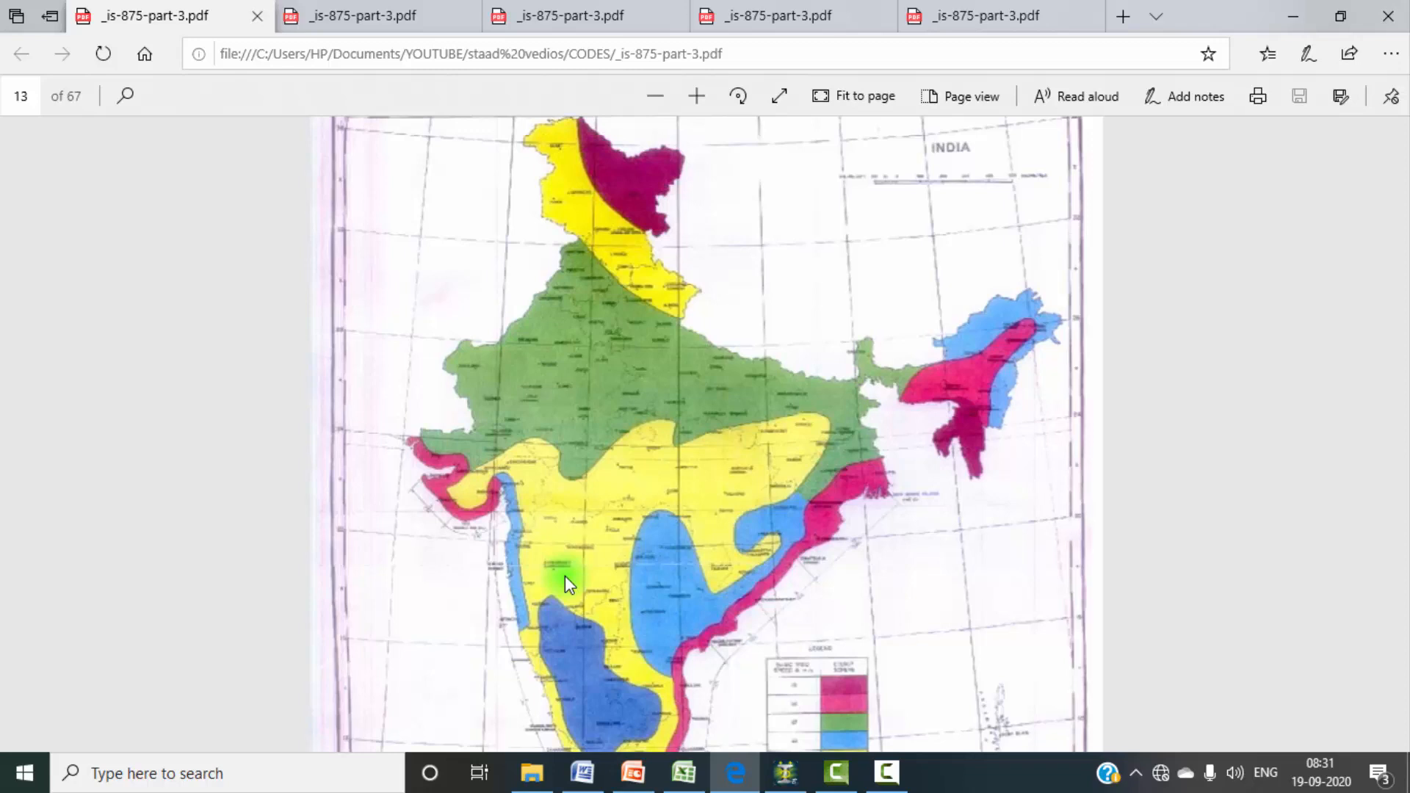
Step: Examine the Fig. 4 force coefficient charts for rectangular clad buildings and the related clause on individual members
click(787, 15)
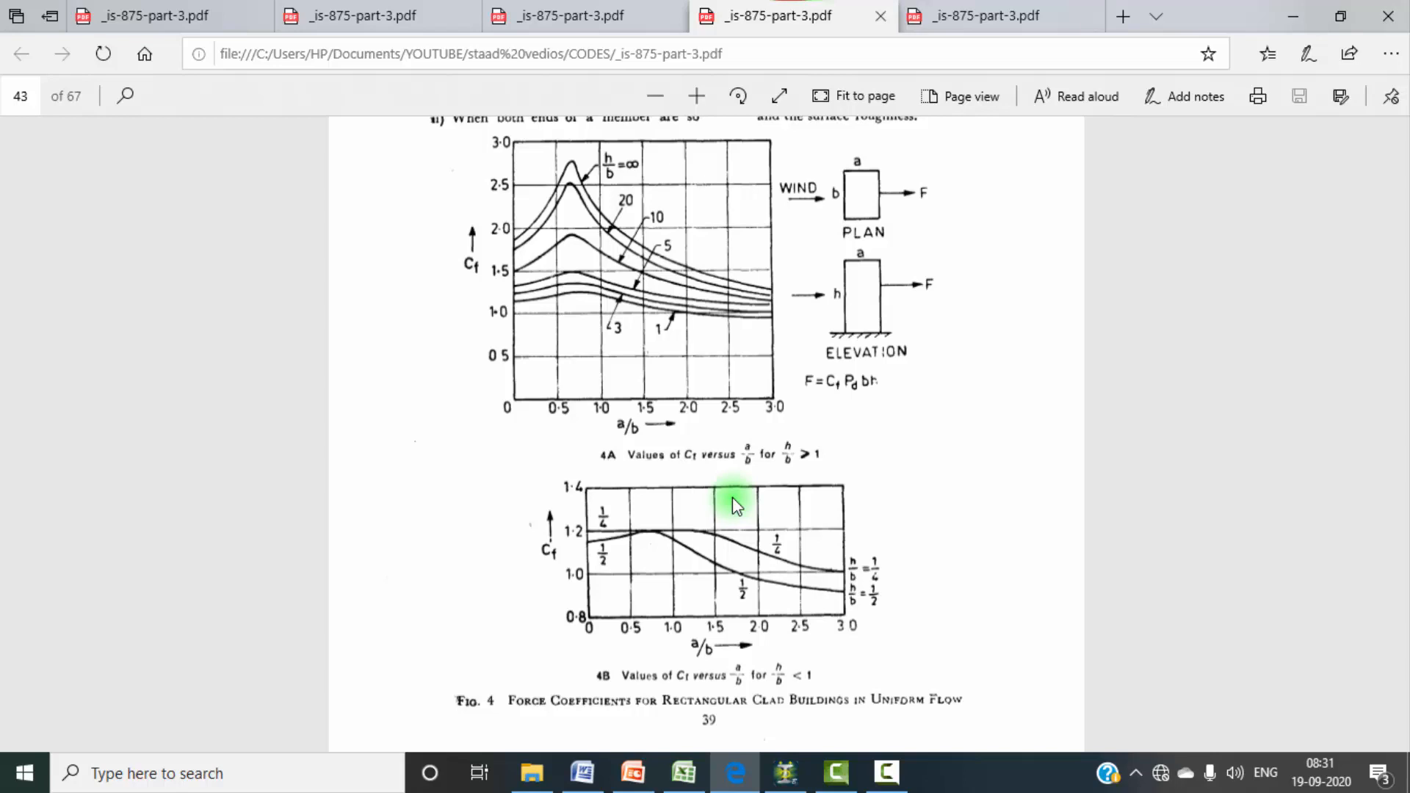
scroll(514, 298, up, 2)
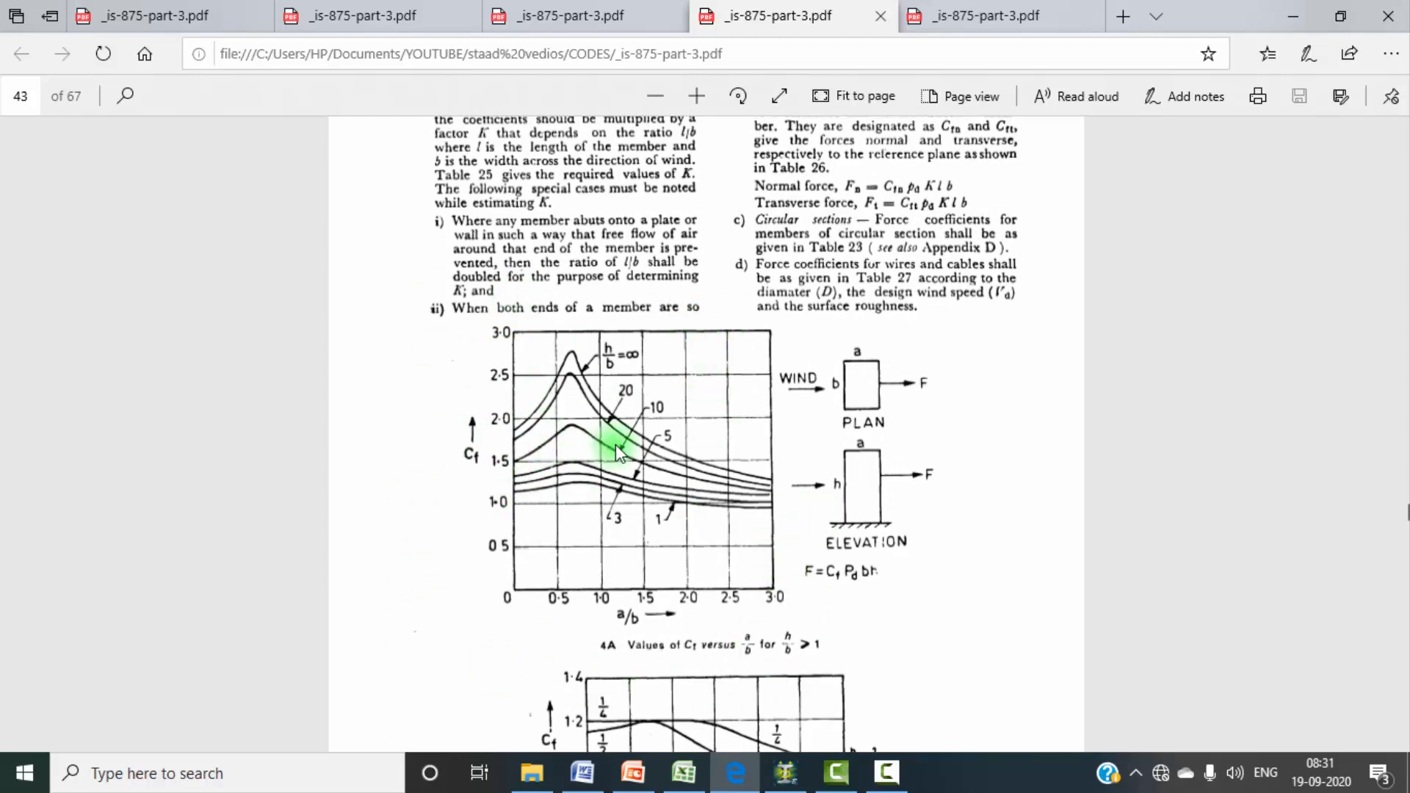
scroll(701, 411, up, 3)
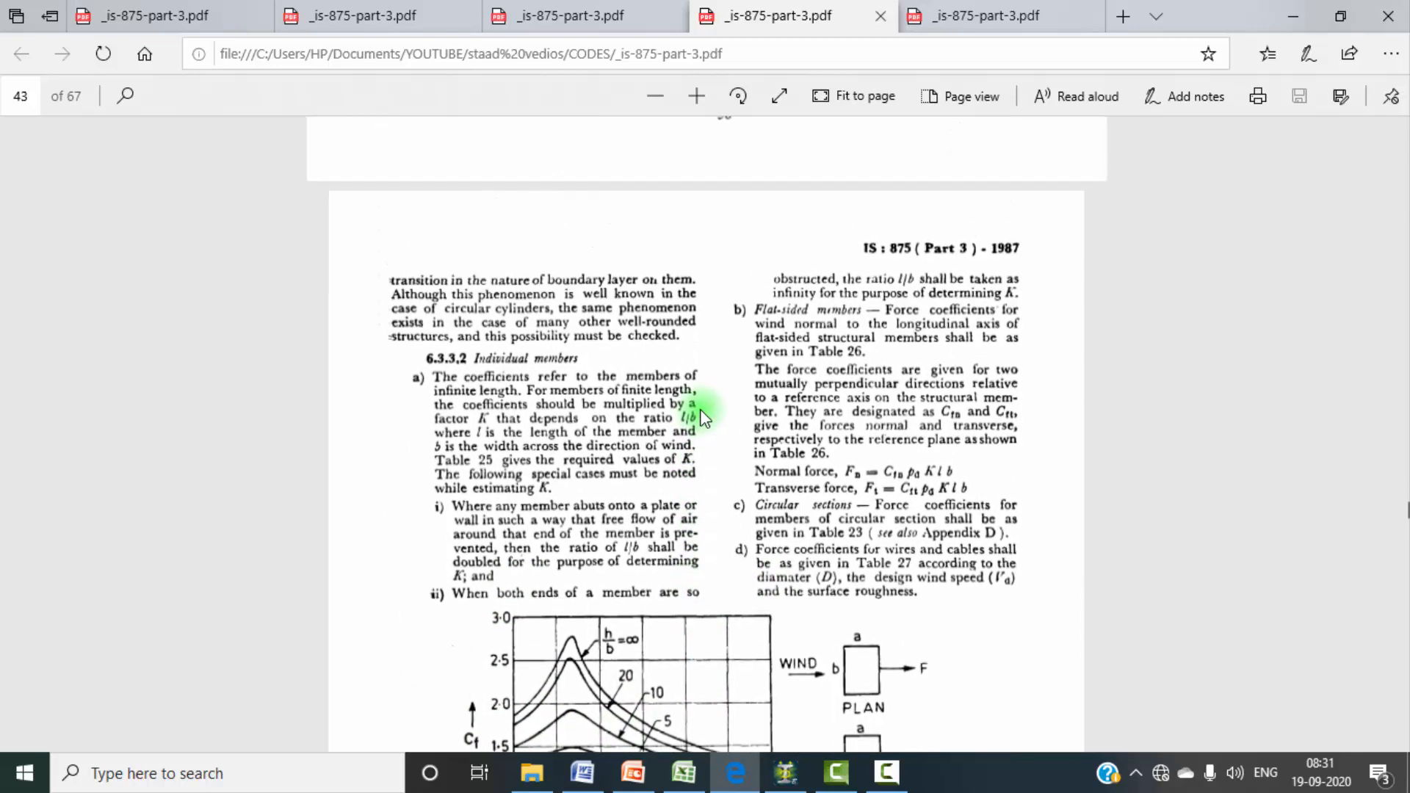
scroll(703, 417, down, 4)
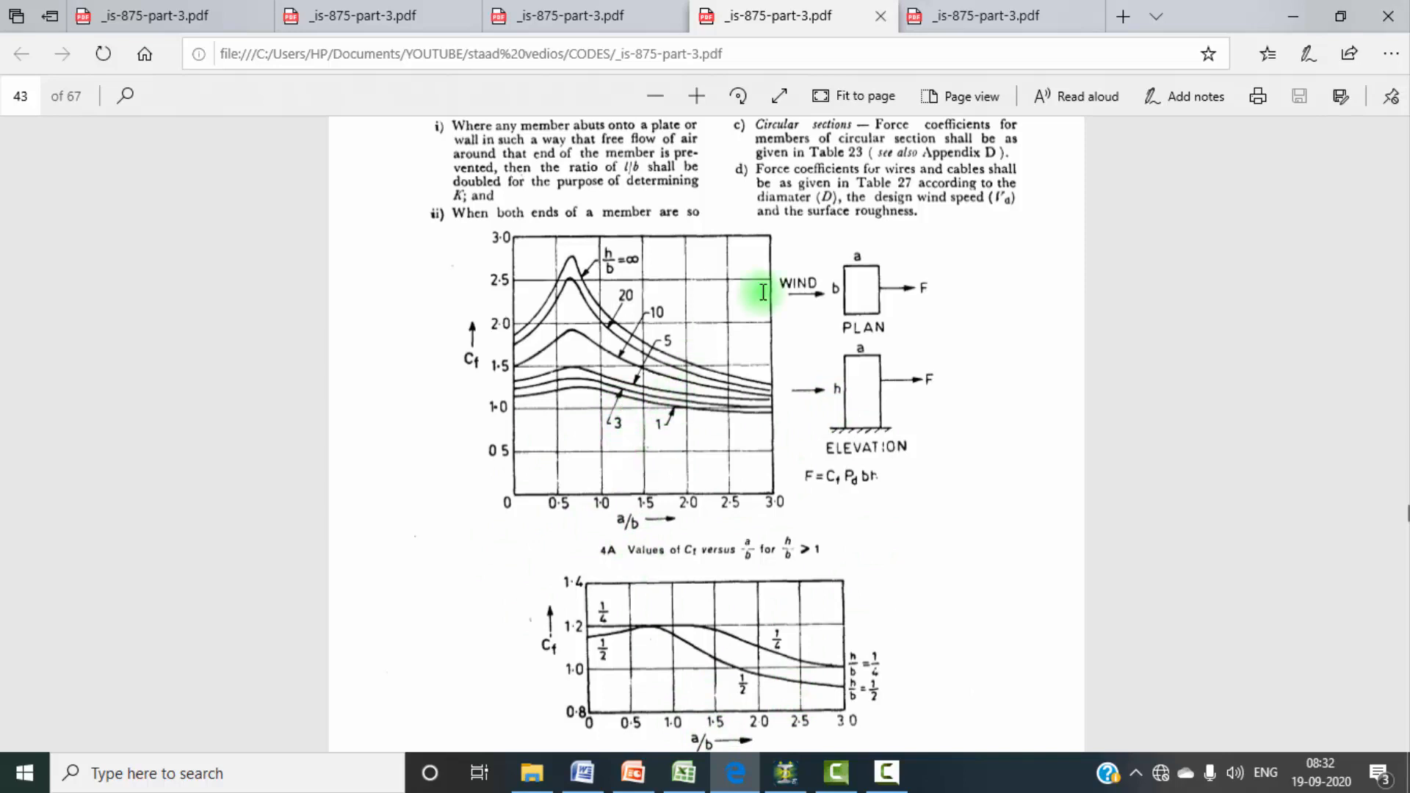
Step: Switch to the Word document of wind load calculations and delete the stray 1 after the building length of 36 m
mouse_move(683, 777)
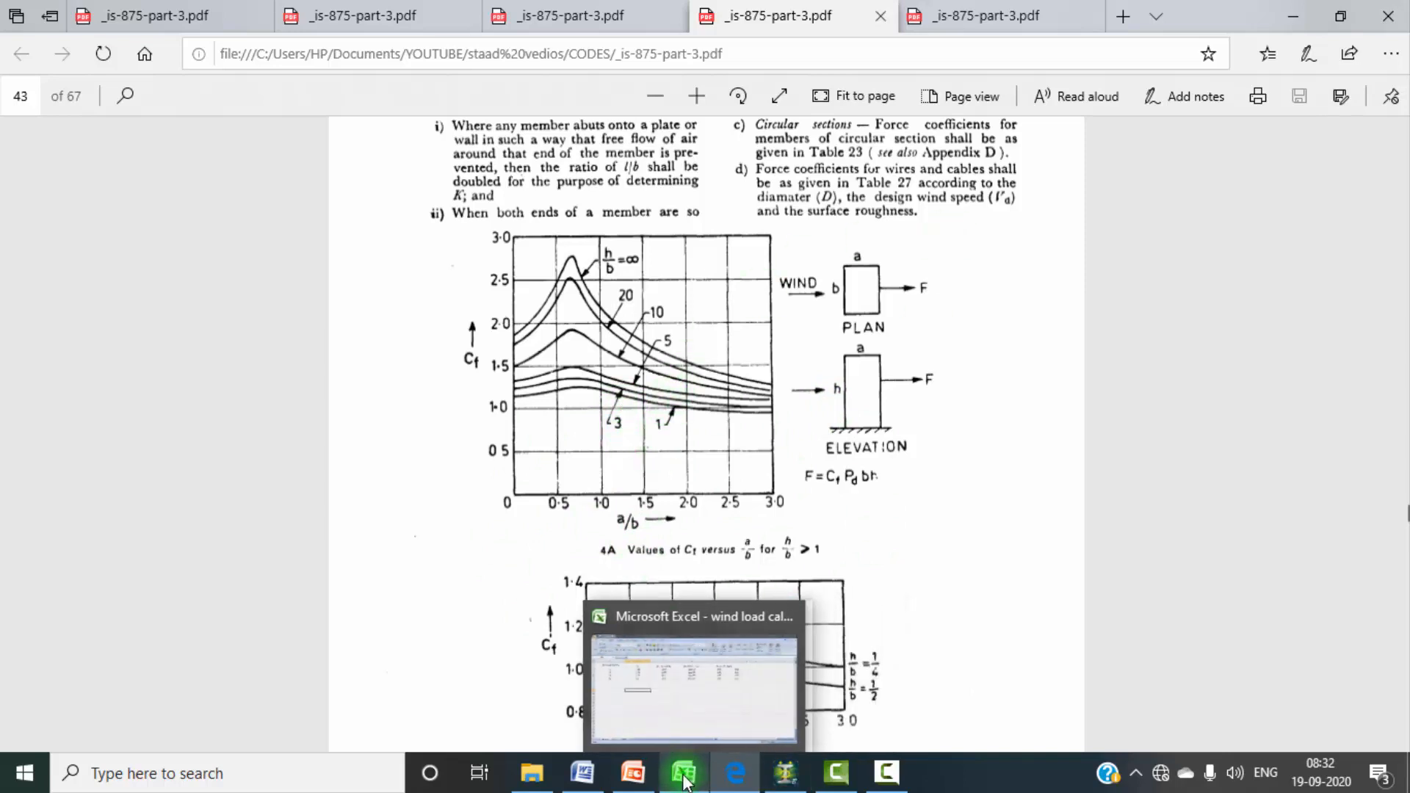
click(633, 777)
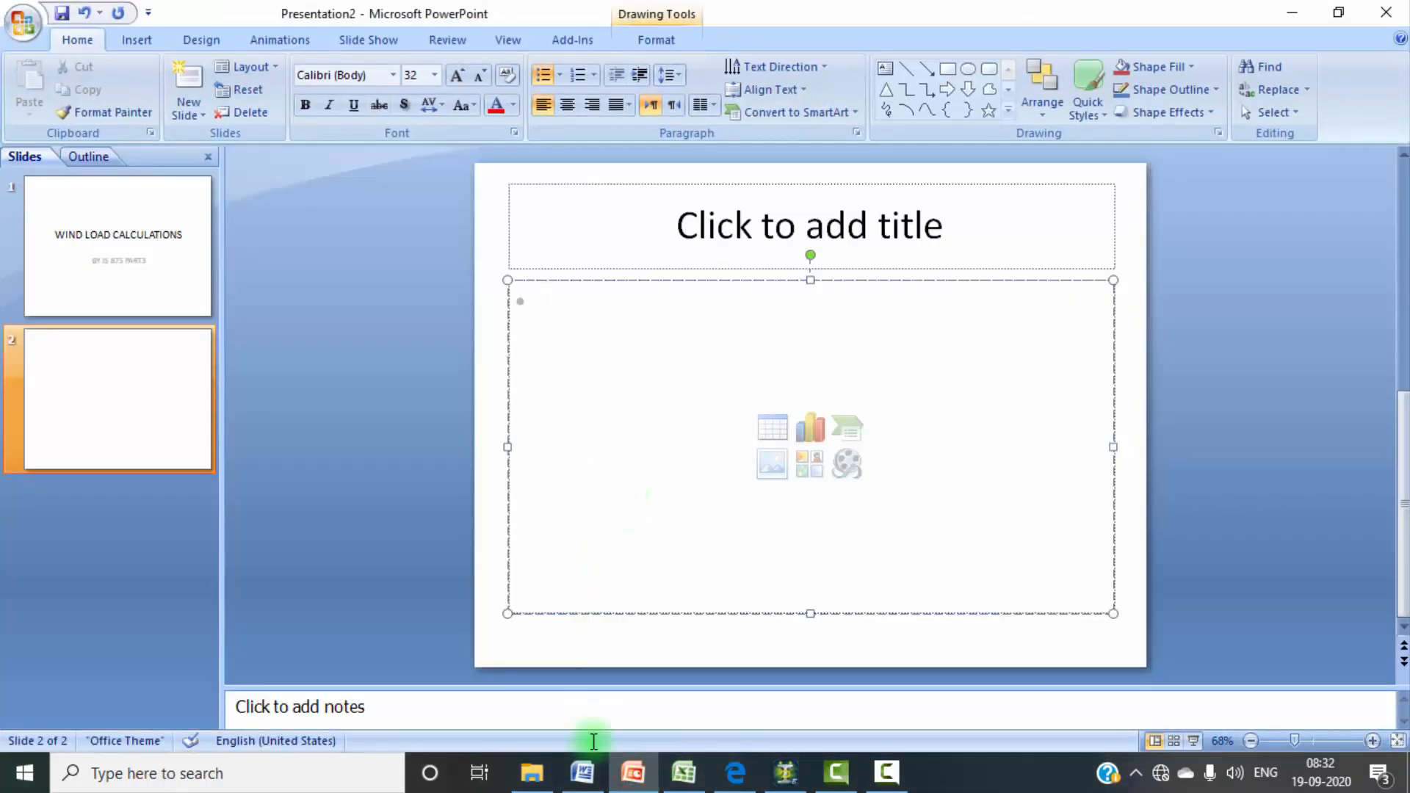
click(581, 773)
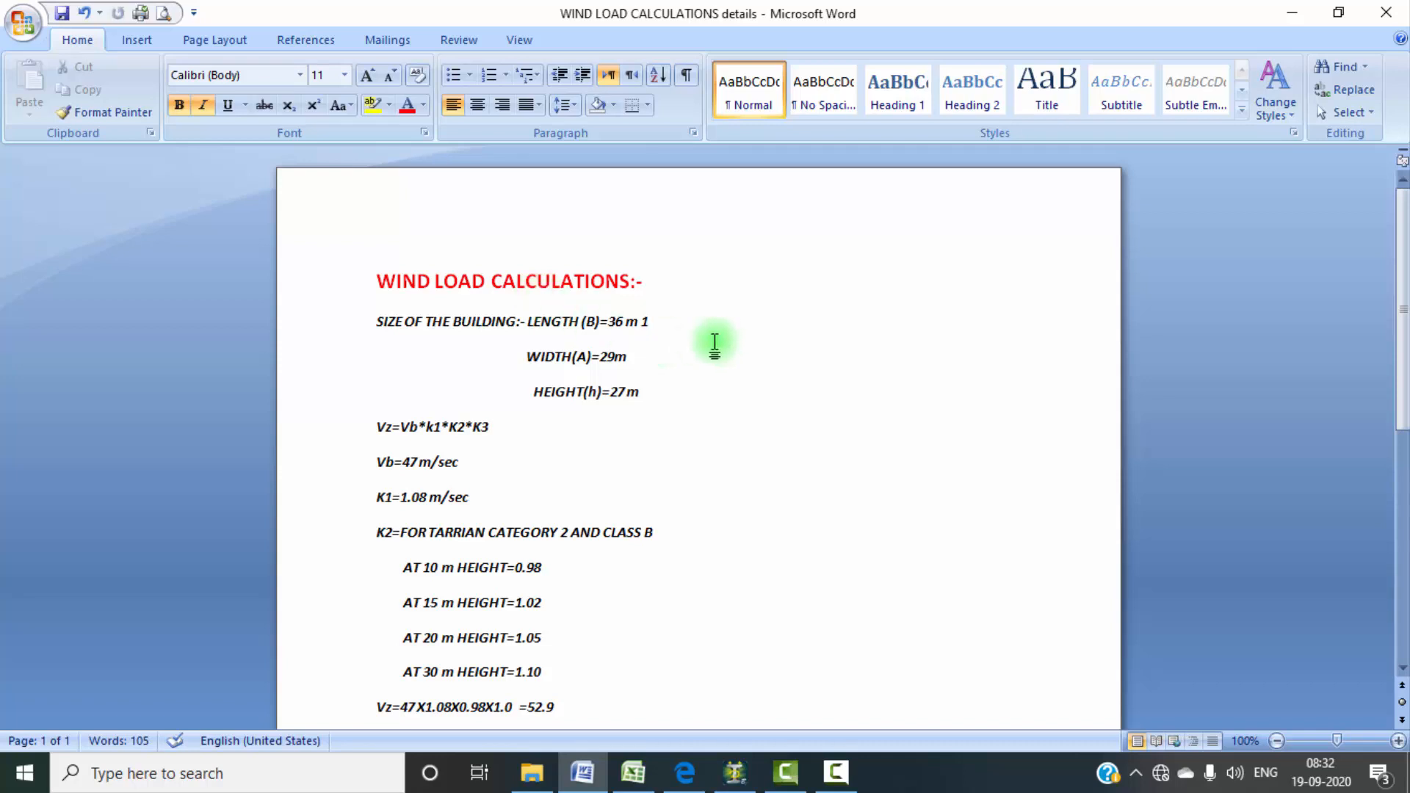
key(BackSpace)
Step: Review the building dimensions, the Vz calculation with its K factors, and the a/b, h/a and h/b ratios in the document
scroll(617, 587, down, 1)
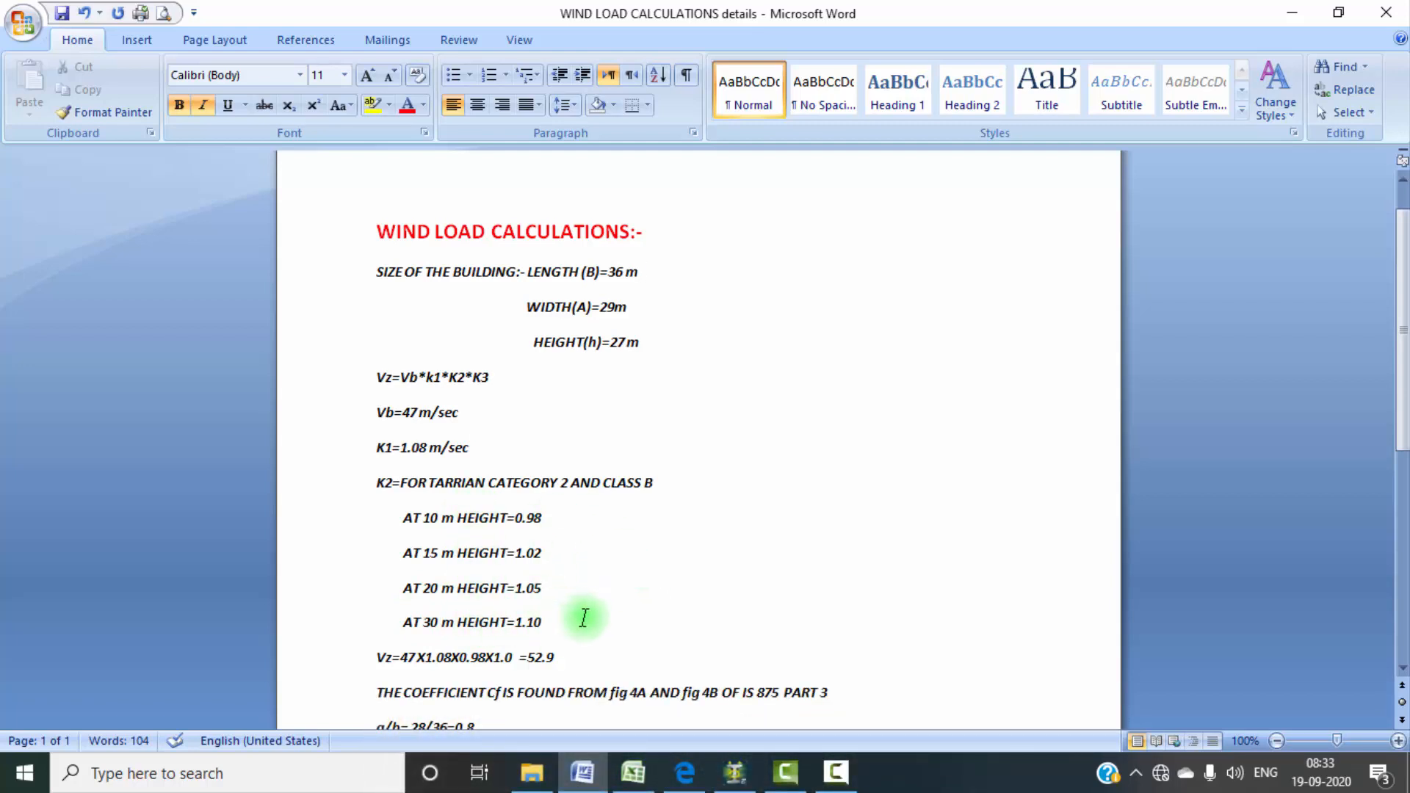
scroll(596, 606, down, 1)
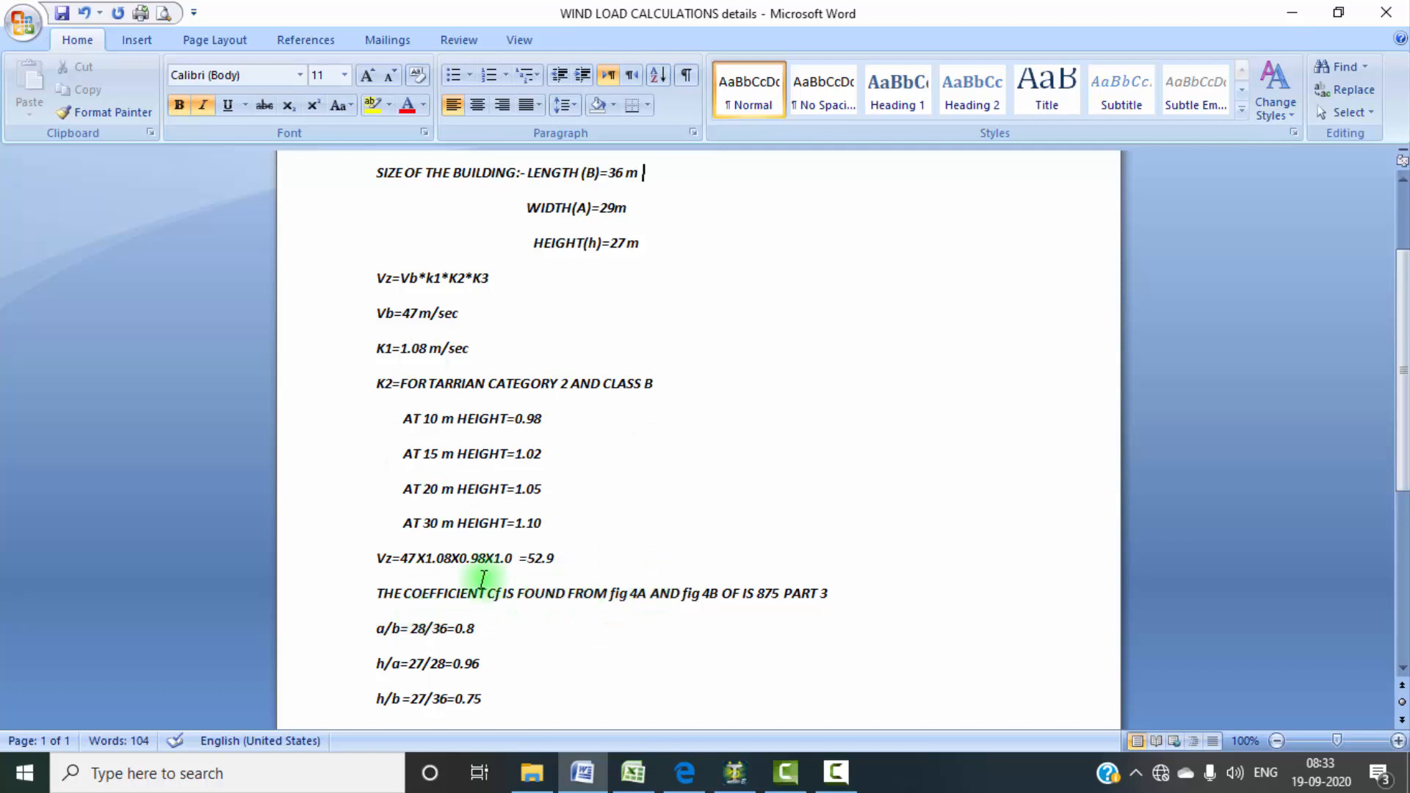
scroll(515, 616, down, 1)
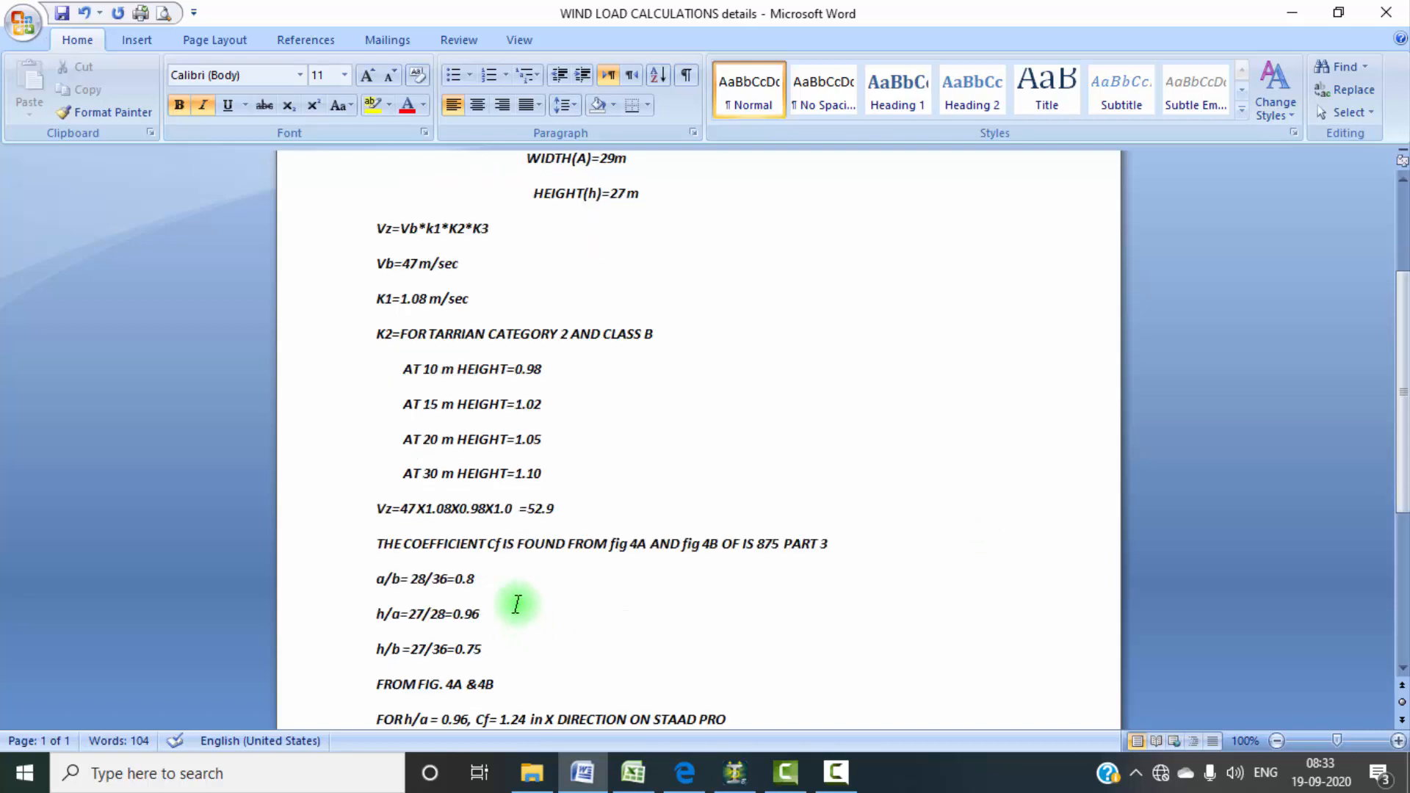
scroll(440, 566, up, 4)
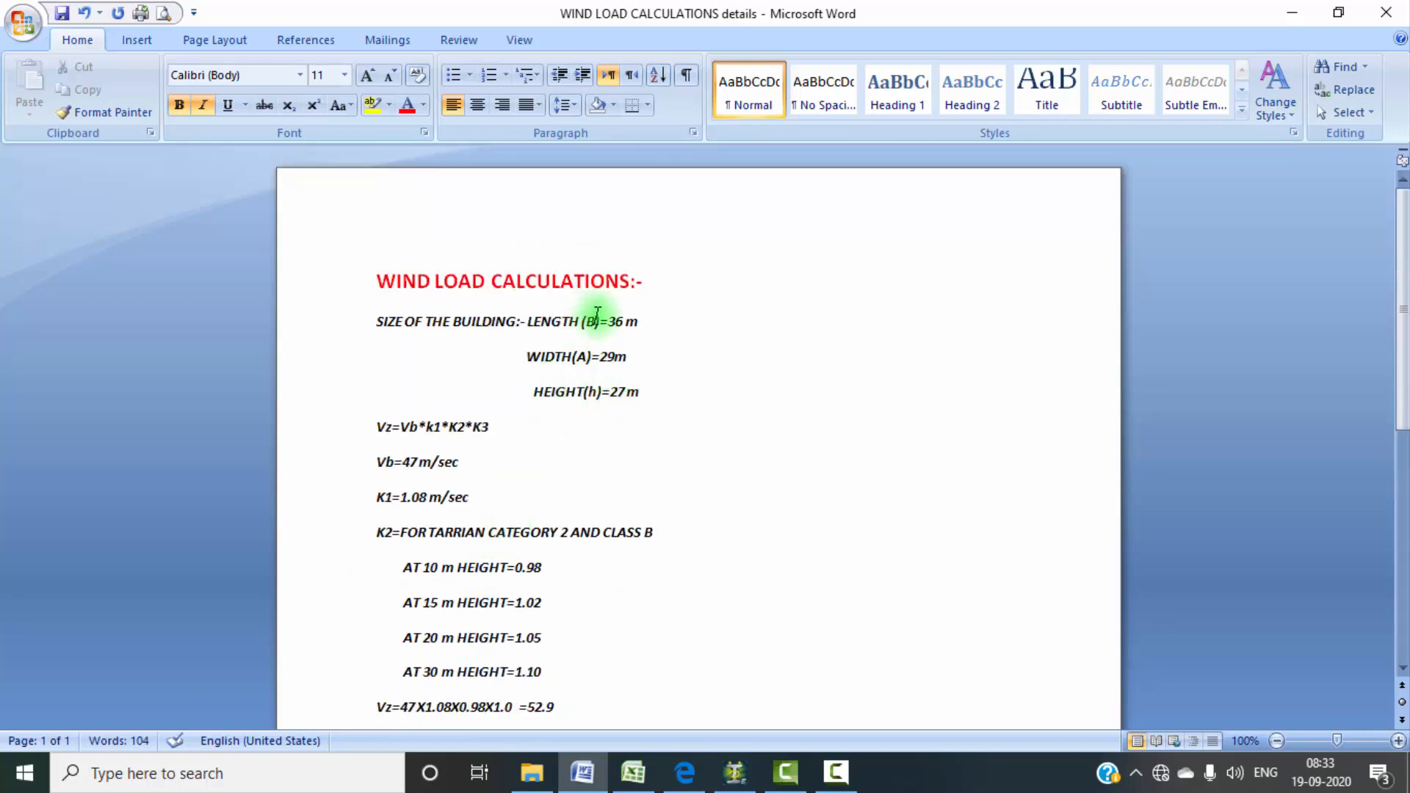
scroll(558, 661, down, 2)
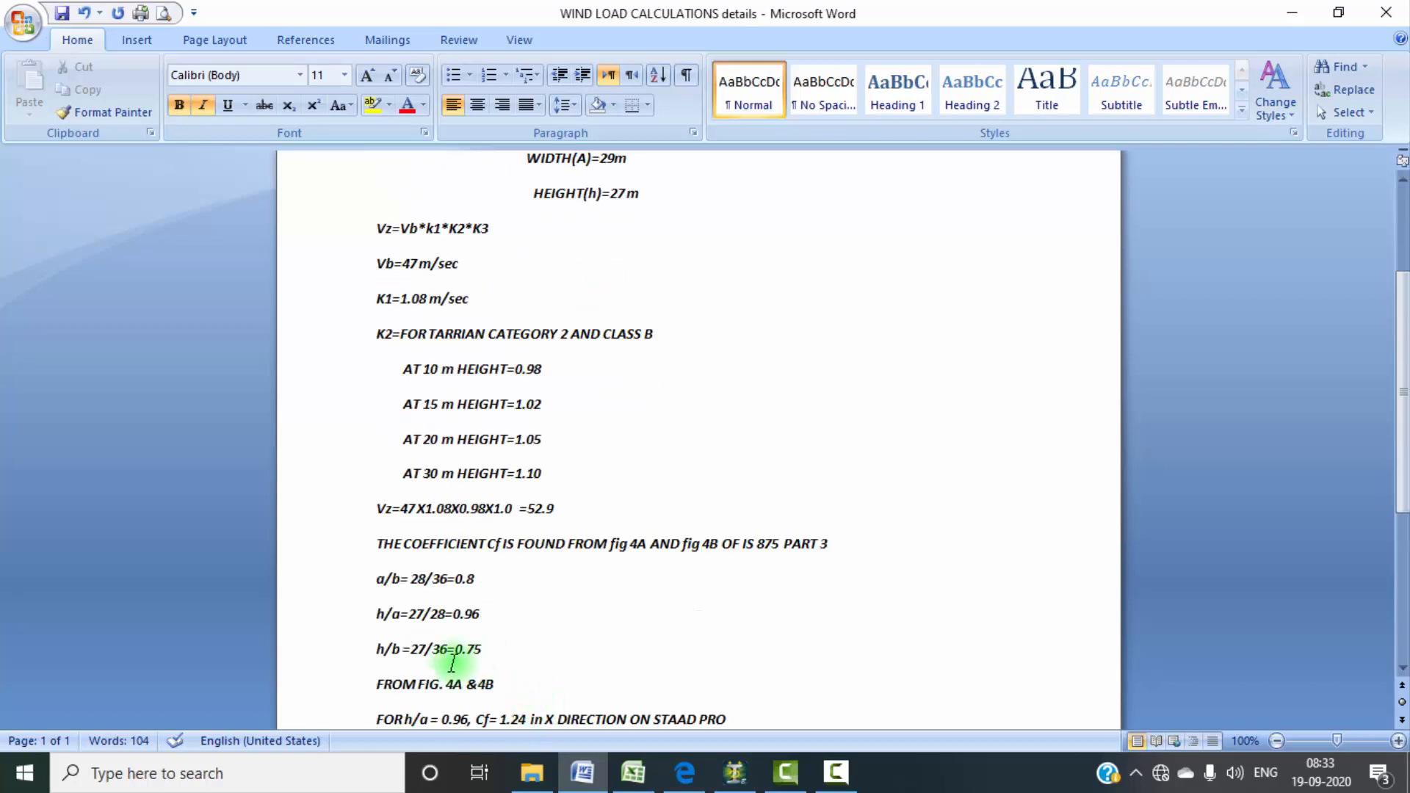
scroll(632, 557, up, 1)
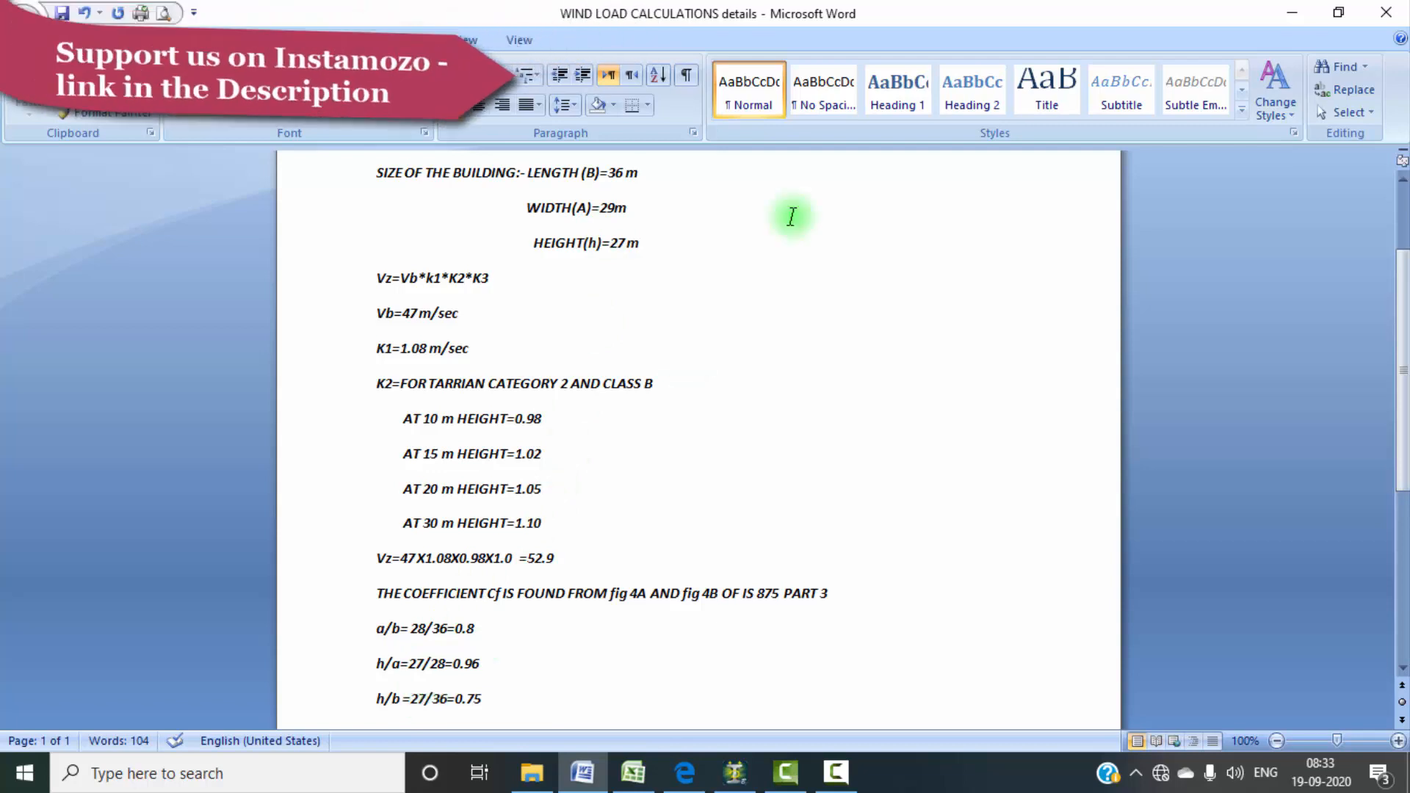
scroll(490, 632, down, 3)
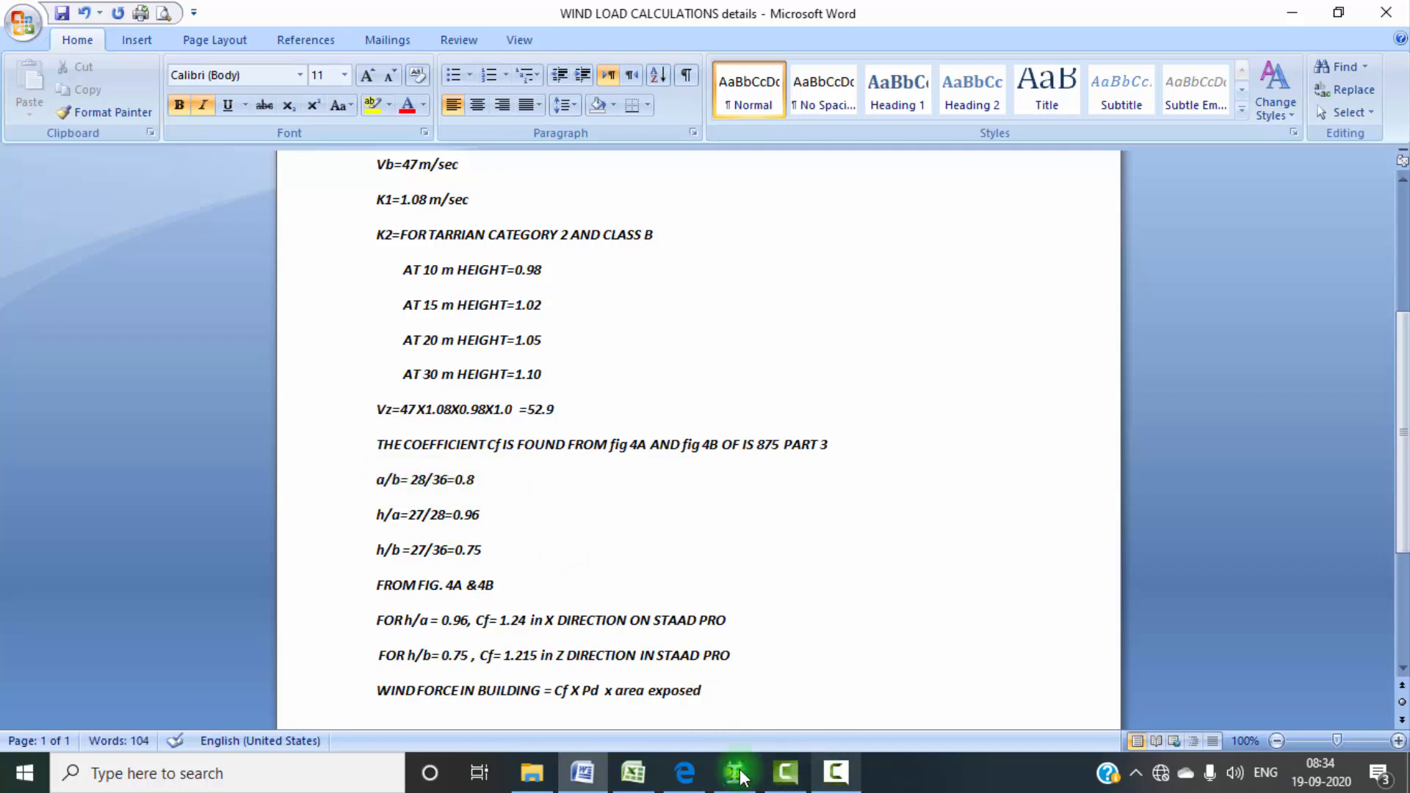
Step: Compare the Cf values for the X and Z directions in the Word notes with Fig. 4A and 4B in the IS 875 Part 3 PDF
click(684, 773)
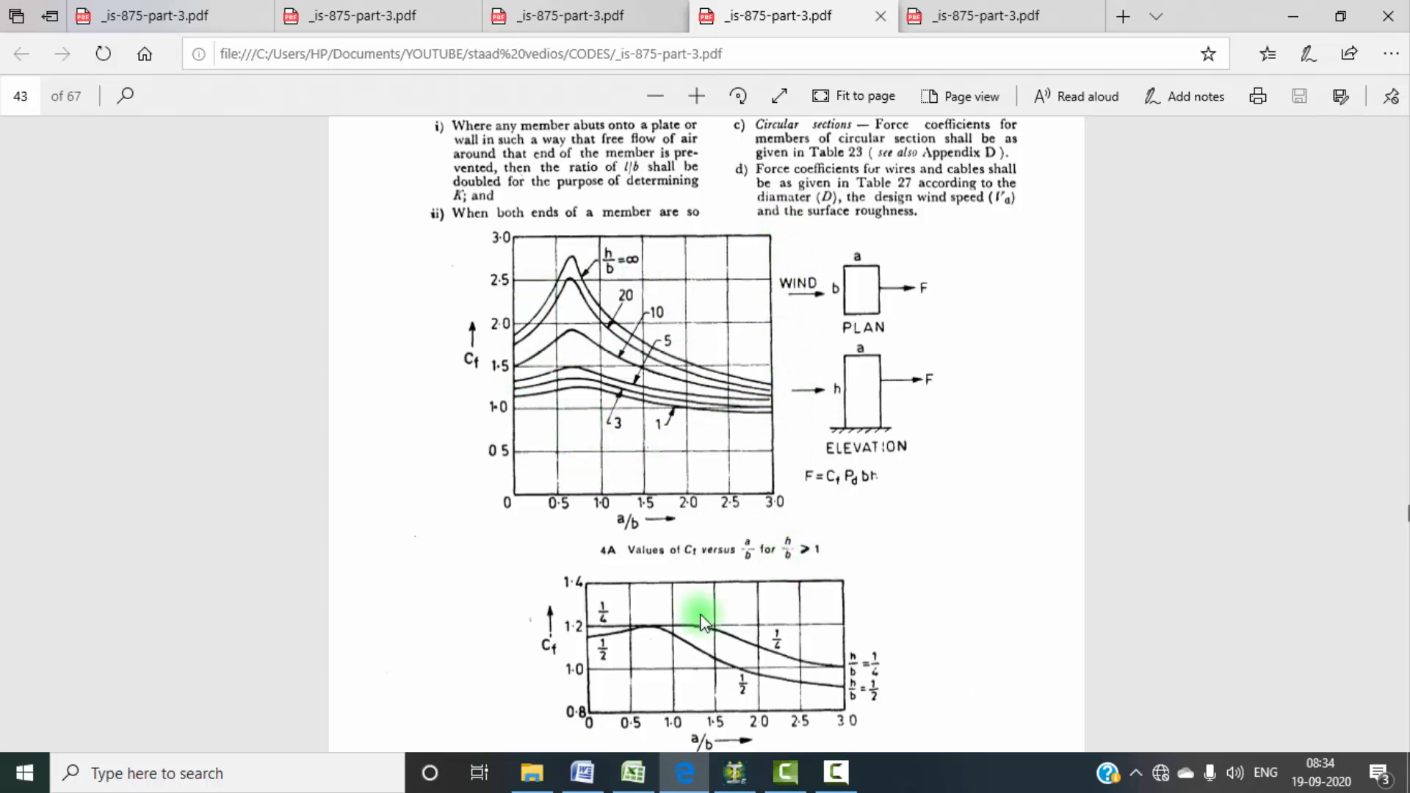
click(692, 778)
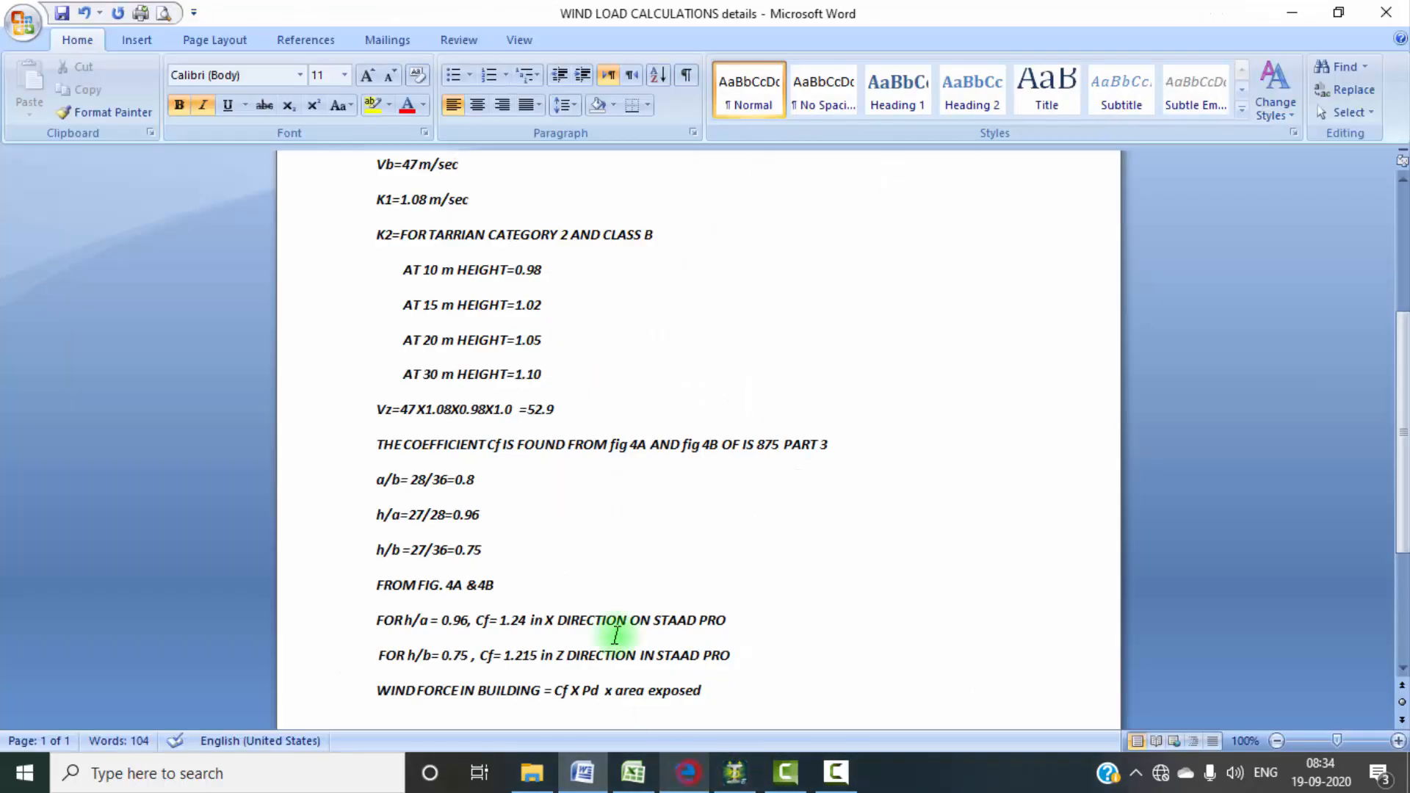
click(686, 764)
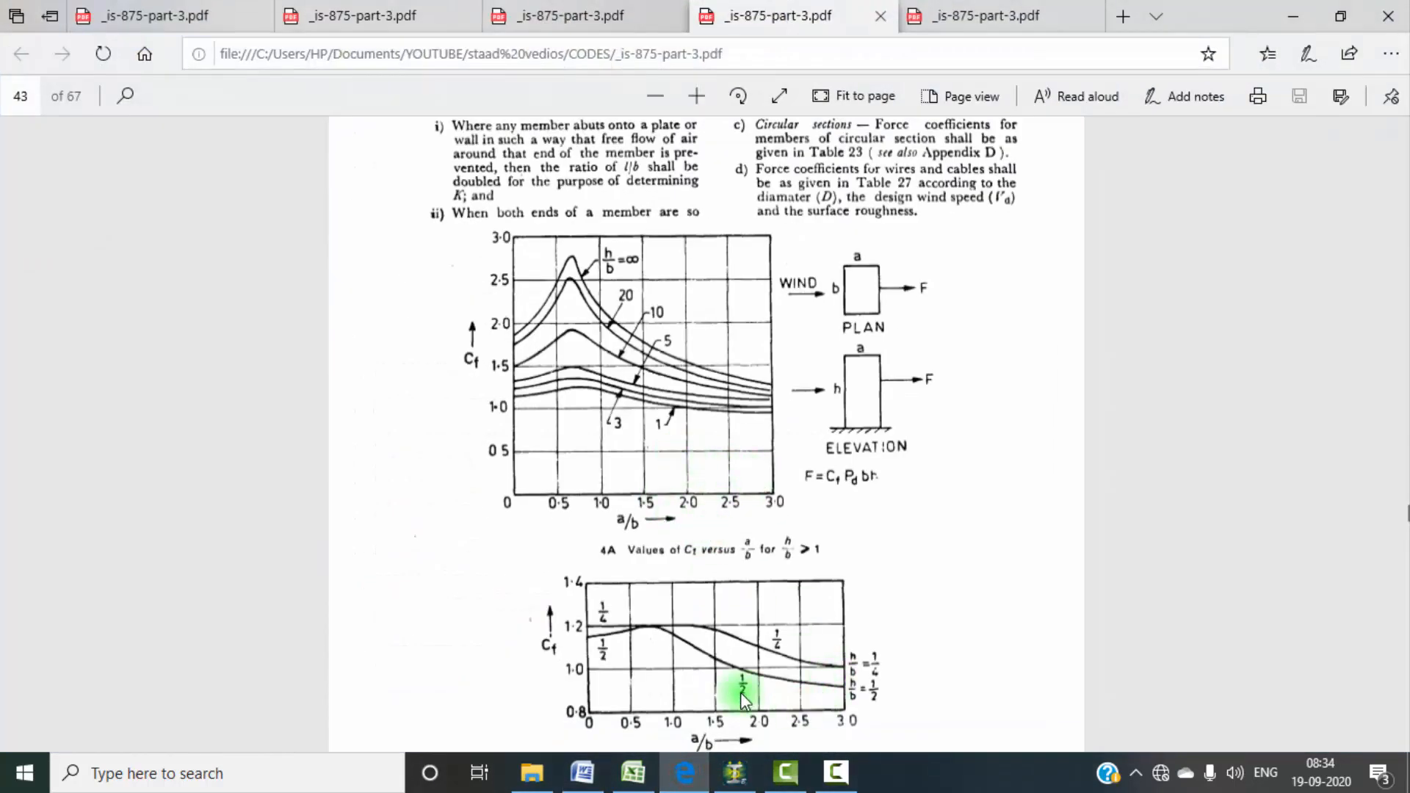
scroll(740, 694, down, 2)
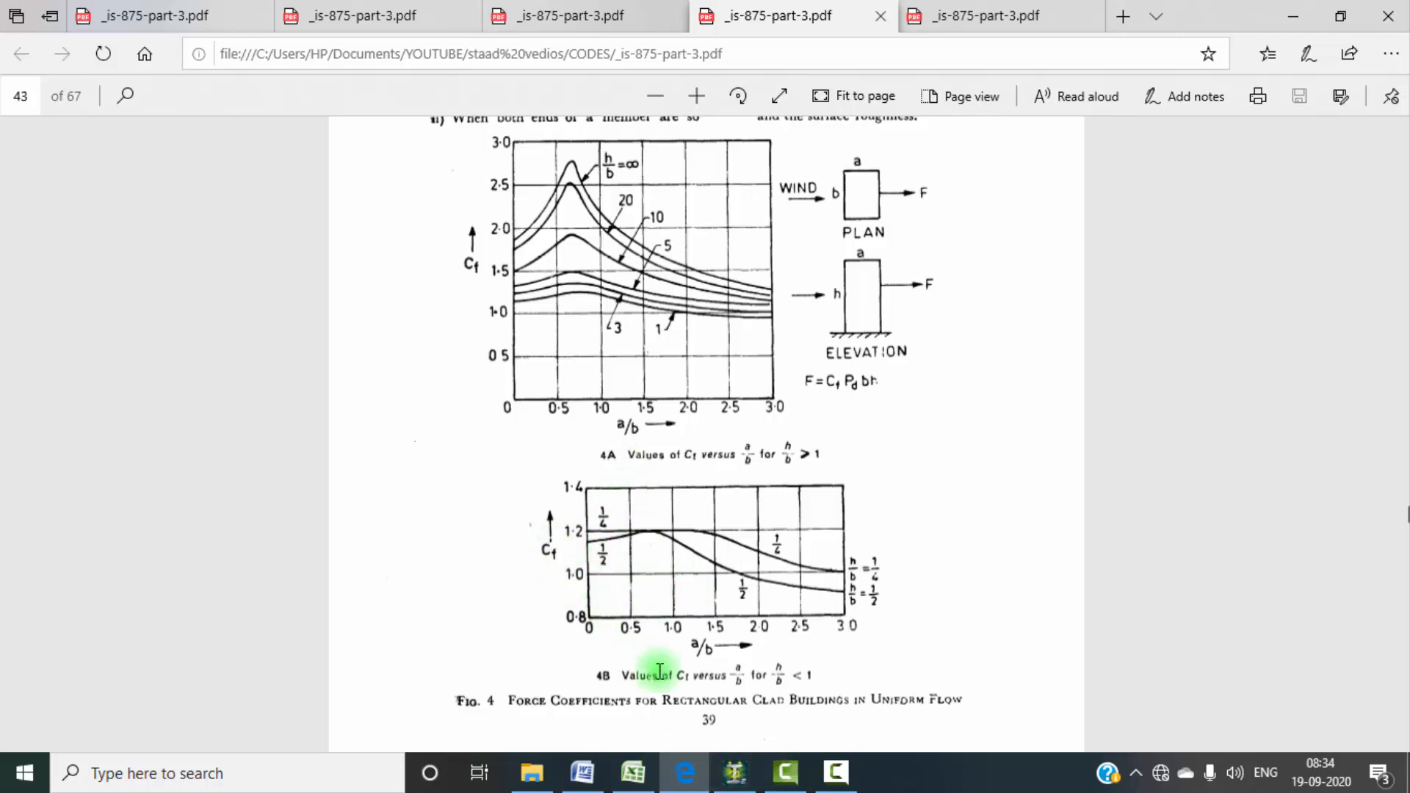
mouse_move(641, 784)
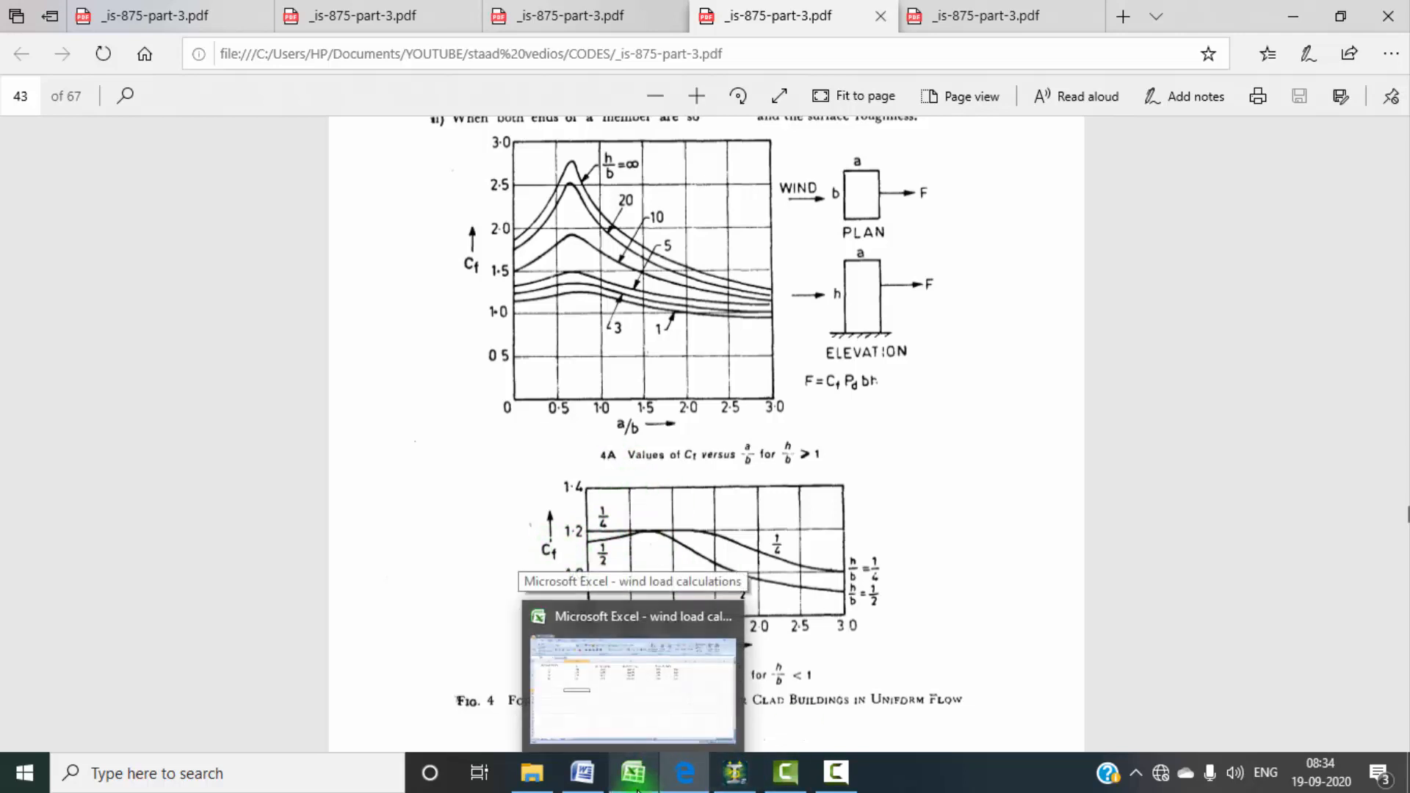
click(582, 772)
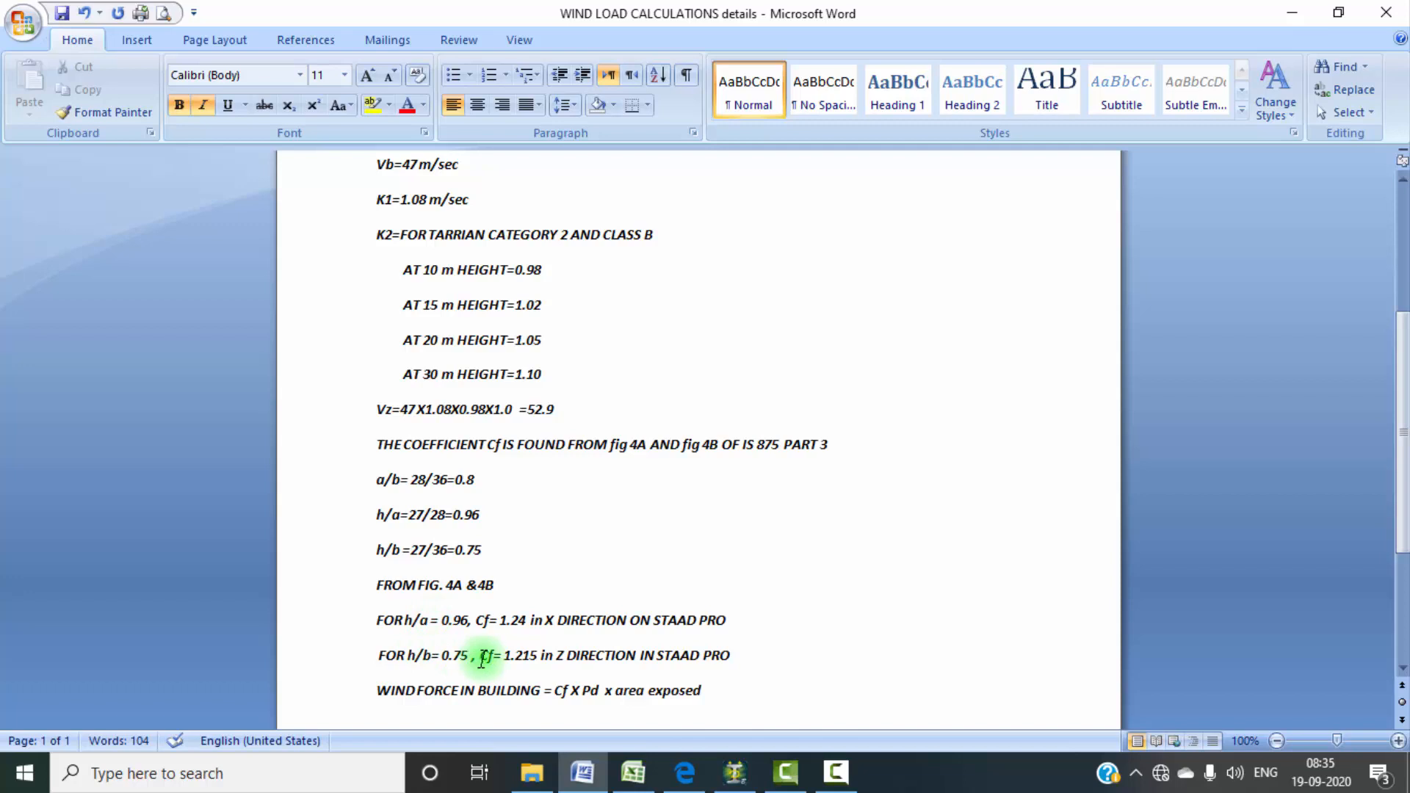
scroll(528, 653, down, 4)
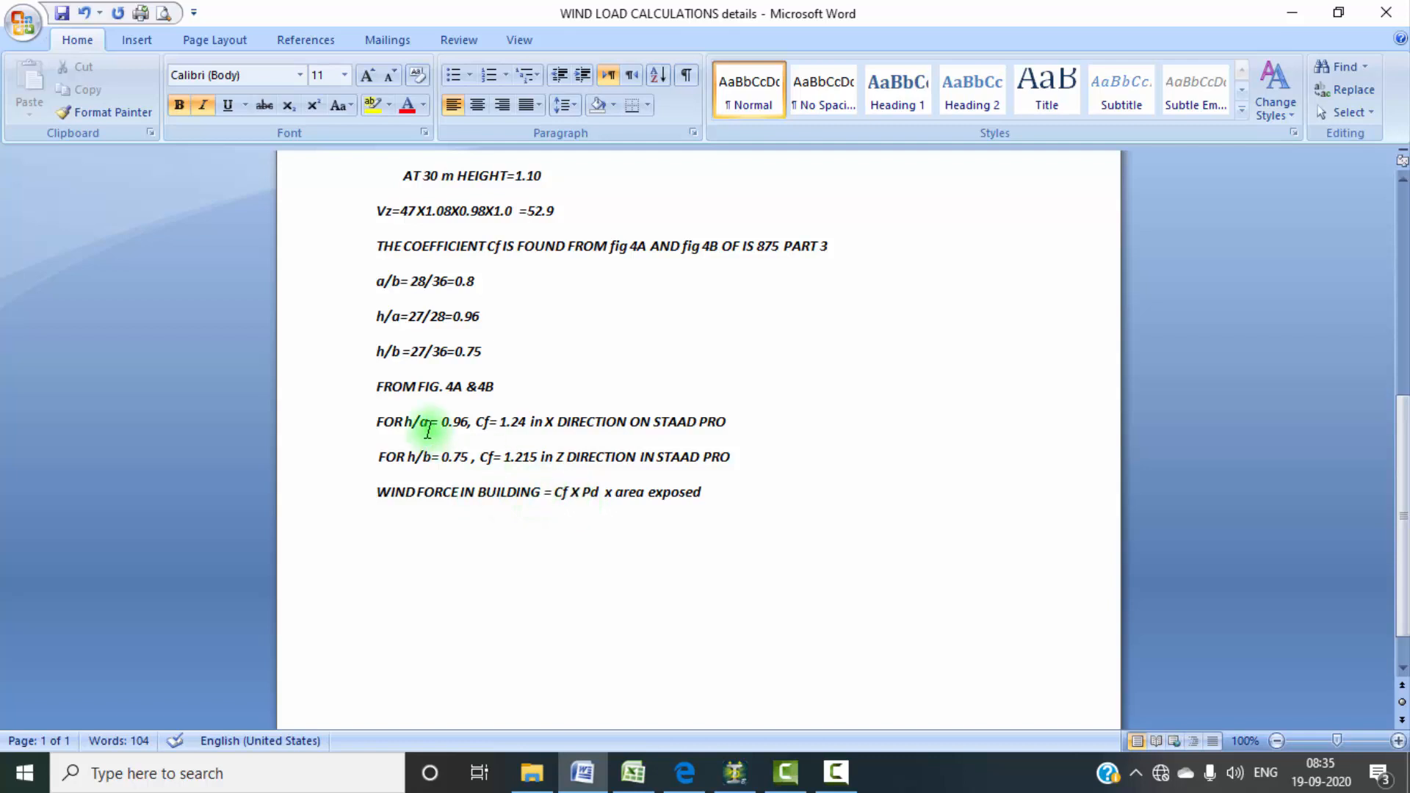
scroll(576, 536, up, 1)
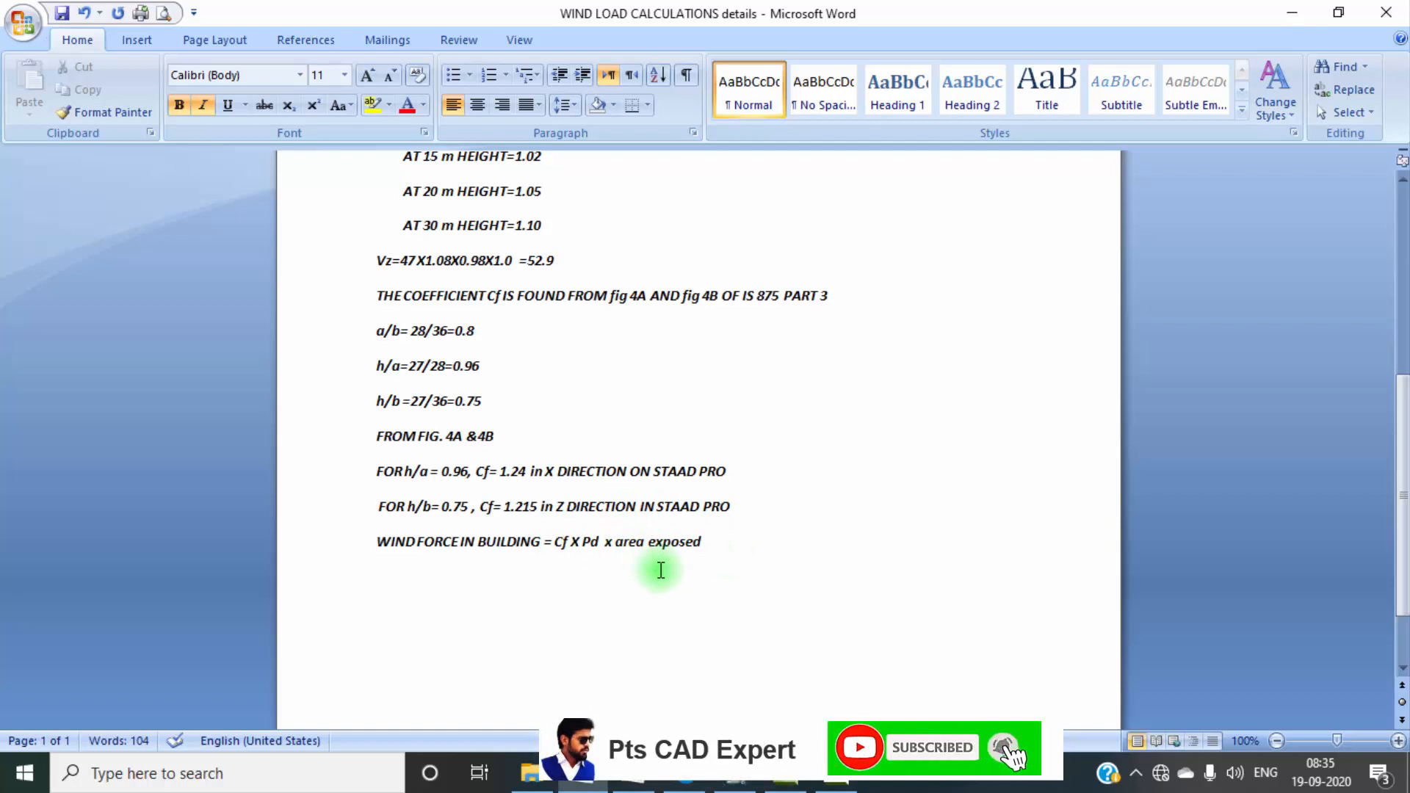
Step: Compare the Excel table of K2, Vz, Pd and Pi by height with the force coefficients and wind force formula in the Word document
click(636, 784)
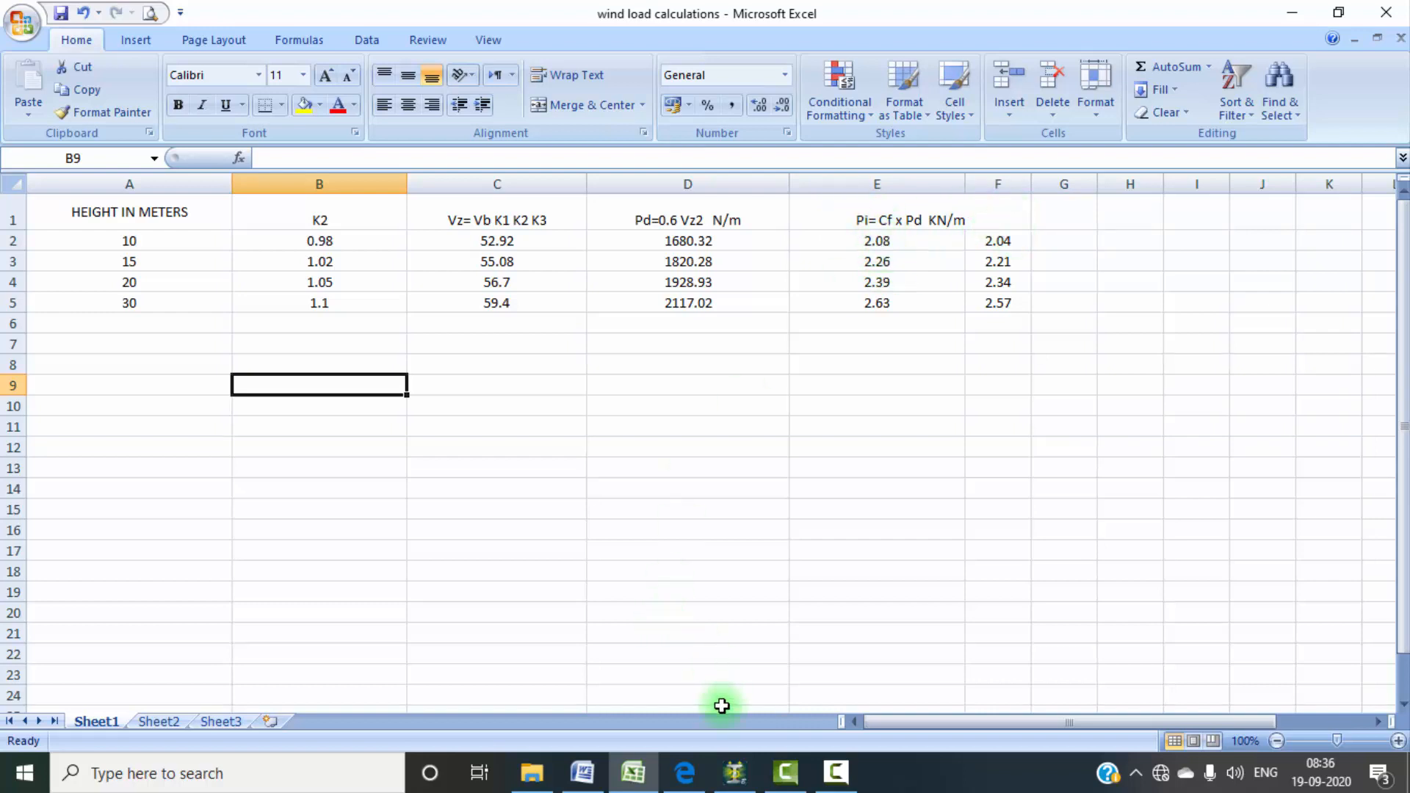
click(581, 772)
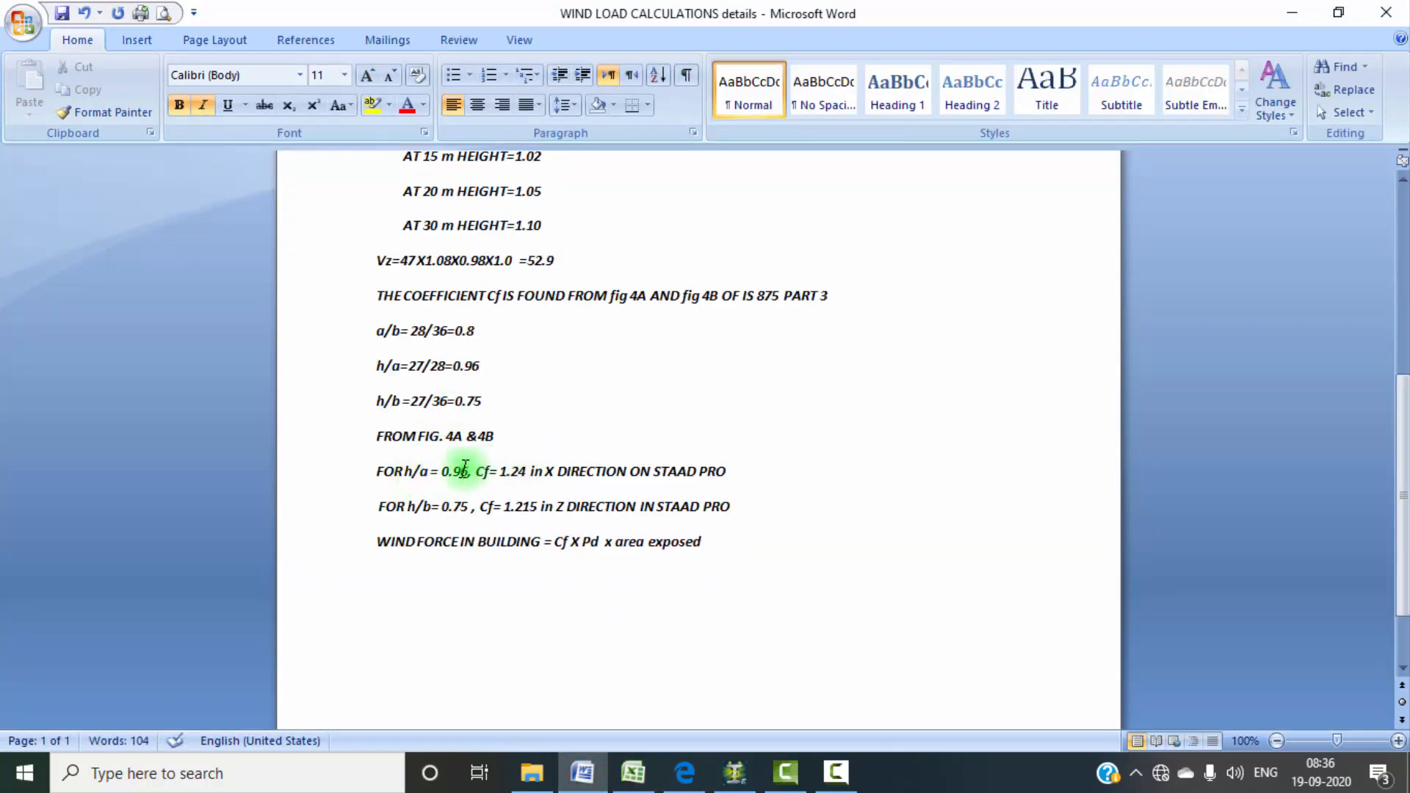
click(633, 772)
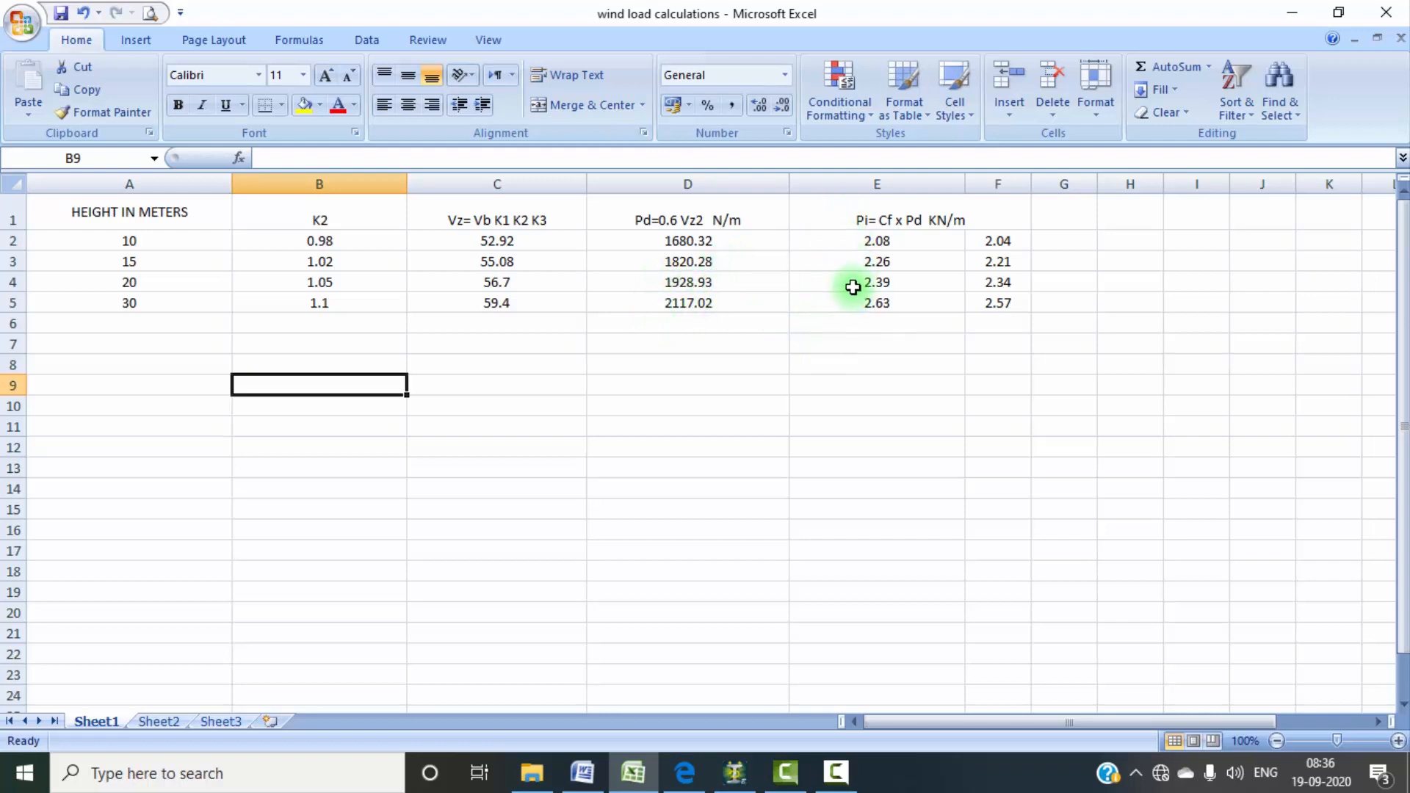
click(582, 772)
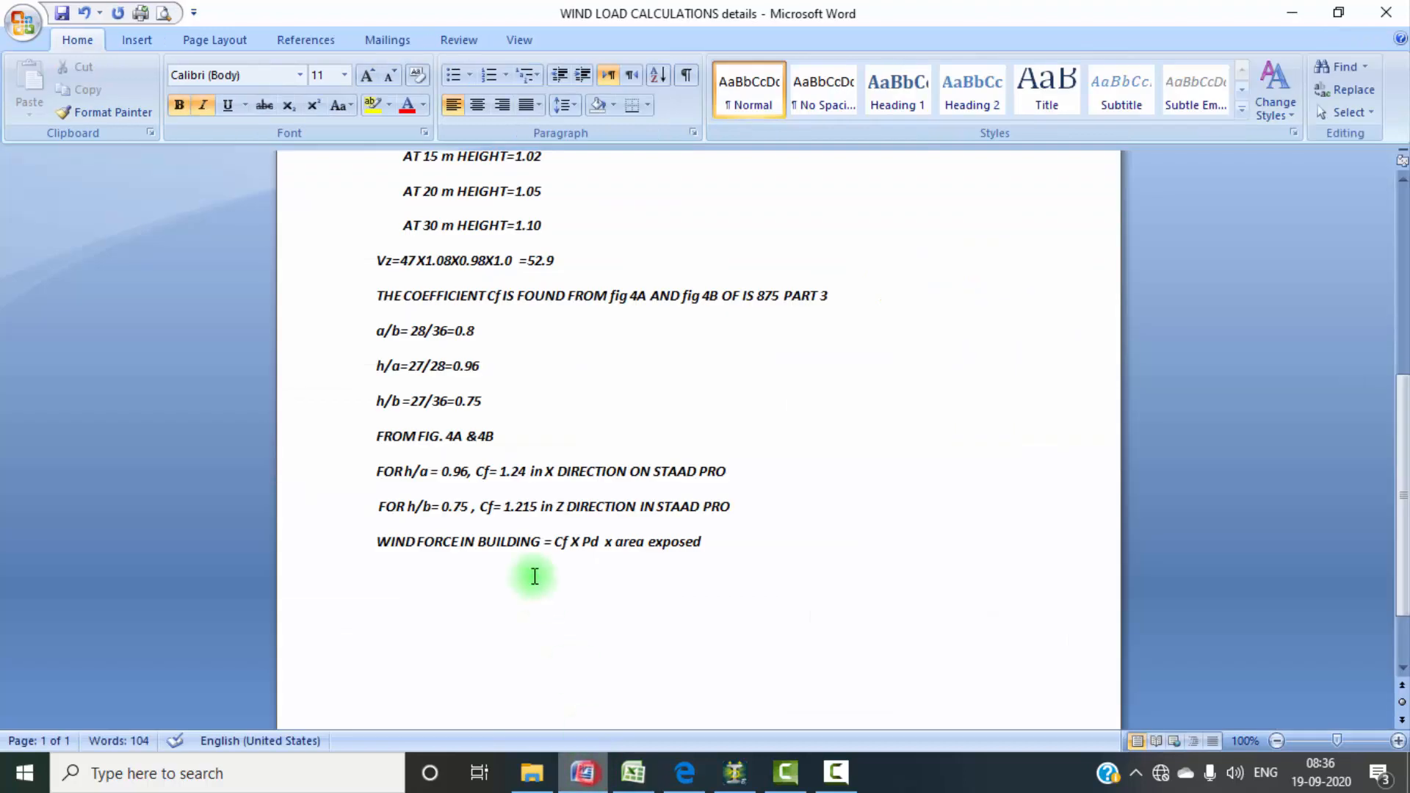
click(631, 777)
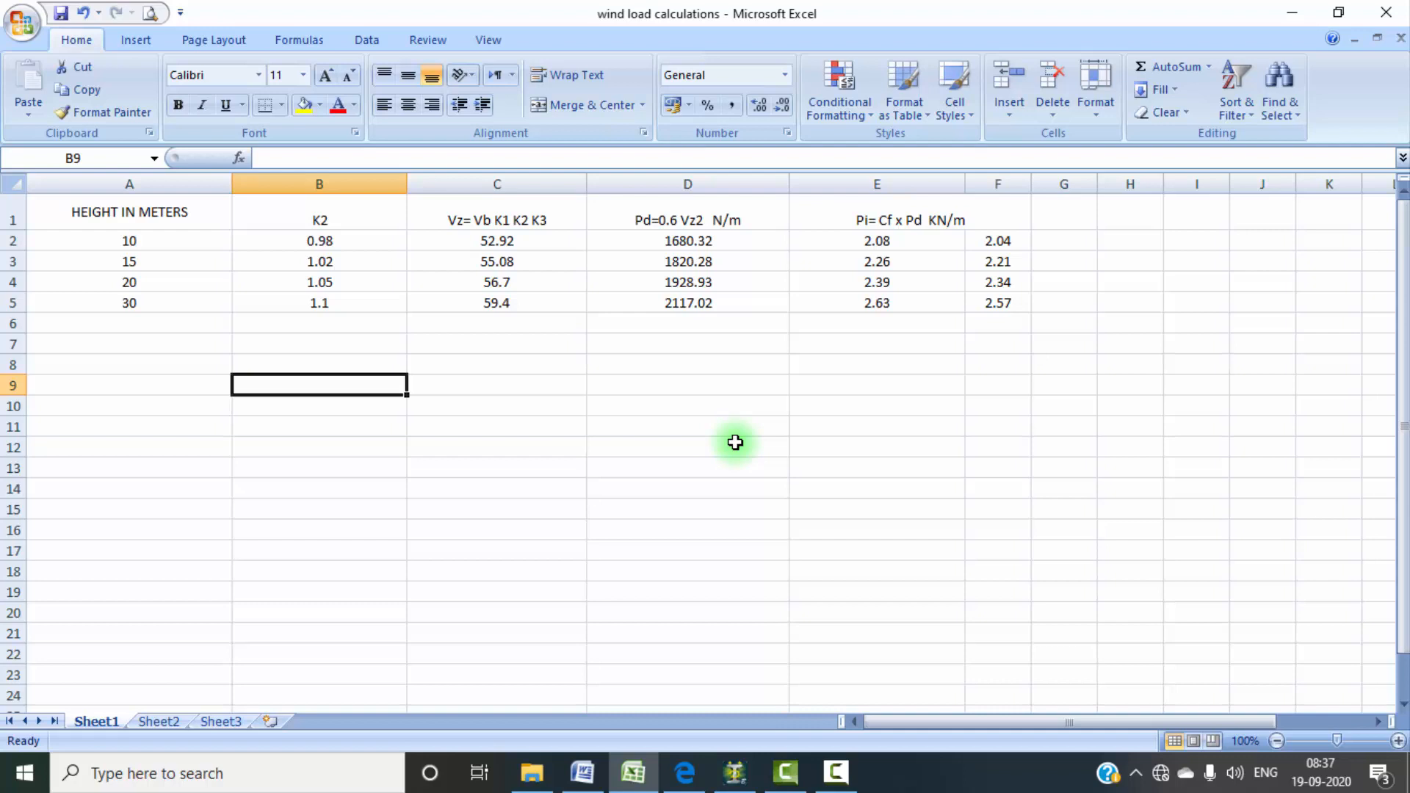
Step: Switch to STAAD.Pro, run the Structure Wizard and open the parameters of the Bay Frame prototype from the frame models
click(735, 773)
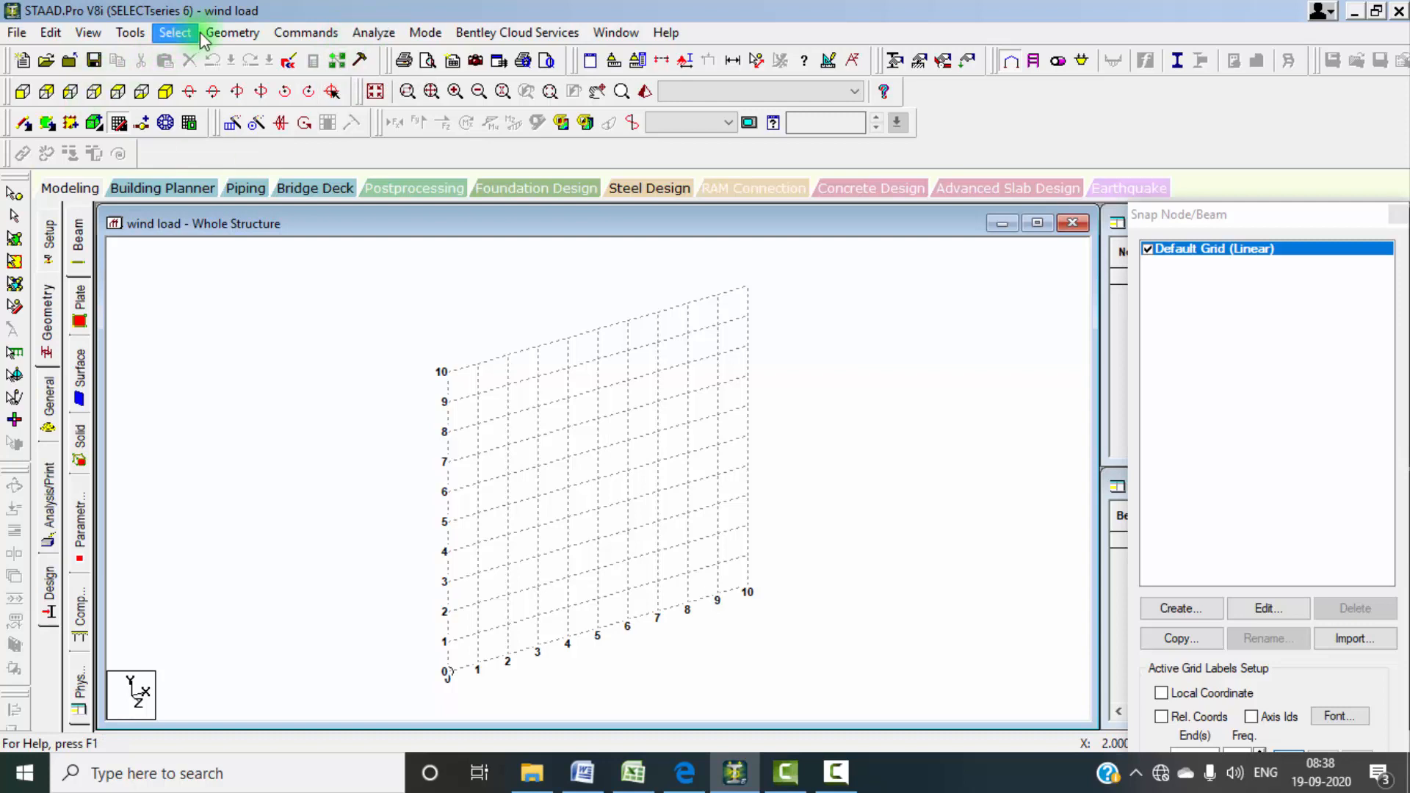
click(232, 32)
click(299, 664)
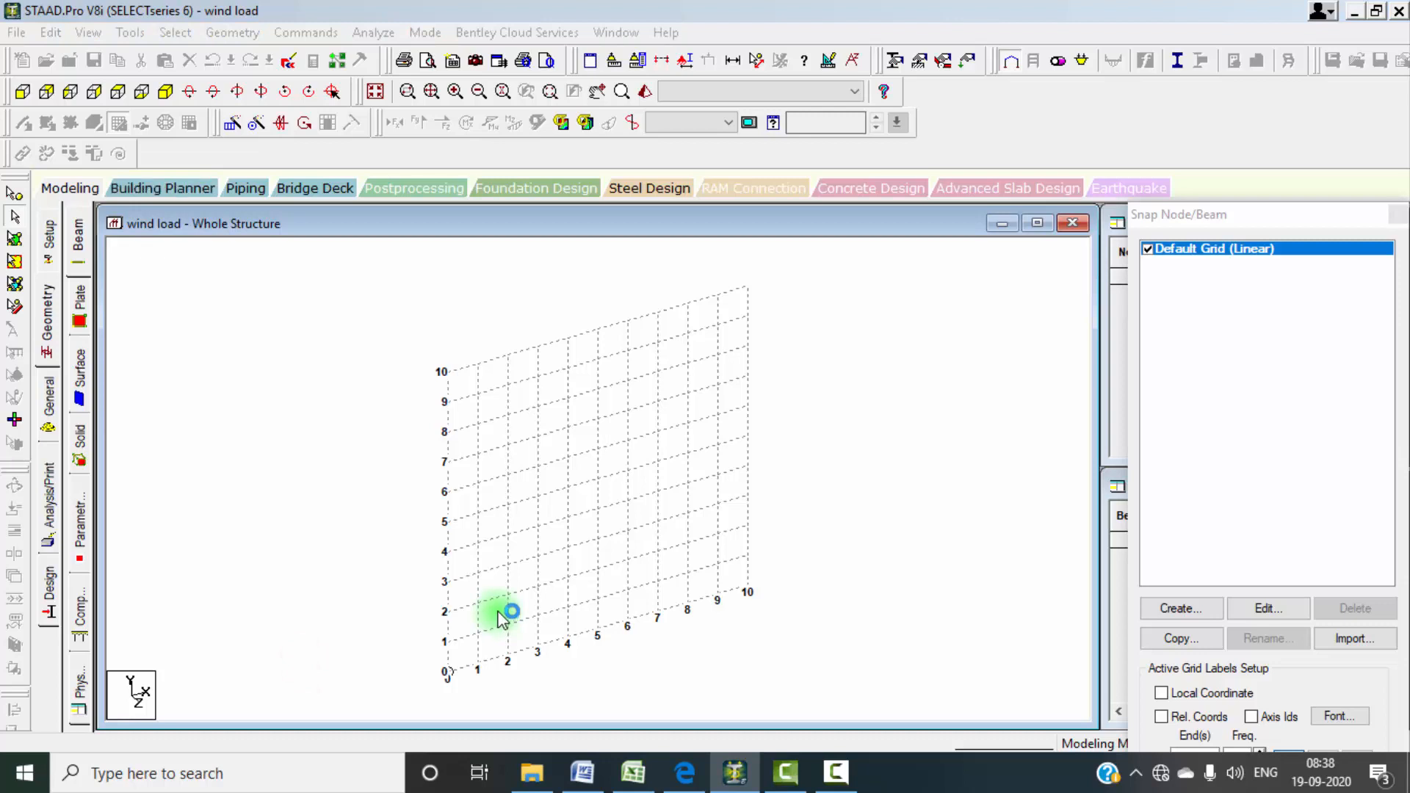
click(283, 236)
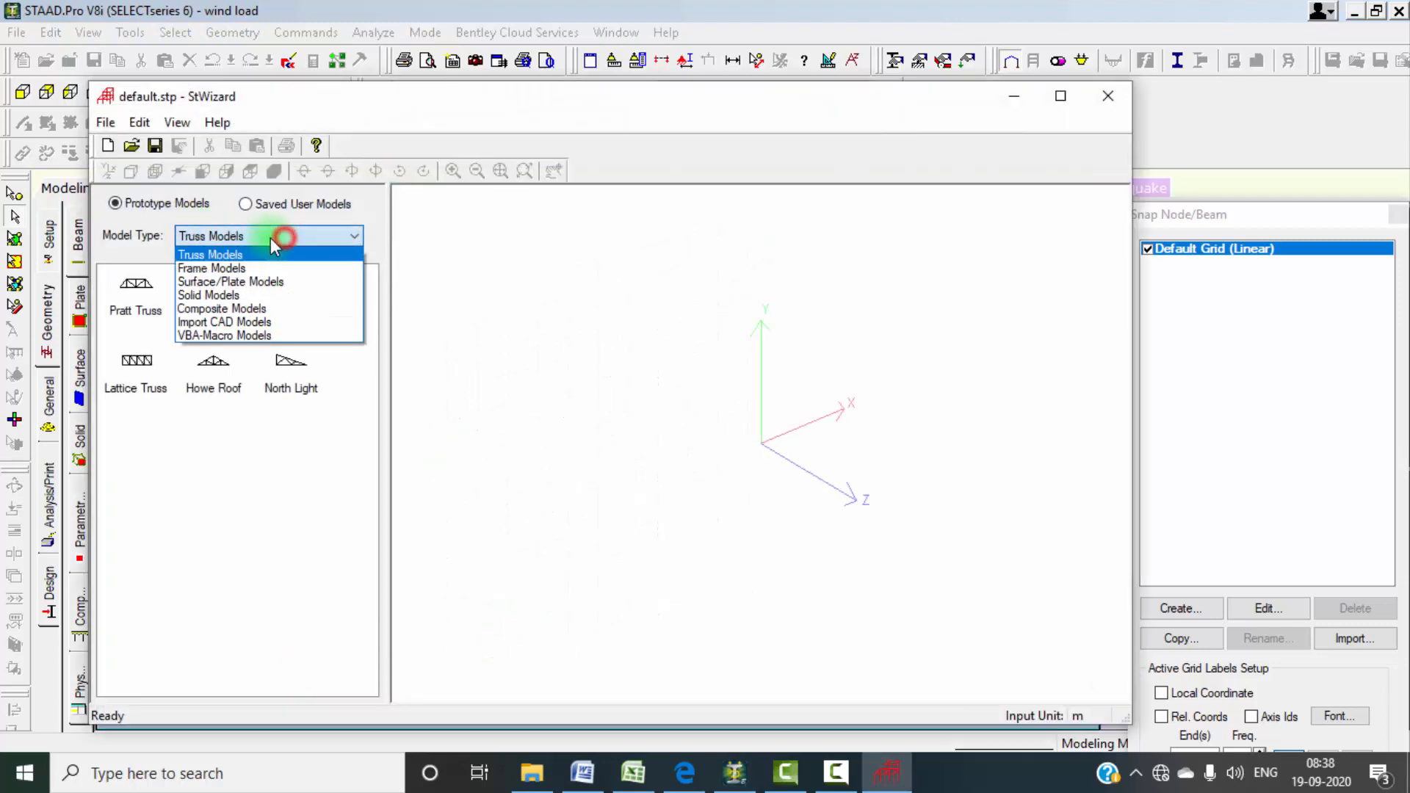
click(220, 269)
double_click(135, 284)
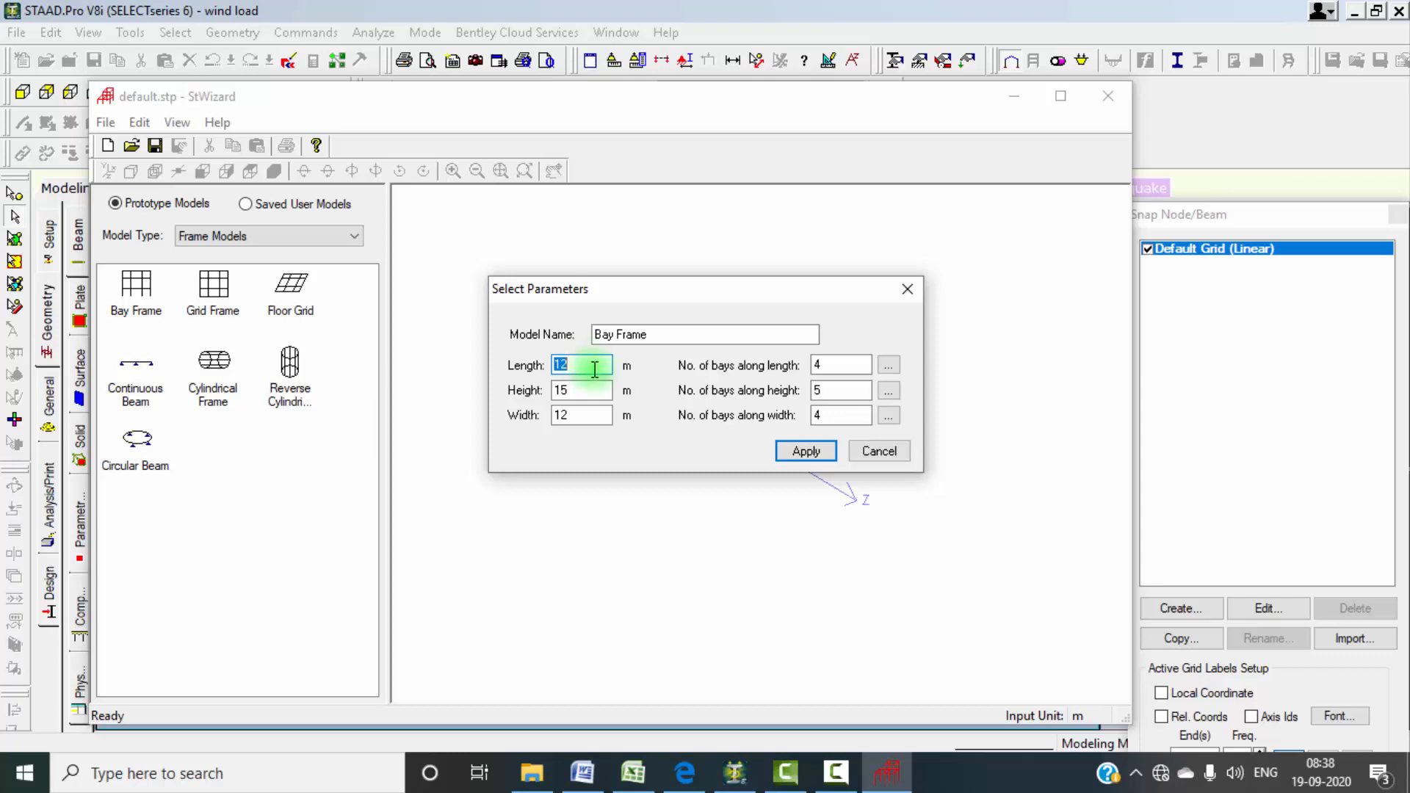
Step: Generate the bay frame with a length of 36 m, a height of 27 m and a width of 29 m
text(36)
click(586, 392)
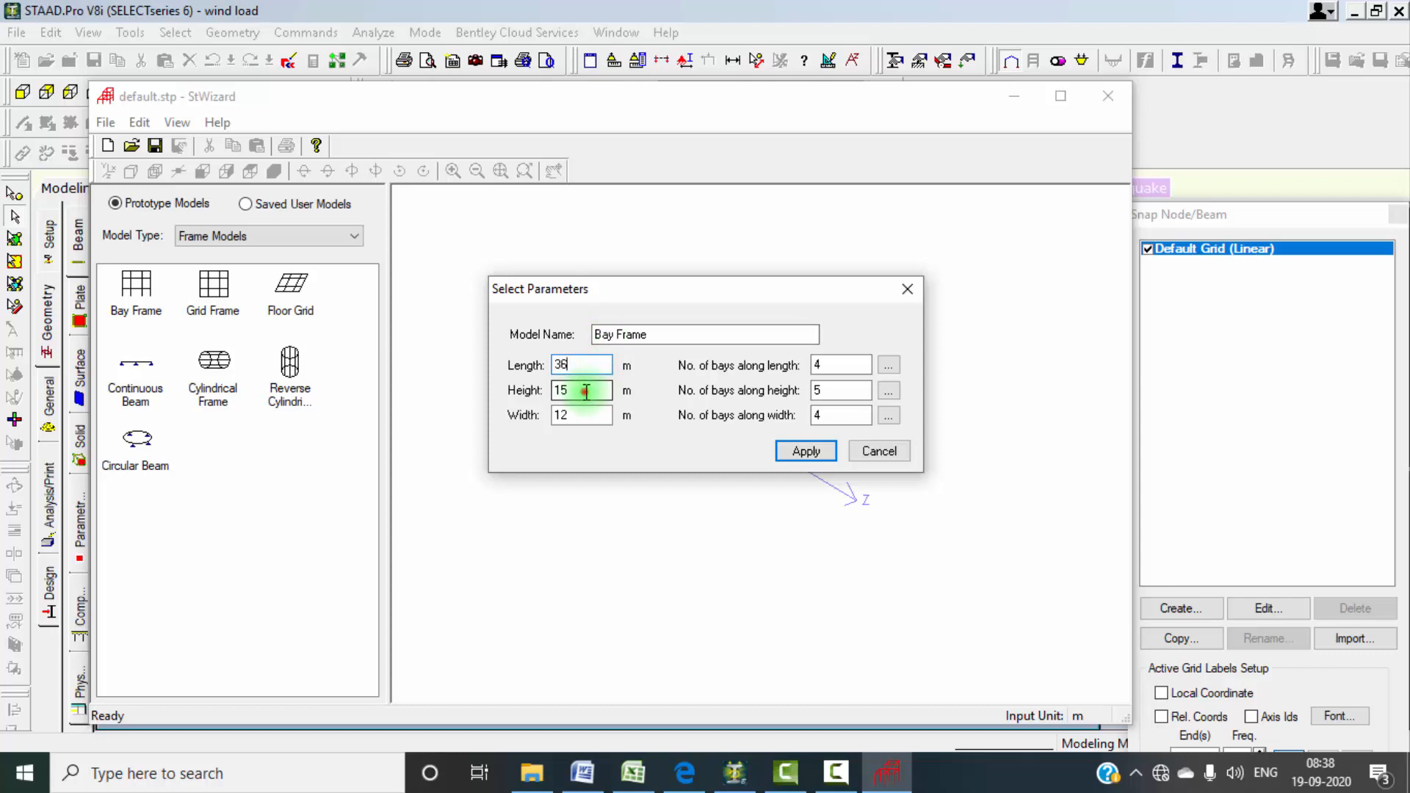
click(582, 415)
text(29)
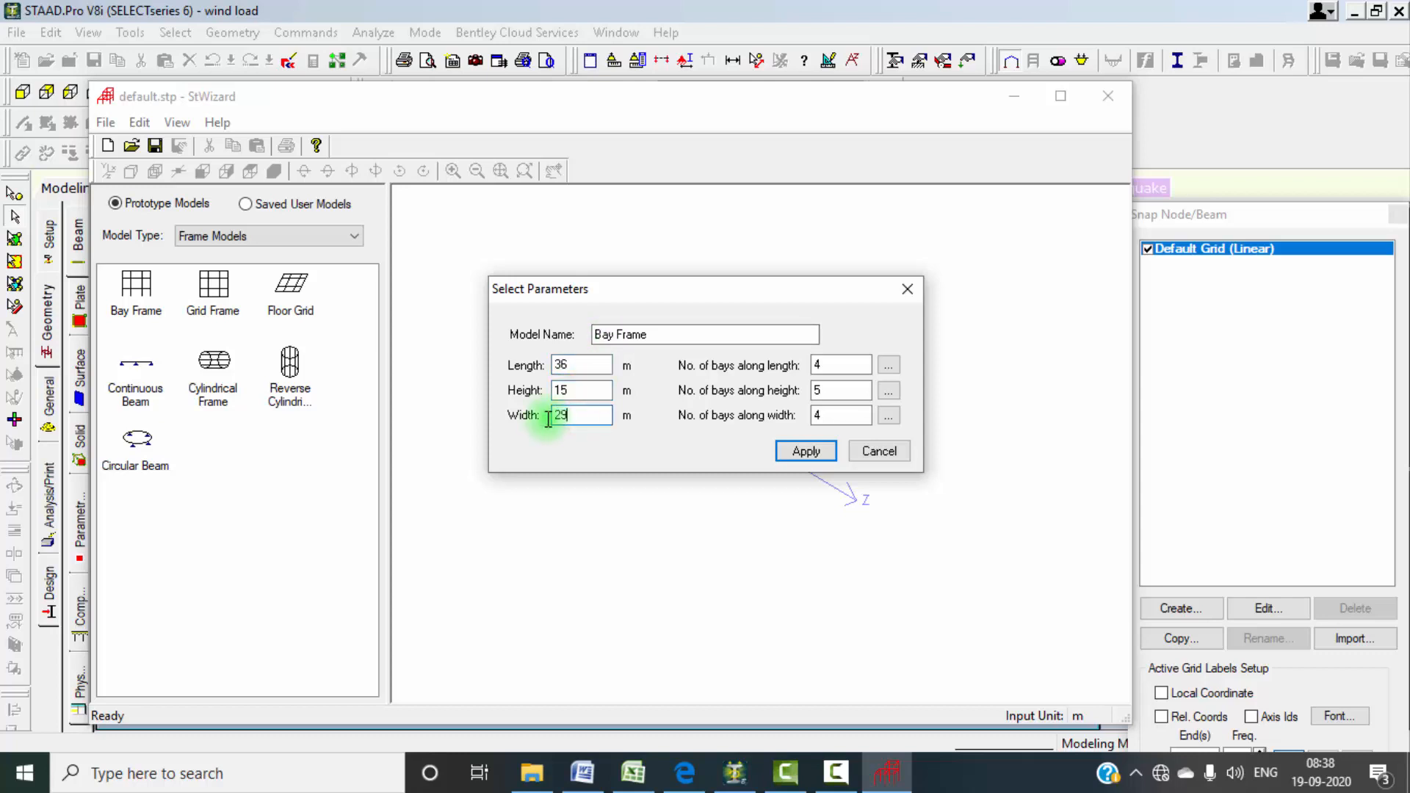
drag(578, 390, 540, 391)
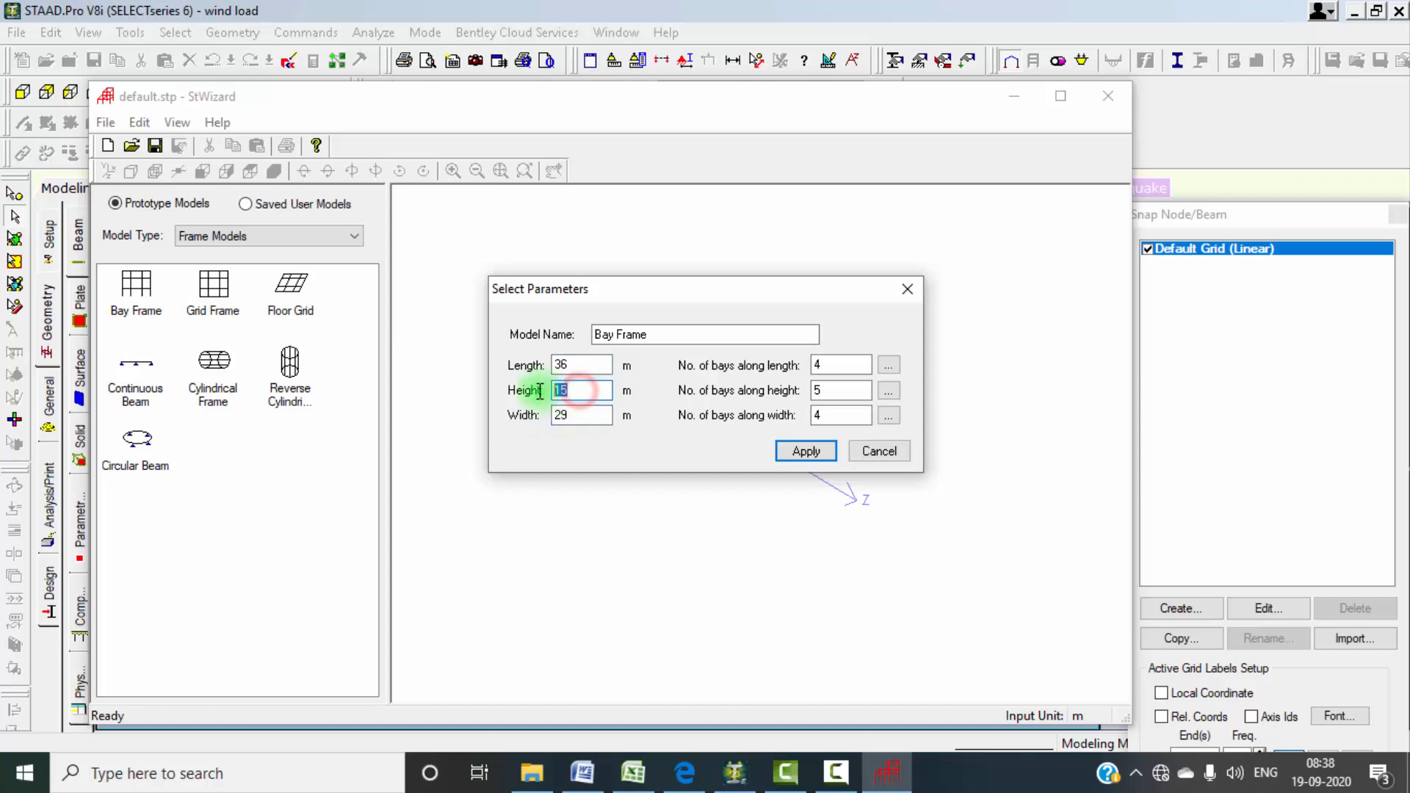
text(27)
click(797, 447)
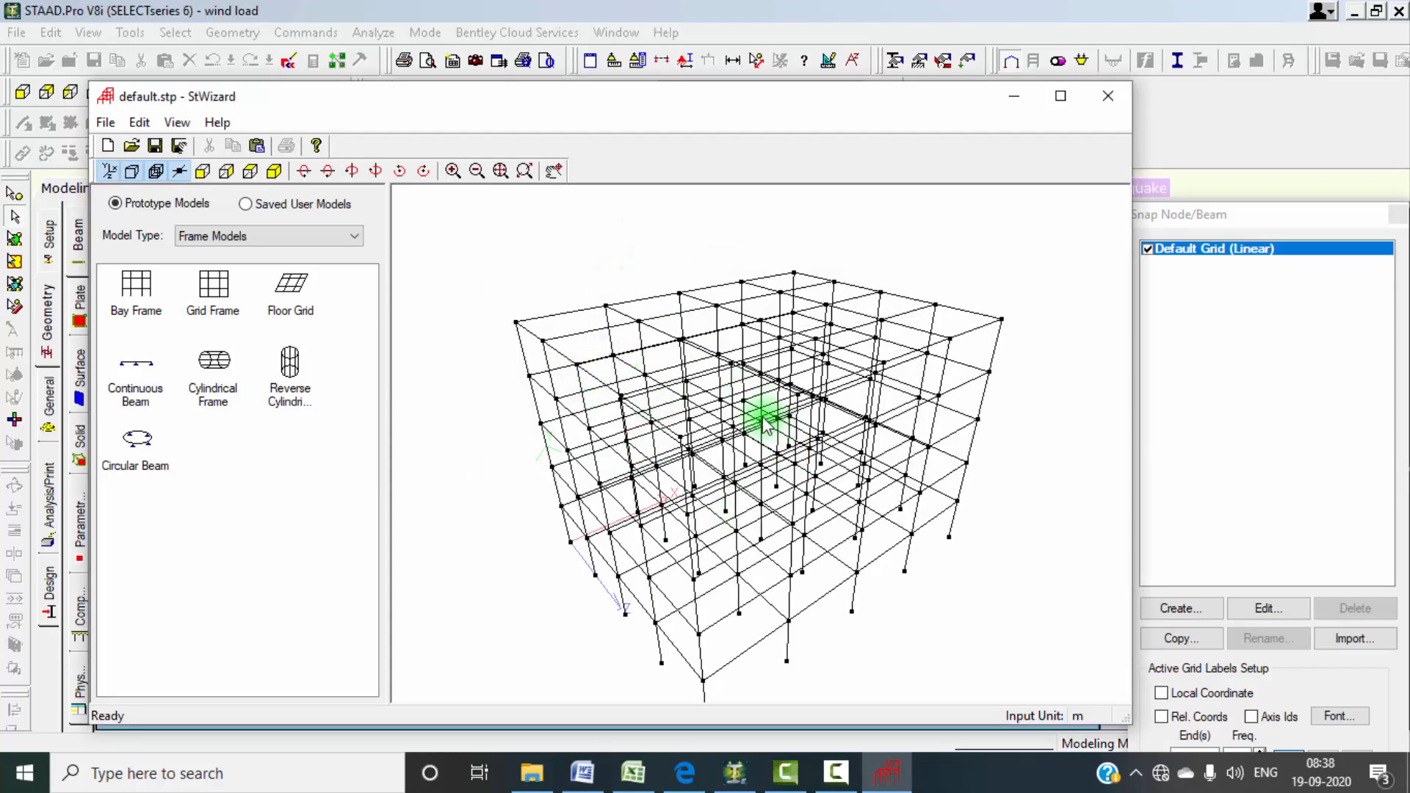
Step: Regenerate the Bay Frame prototype with 3 bays along the length, 4 along the height and 3 along the width
click(151, 290)
double_click(146, 288)
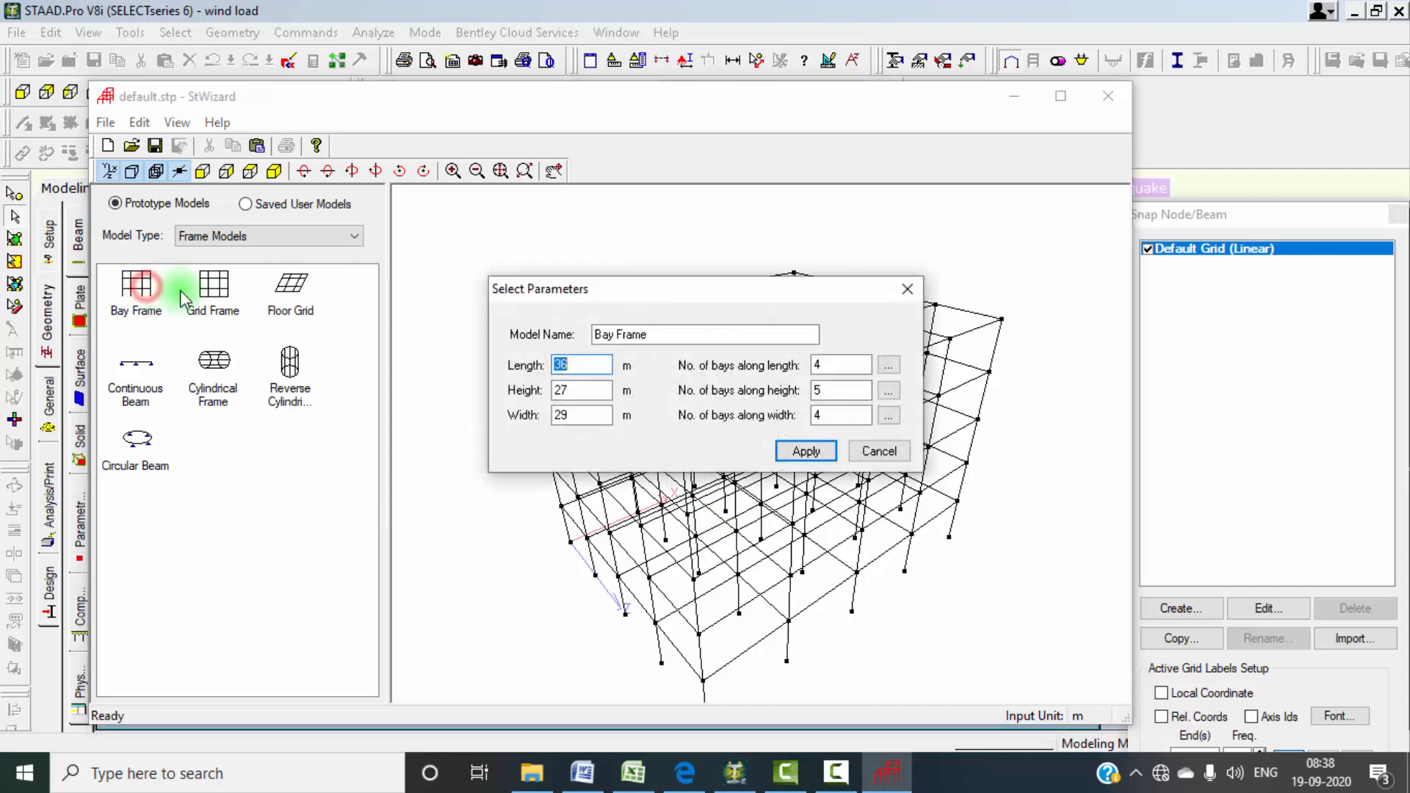
double_click(823, 365)
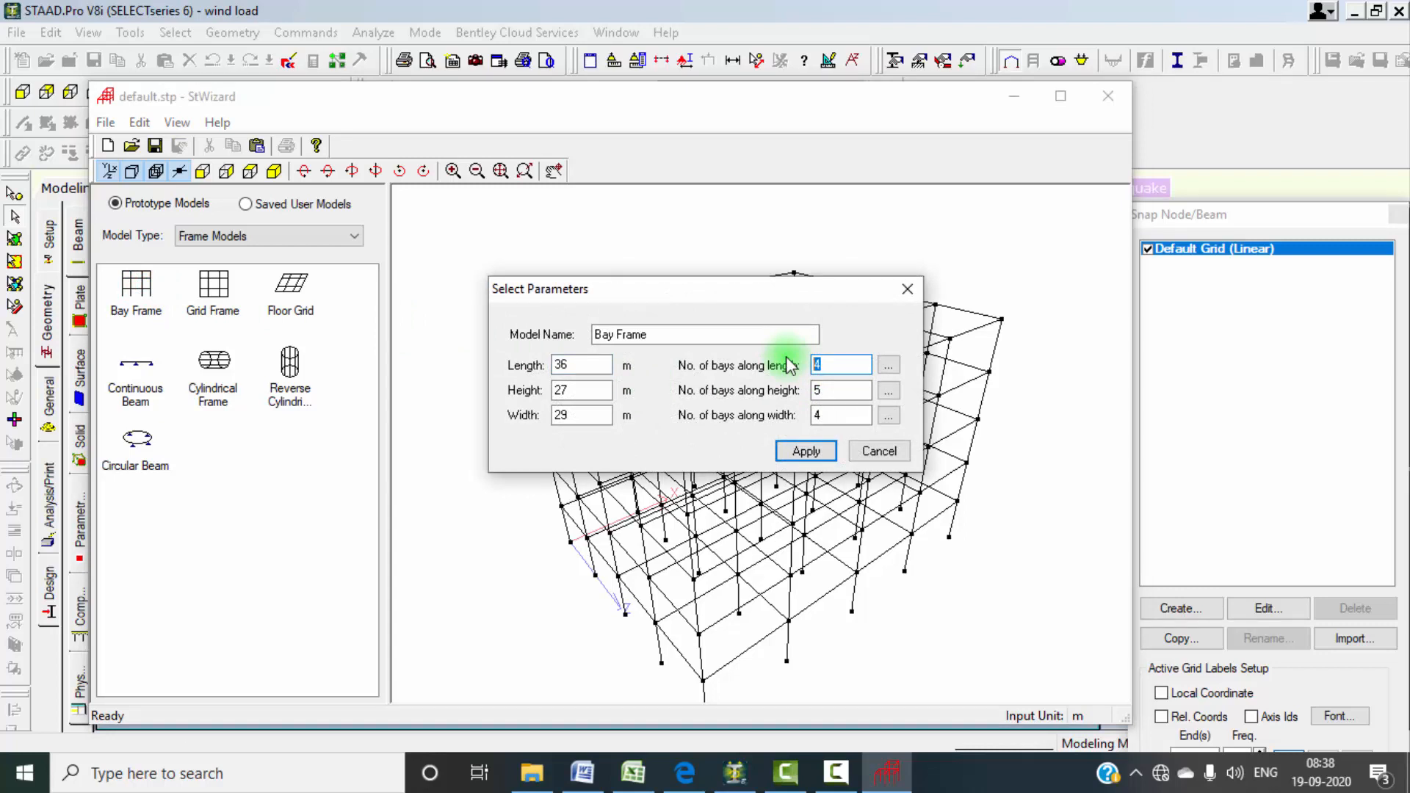
text(3)
double_click(822, 389)
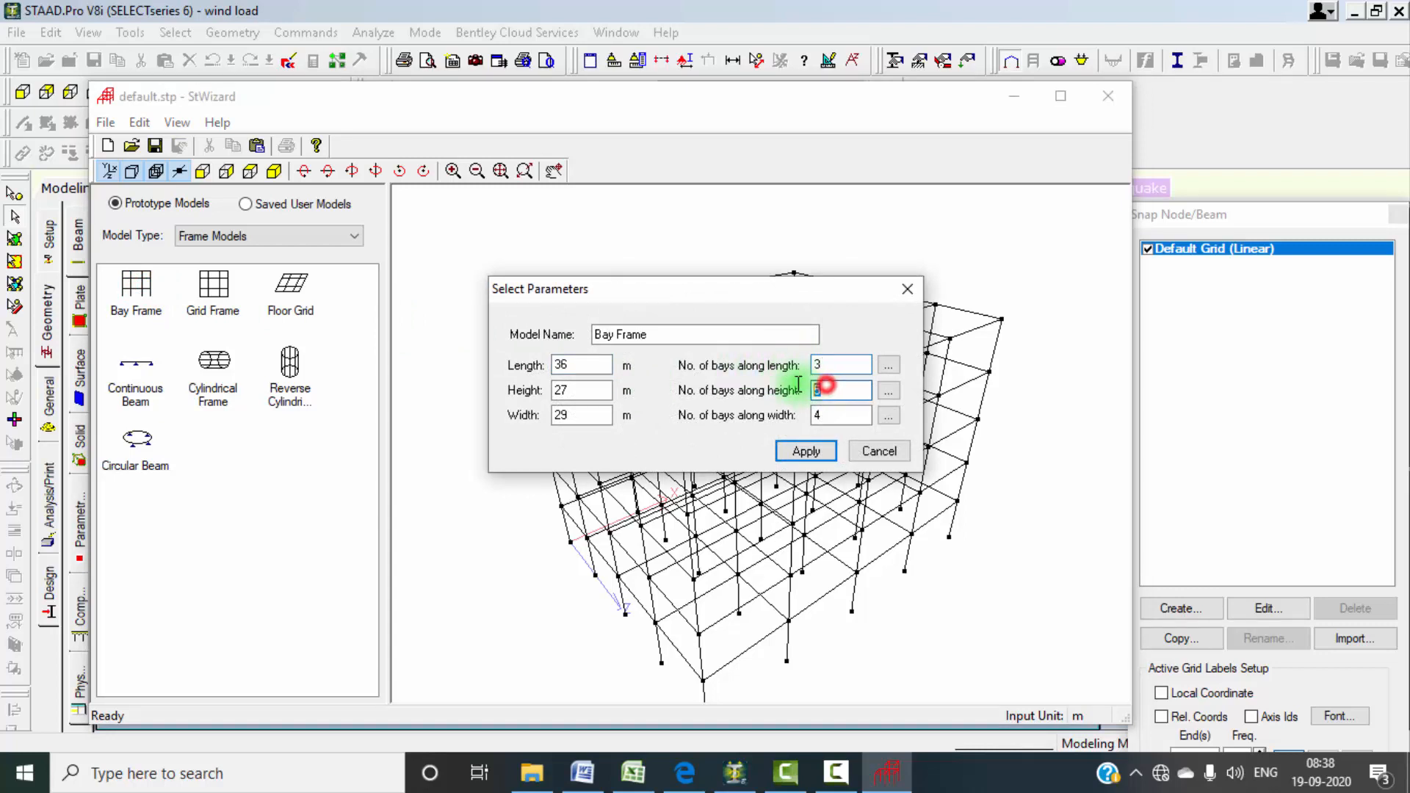
text(4)
double_click(826, 413)
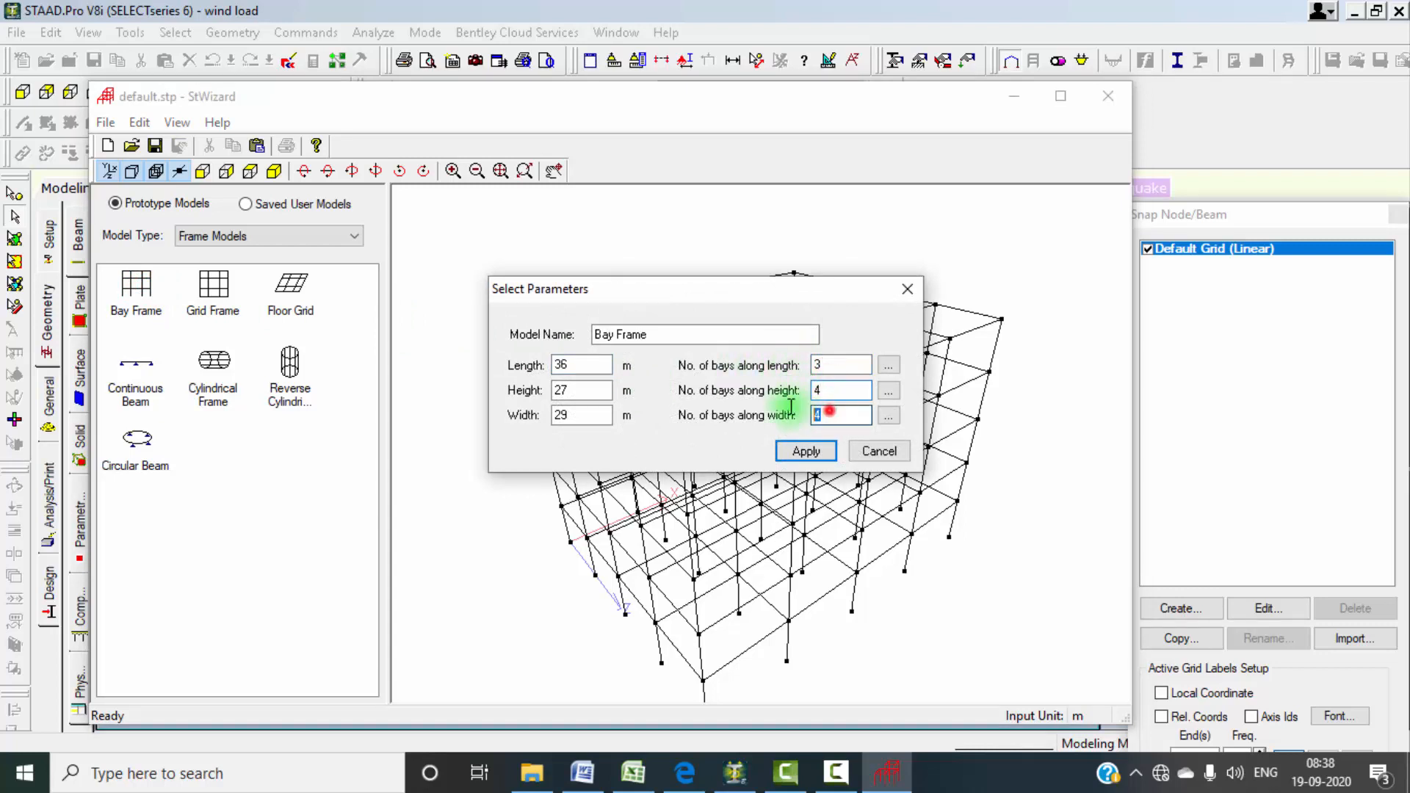
text(3)
click(799, 451)
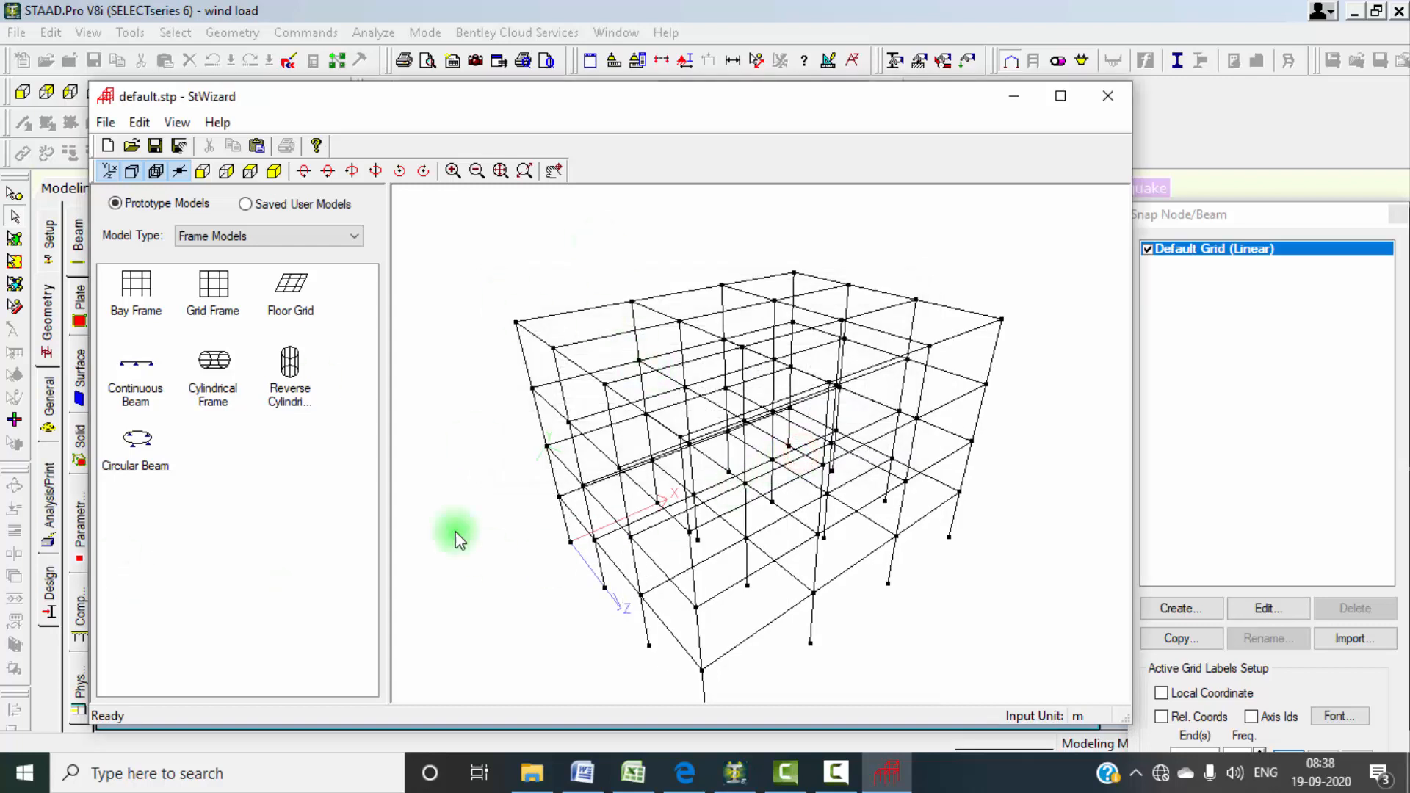
Step: Transfer the frame prototype into the STAAD.Pro model at an offset of X 0, Y 0 and Z 0 m
click(1098, 97)
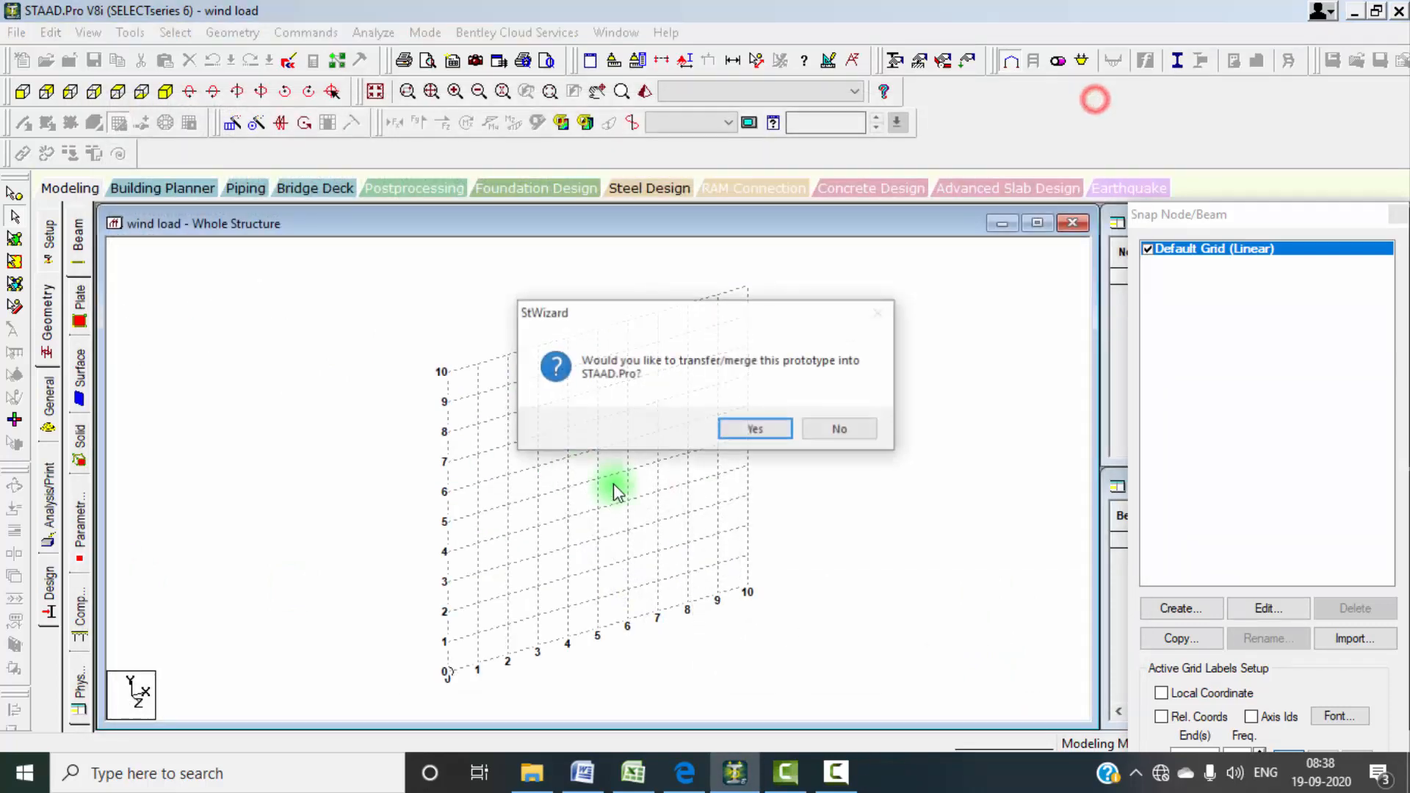
click(727, 429)
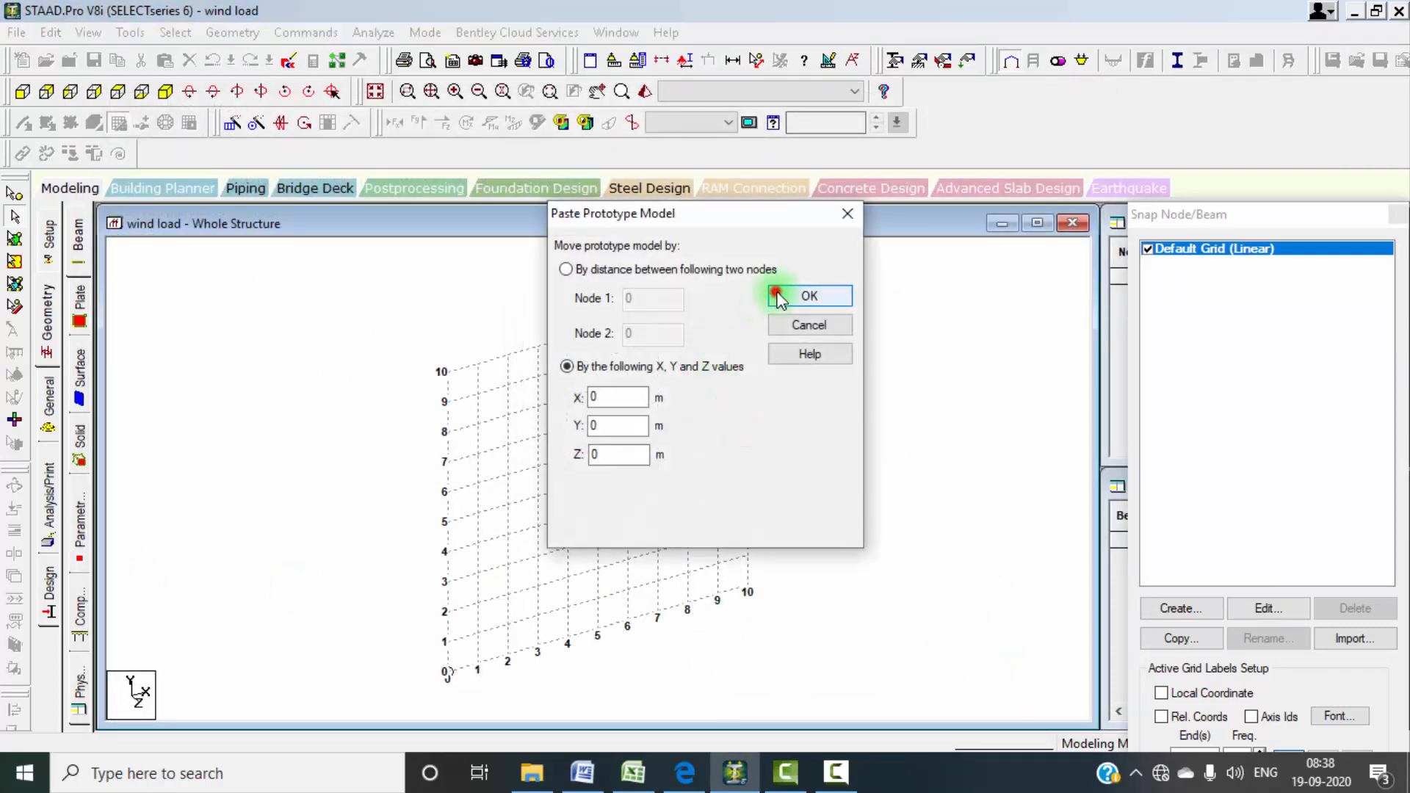
click(777, 295)
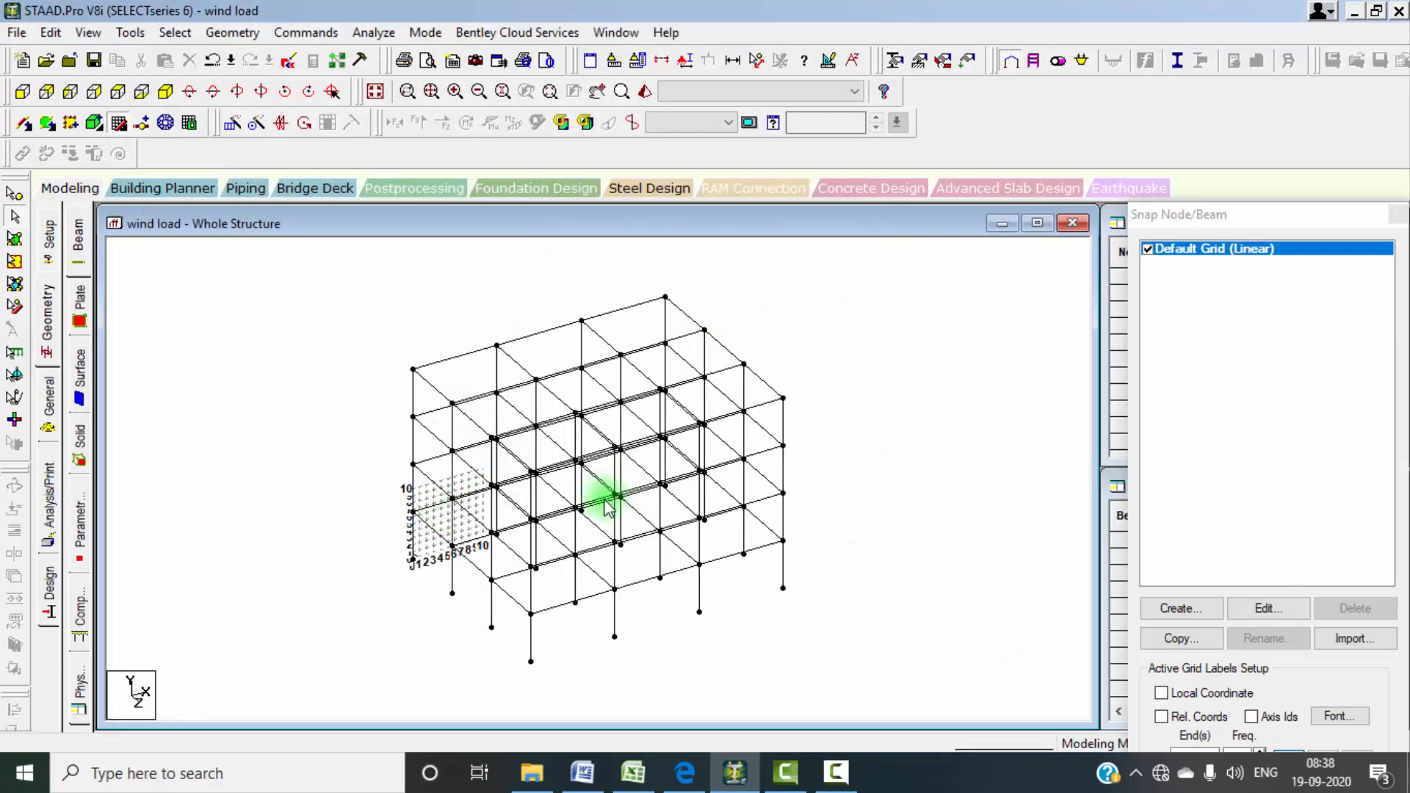
click(950, 623)
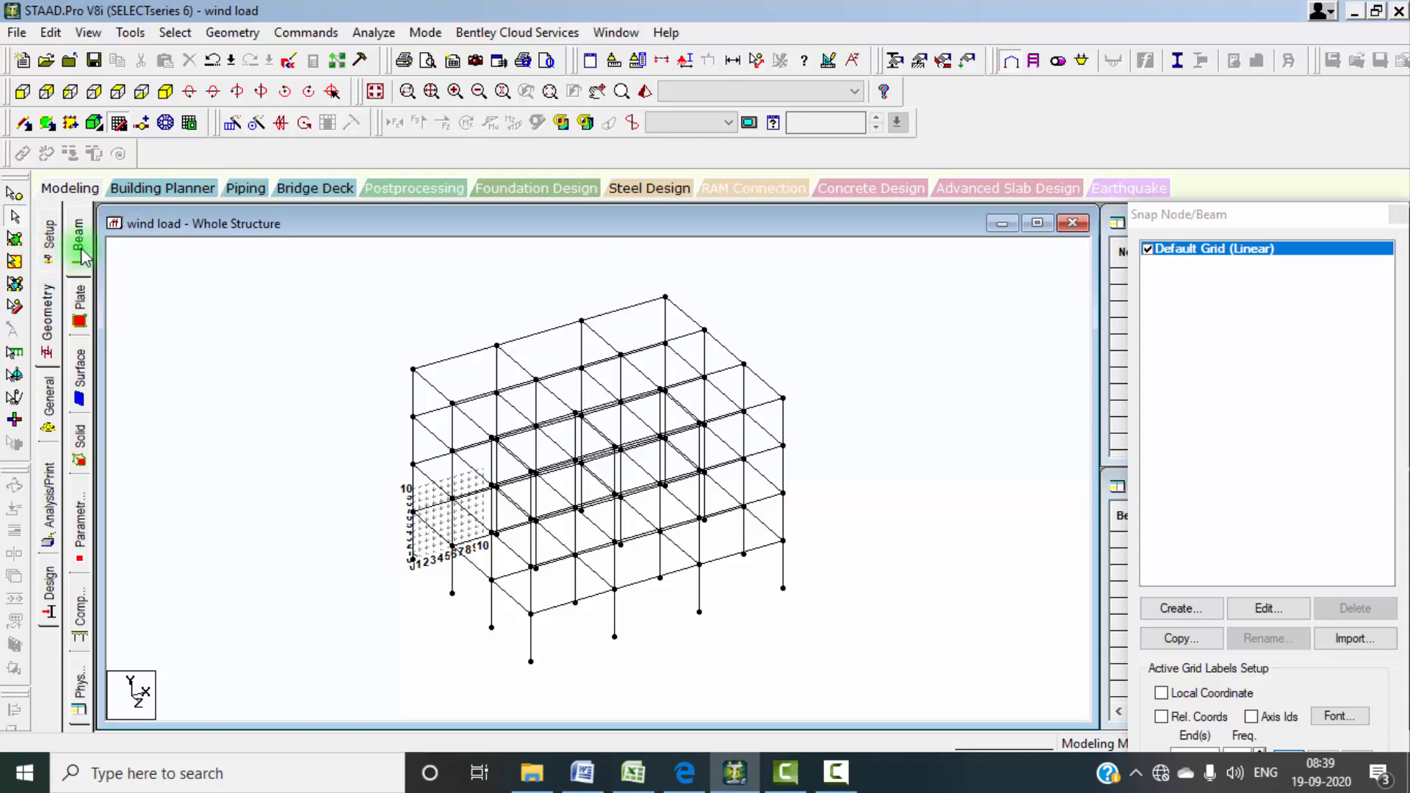
Step: Define a rectangular concrete section property with YD 0.35 m and ZD 0.45 m
click(47, 314)
click(52, 423)
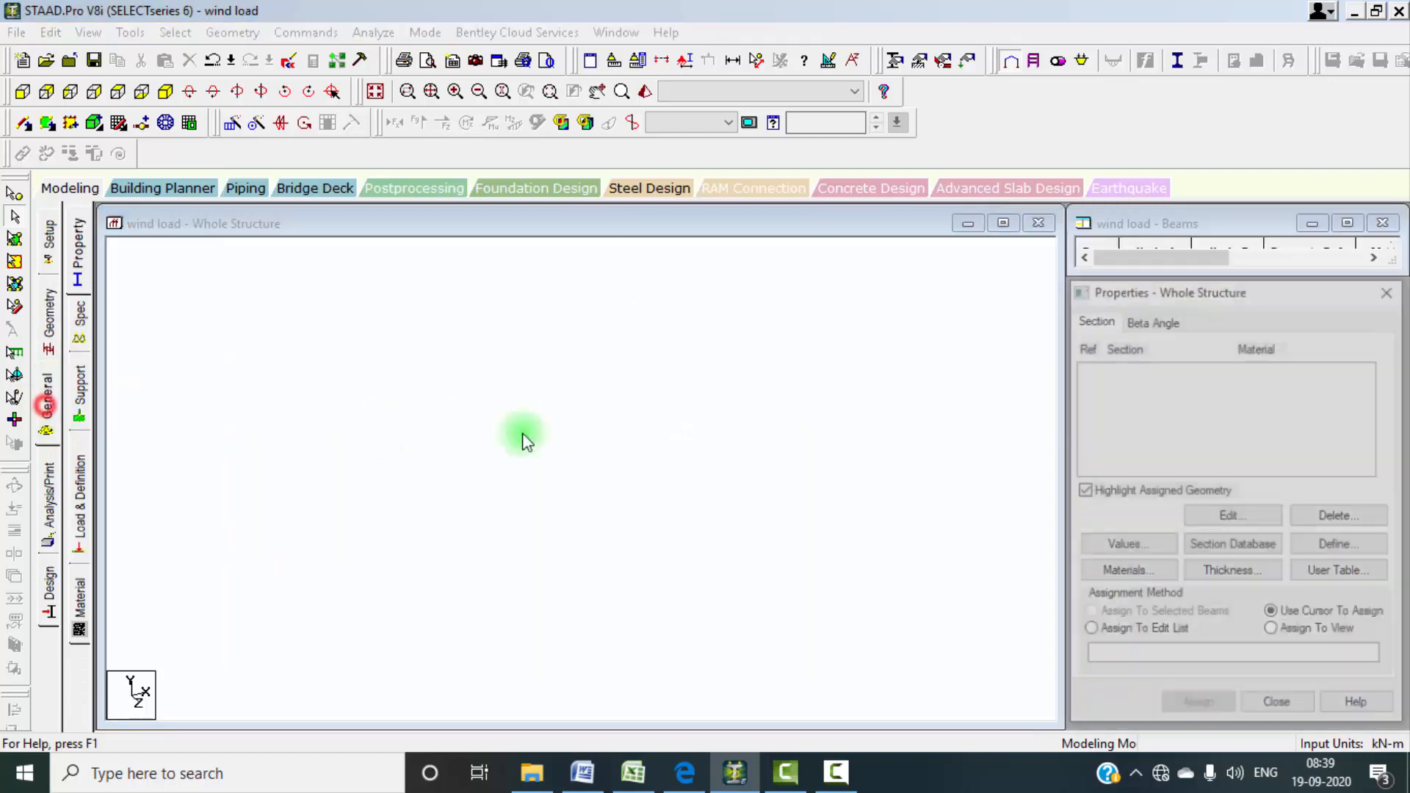
click(1338, 547)
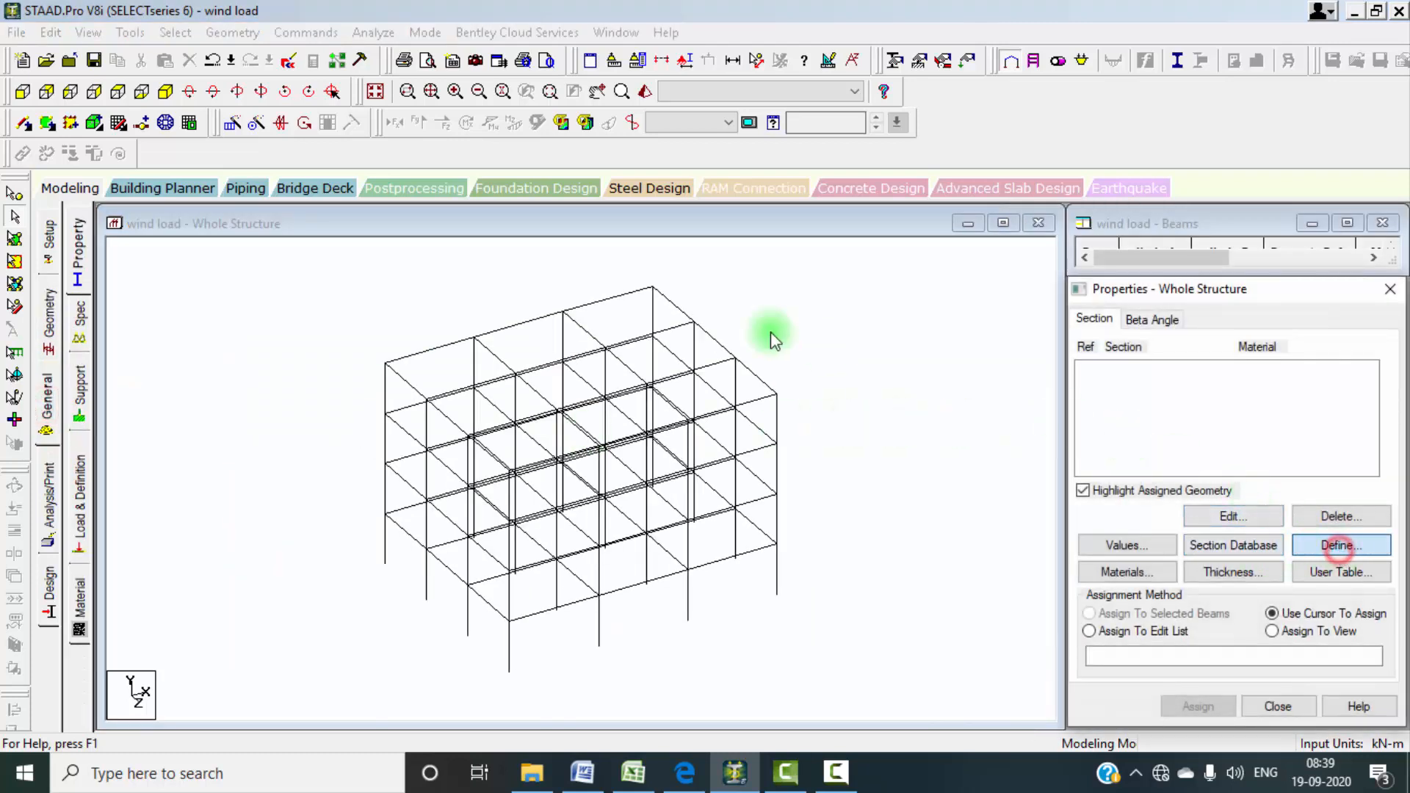
click(411, 222)
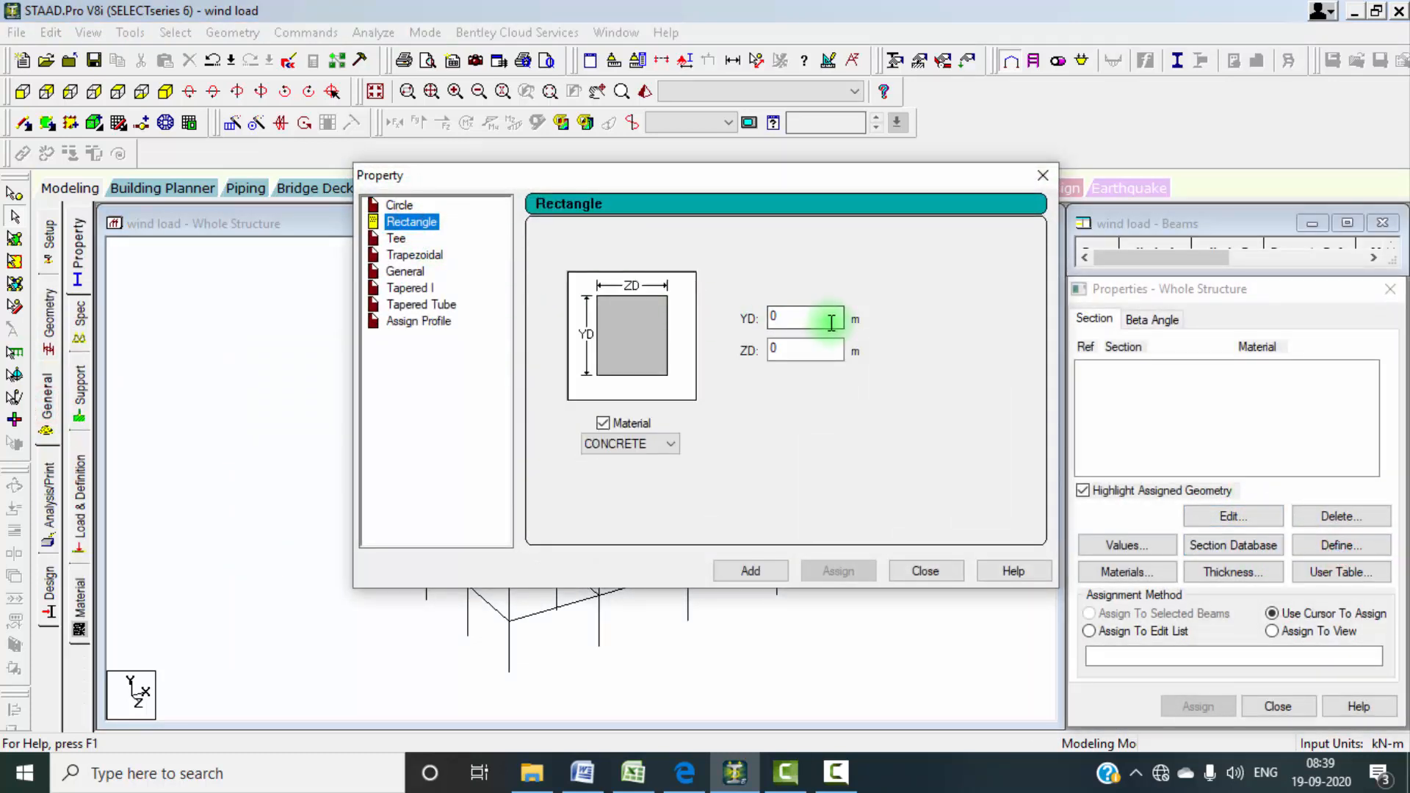
double_click(807, 317)
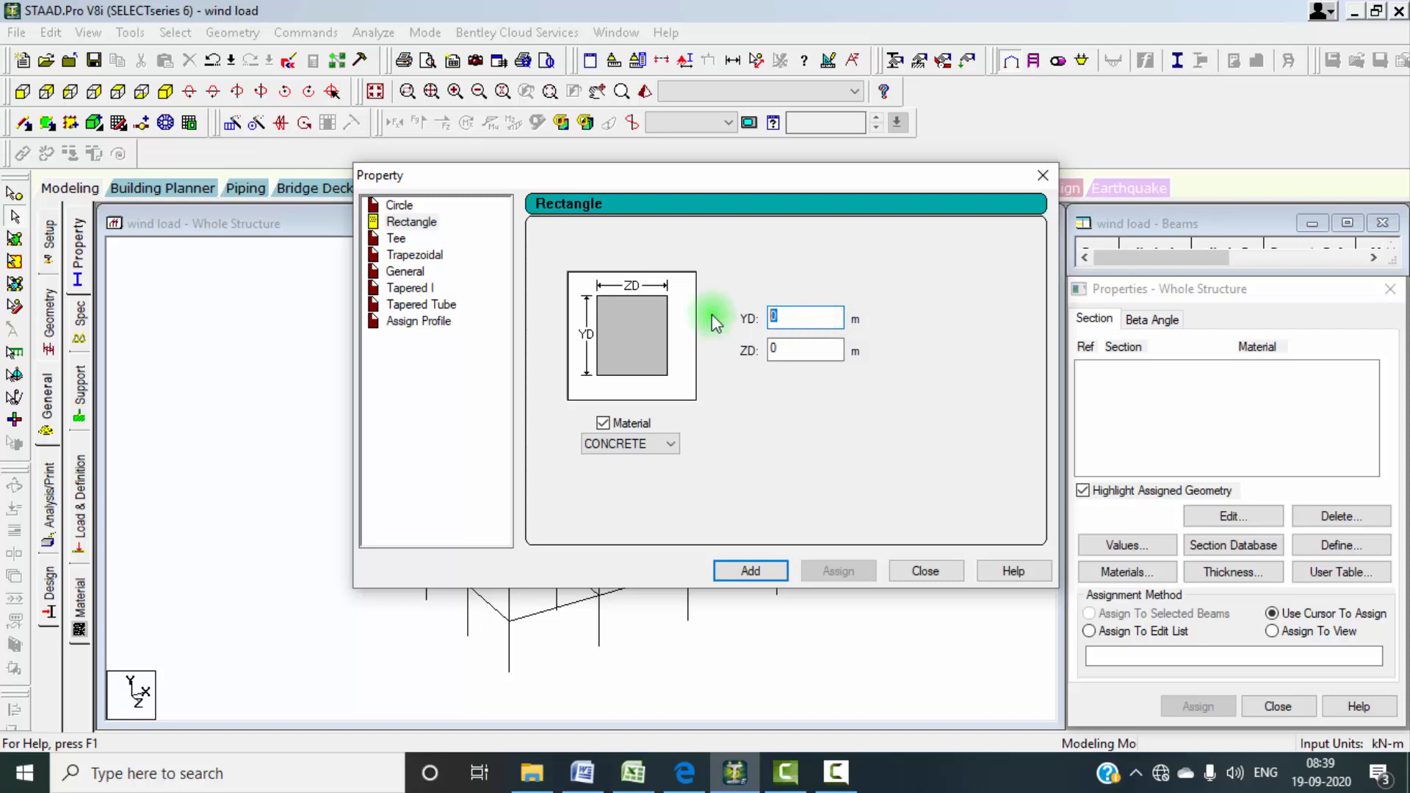
text(0.35)
double_click(780, 349)
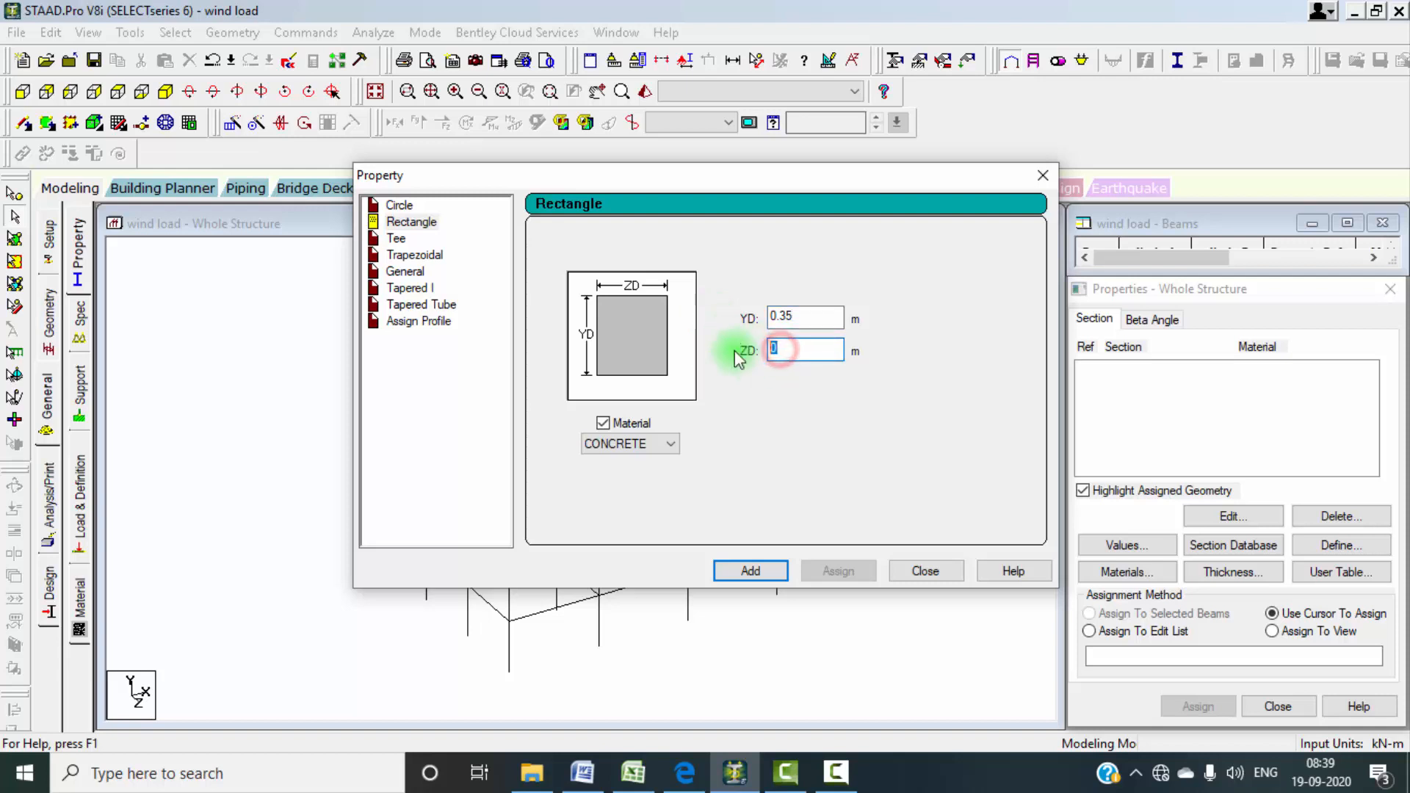
text(0.45)
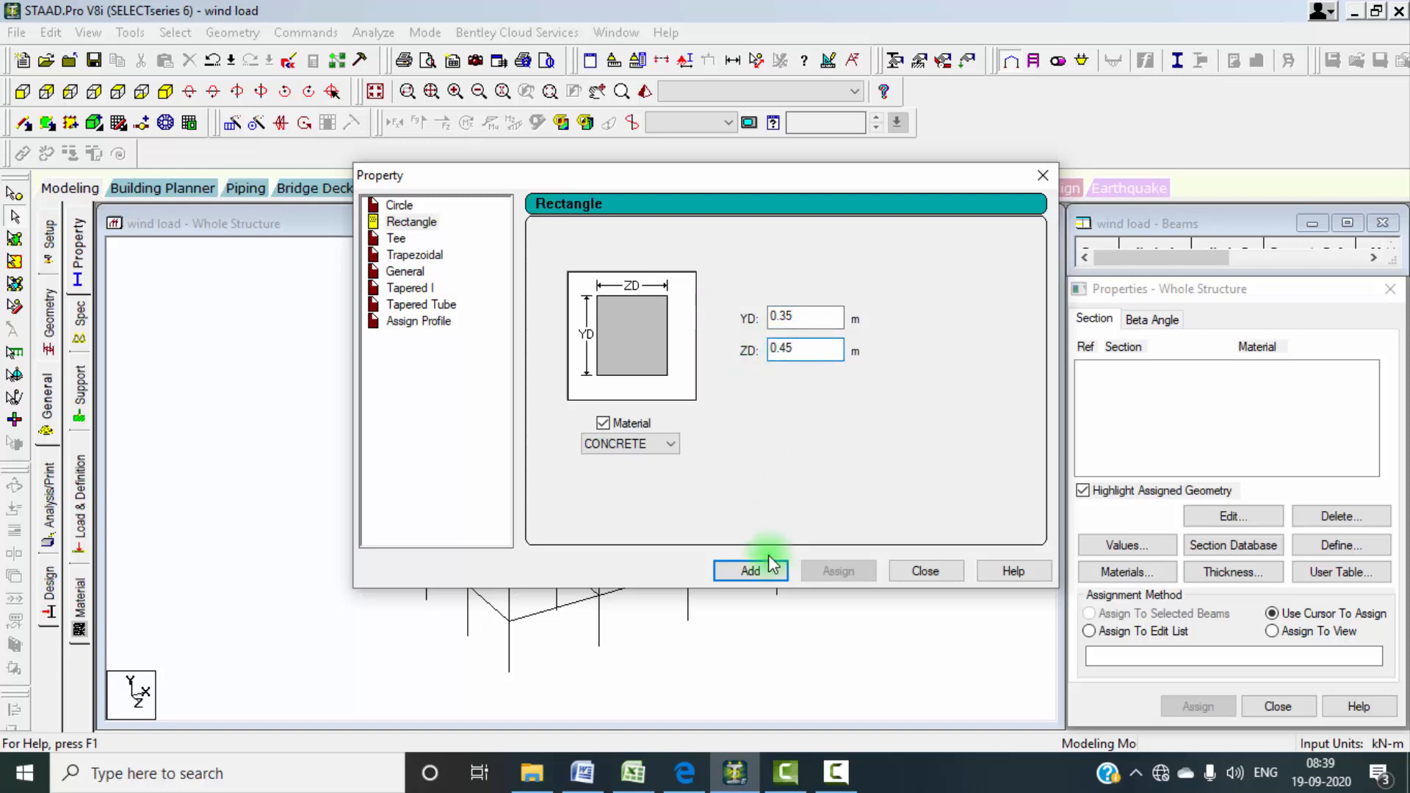
click(771, 567)
click(924, 571)
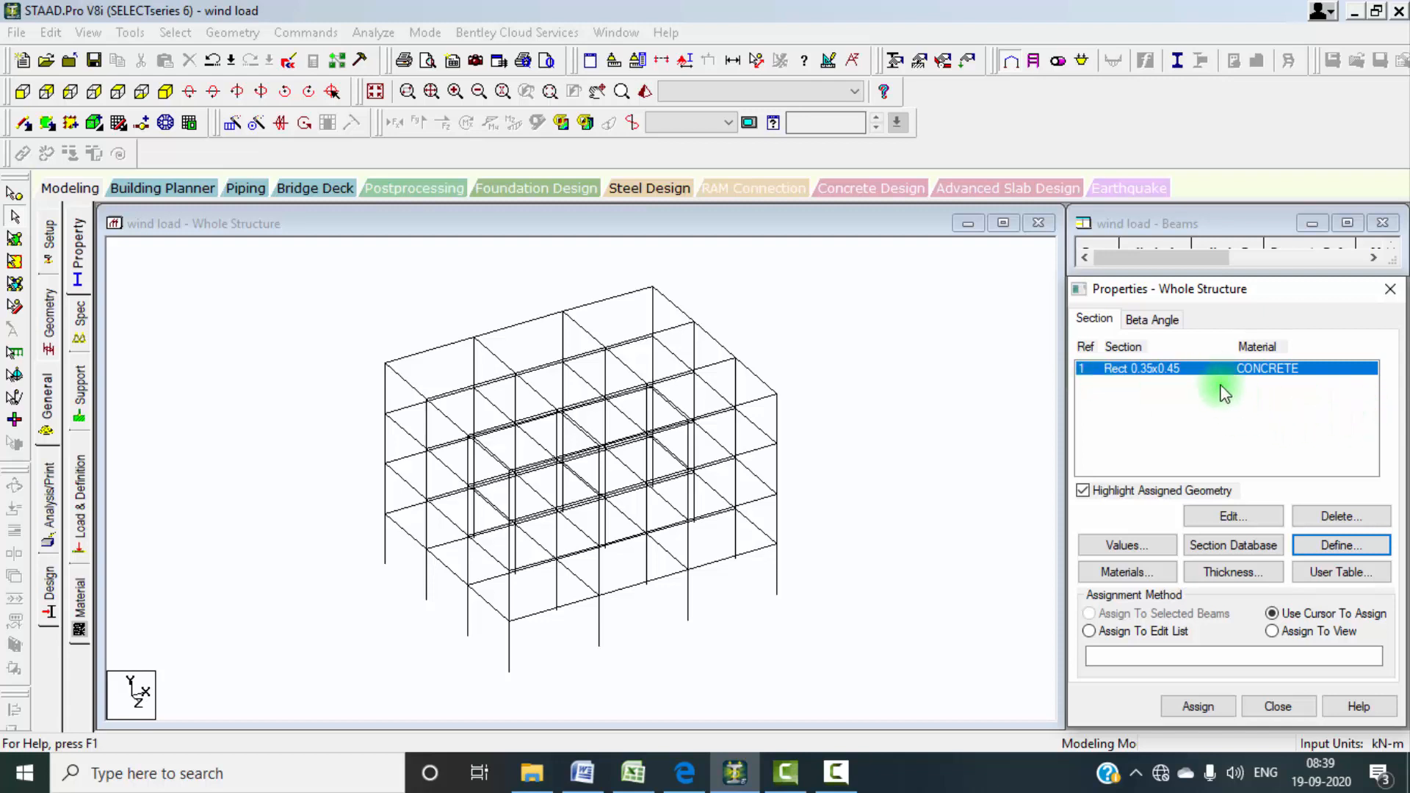
Step: Assign the Rect 0.35x0.45 concrete section to all members in the view
click(1272, 631)
click(1197, 706)
click(1270, 555)
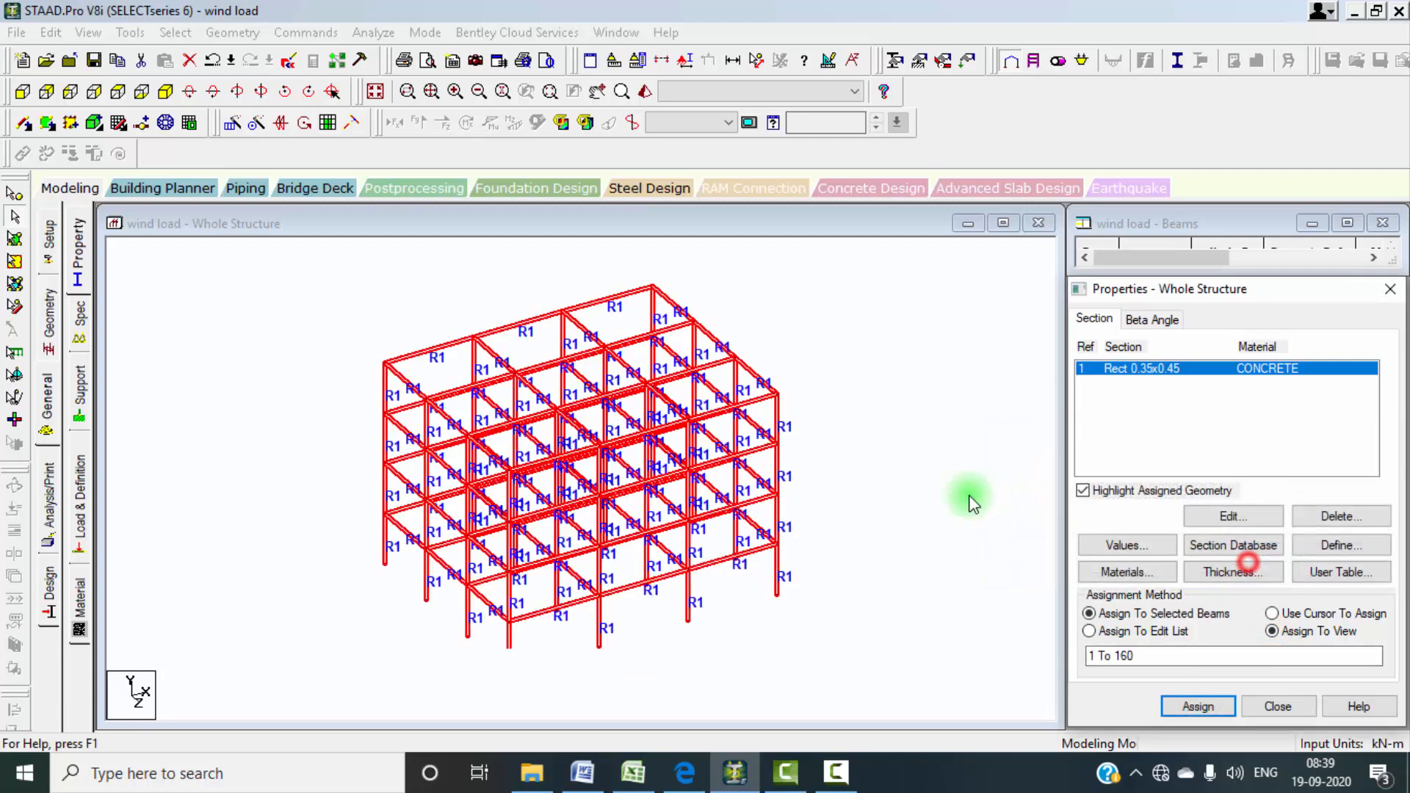
click(932, 440)
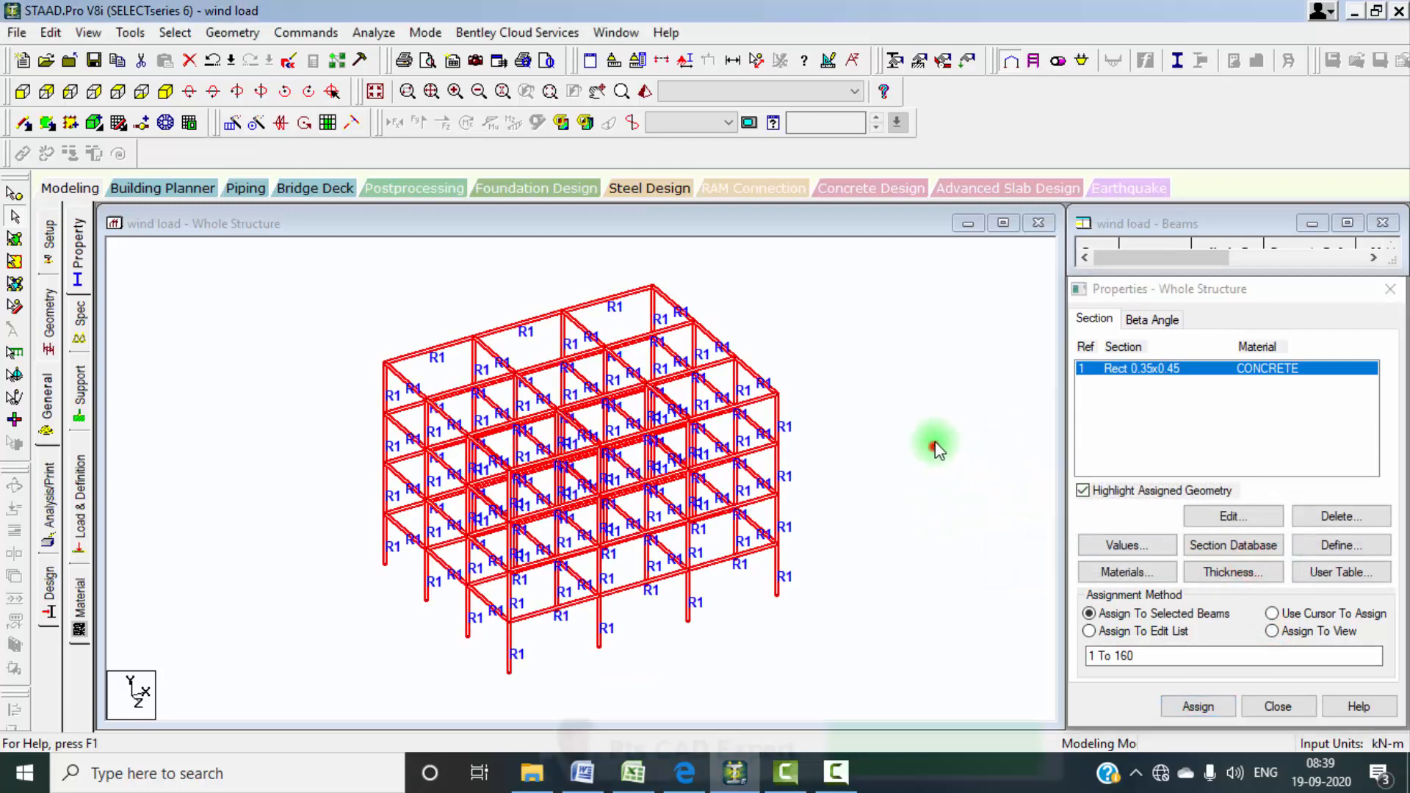
Step: Create a fixed support for the structure
click(74, 399)
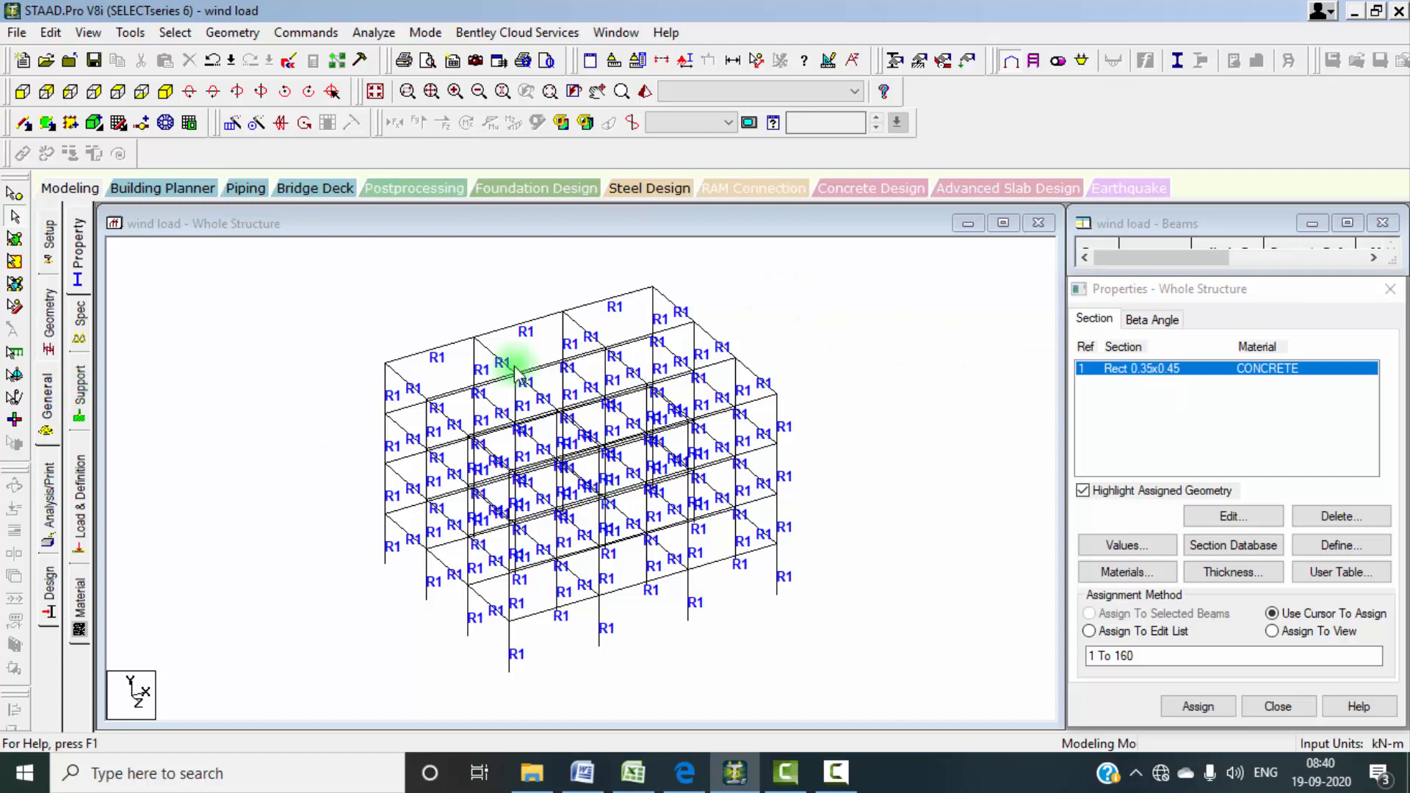
click(76, 392)
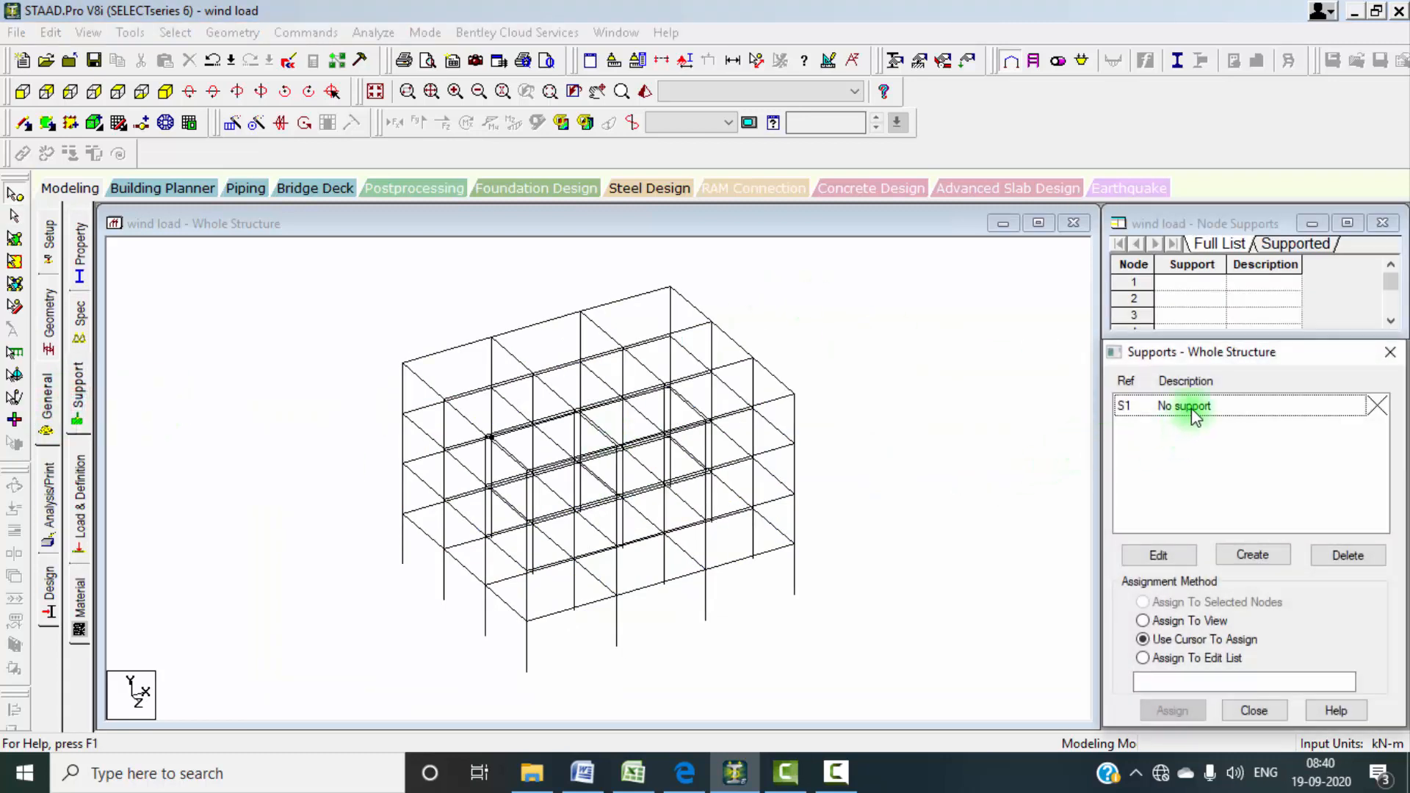
click(1248, 556)
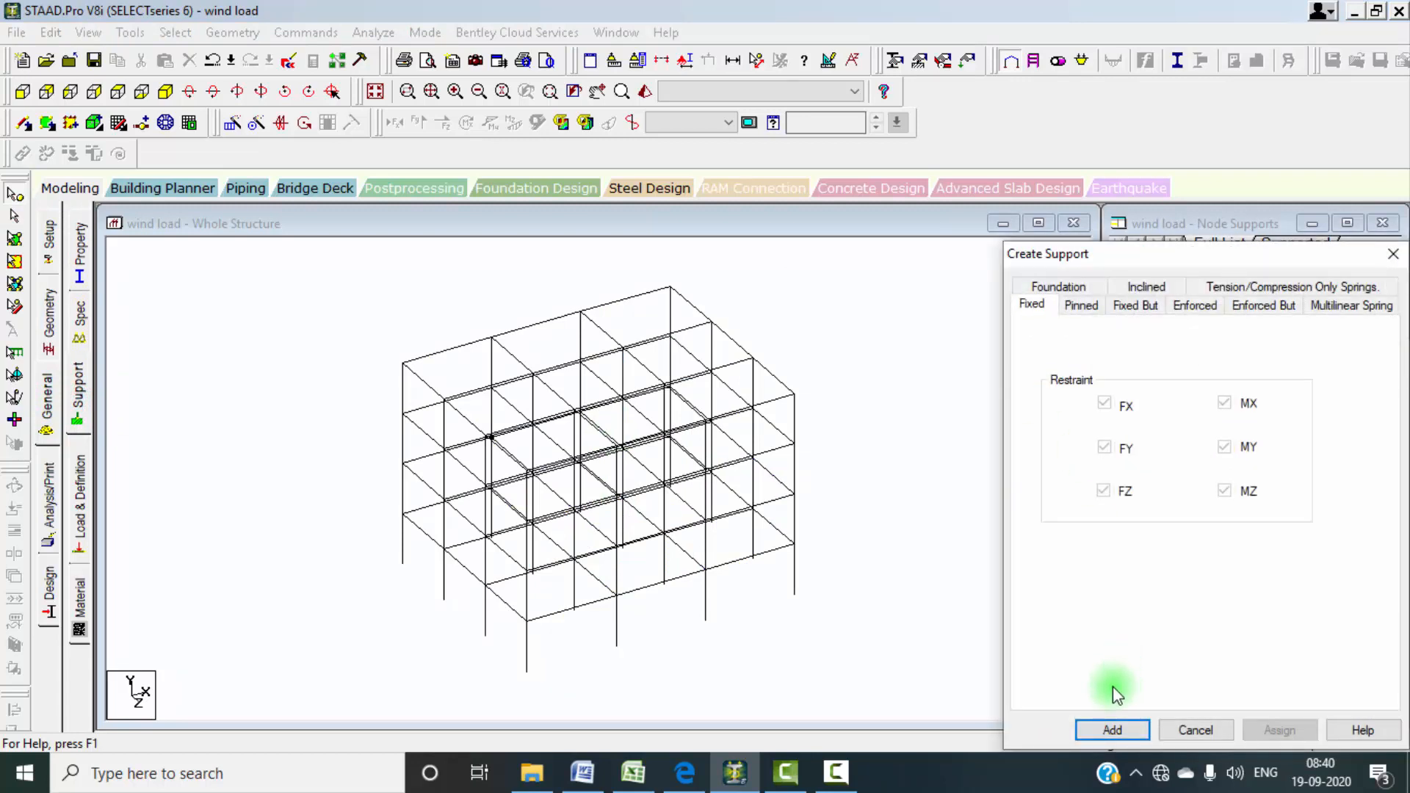
click(1103, 725)
Step: Assign the fixed support to all column base nodes, selecting them in the front view
click(1181, 428)
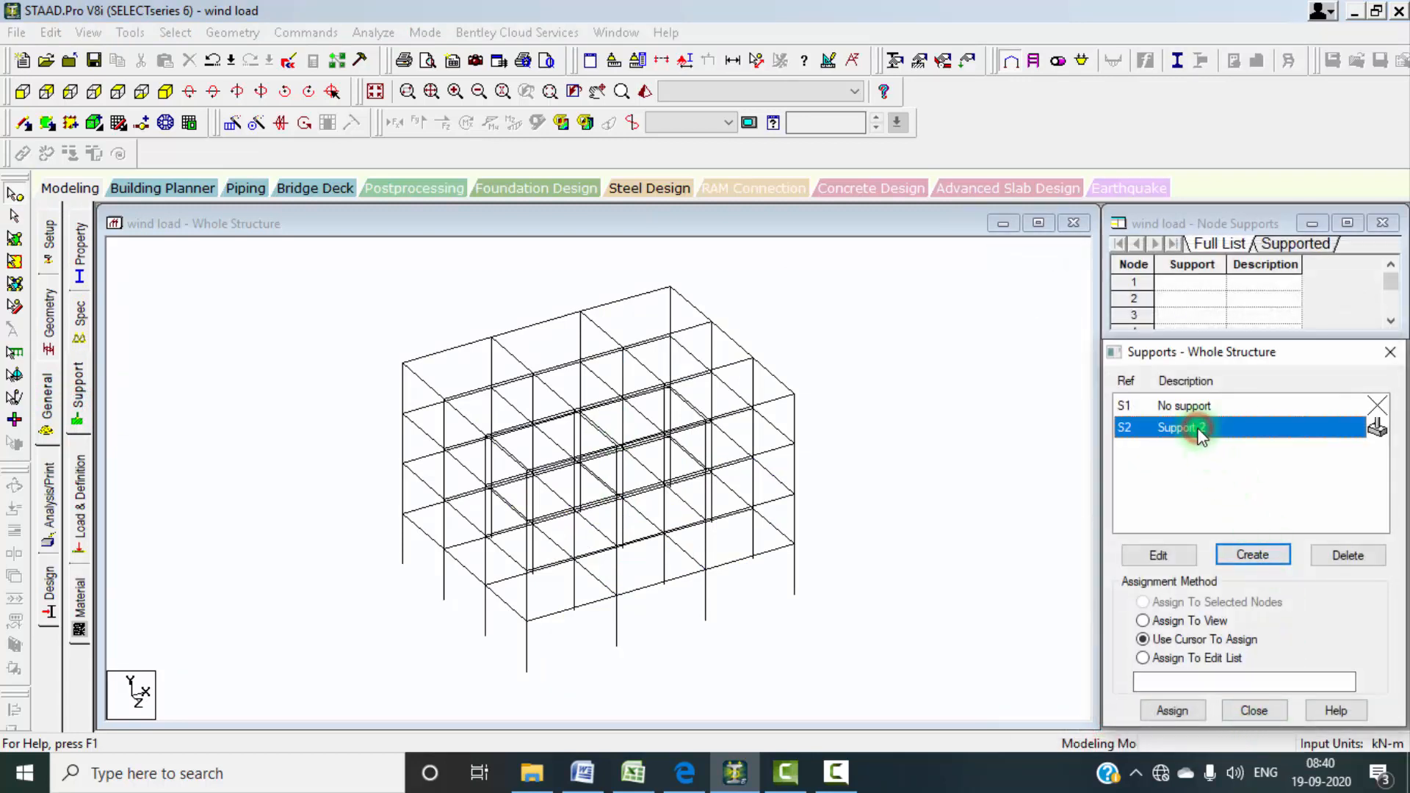
click(23, 92)
drag(294, 651, 910, 711)
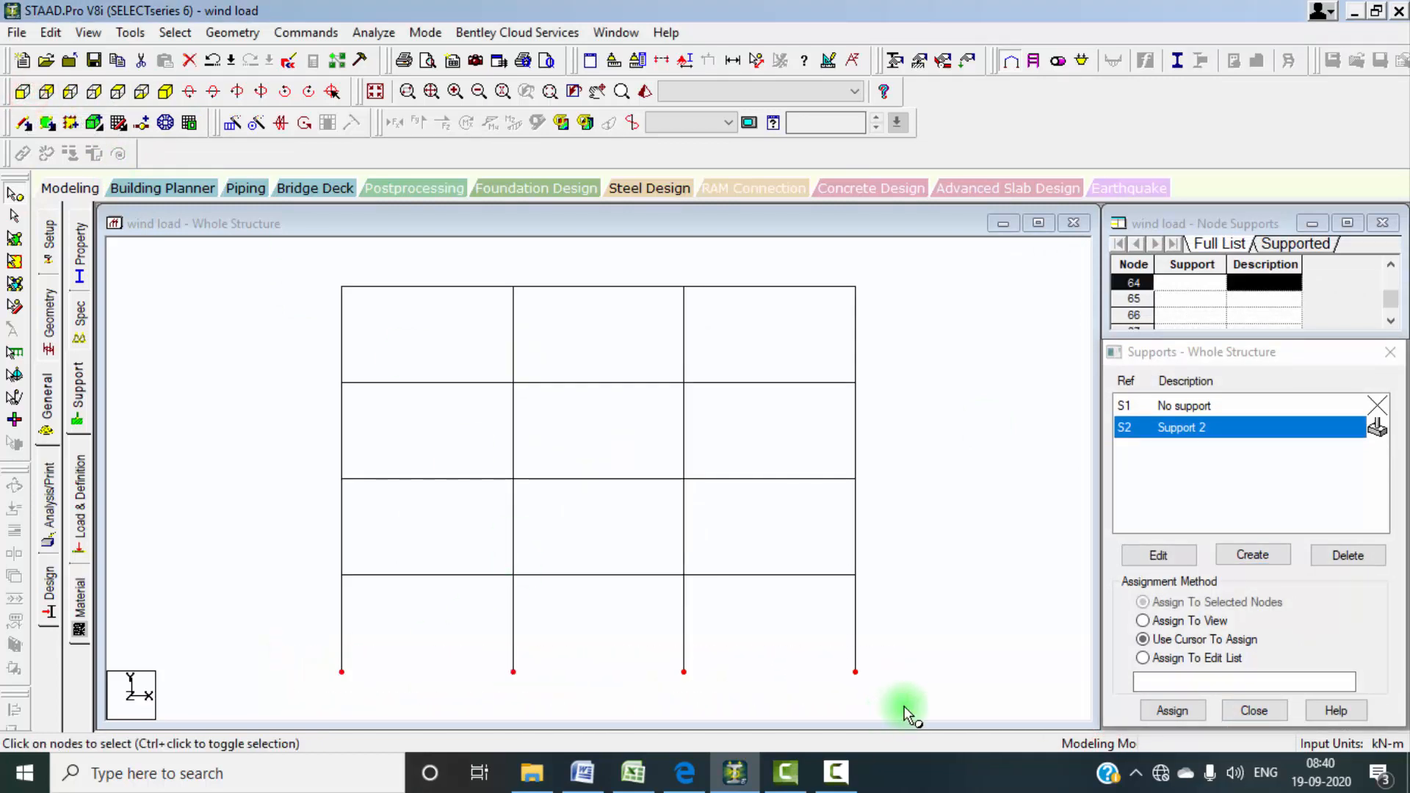
click(165, 92)
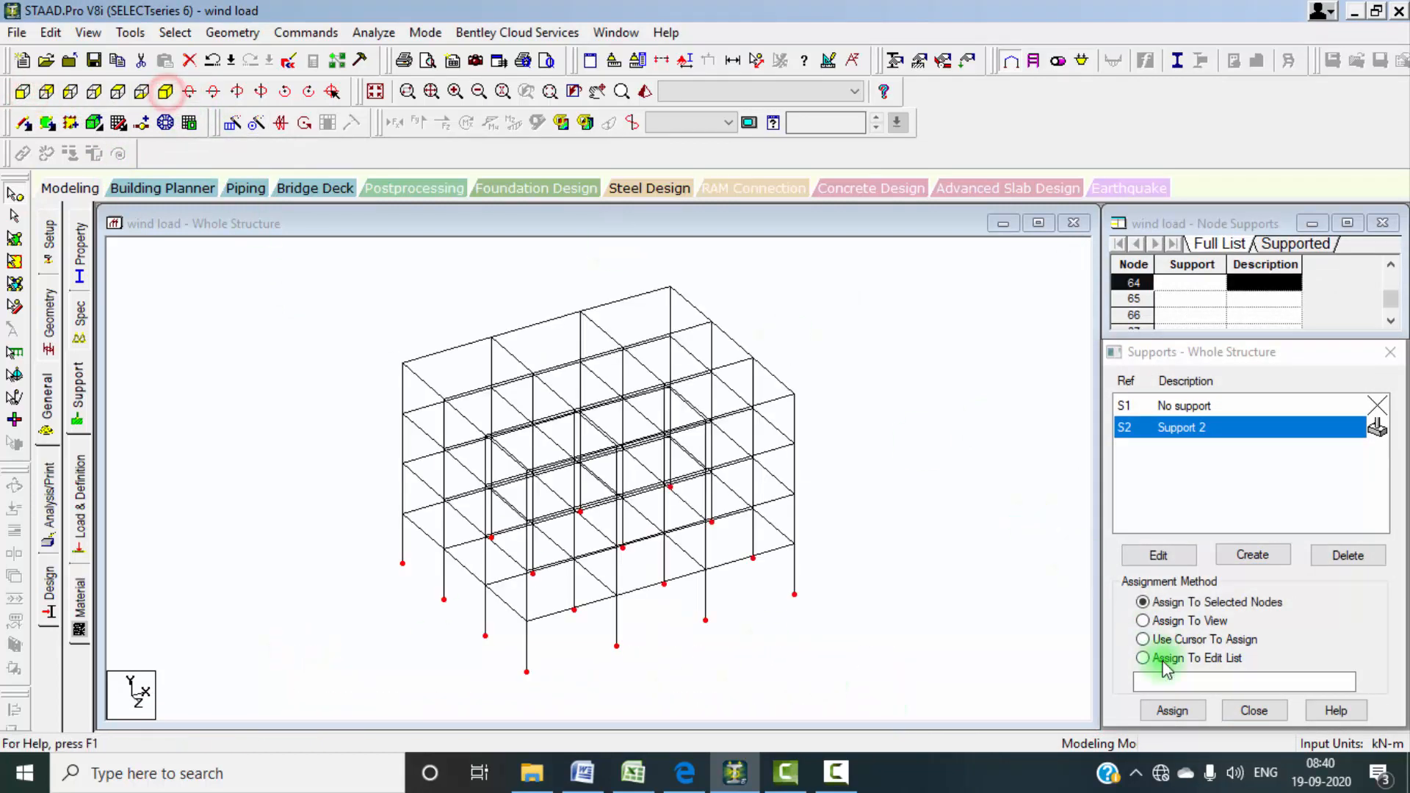
click(1175, 712)
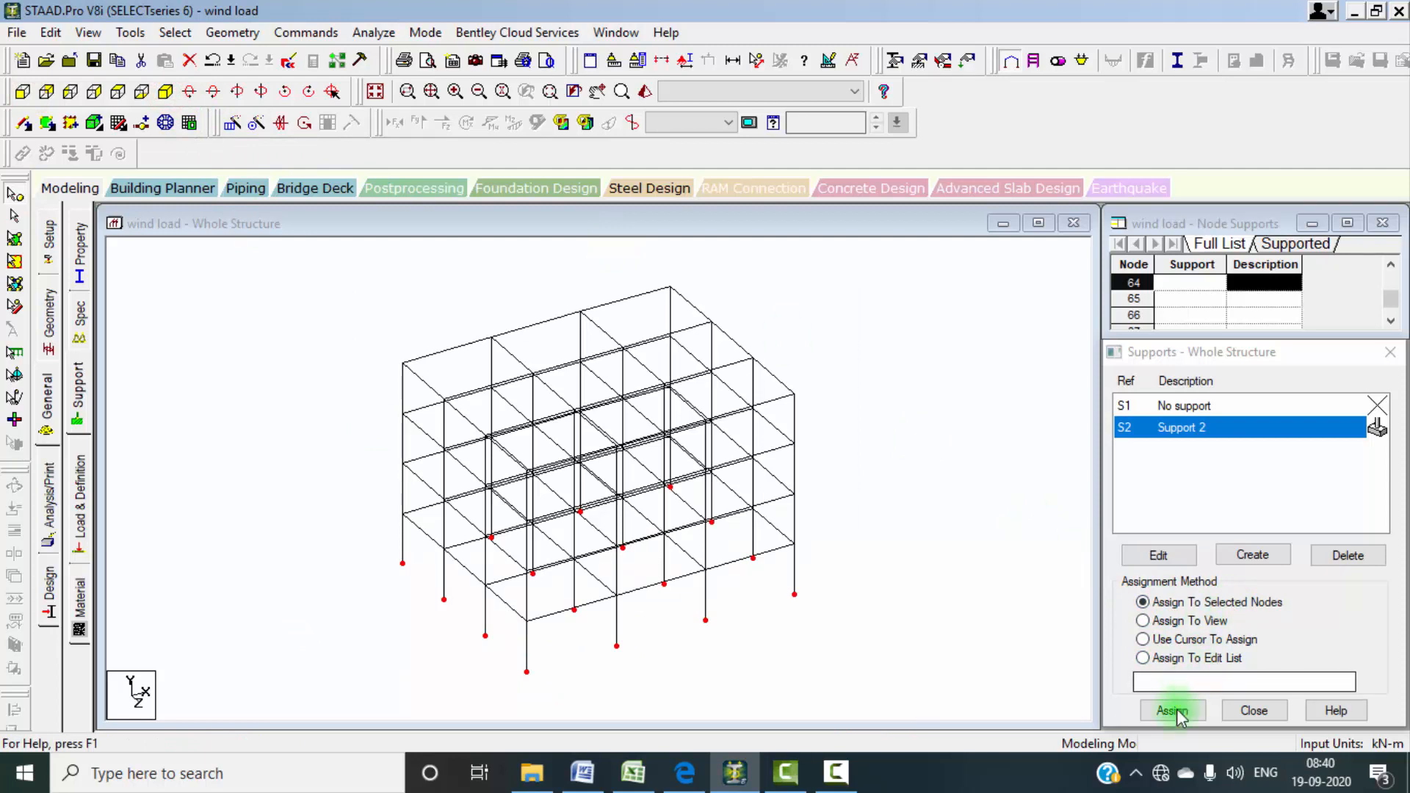
click(1258, 588)
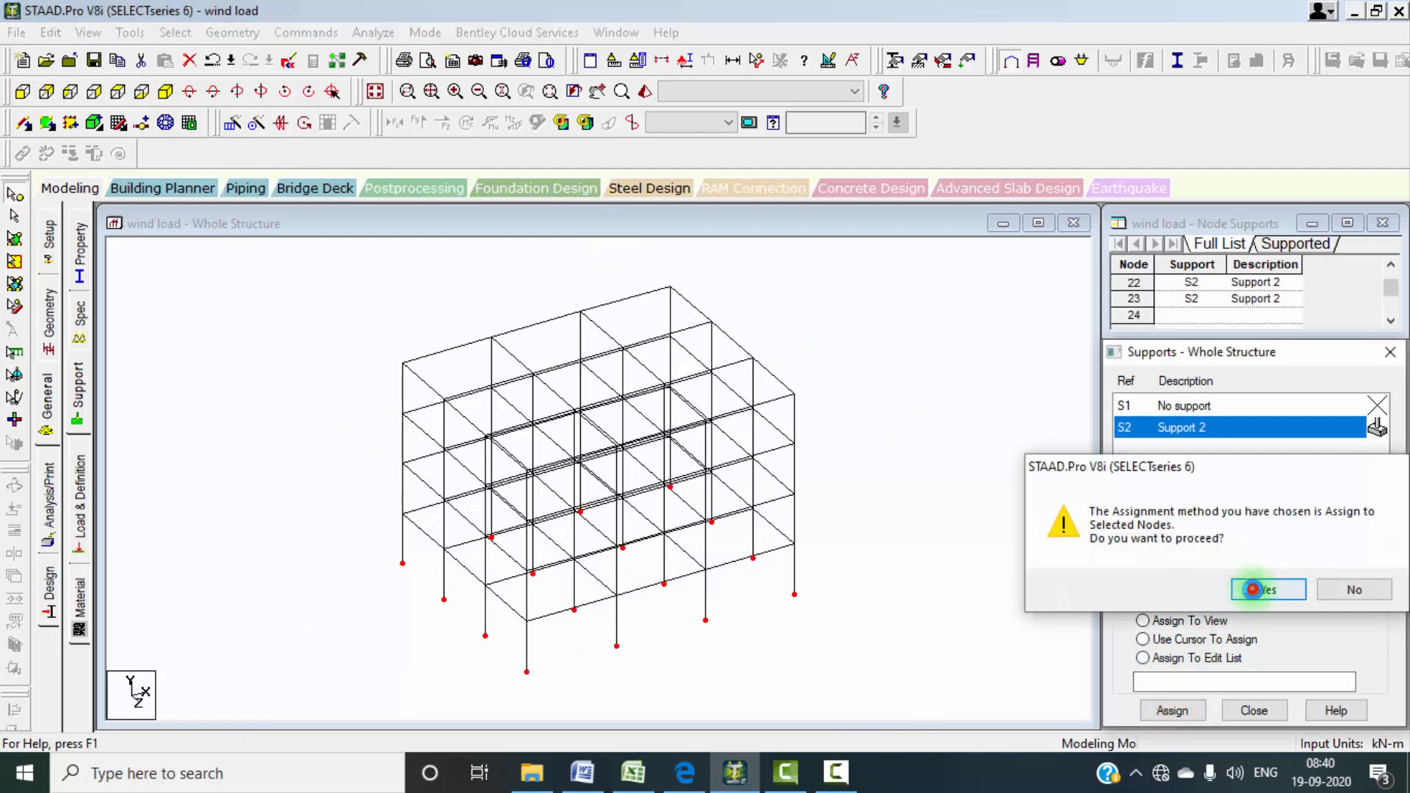
click(948, 580)
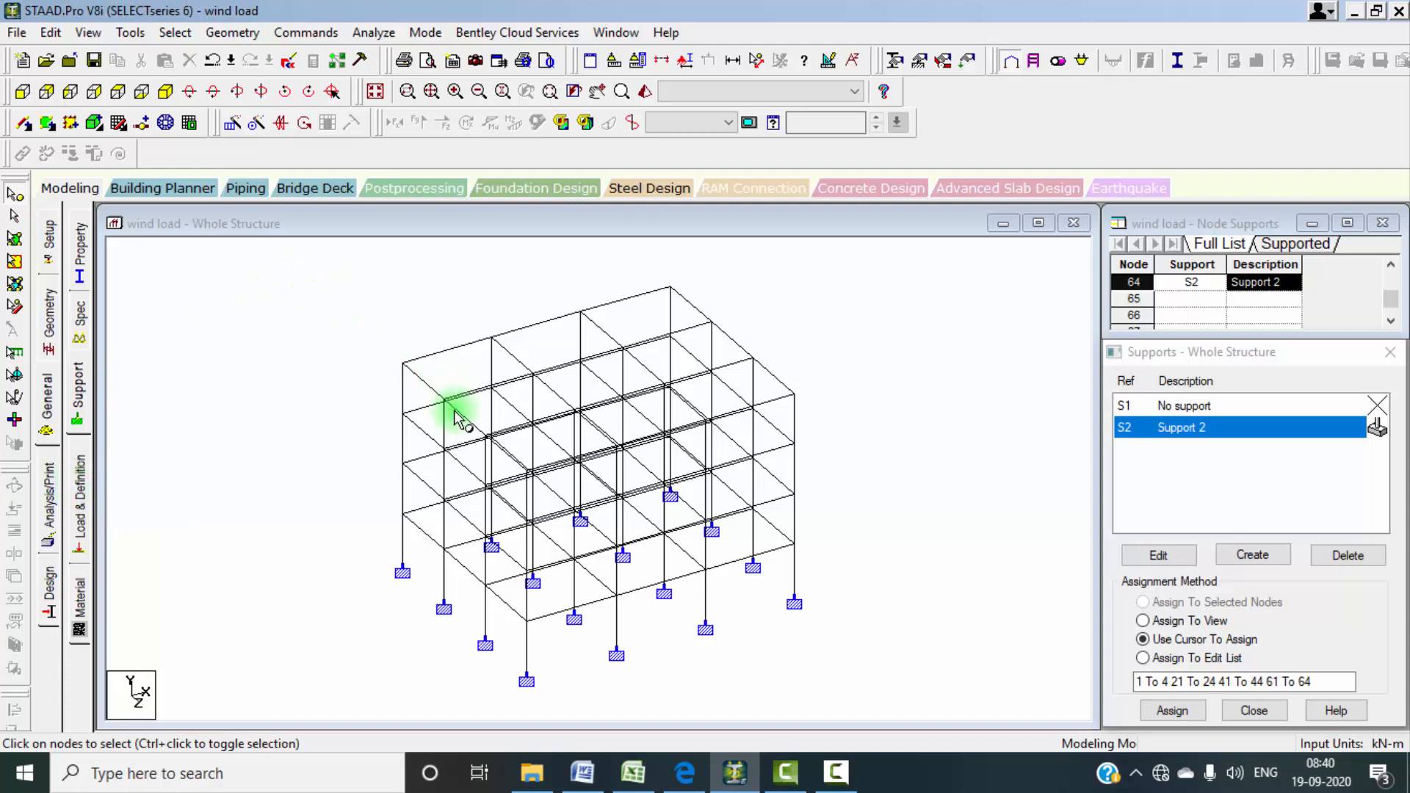
Step: Add a wind definition of type 1 with the comment WIND 1 to the load definitions
click(77, 478)
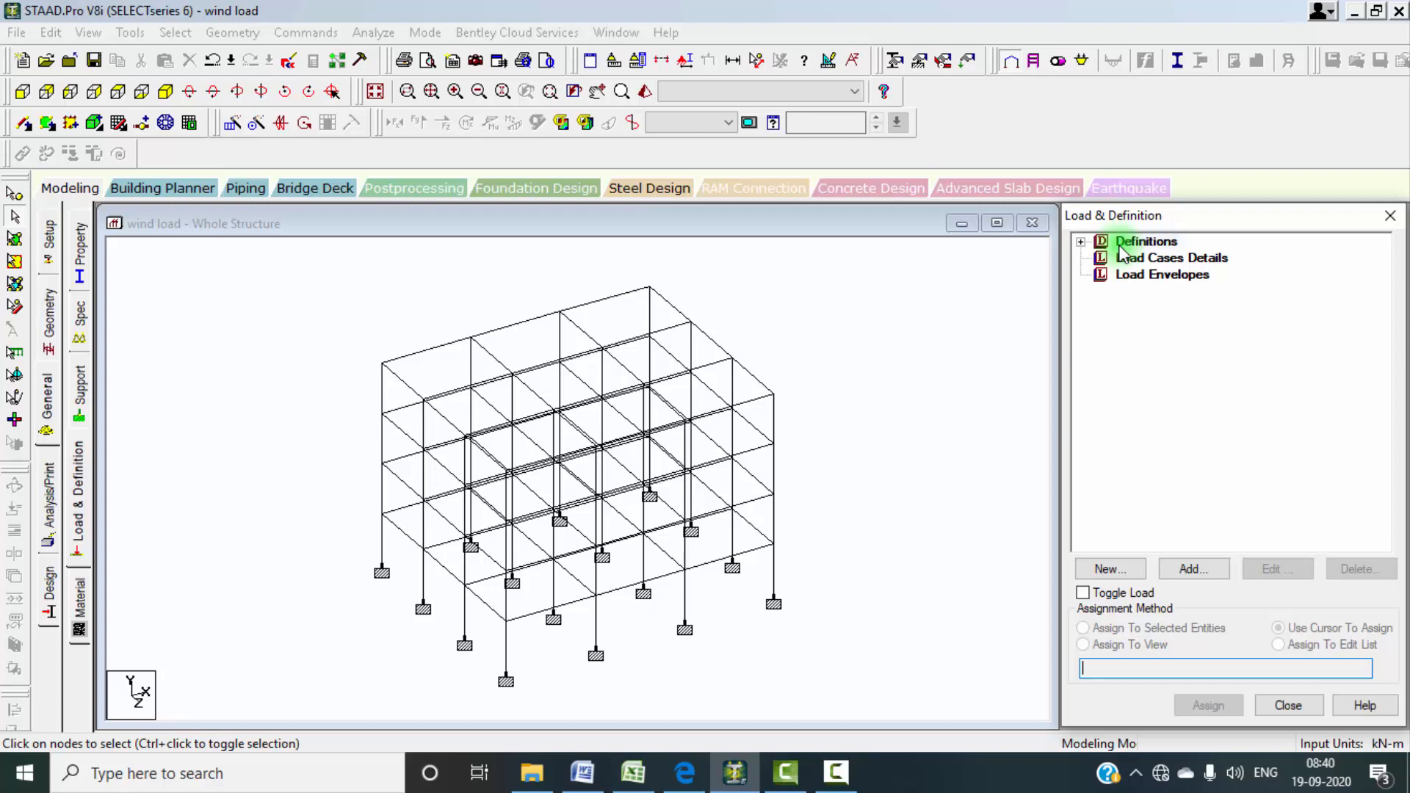
click(1081, 242)
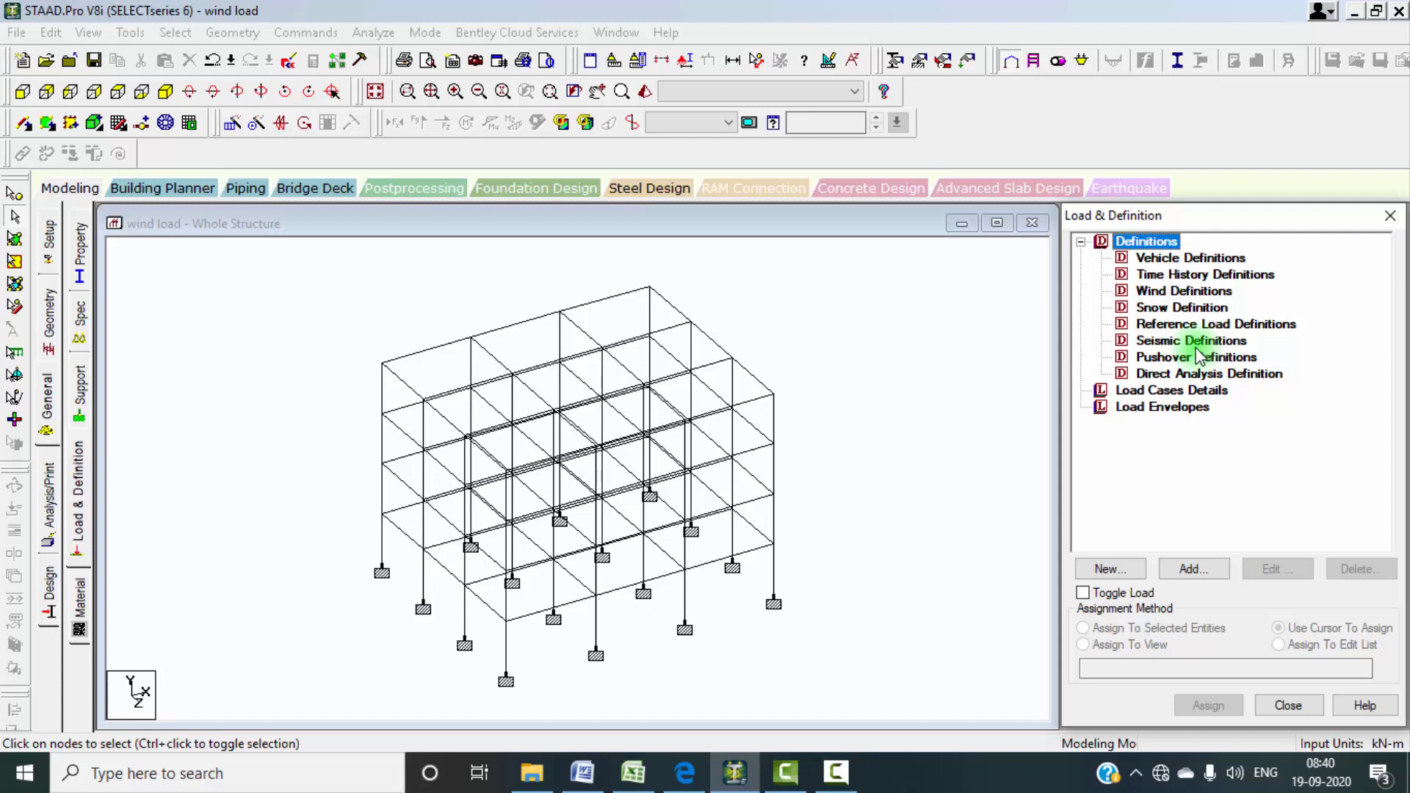
click(1156, 292)
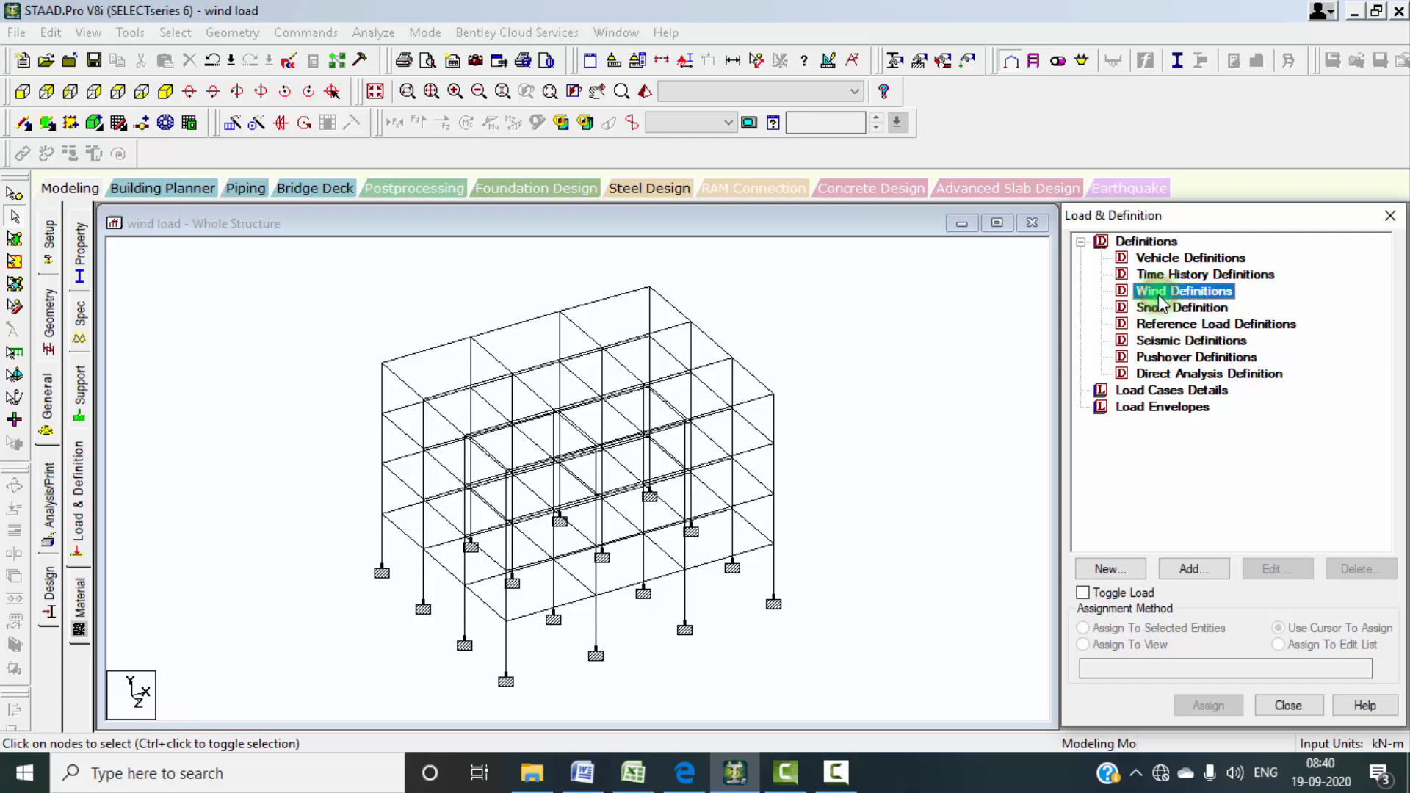
click(1186, 570)
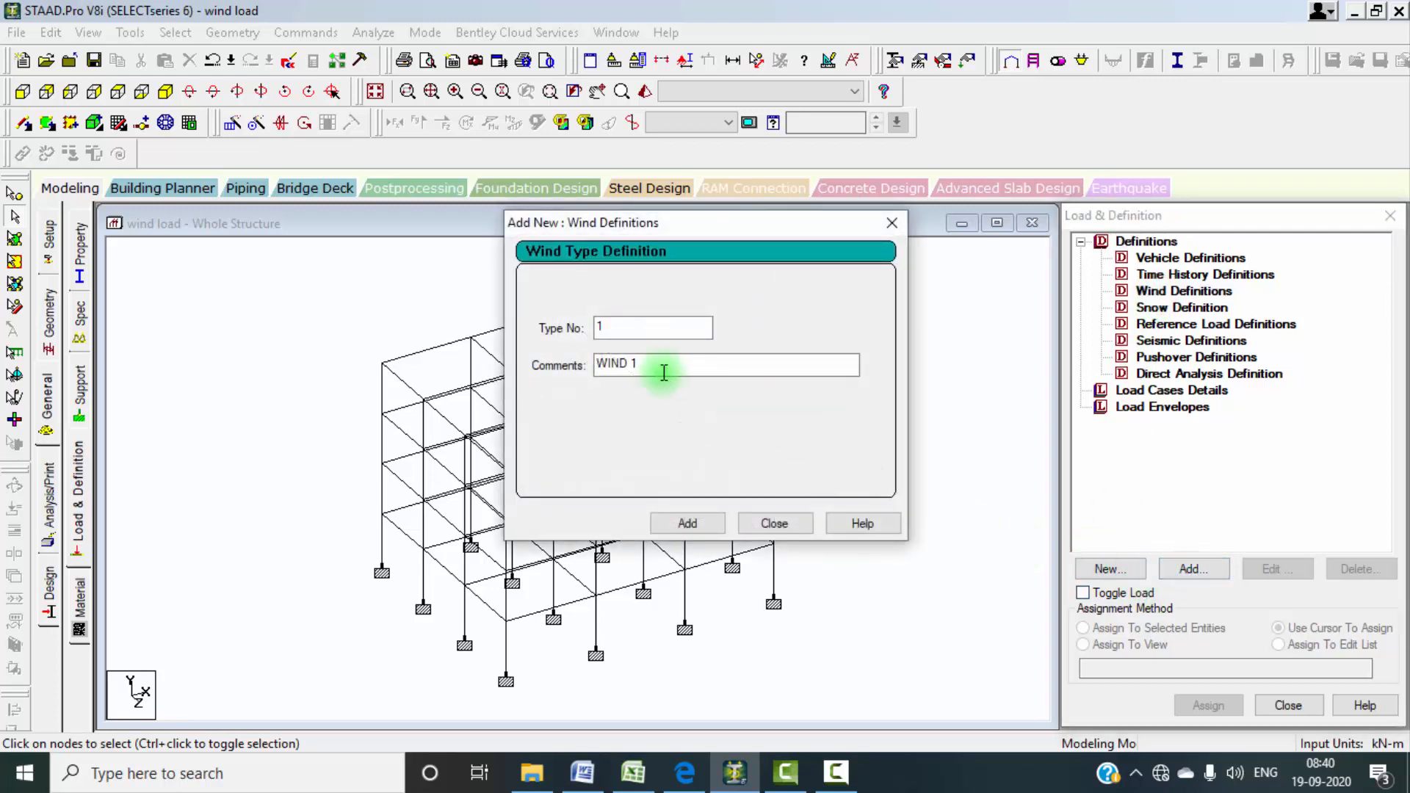
click(694, 522)
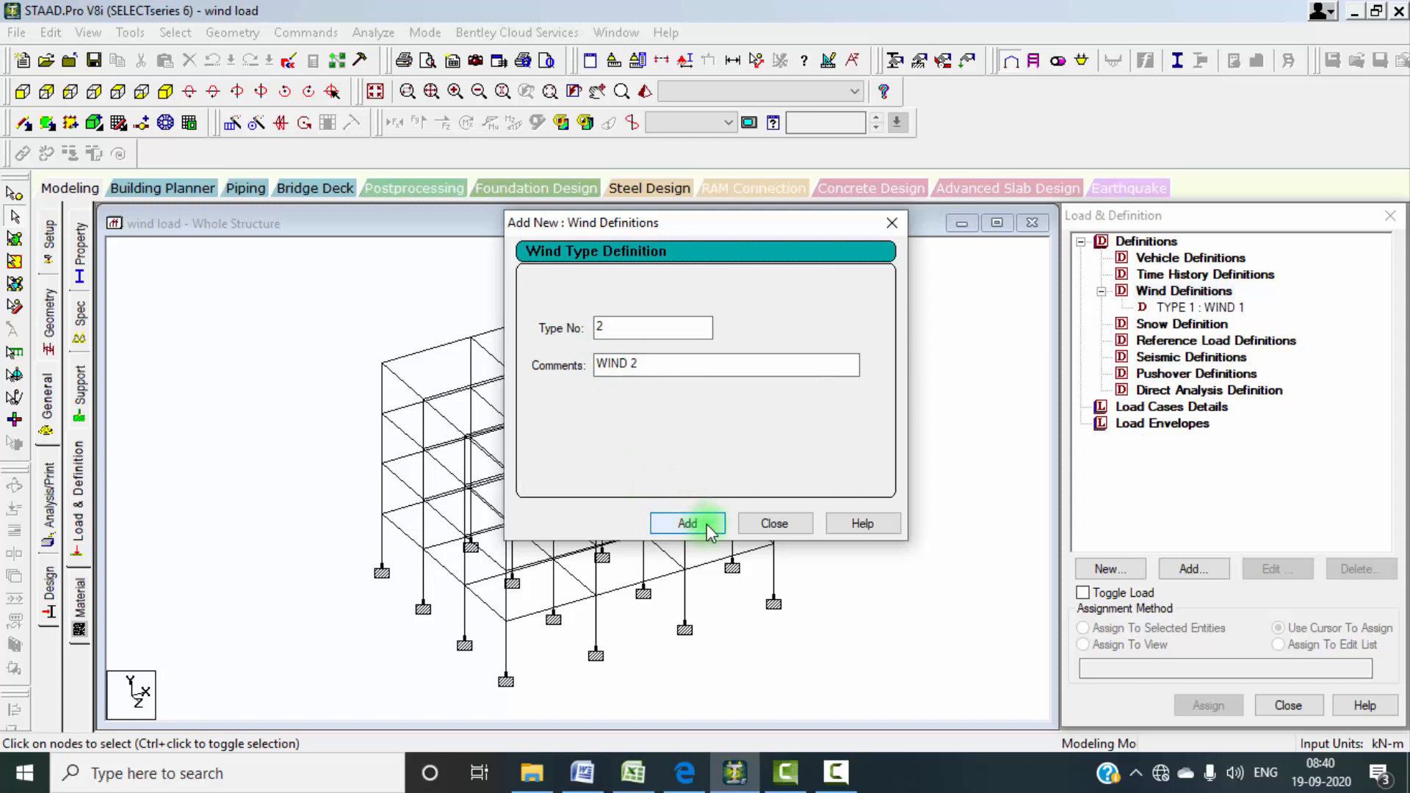
click(767, 524)
Step: Start an ASCE-7 intensity calculation for the WIND 1 definition, keeping the Custom intensity type
click(1198, 309)
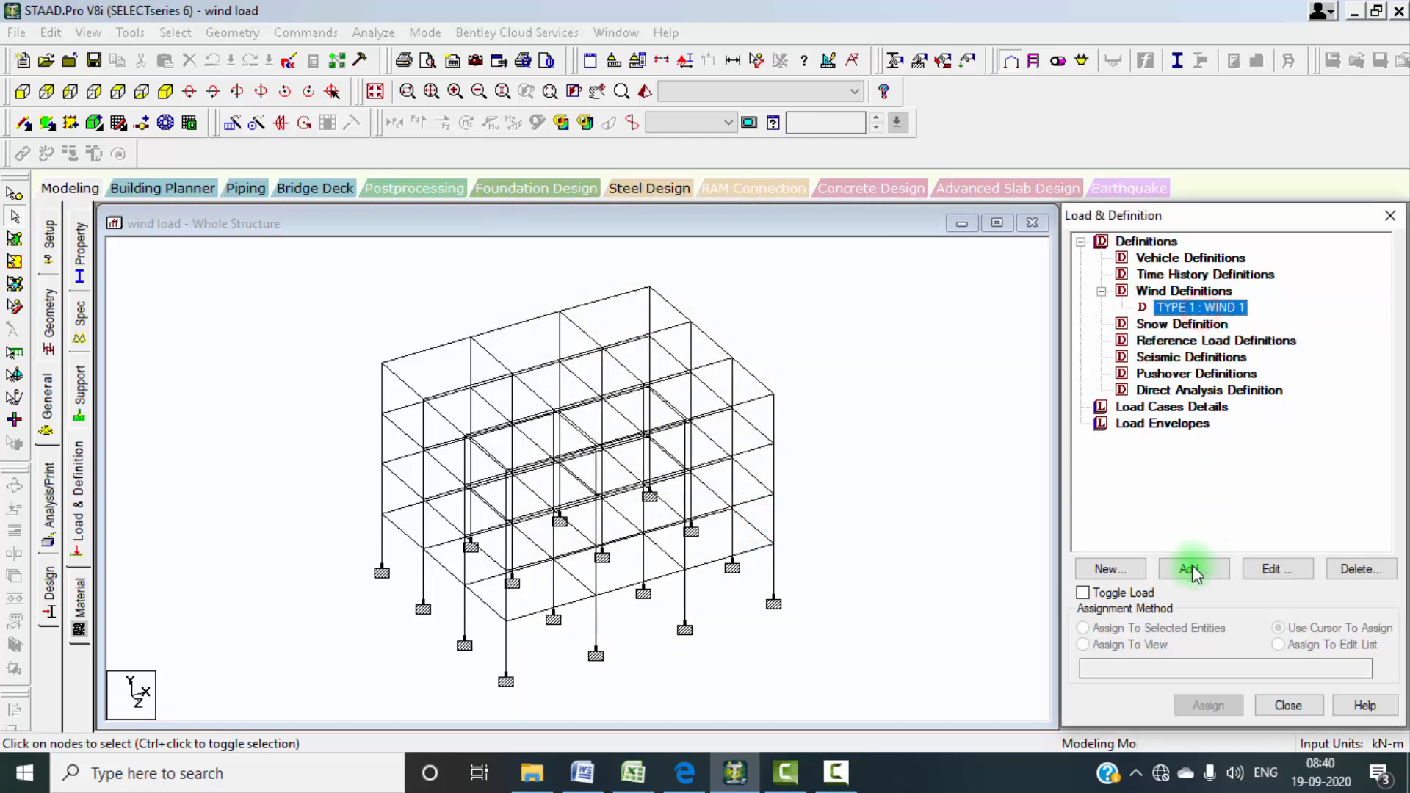
click(1191, 569)
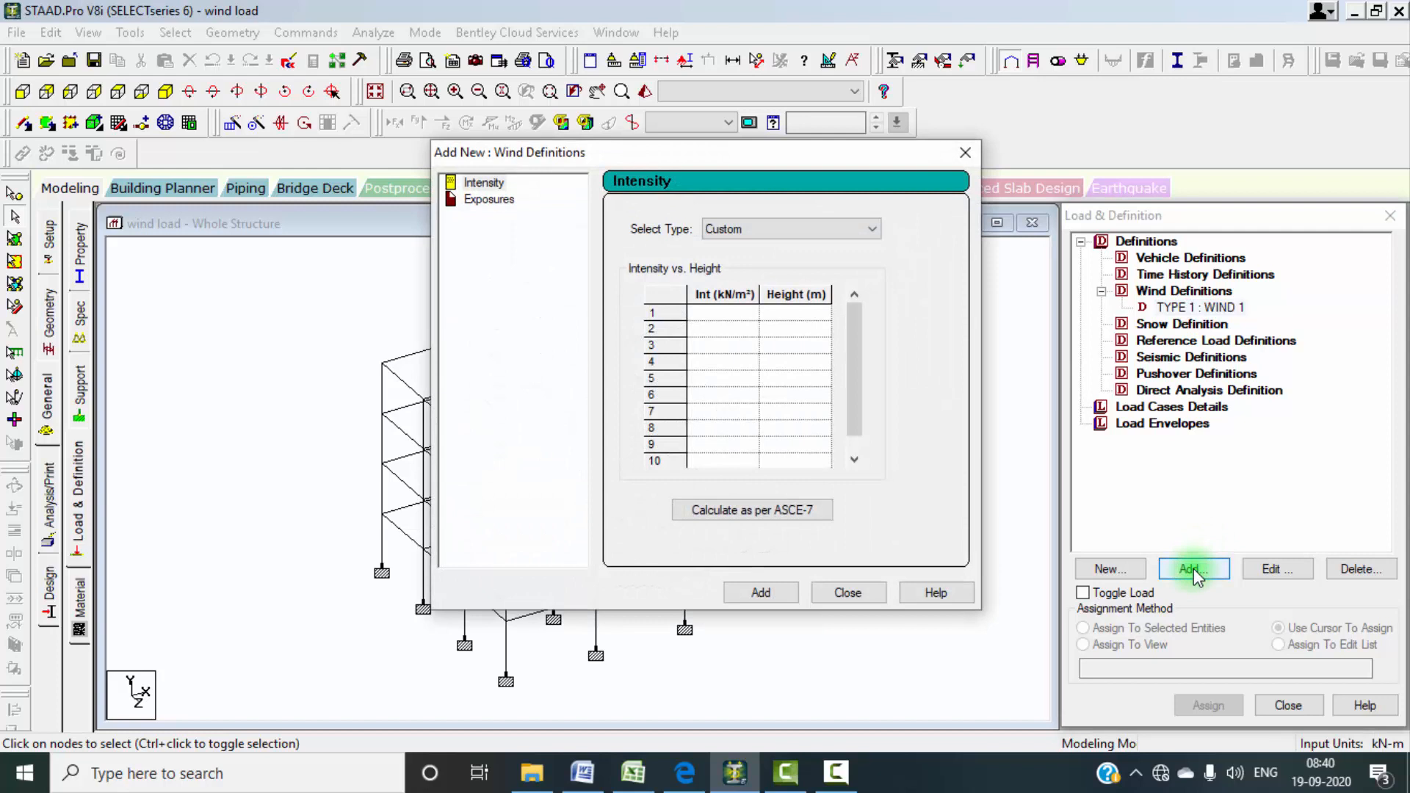
click(793, 229)
click(793, 233)
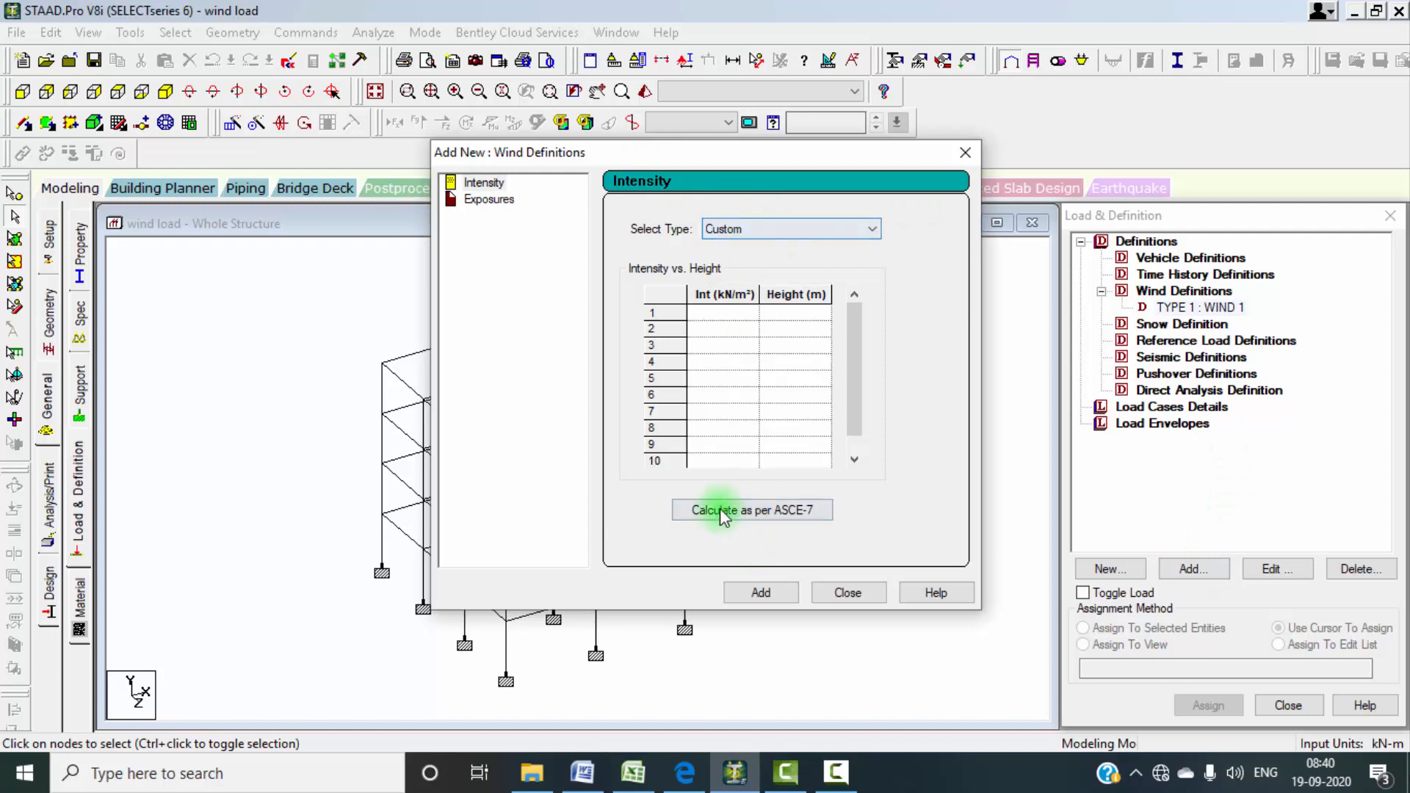
click(795, 512)
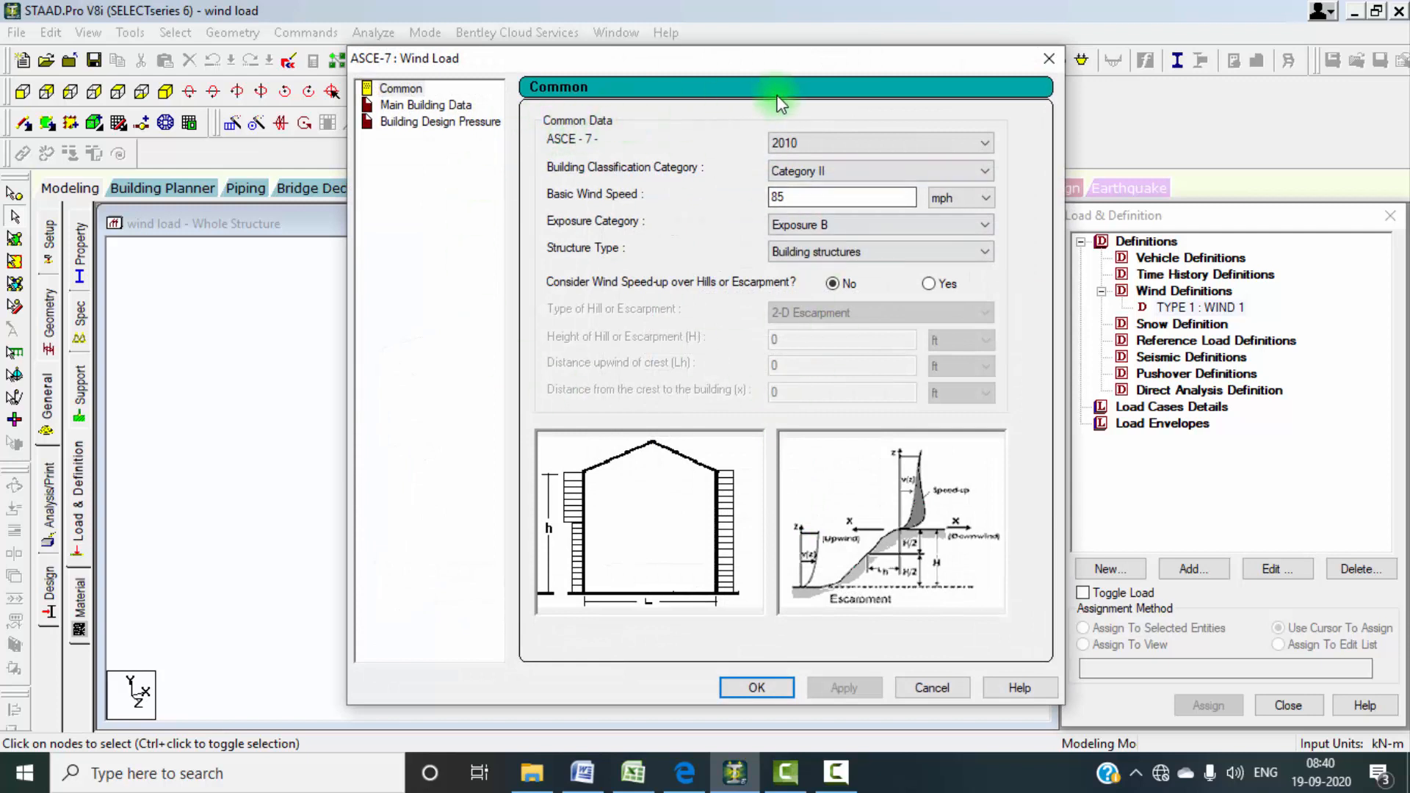
Step: Use the 2010 edition of ASCE-7 with building classification Category II
click(940, 144)
click(935, 142)
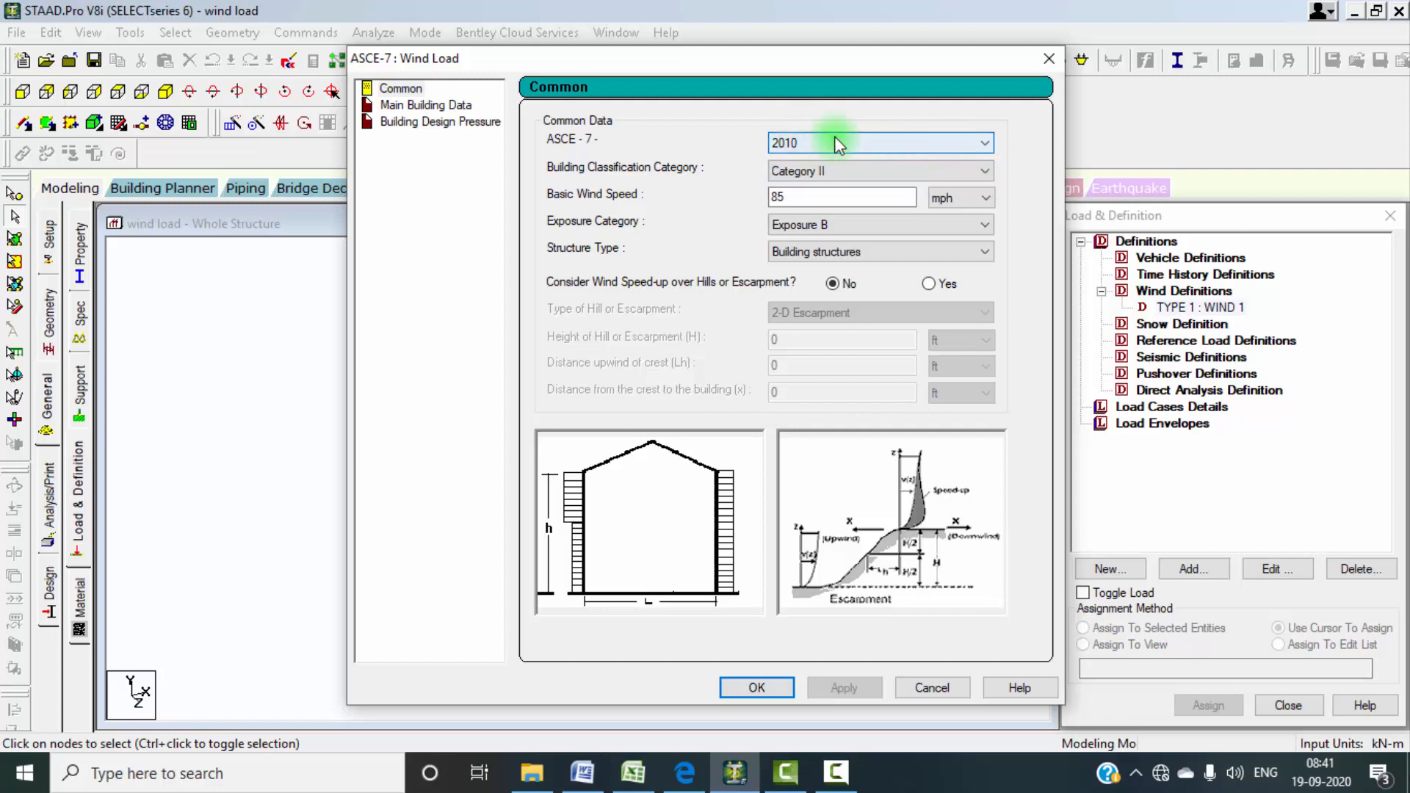
click(908, 171)
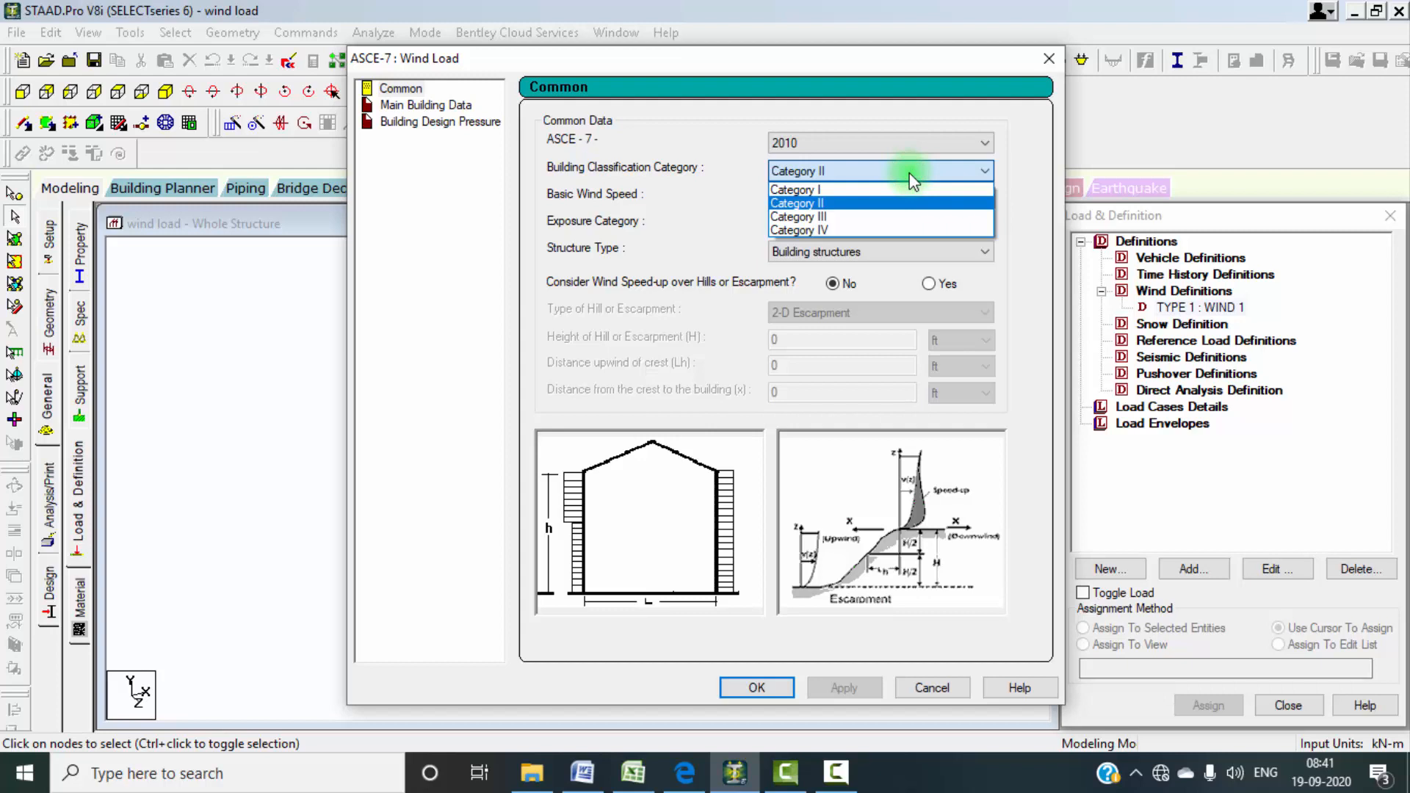
click(898, 199)
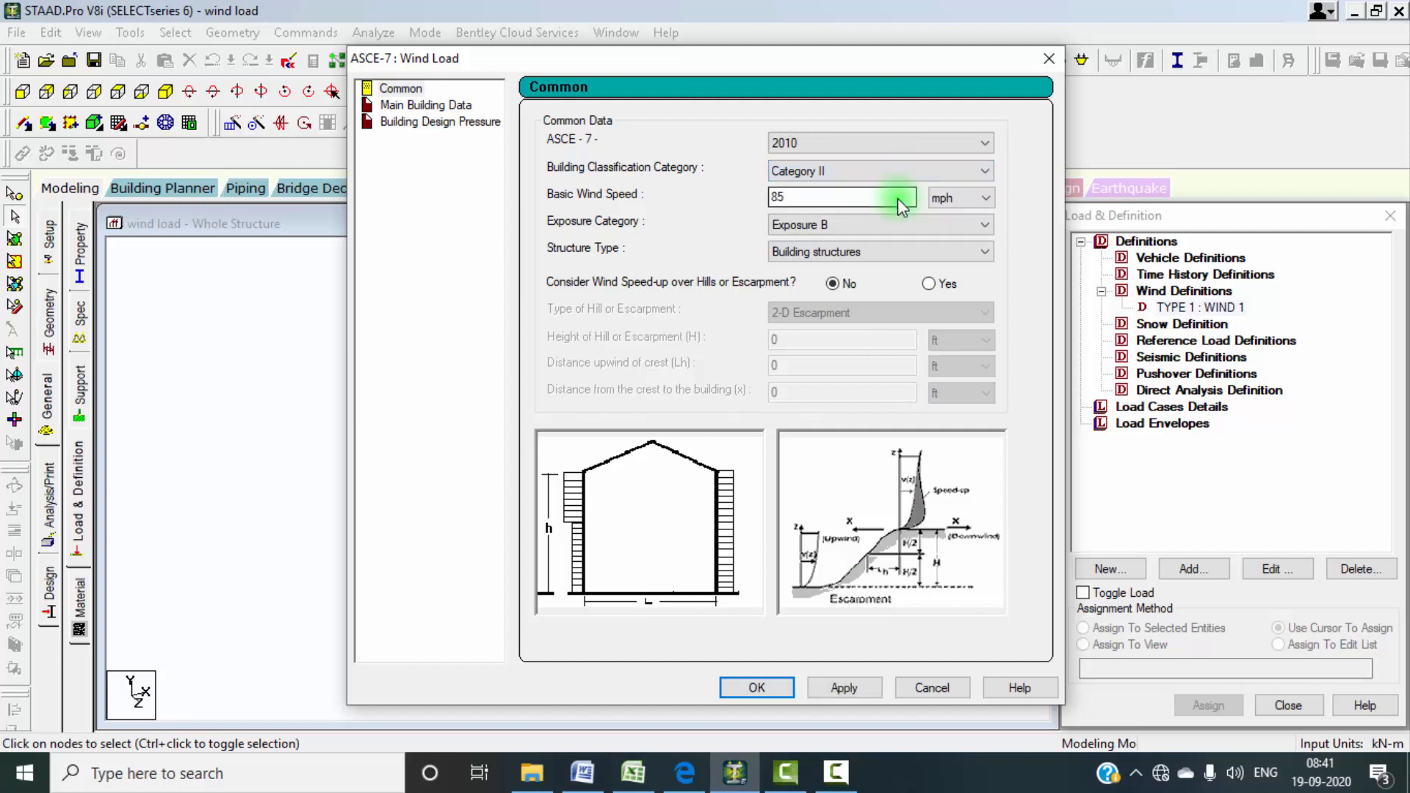
Step: Set the basic wind speed to 47 m/sec
drag(897, 198, 636, 200)
text(4)
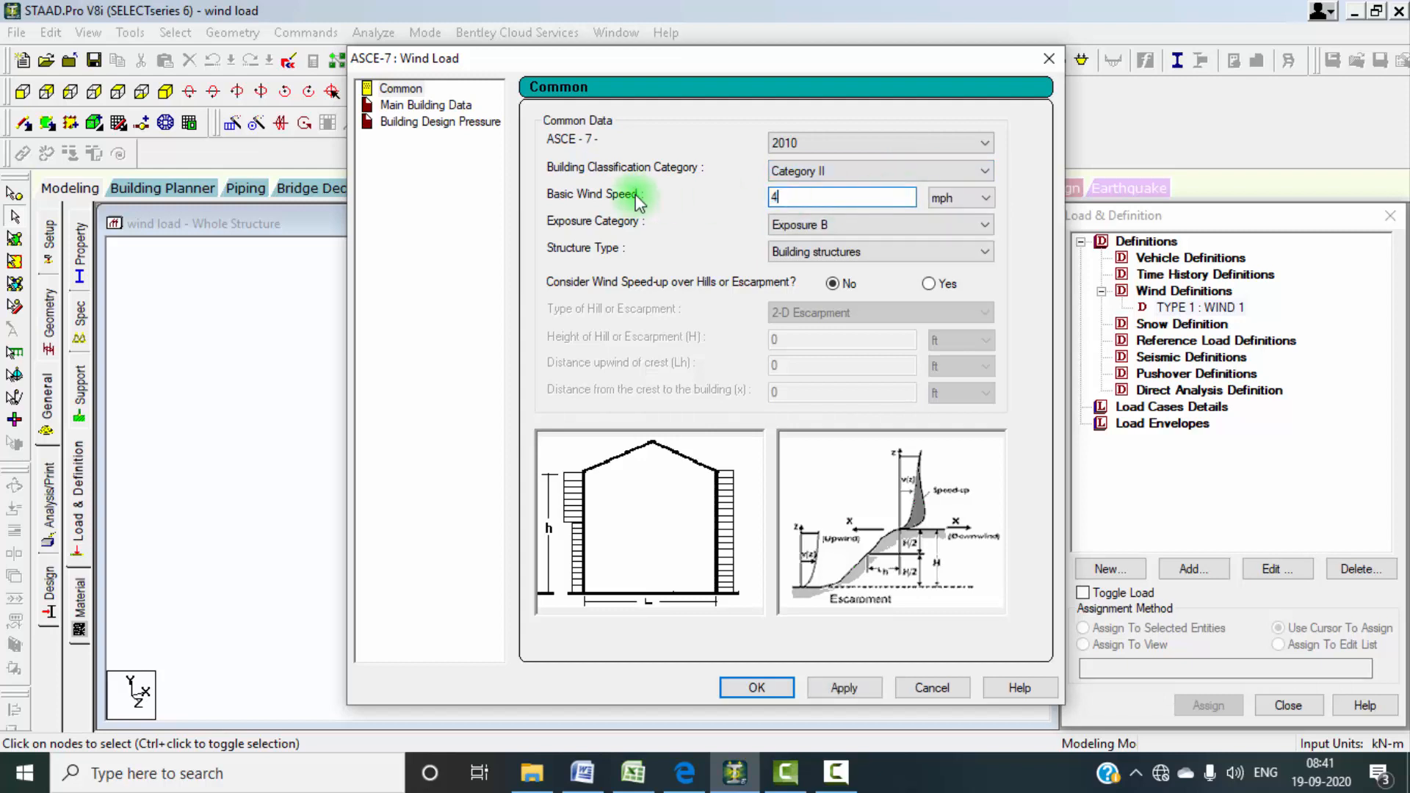
text(7)
click(968, 199)
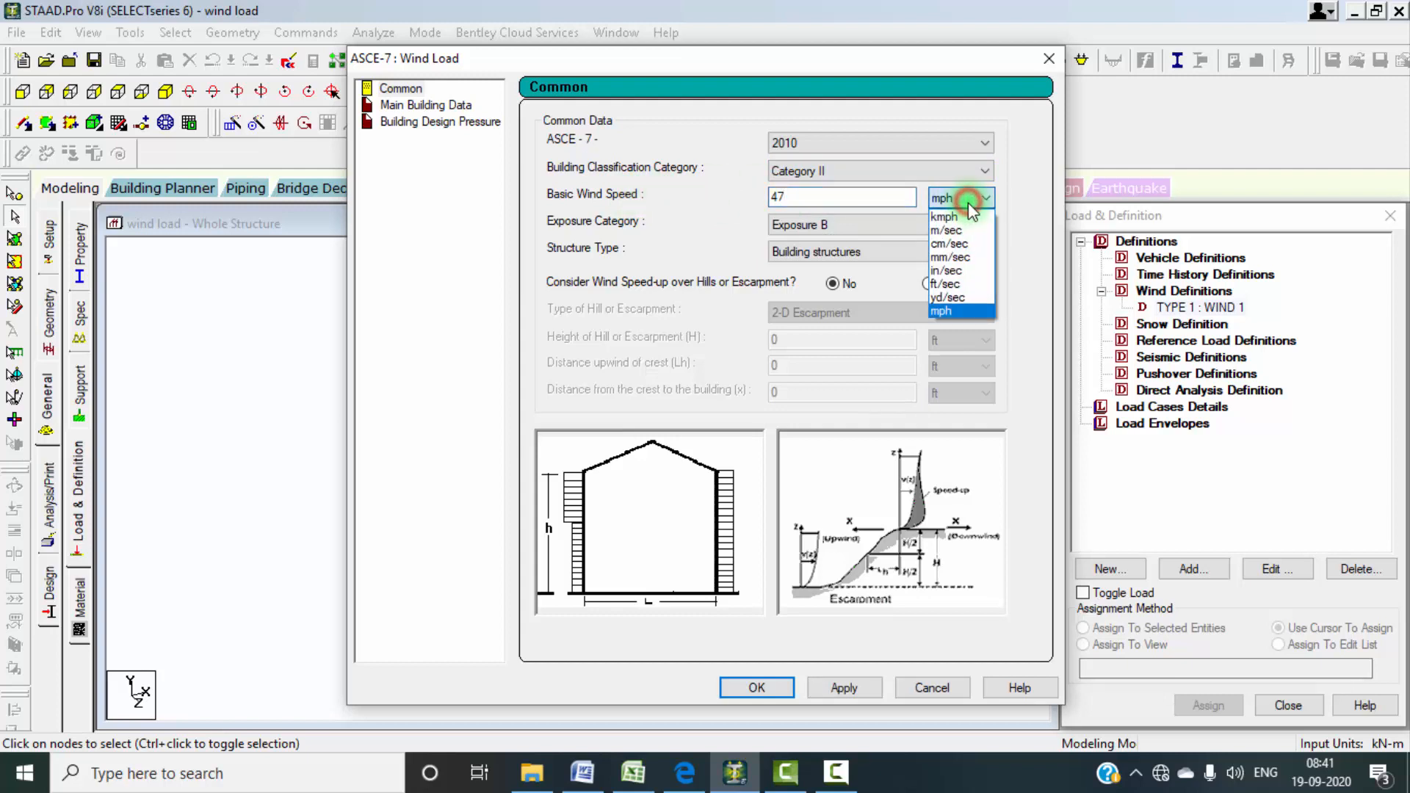
click(954, 230)
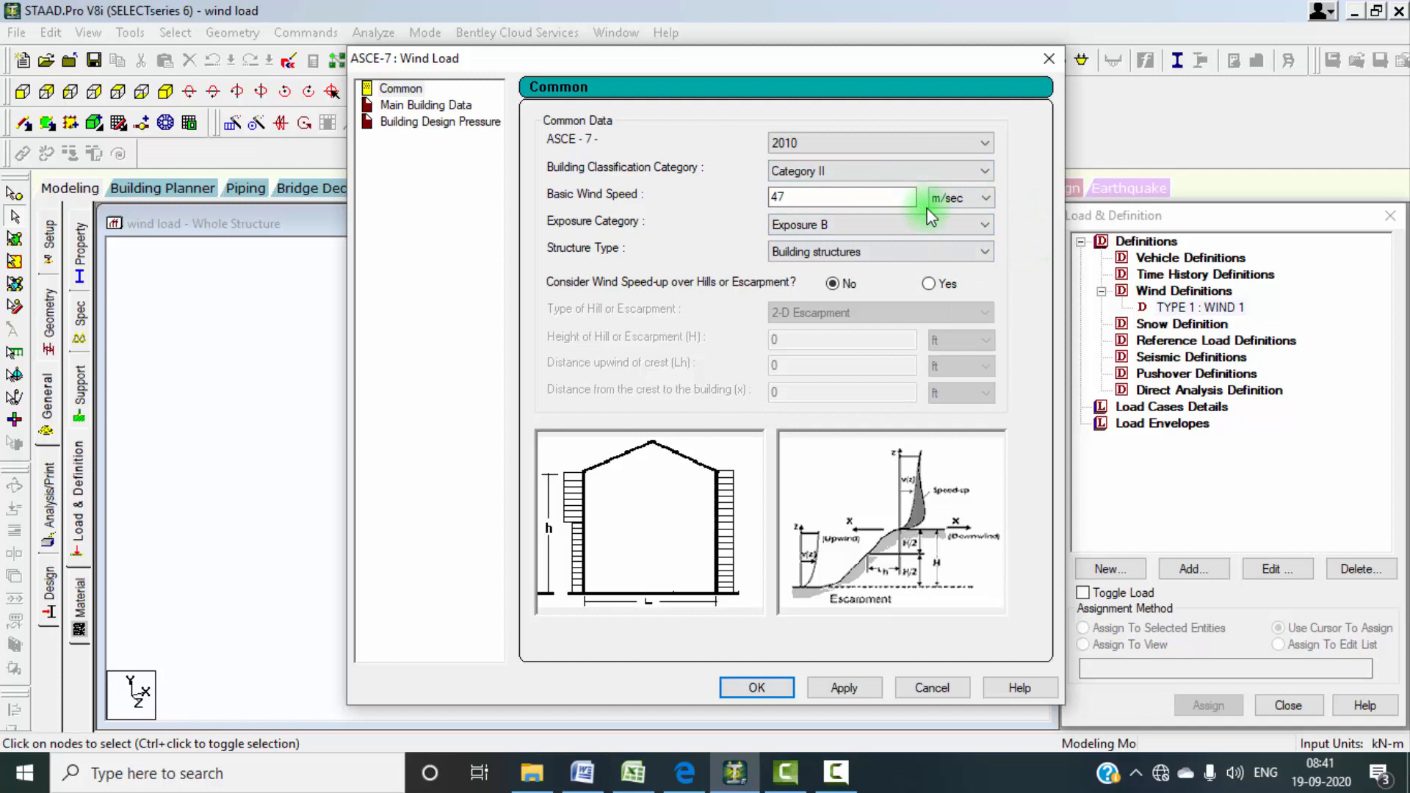
Step: Choose Exposure B and the Building structures type, without wind speed-up over hills, and apply the common data
click(894, 225)
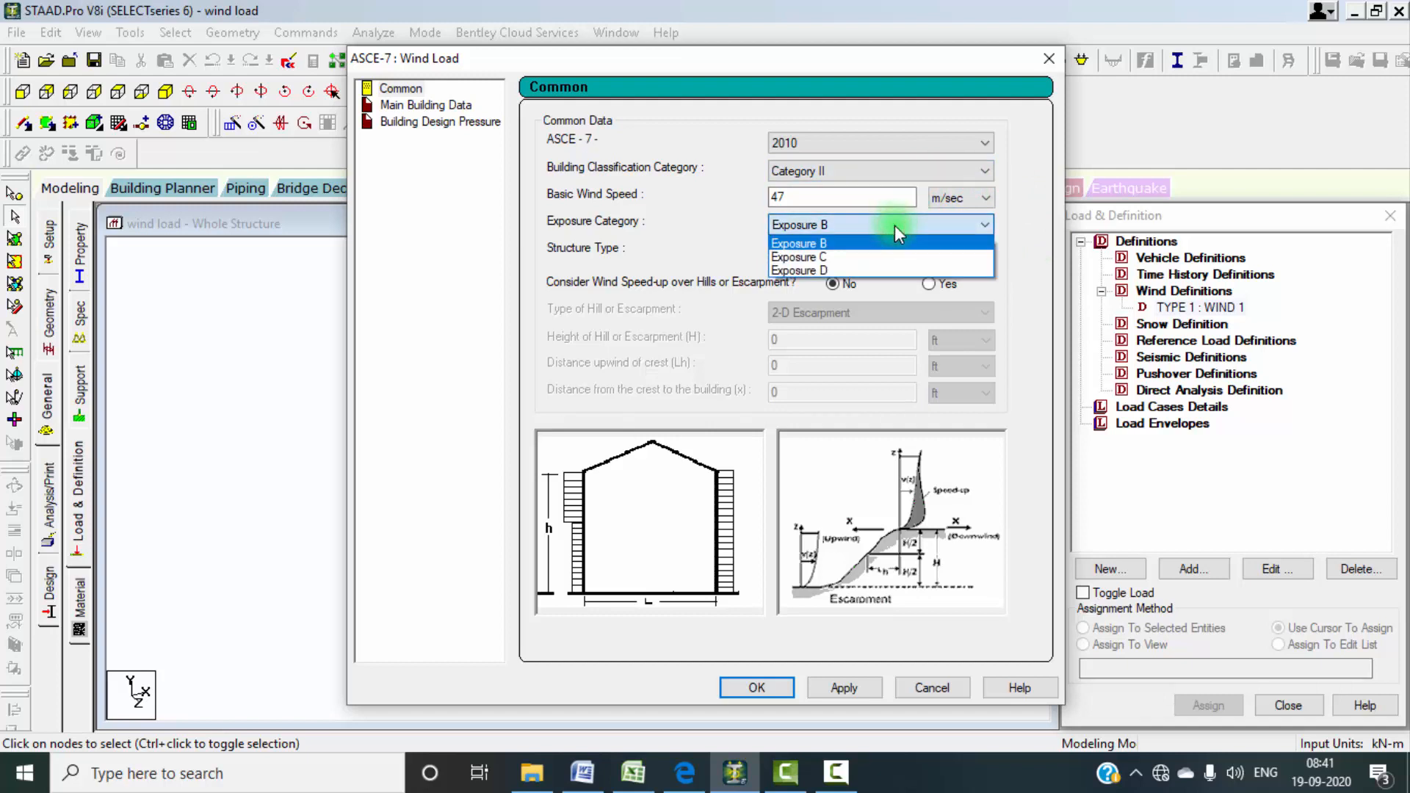
click(823, 243)
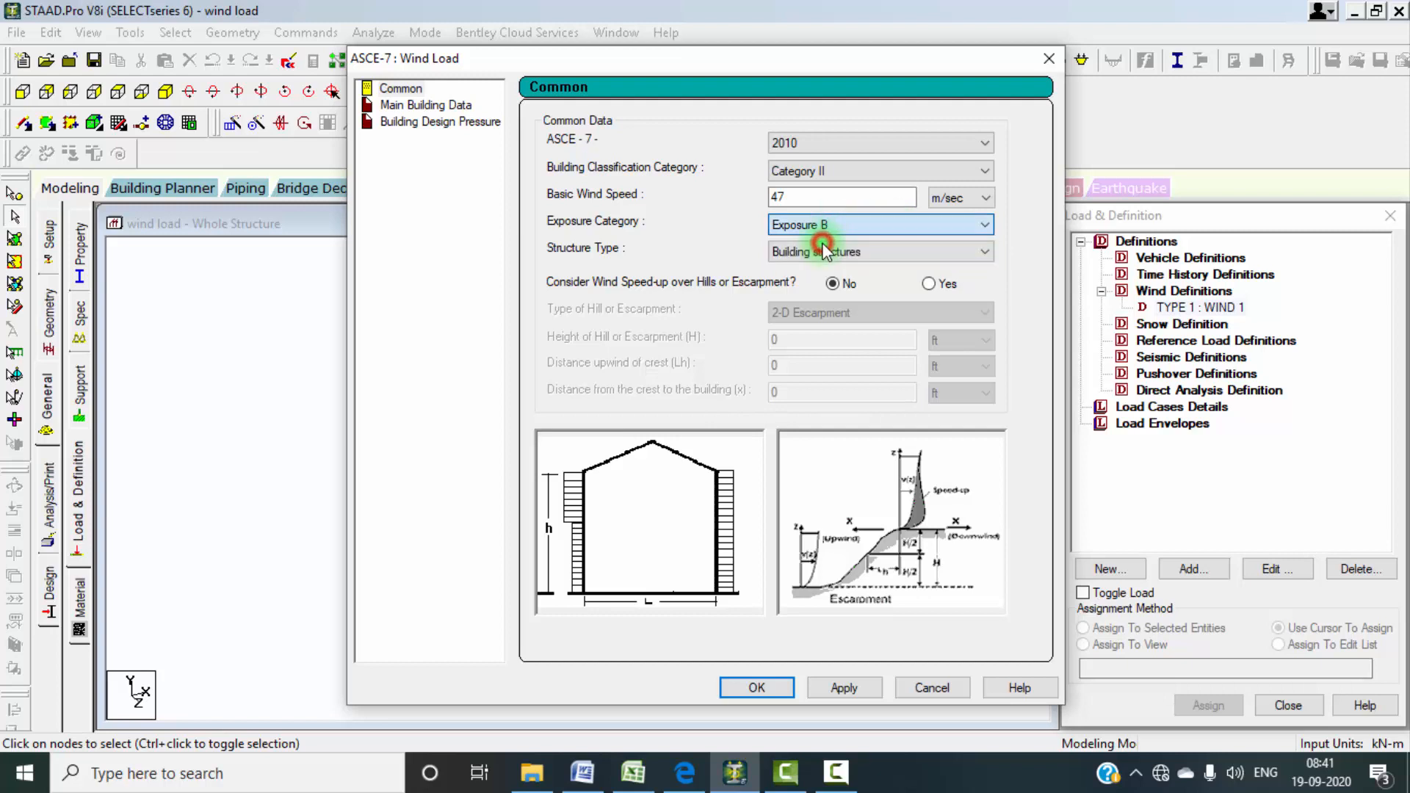
click(905, 250)
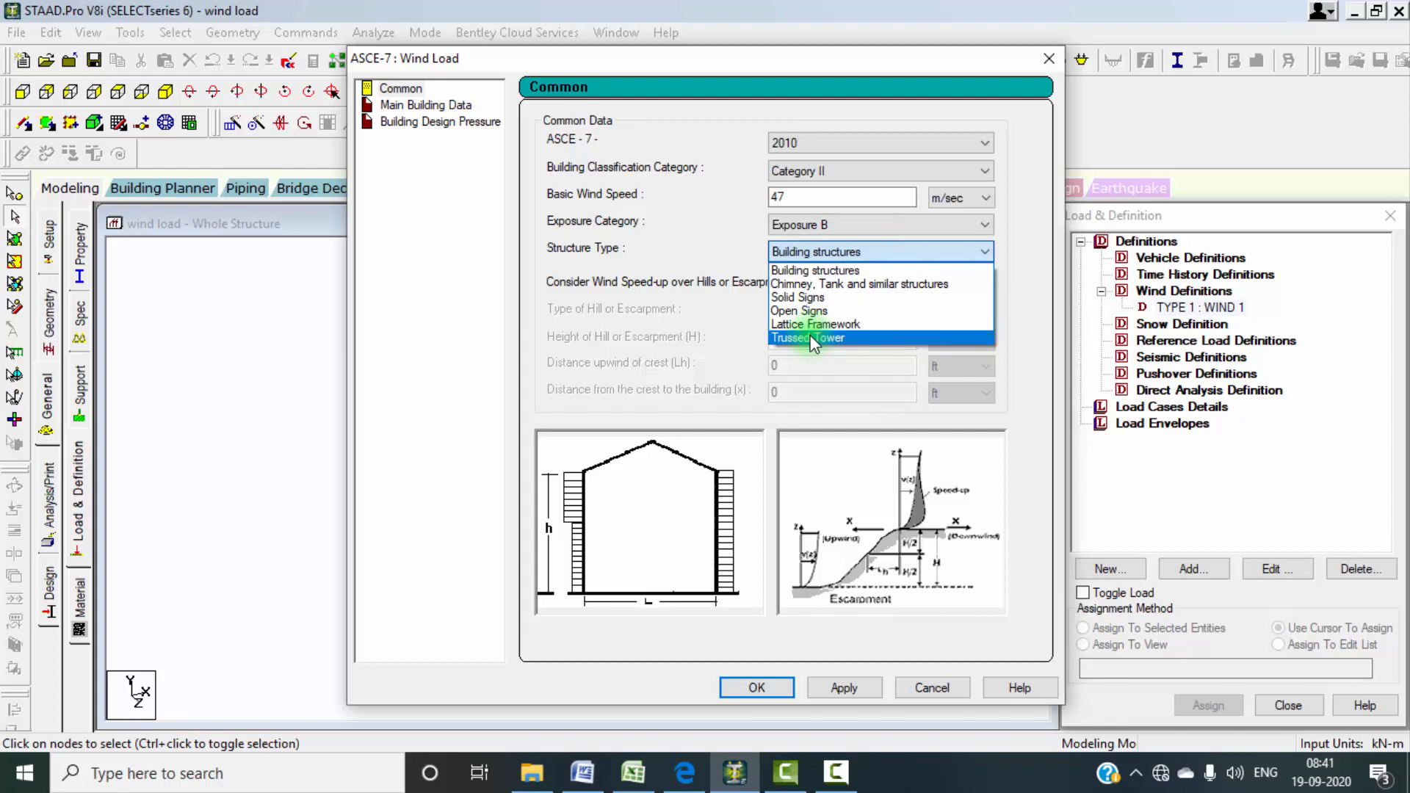
click(820, 273)
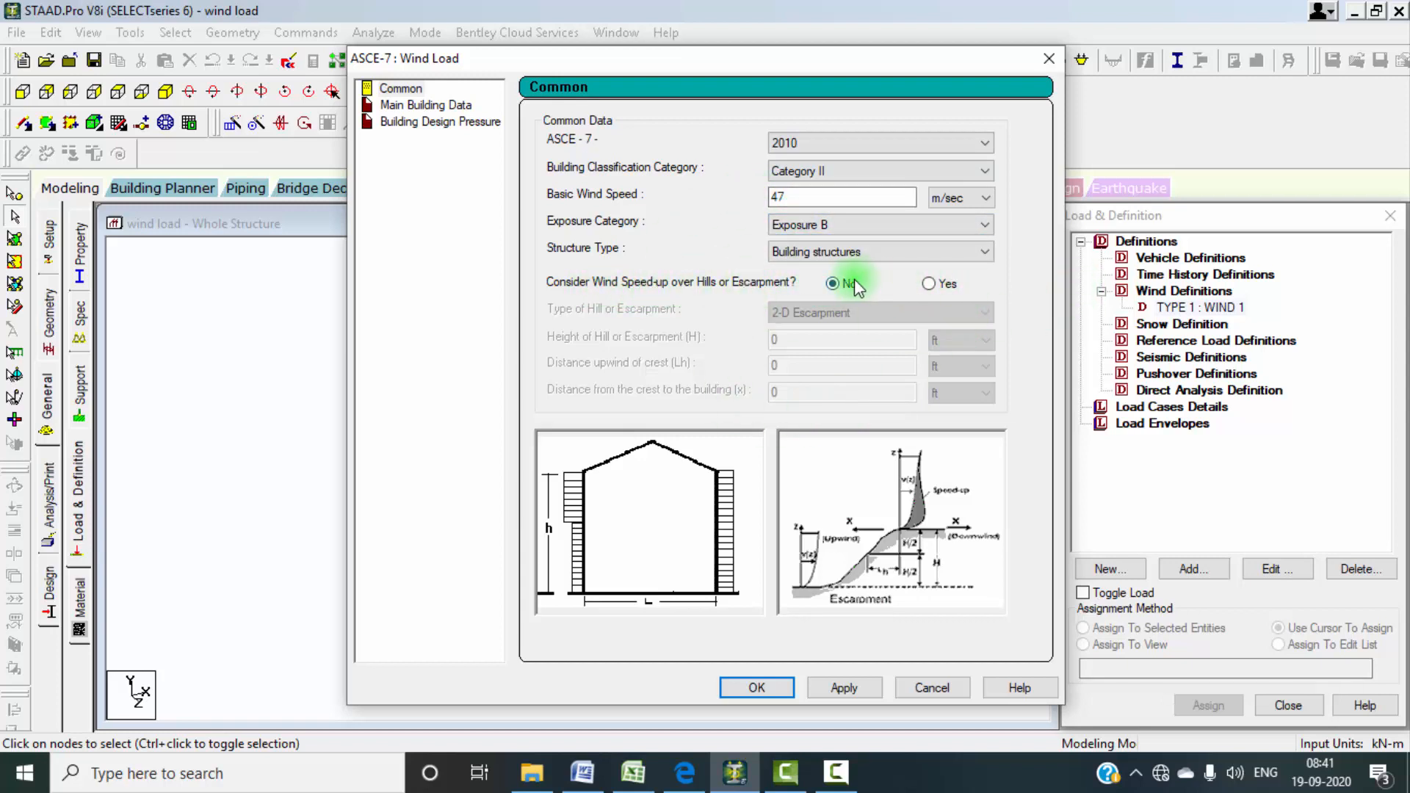
click(450, 104)
click(896, 311)
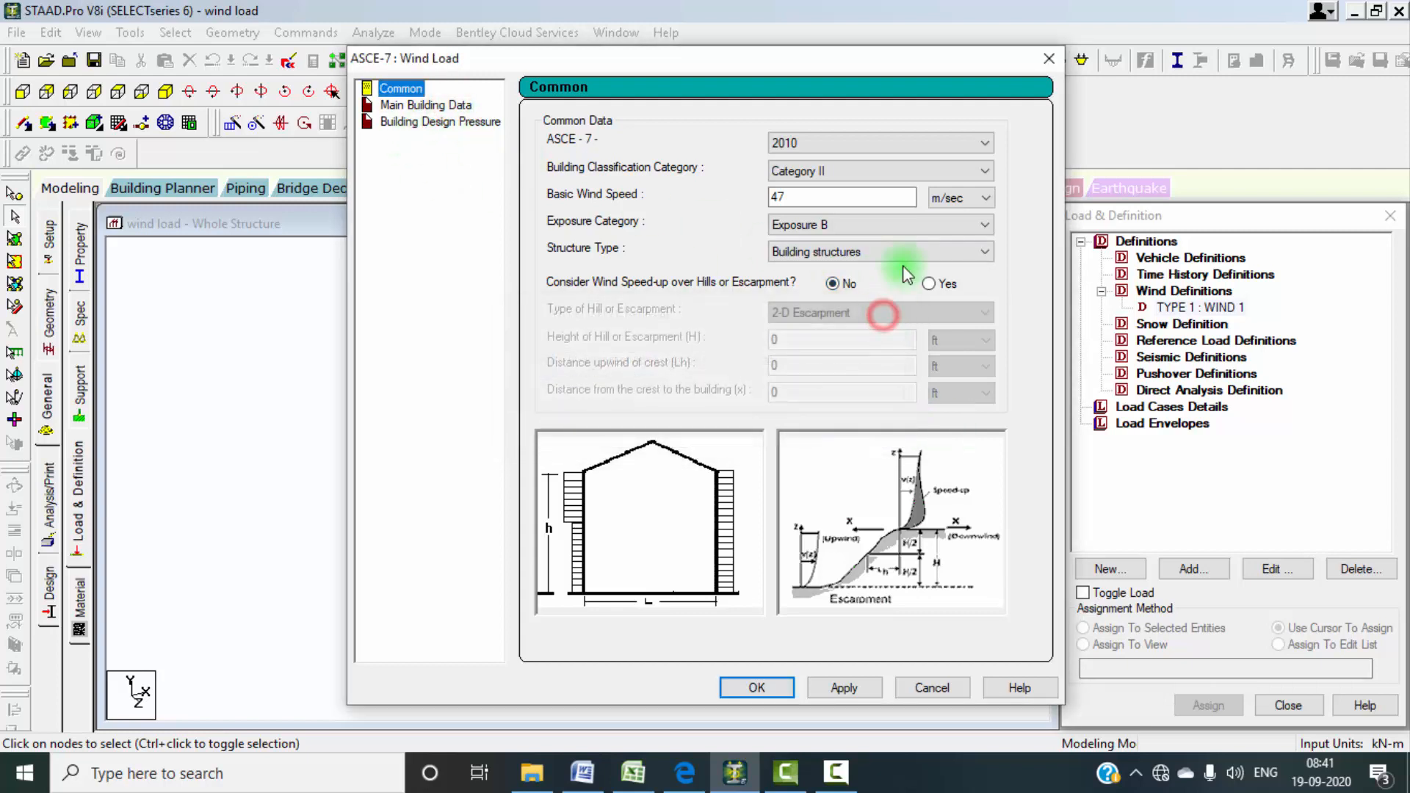
click(838, 685)
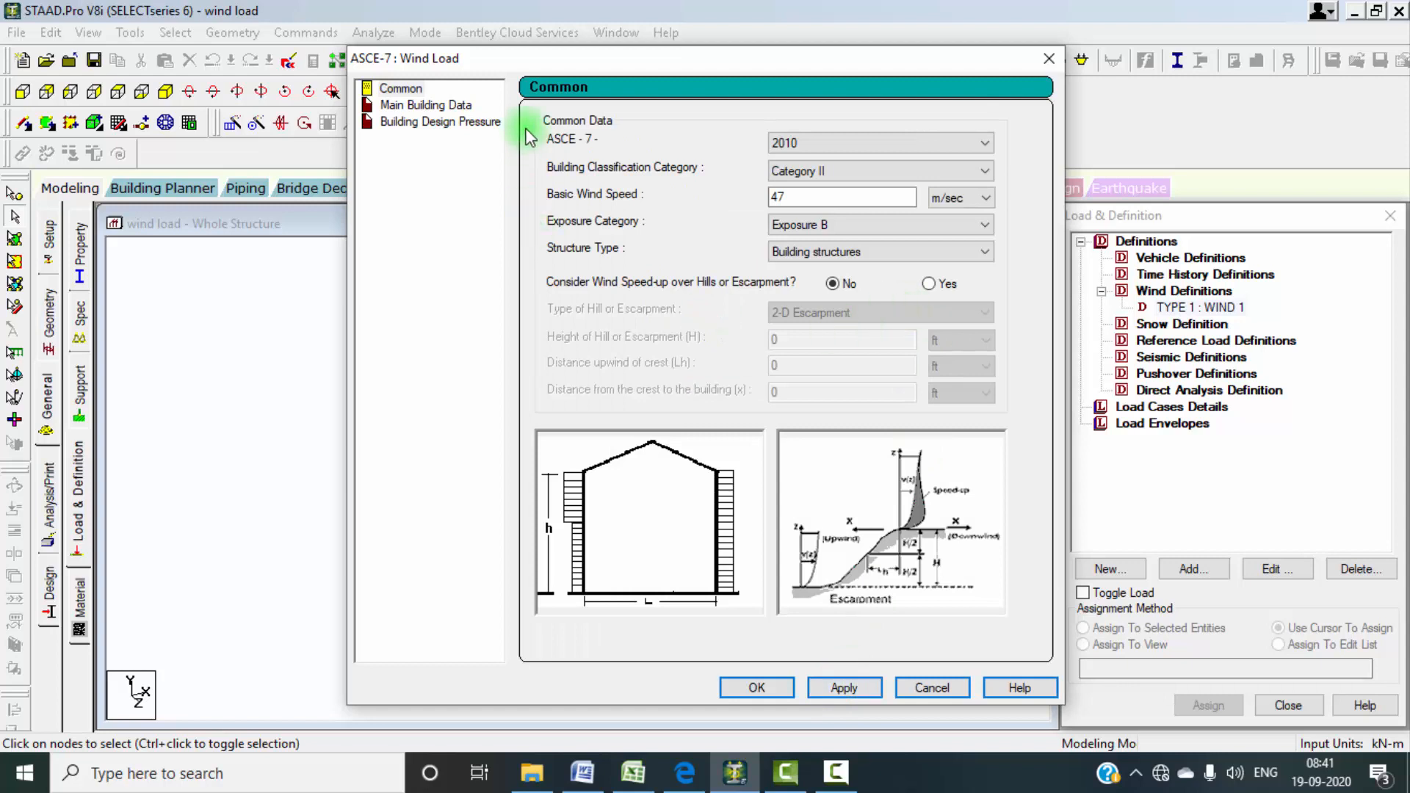
Step: In the main building data, enter height 27, length along the wind 36 and length normal to the wind 29
click(444, 105)
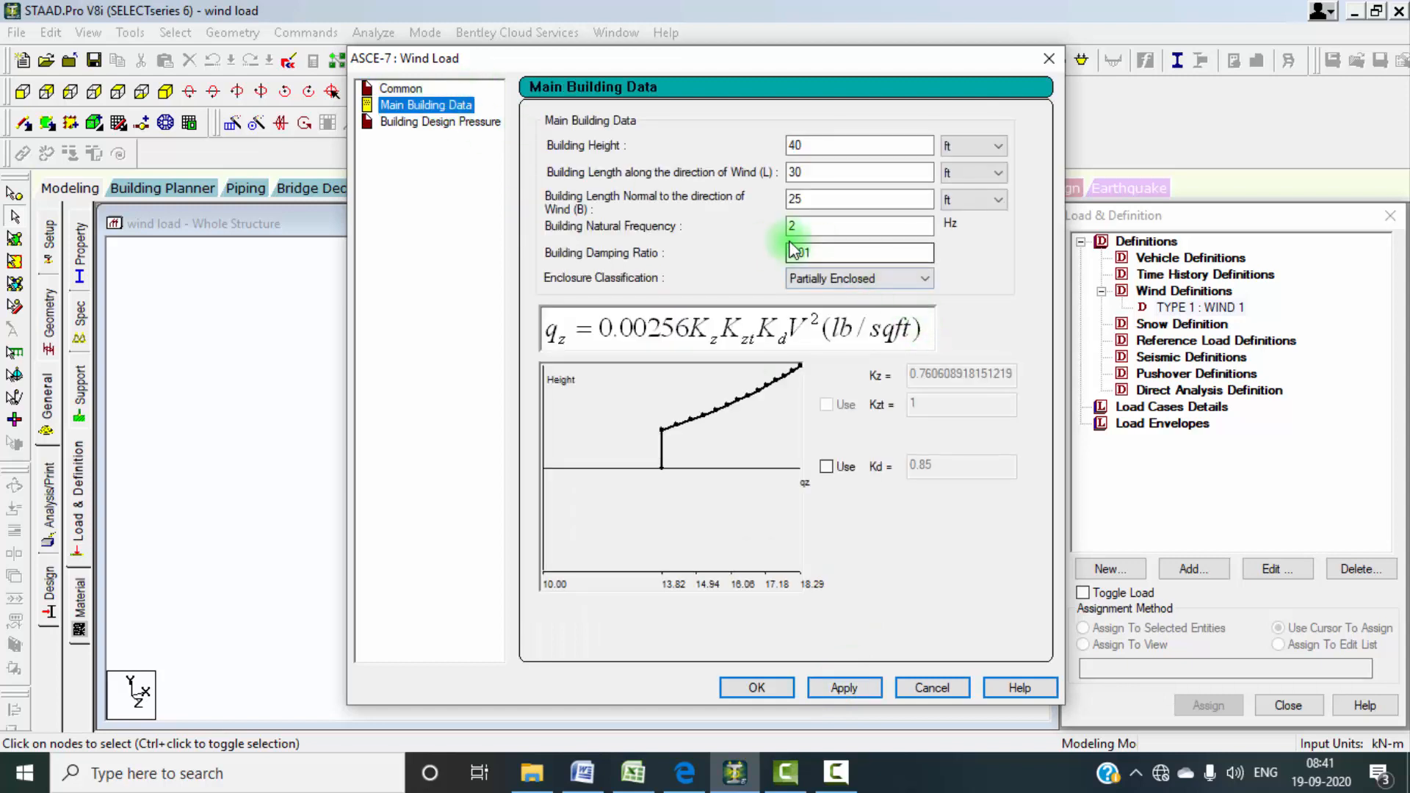
double_click(831, 142)
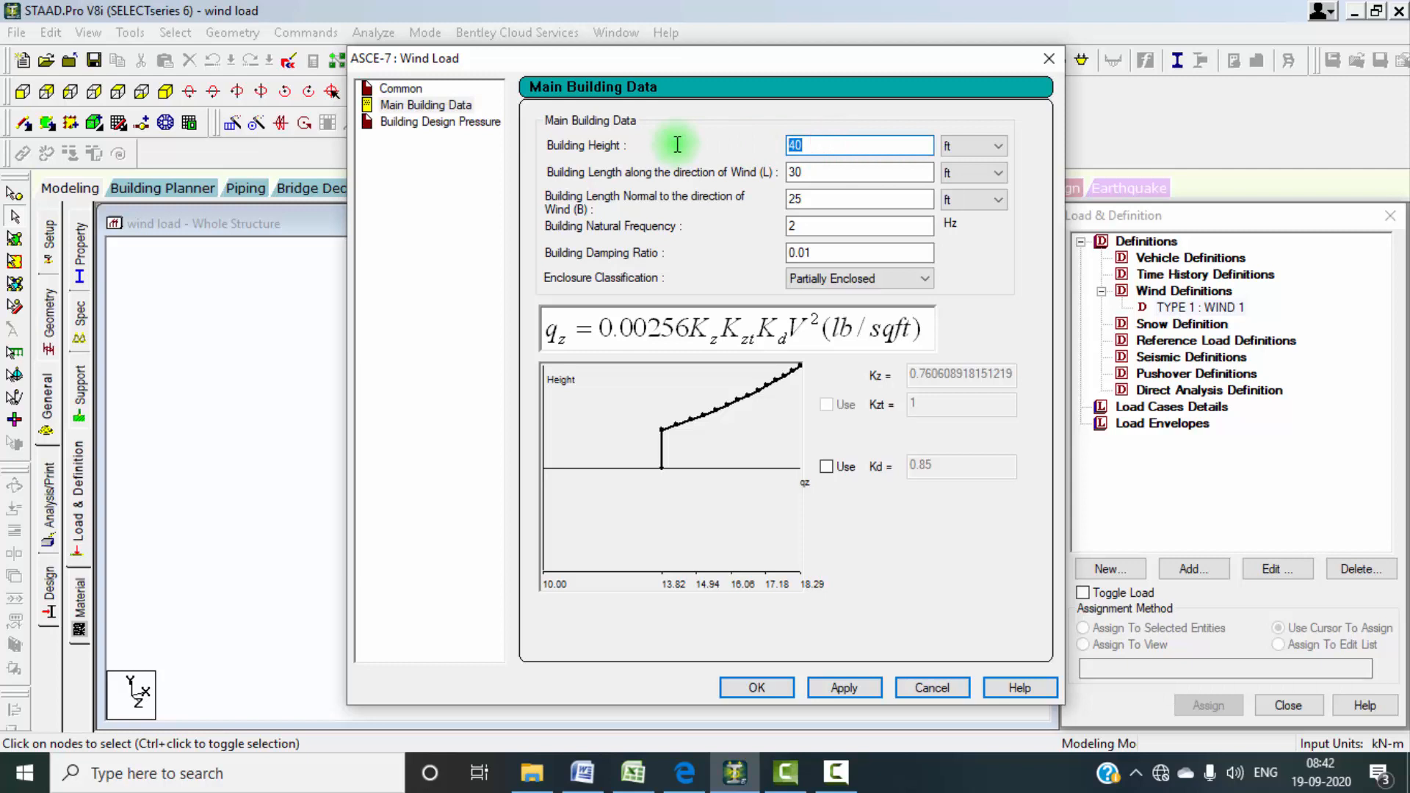
text(27)
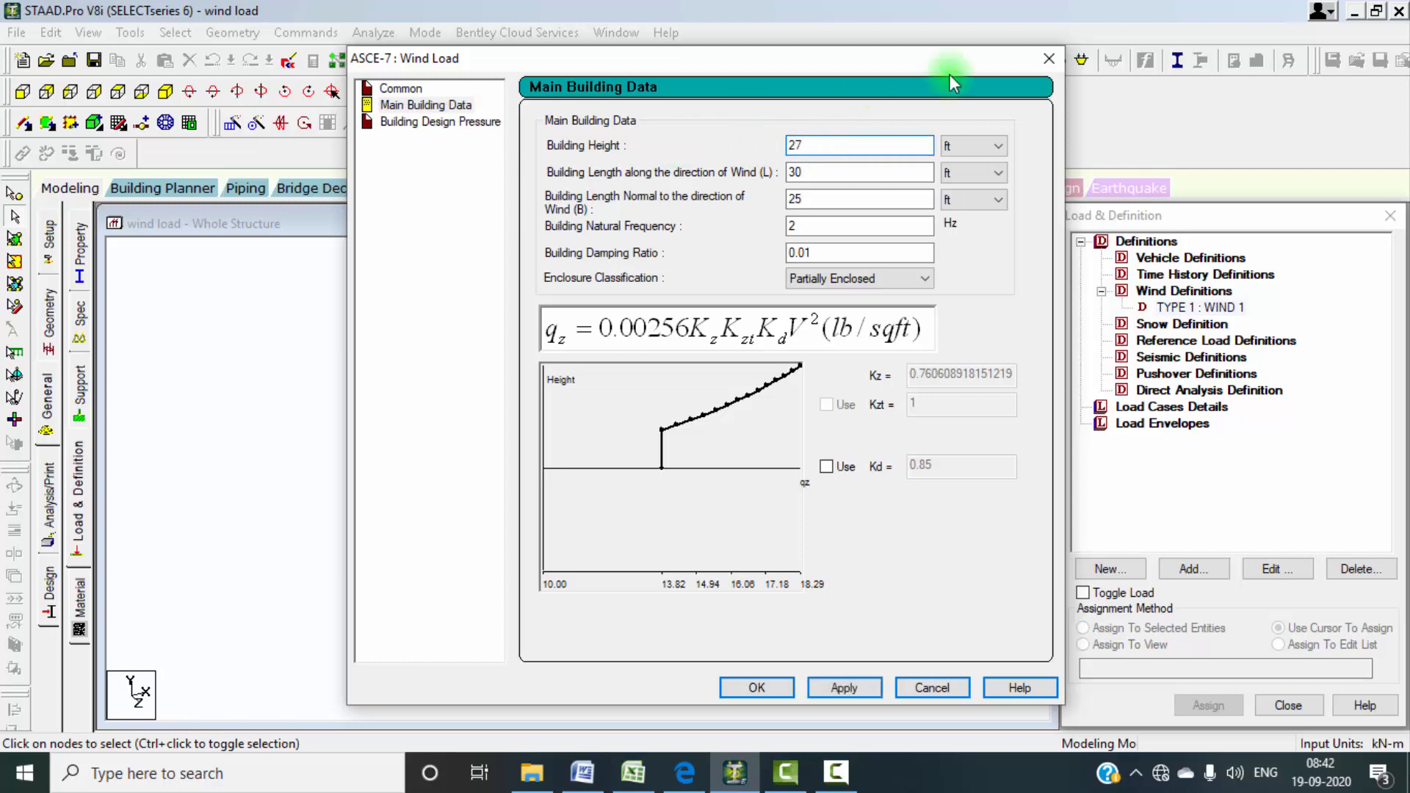
double_click(807, 171)
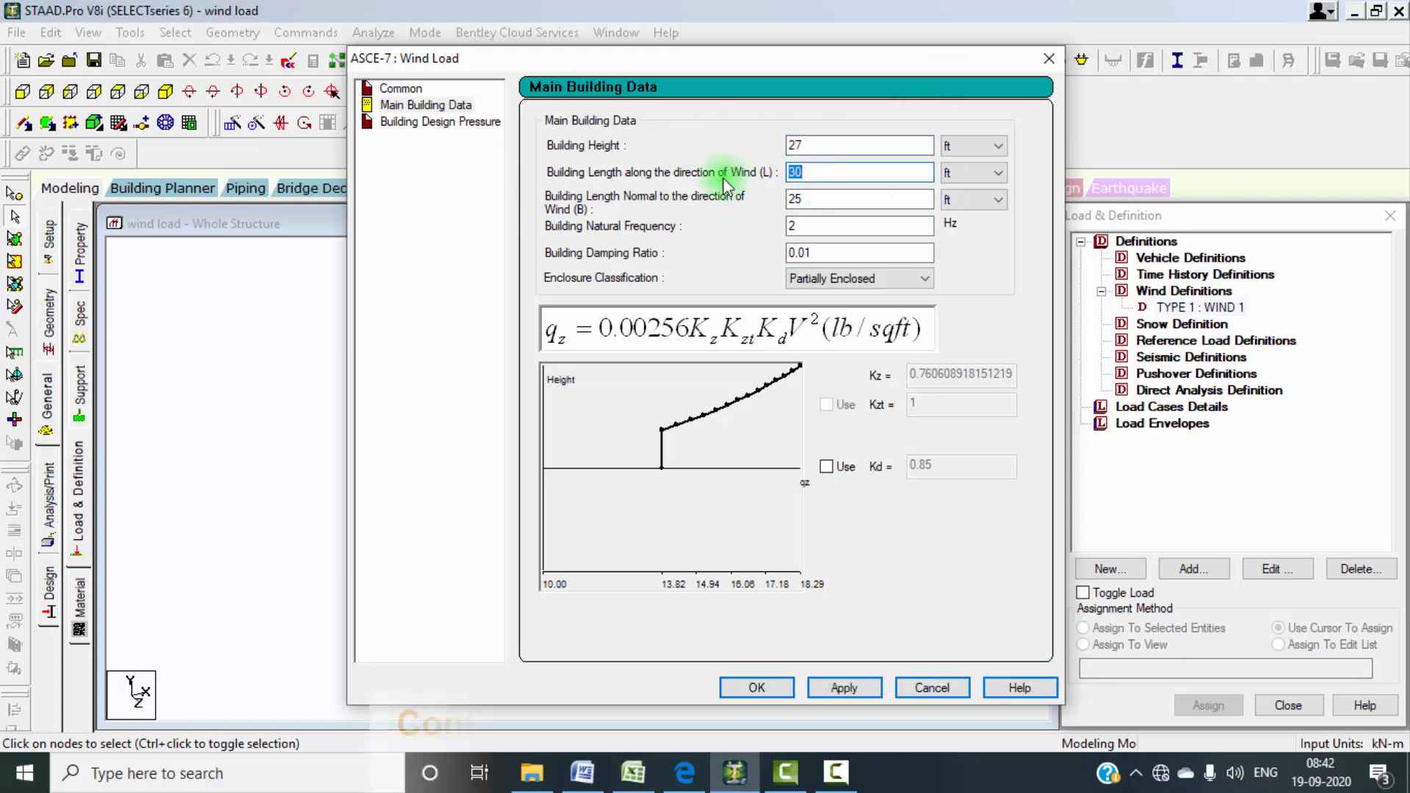
text(36)
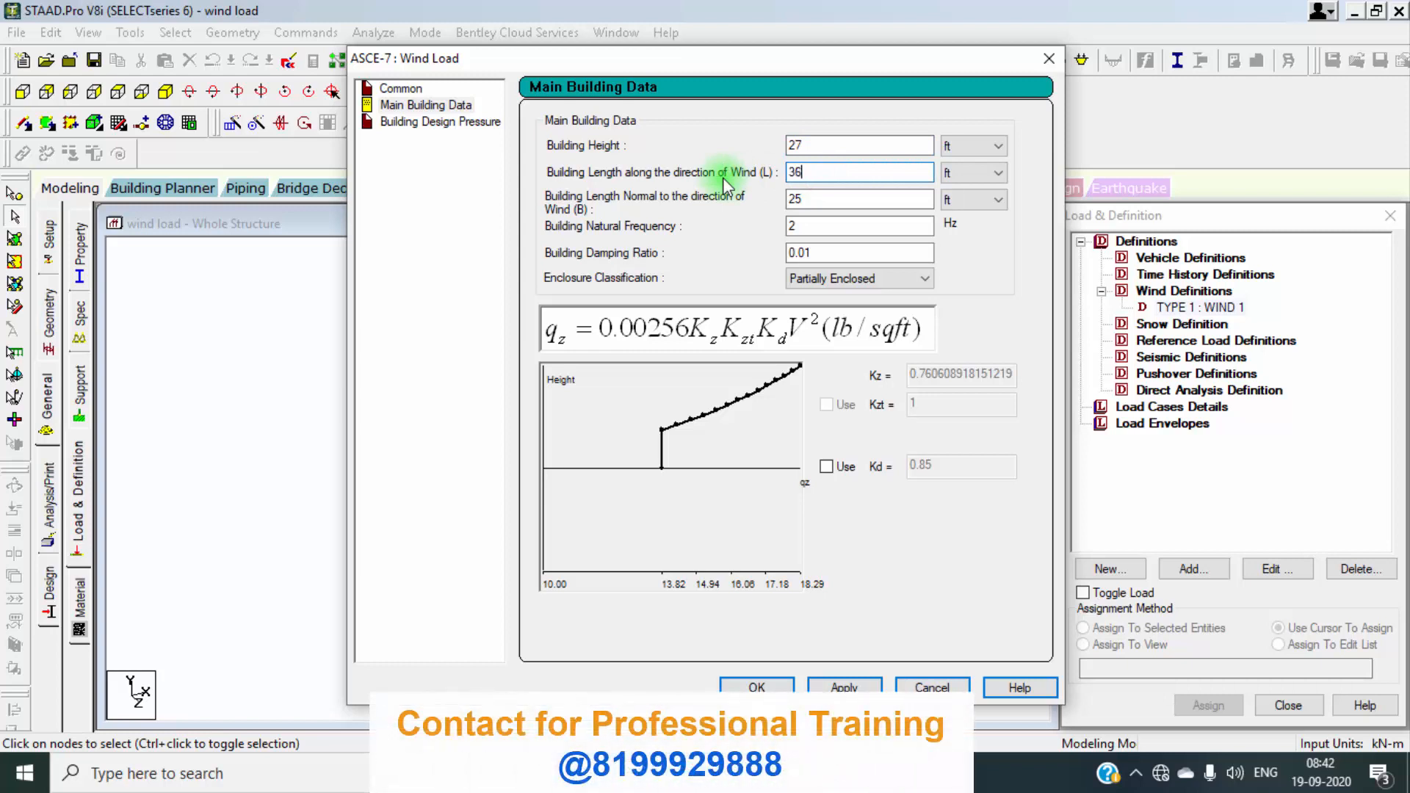
double_click(811, 202)
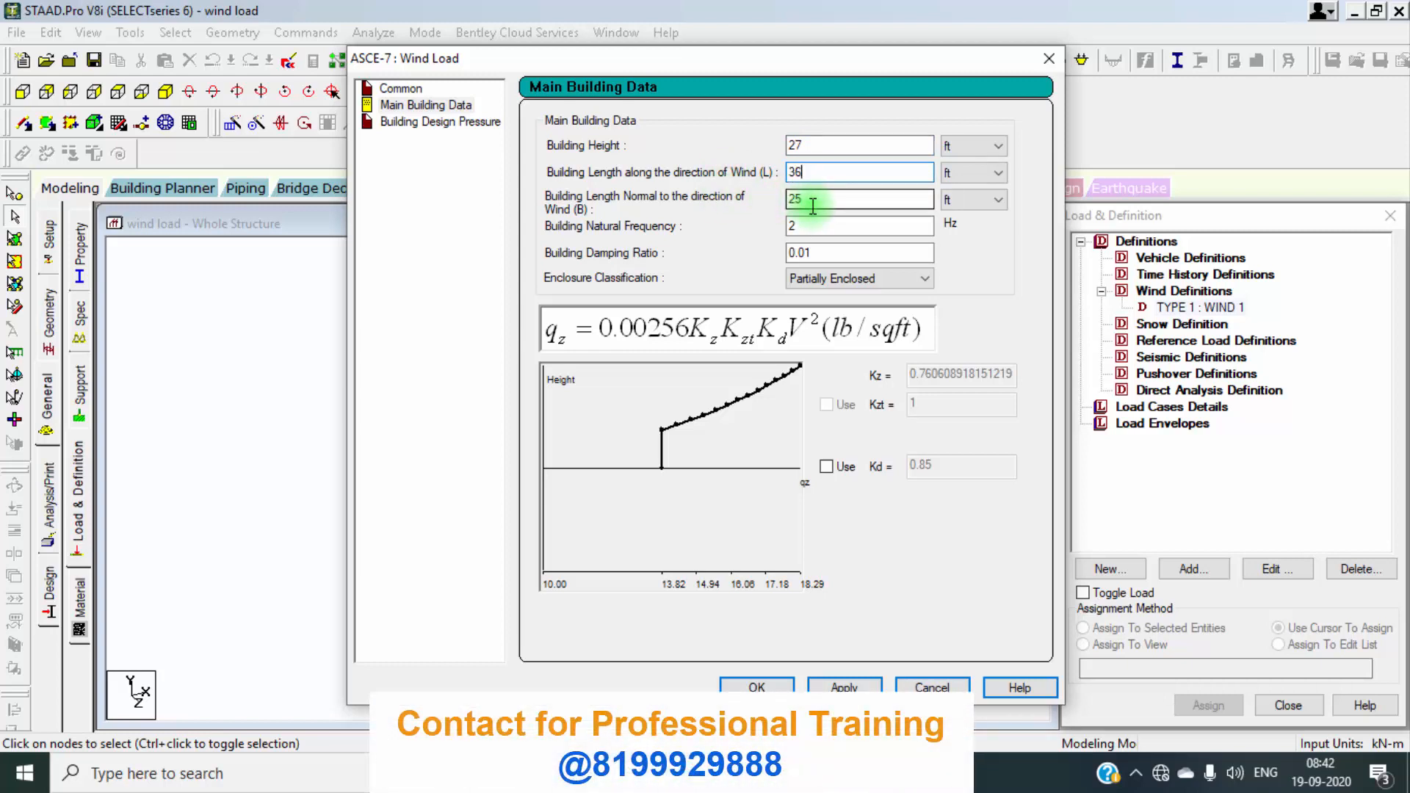
key(BackSpace)
key(ctrl+z)
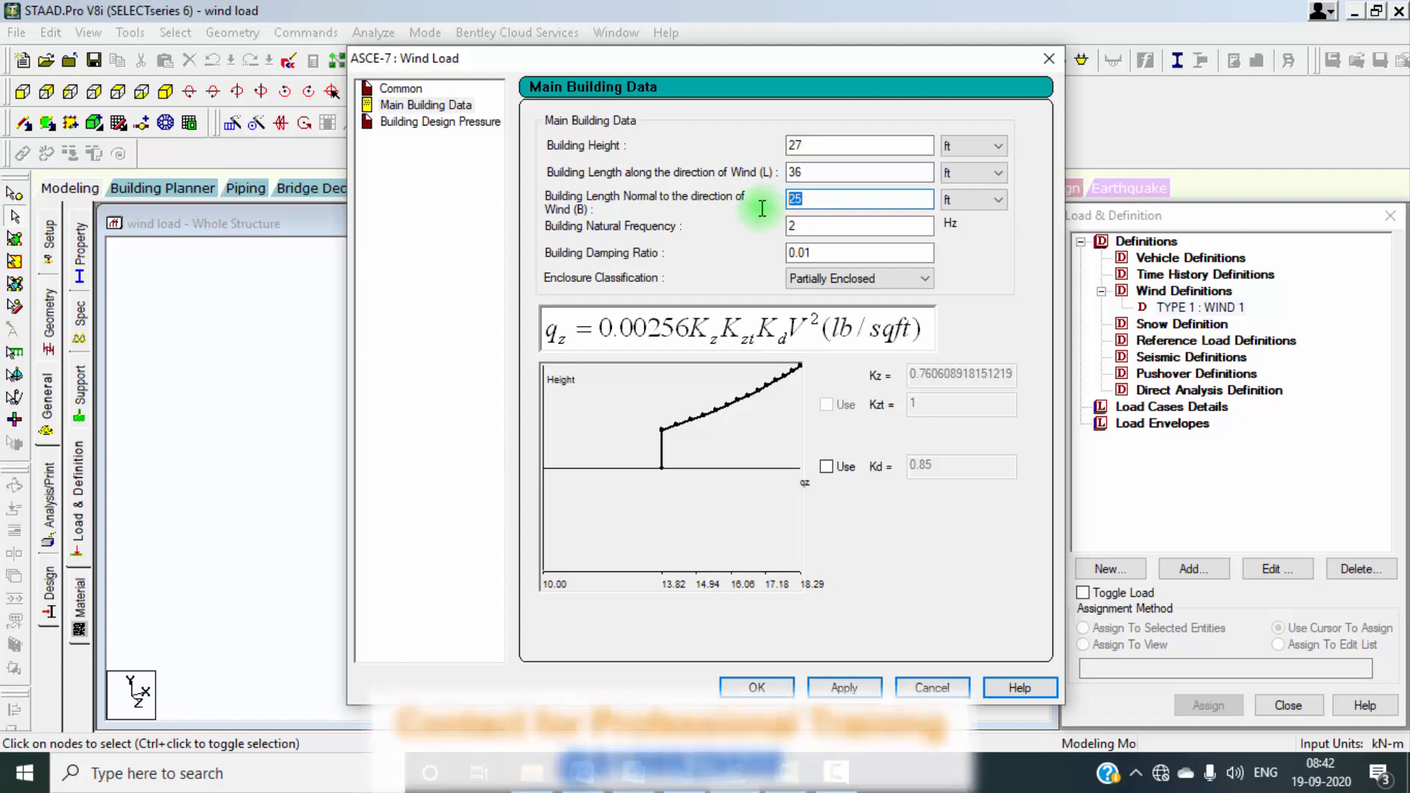
text(29)
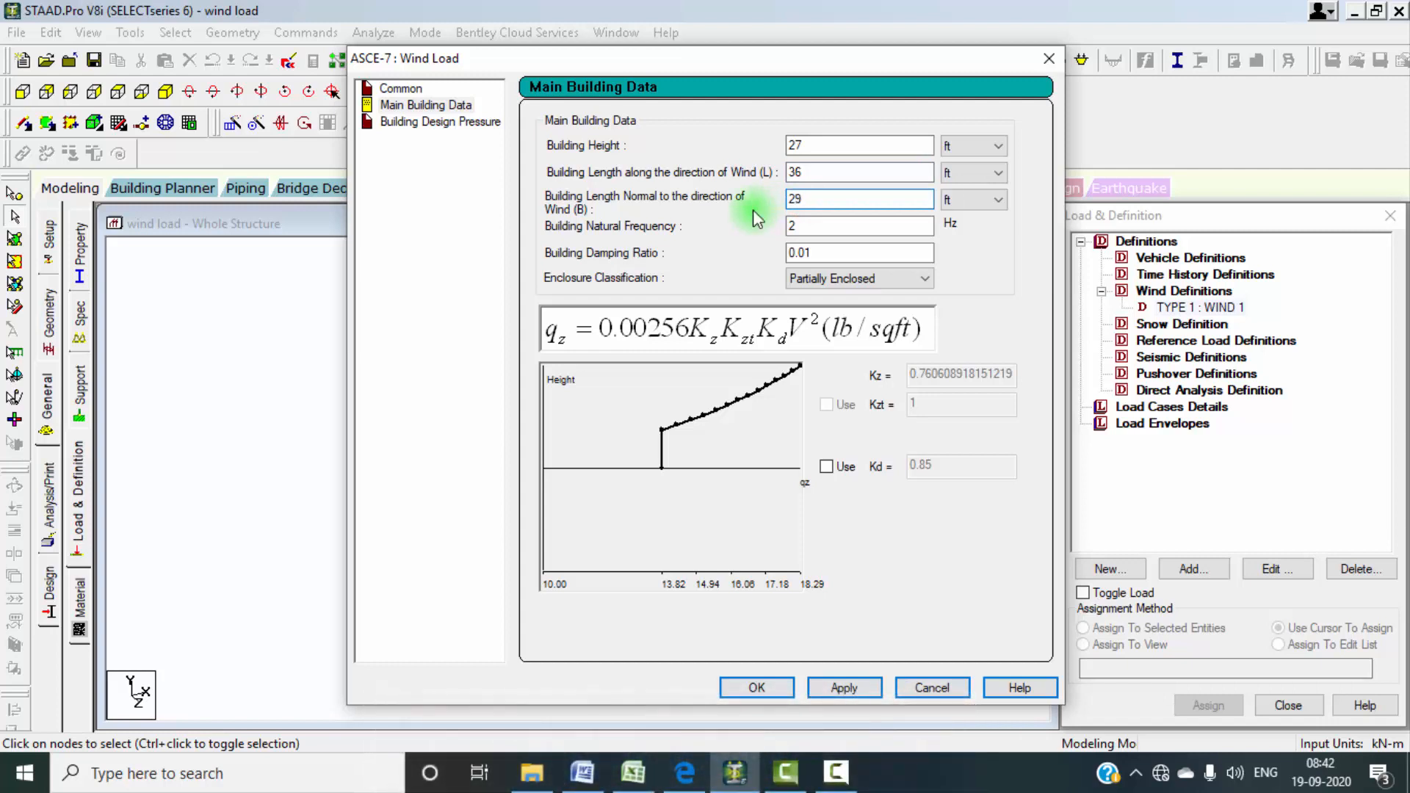
Step: Set the units of the building height and both building lengths to metres
click(993, 152)
scroll(983, 169, up, 3)
click(977, 169)
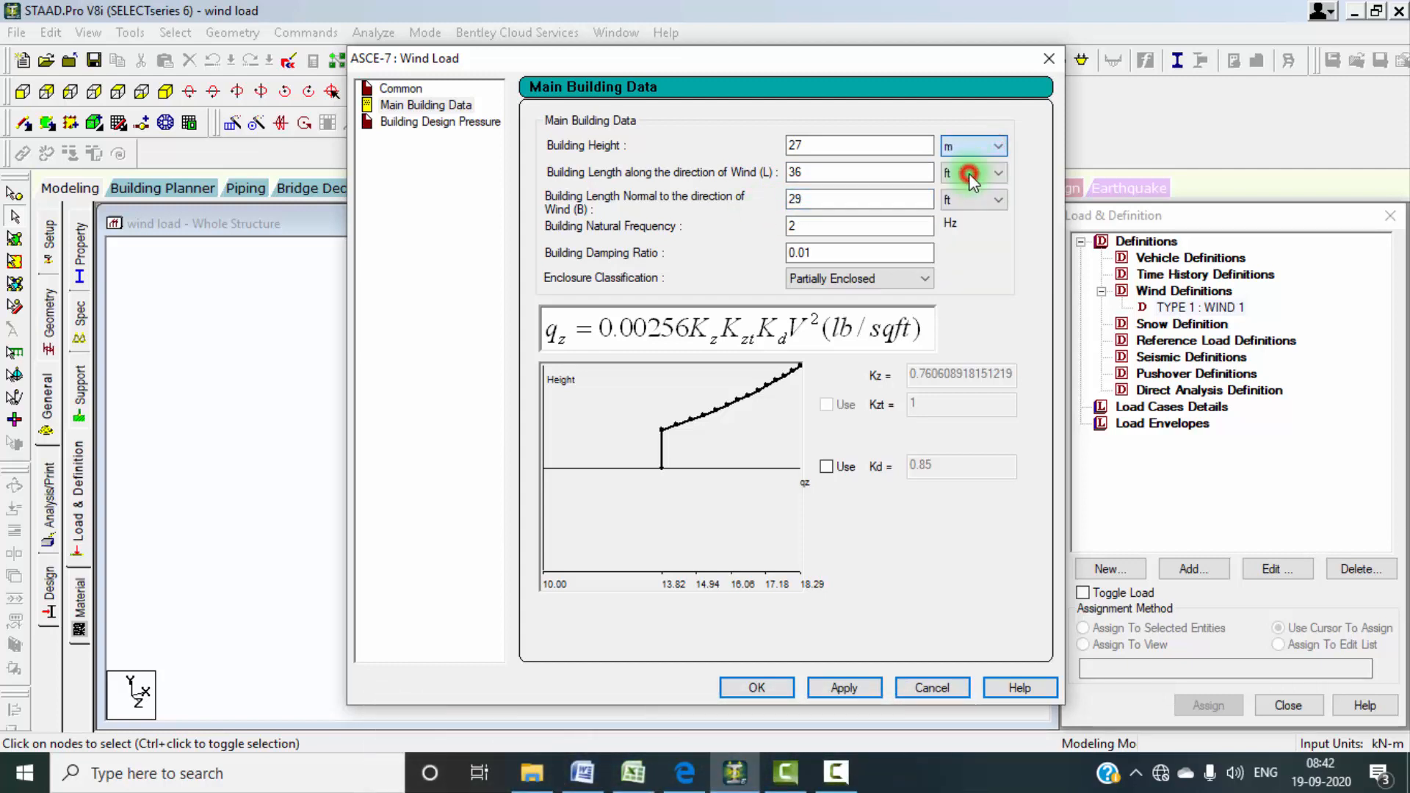
click(975, 173)
click(975, 205)
click(982, 199)
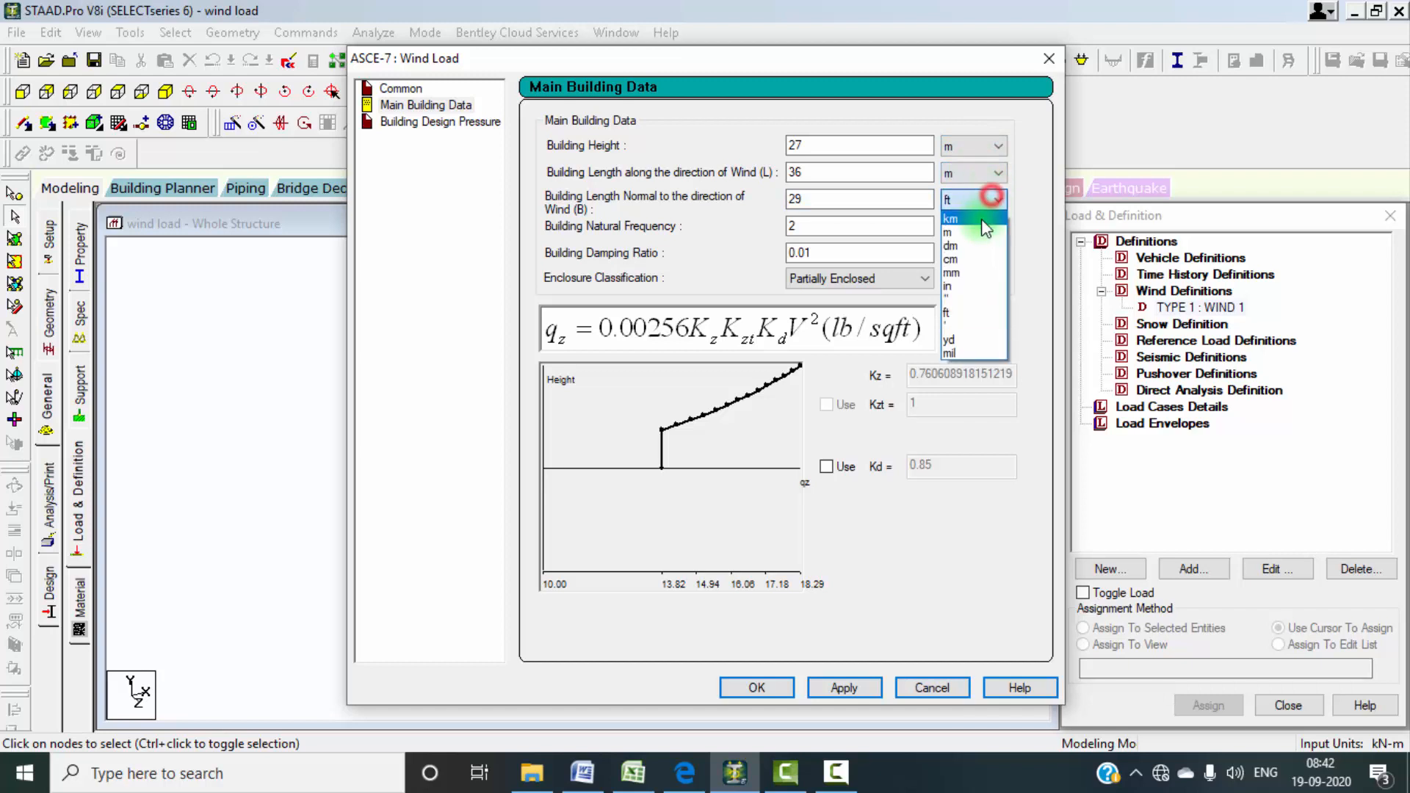
click(980, 229)
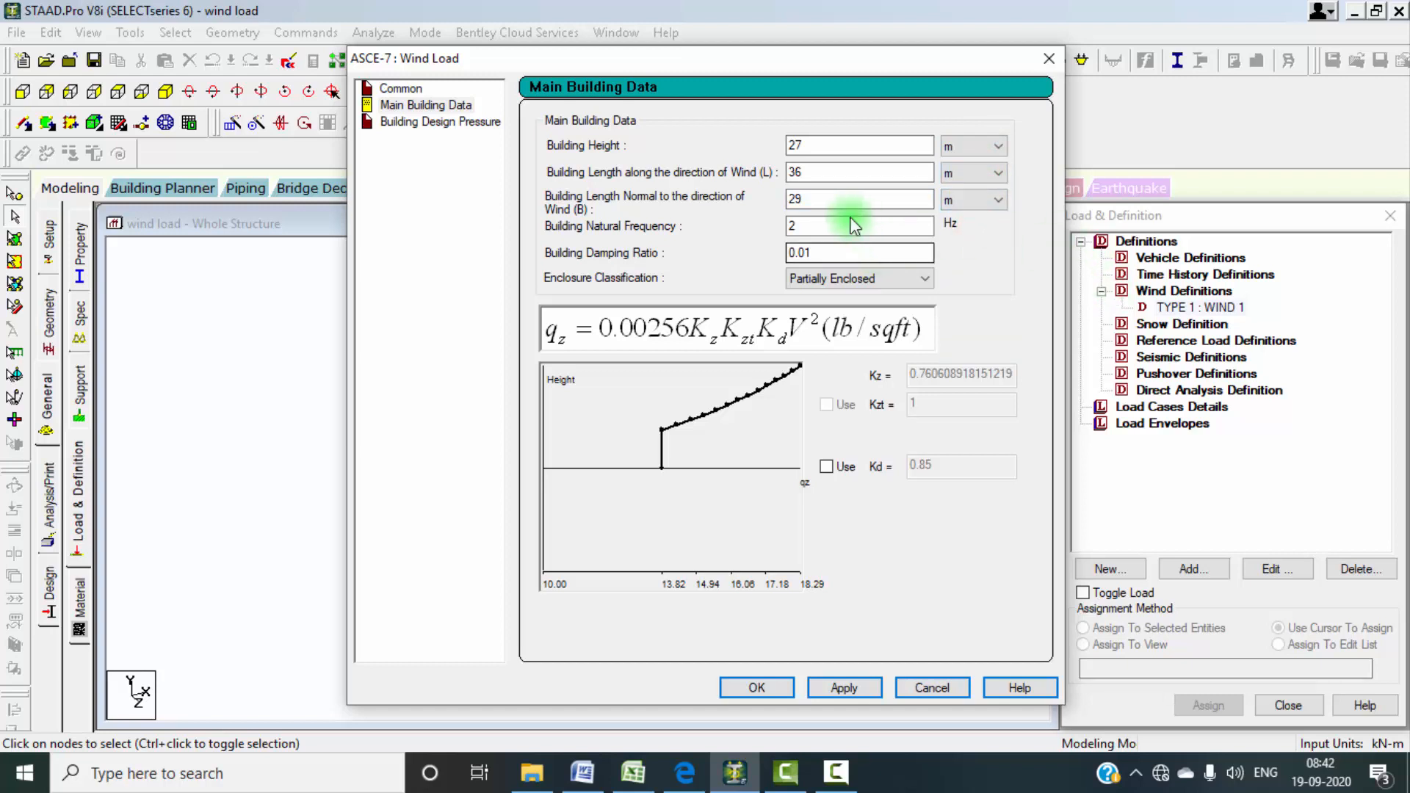
Step: Apply the main building data with natural frequency 2 Hz, damping ratio 0.01 and Partially Enclosed classification
double_click(819, 223)
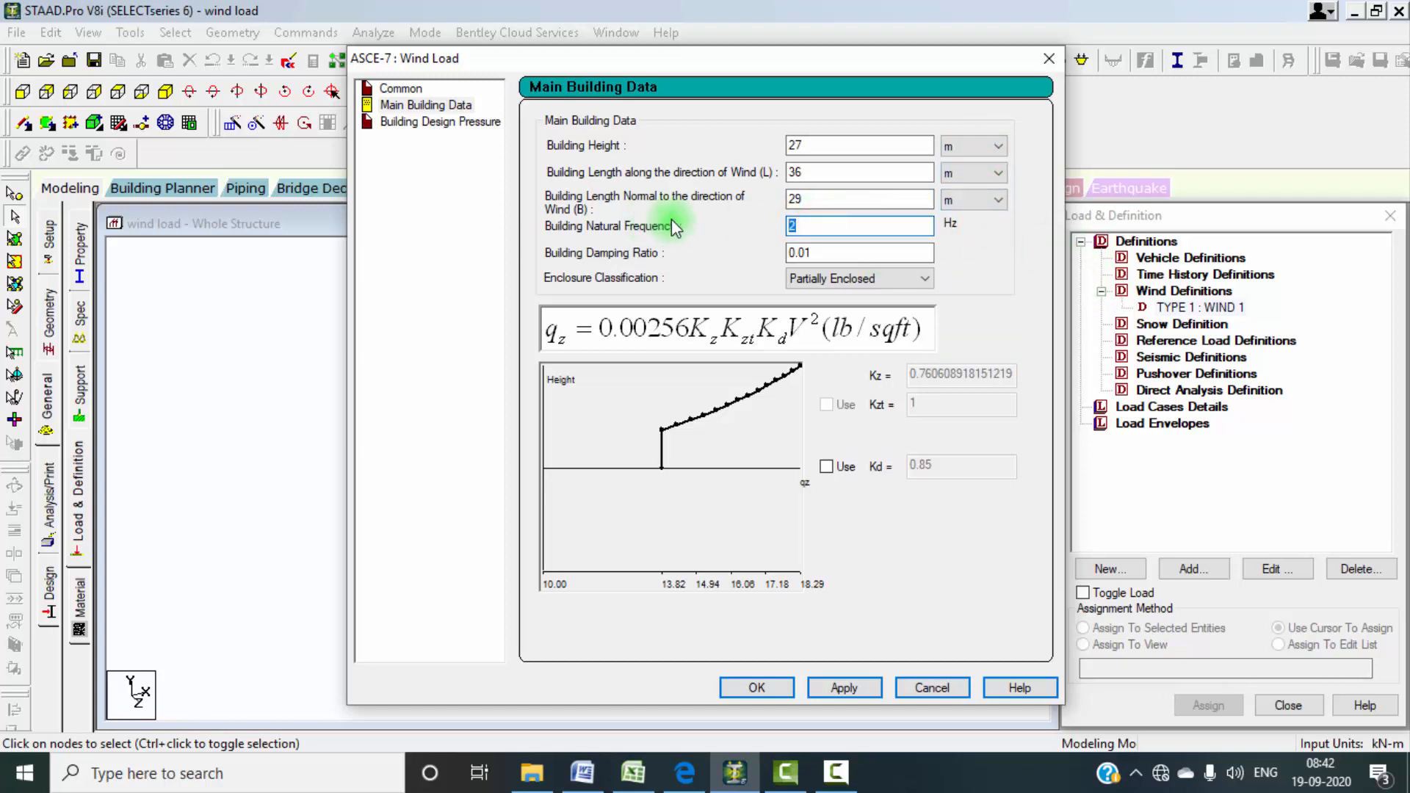
click(801, 252)
drag(808, 252, 717, 252)
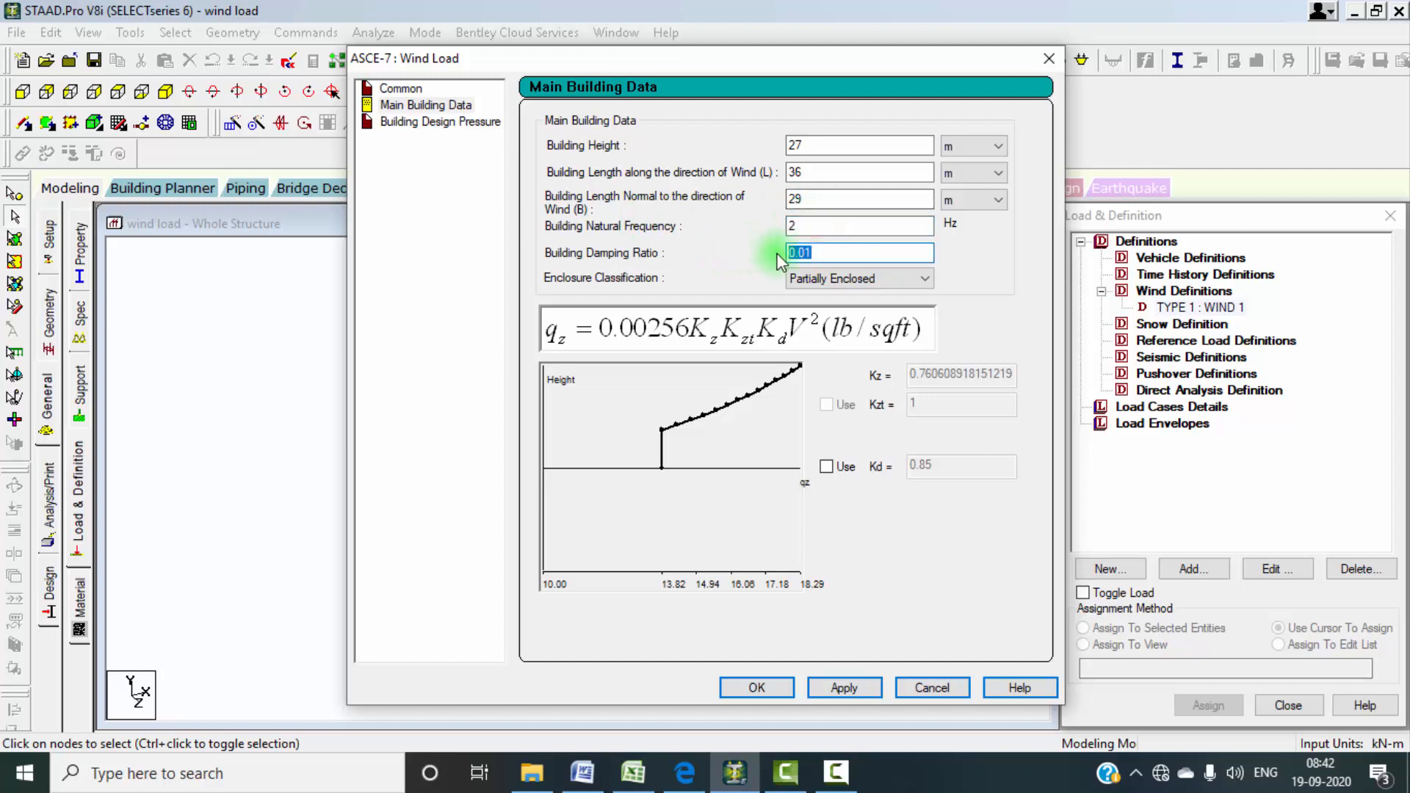
click(869, 291)
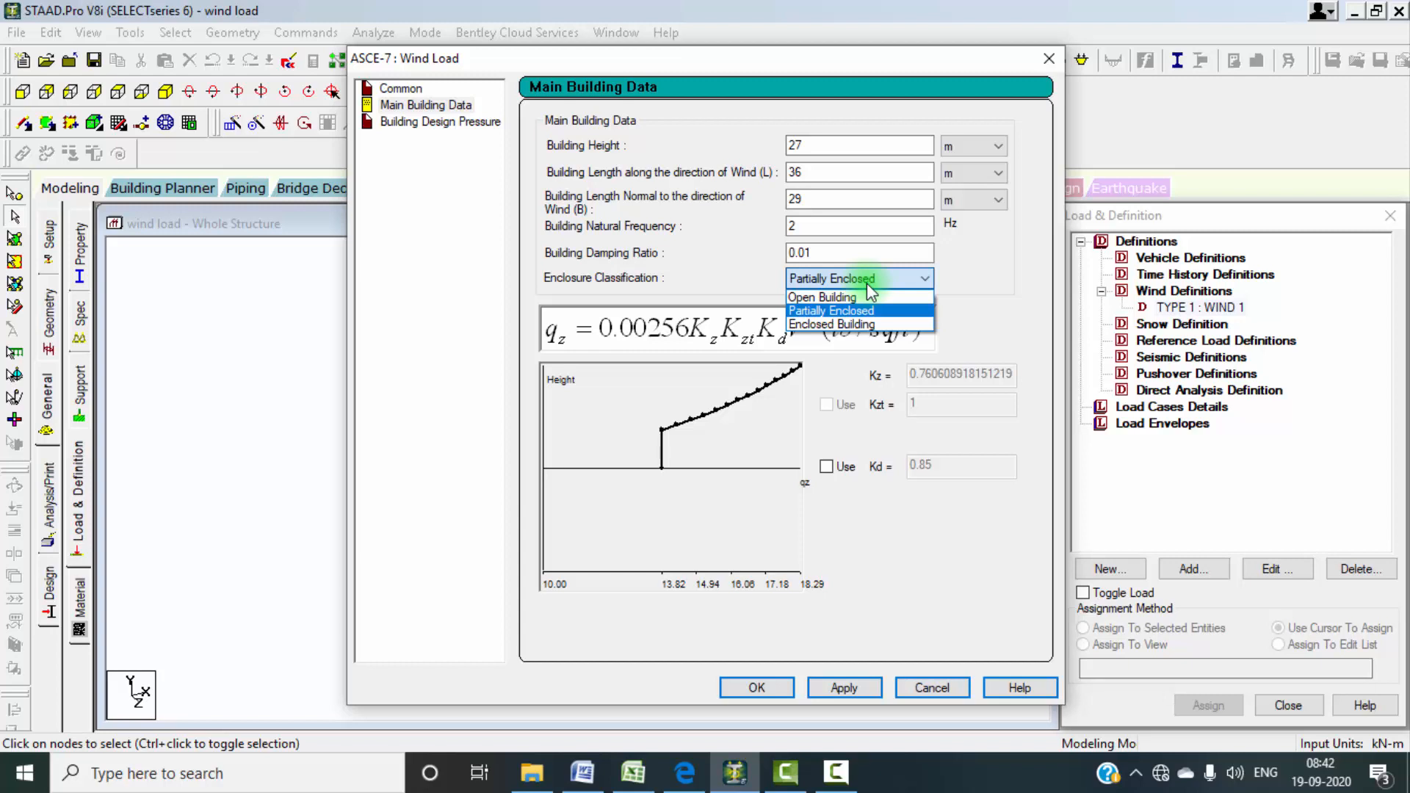
click(786, 273)
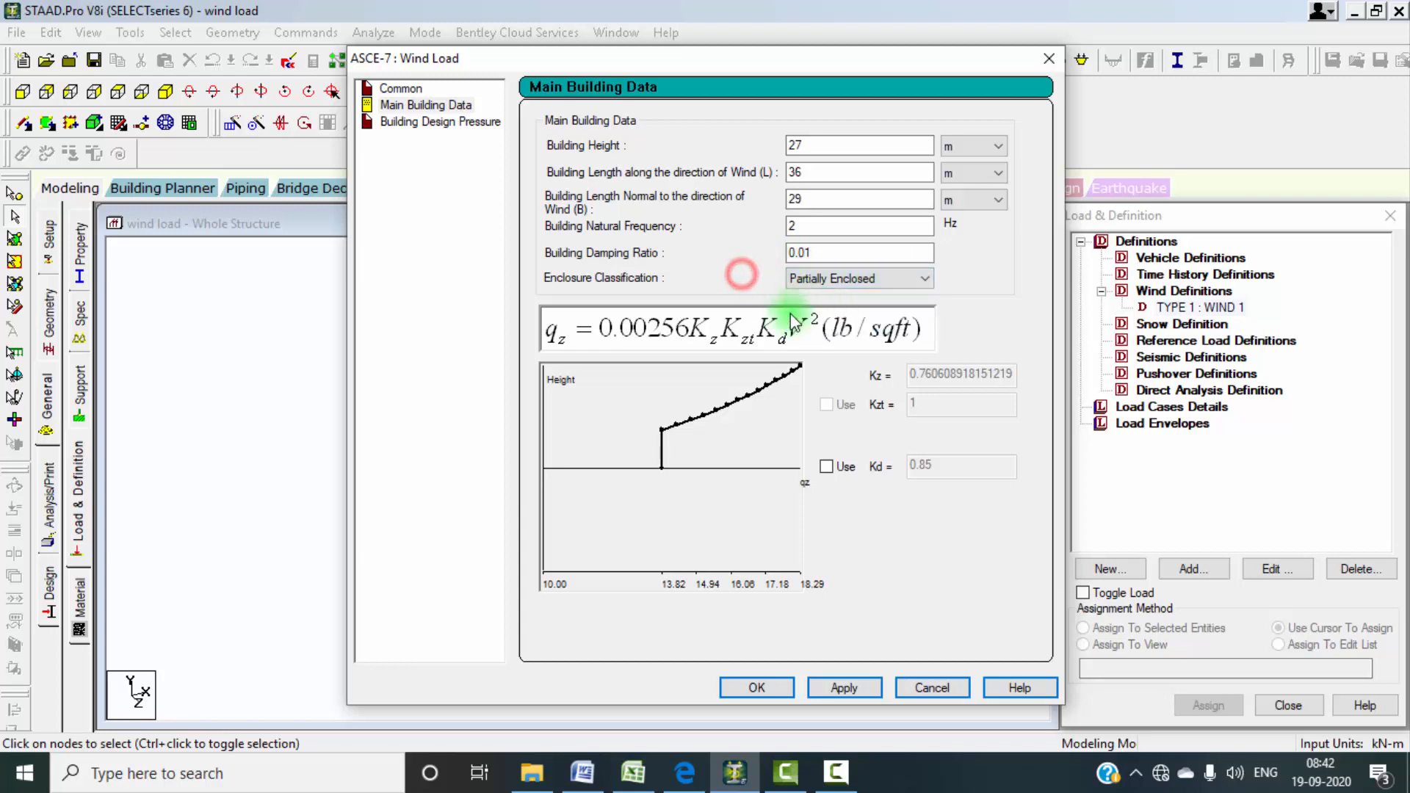
click(845, 687)
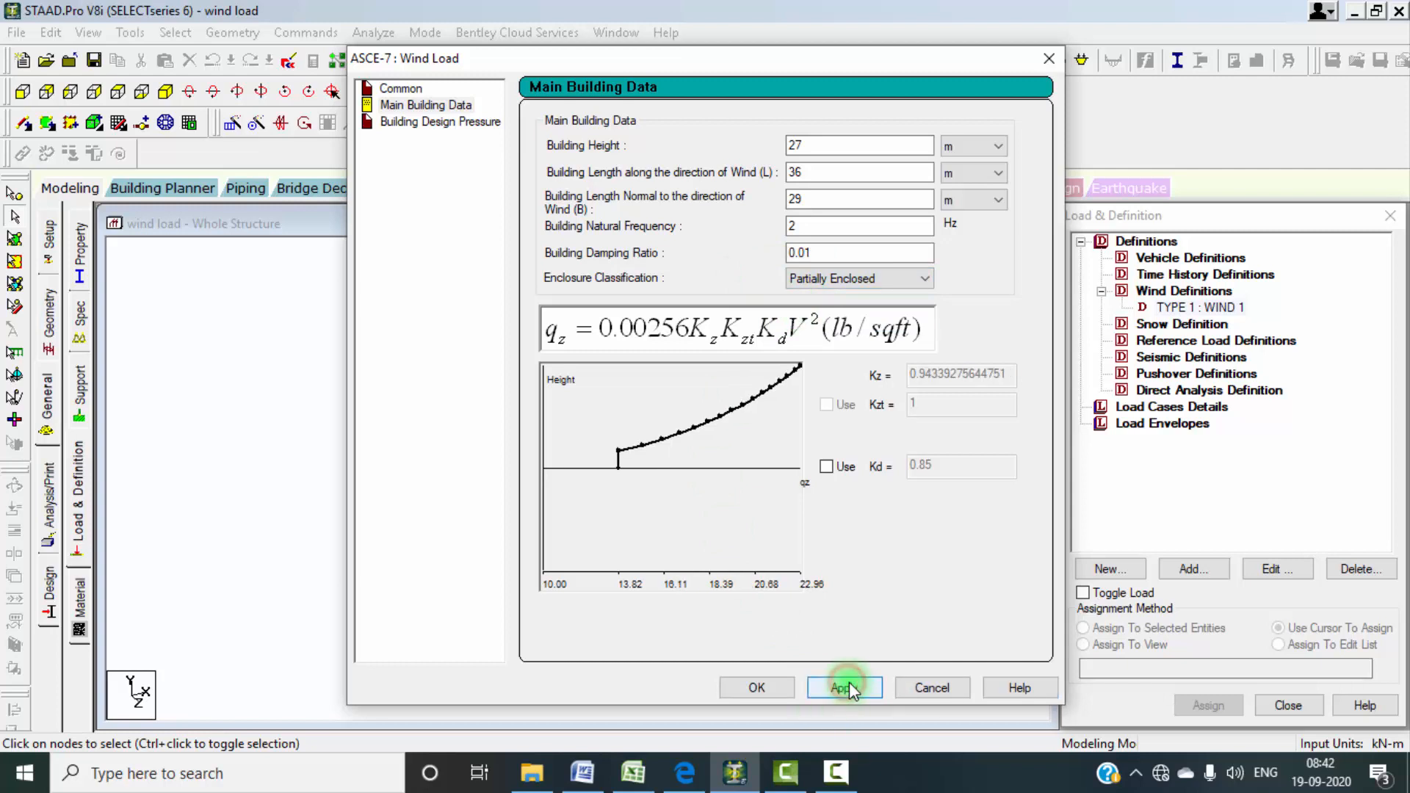
Step: Generate the building design pressure for the windward wall and accept it into the WIND 1 intensity table
click(464, 123)
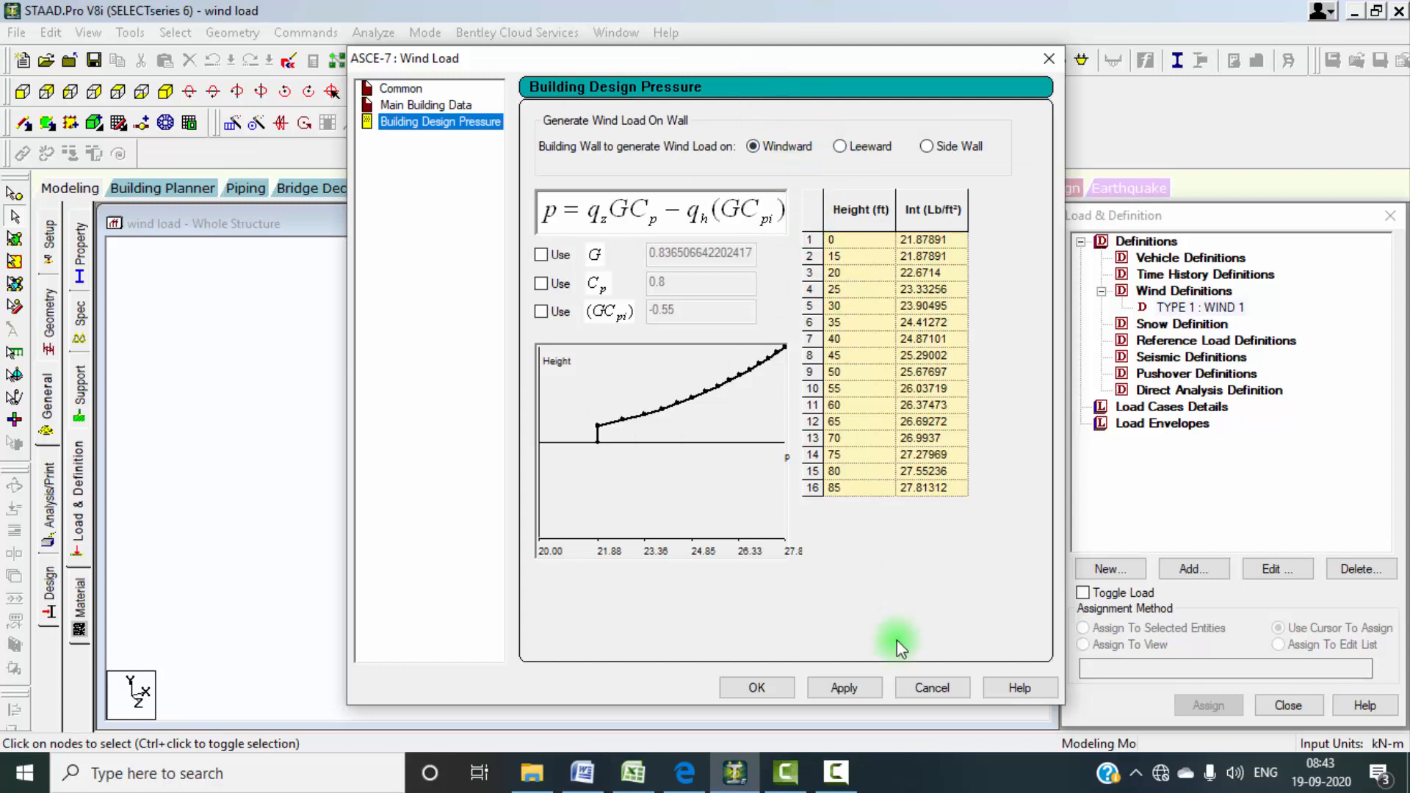
click(874, 688)
click(748, 687)
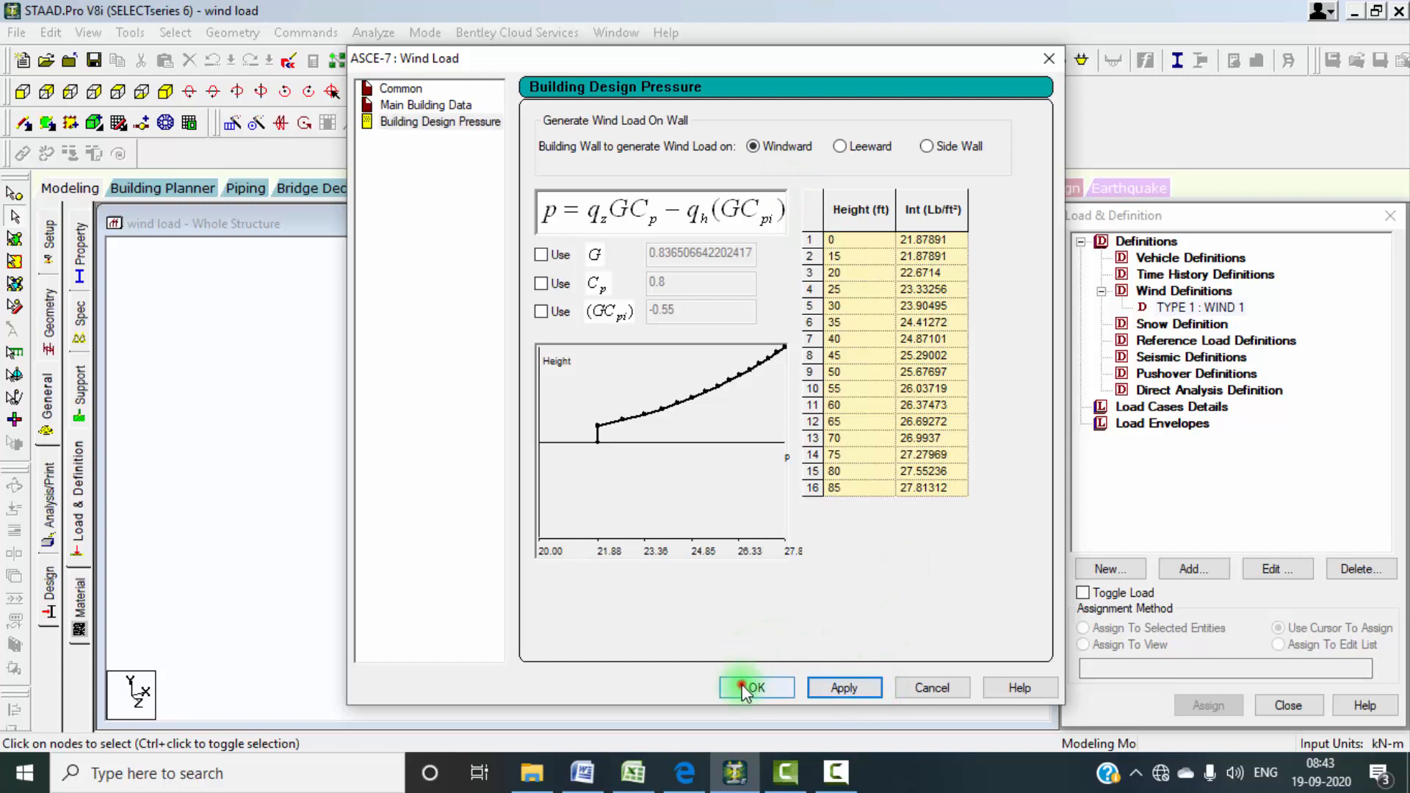
click(724, 307)
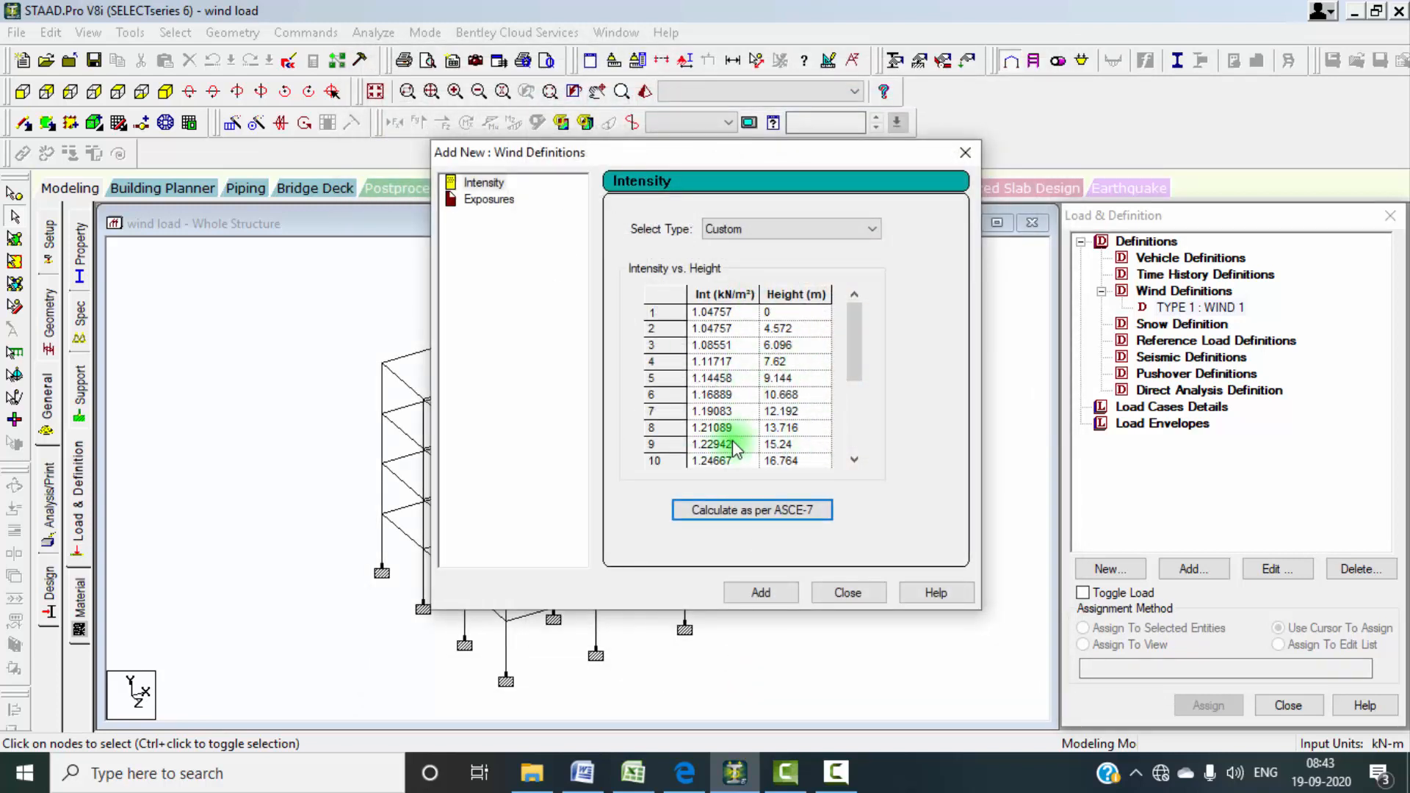
Step: Add the calculated intensity table to the WIND 1 definition and save the modified structure
click(761, 591)
double_click(645, 292)
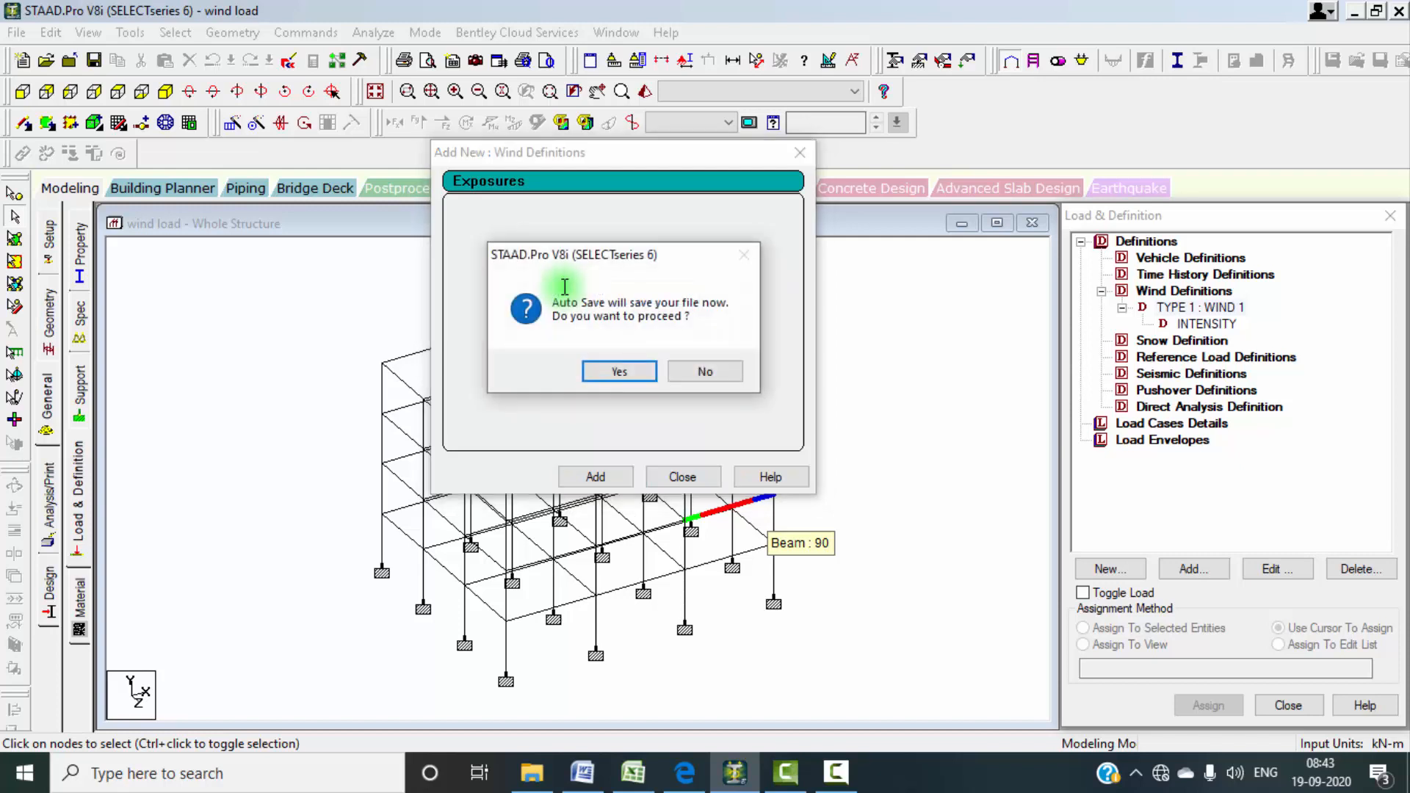
click(599, 372)
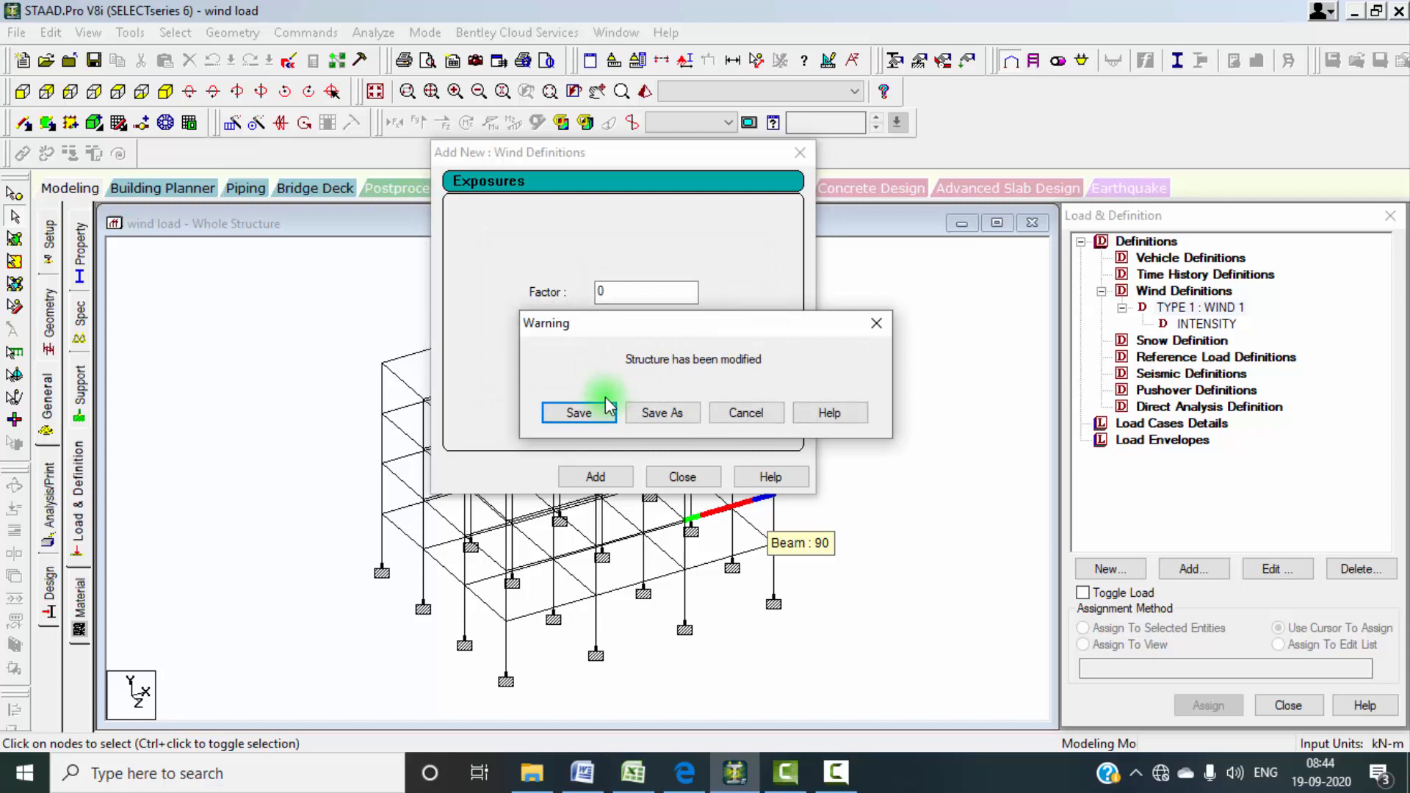
click(588, 413)
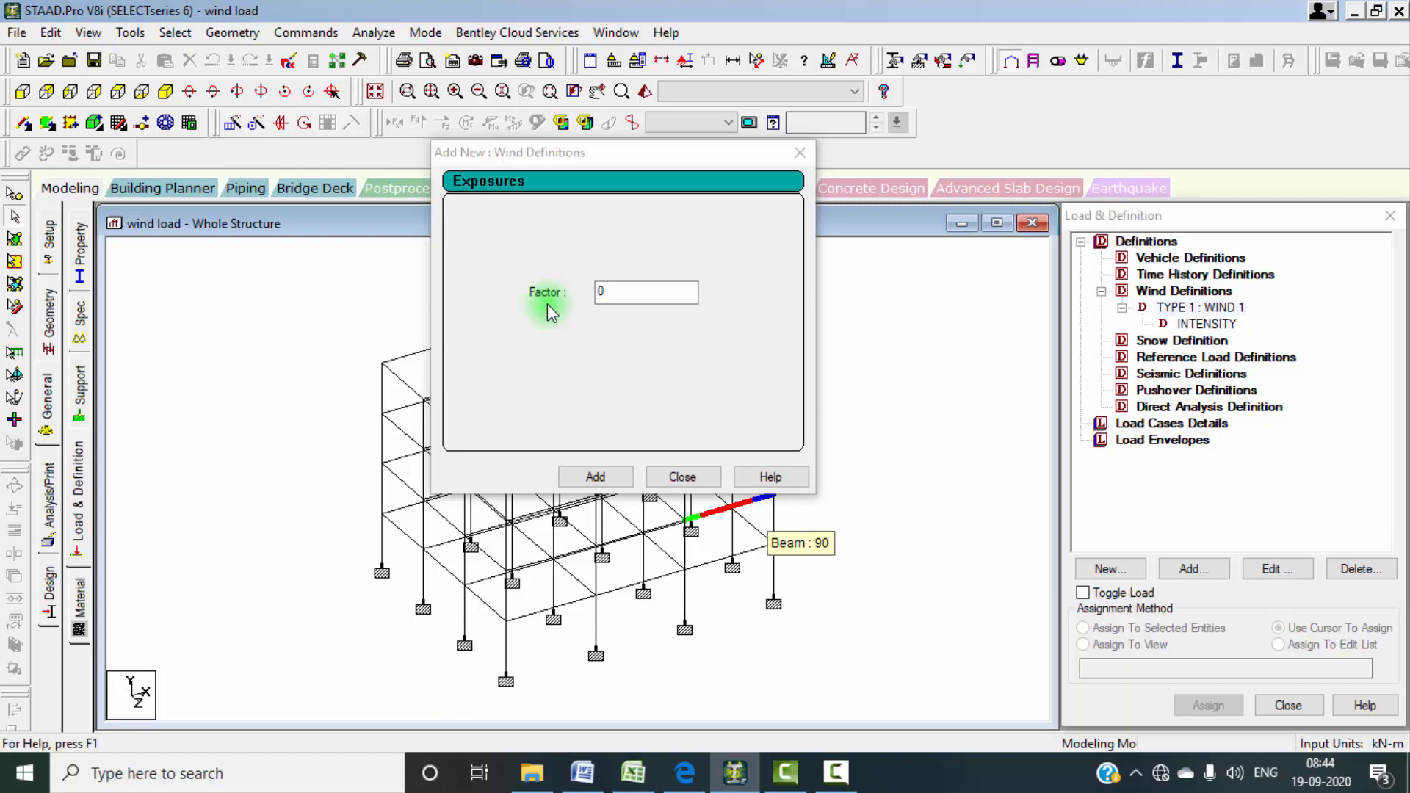
Step: Add an exposure with factor 0.5 to WIND 1 and finish the wind definition
double_click(670, 291)
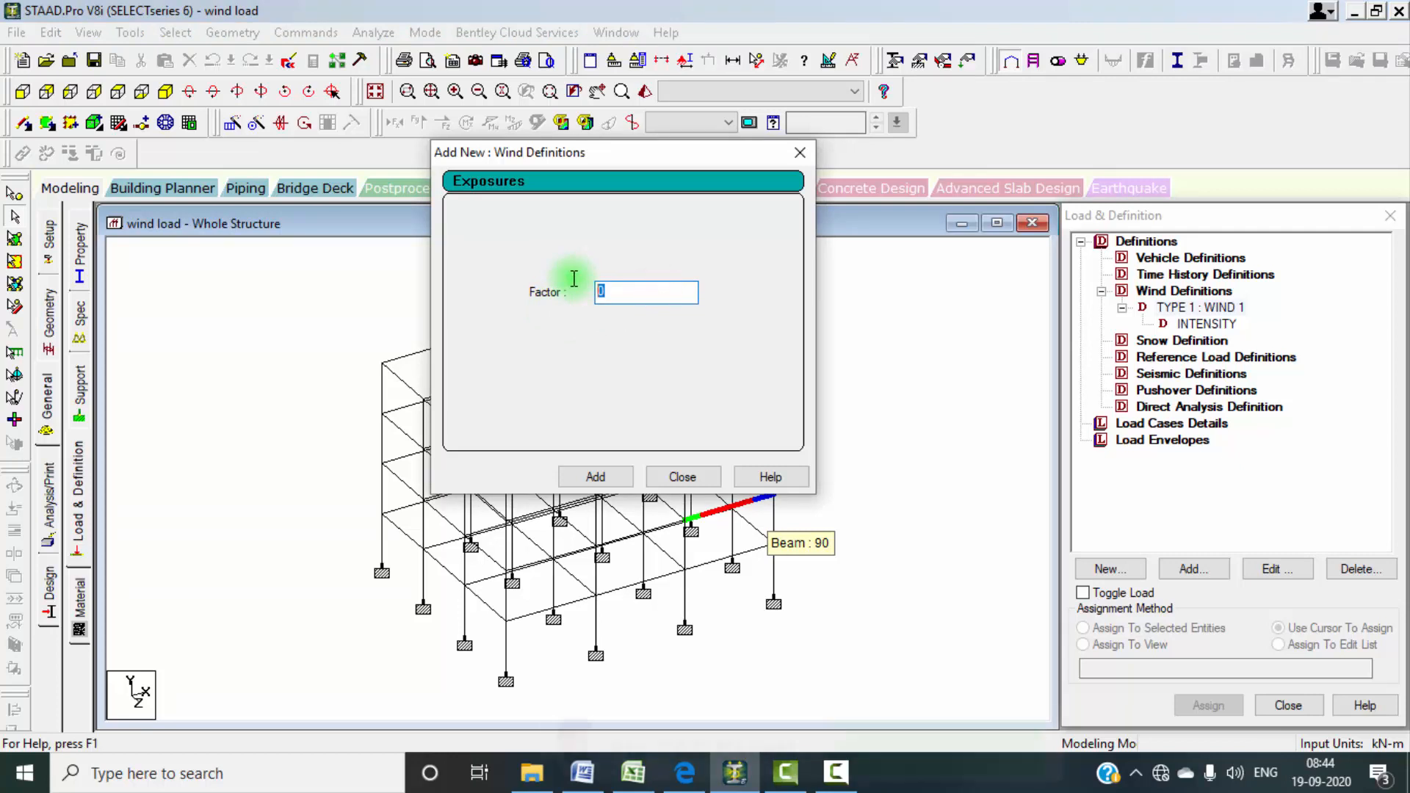
text(0.5)
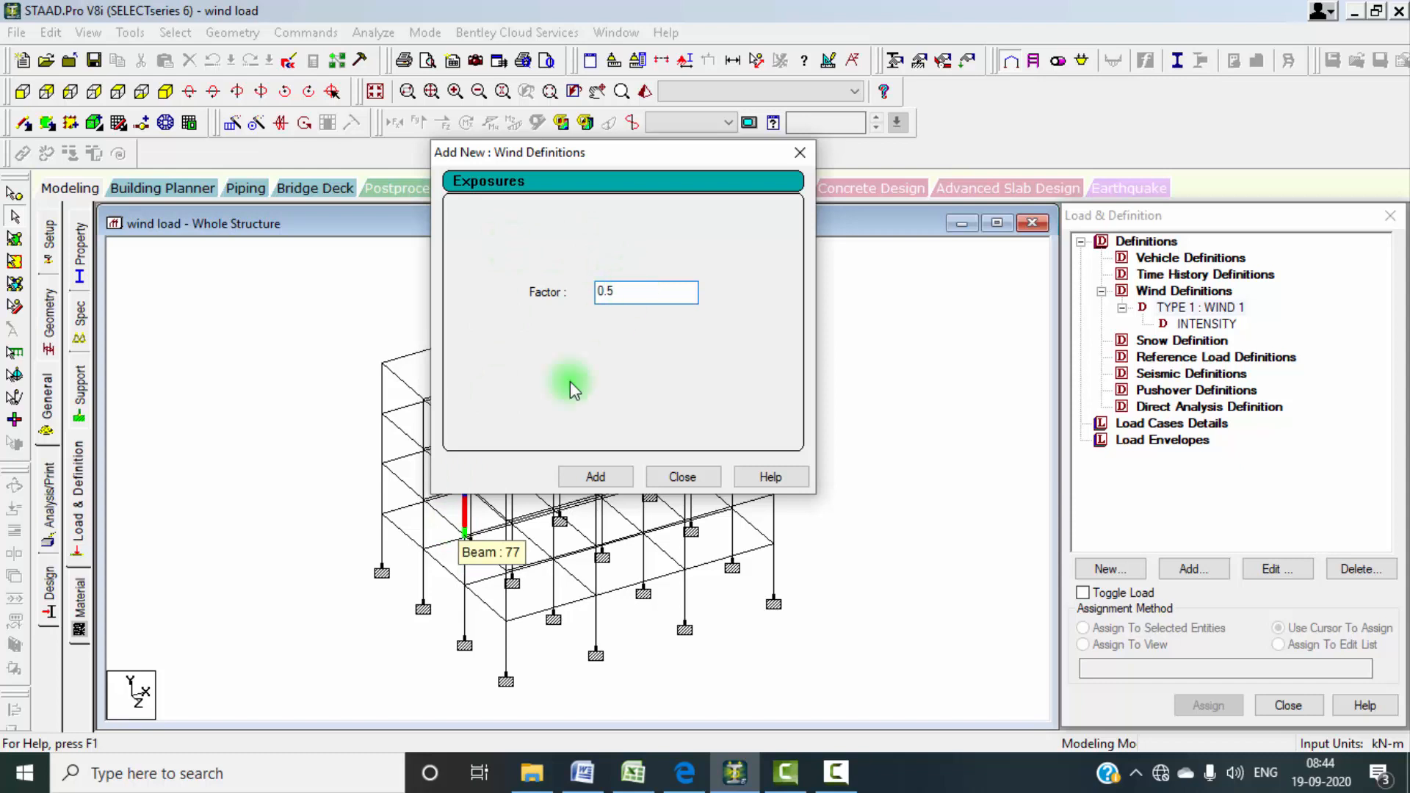
click(591, 477)
click(680, 477)
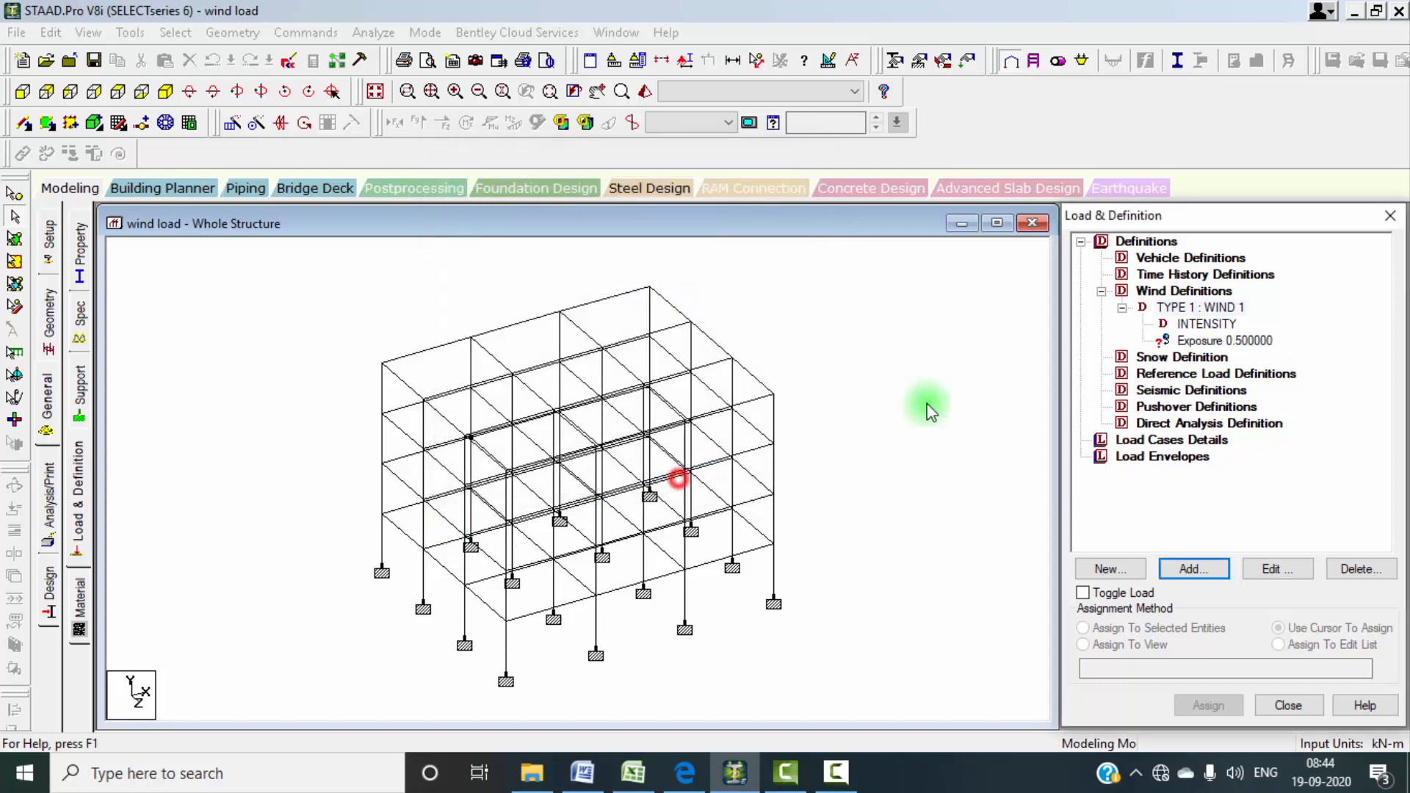
Step: Assign the 0.5 exposure to the whole structure using the Assign To View method
click(1234, 340)
click(1144, 645)
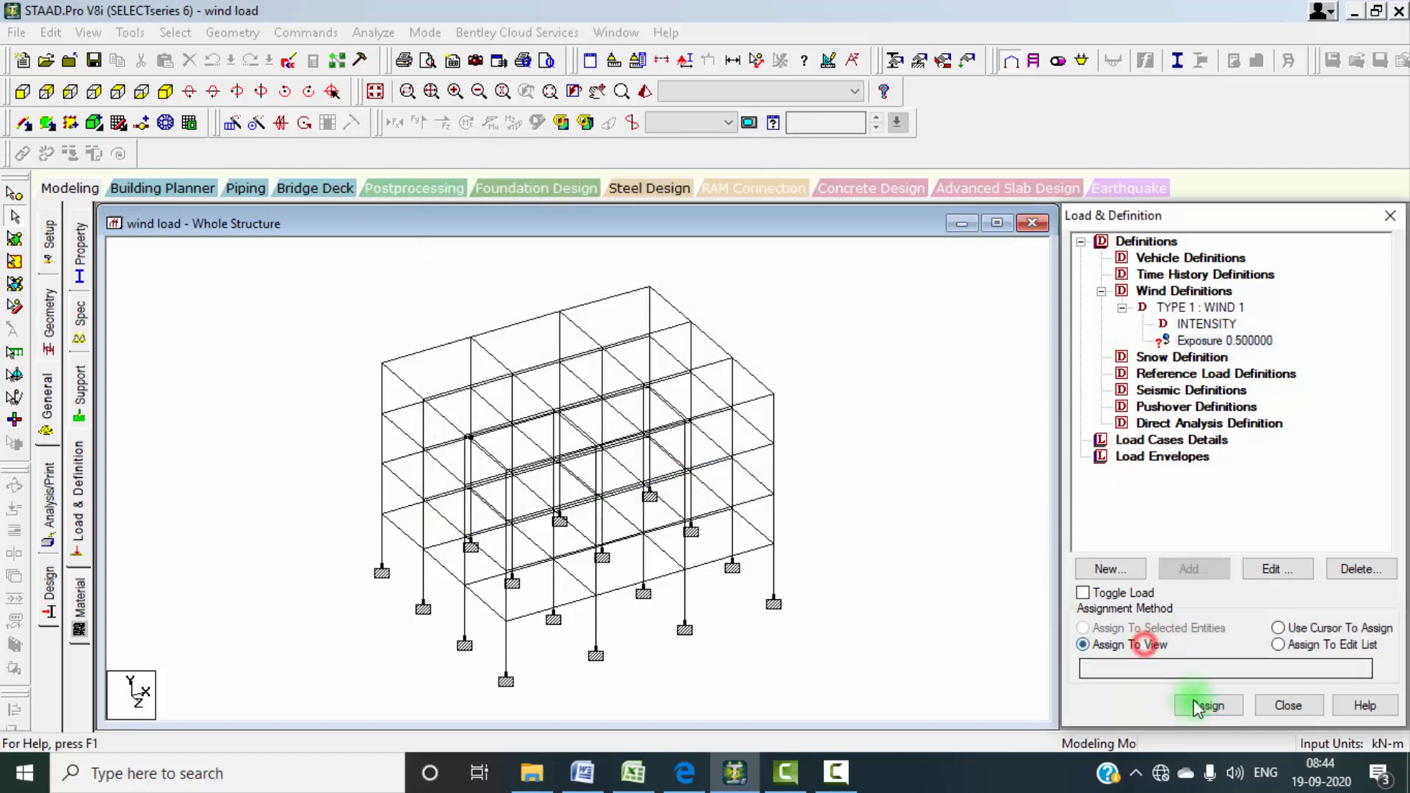
click(1204, 705)
click(1251, 519)
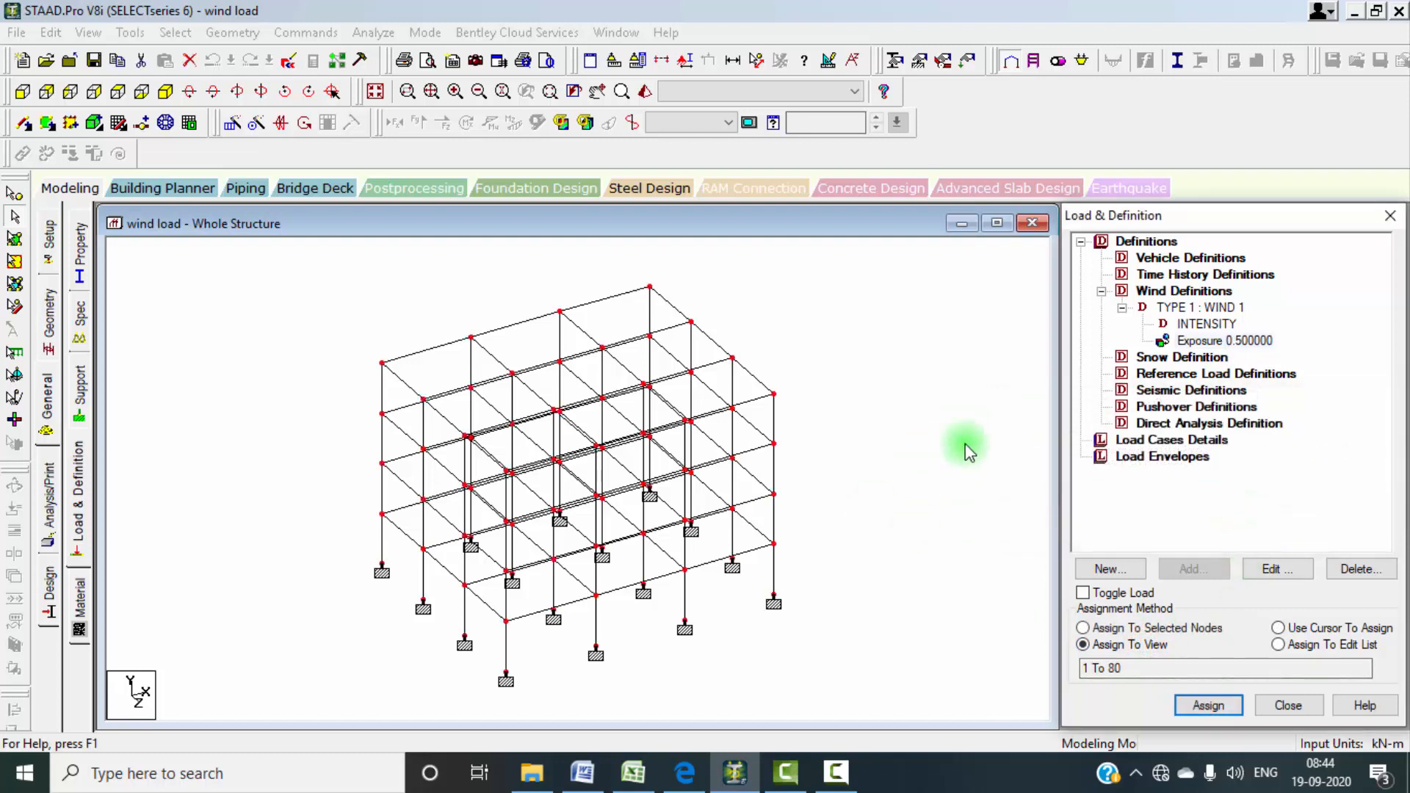
click(959, 433)
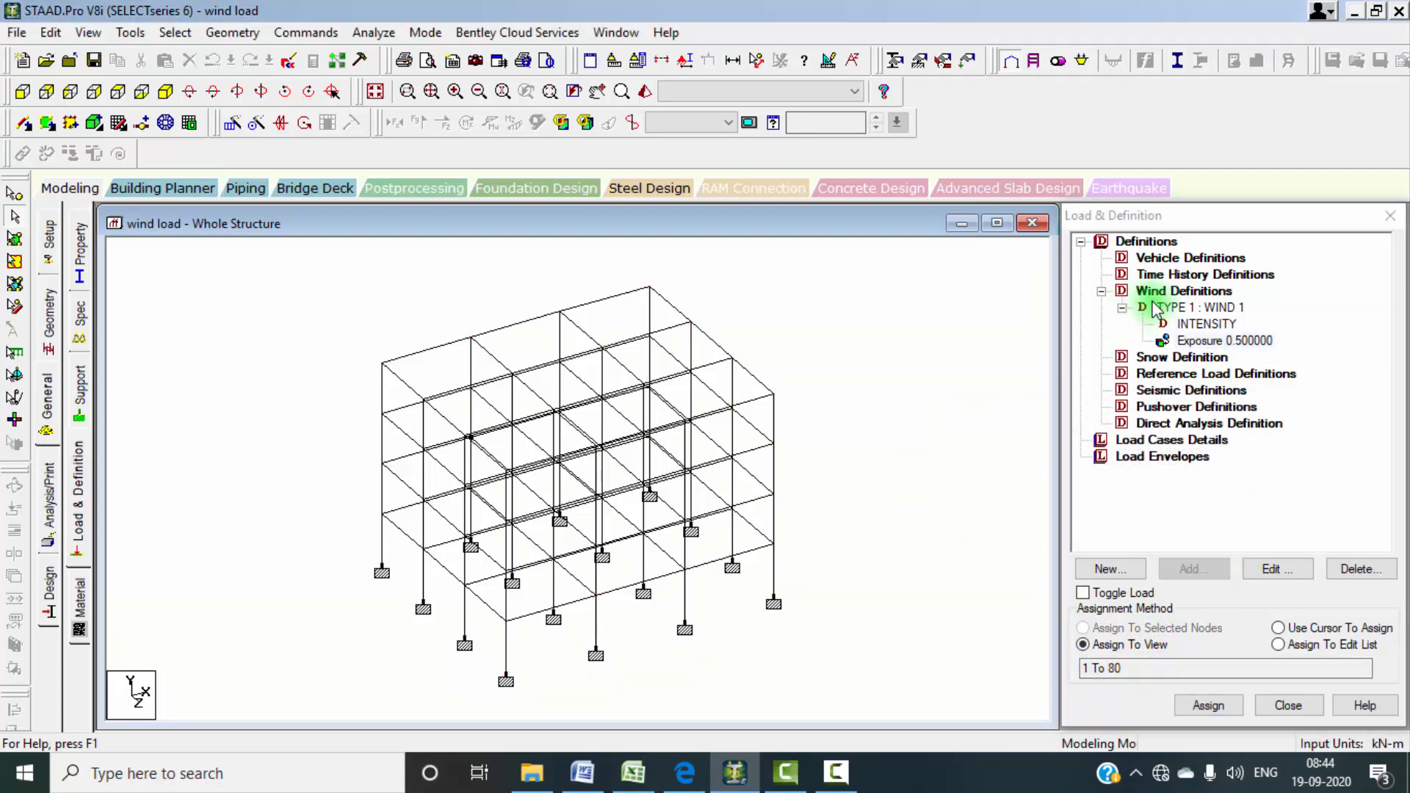
Step: Add primary load case 1 with loading type Dead and title "dead" under the load cases details
click(1102, 292)
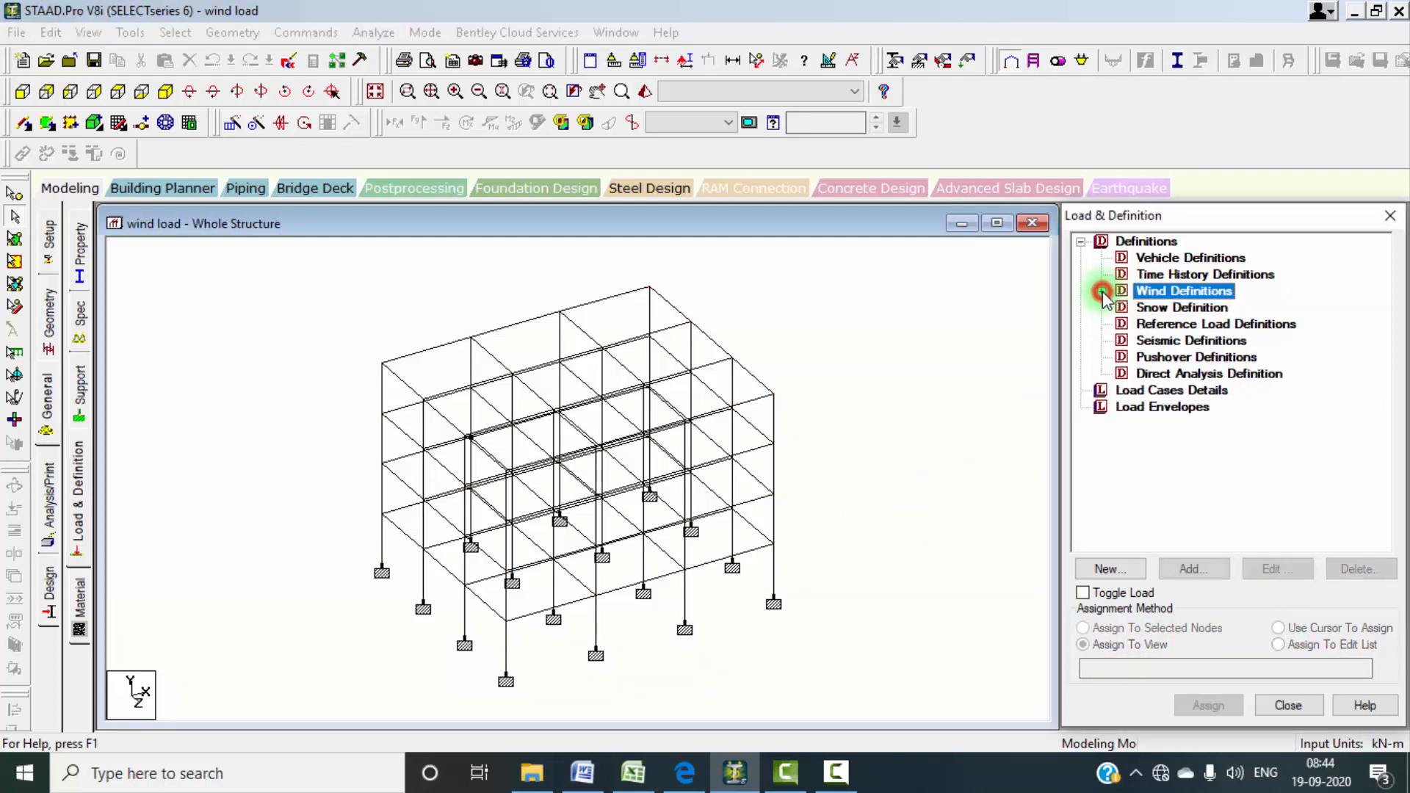
click(1080, 242)
click(1165, 262)
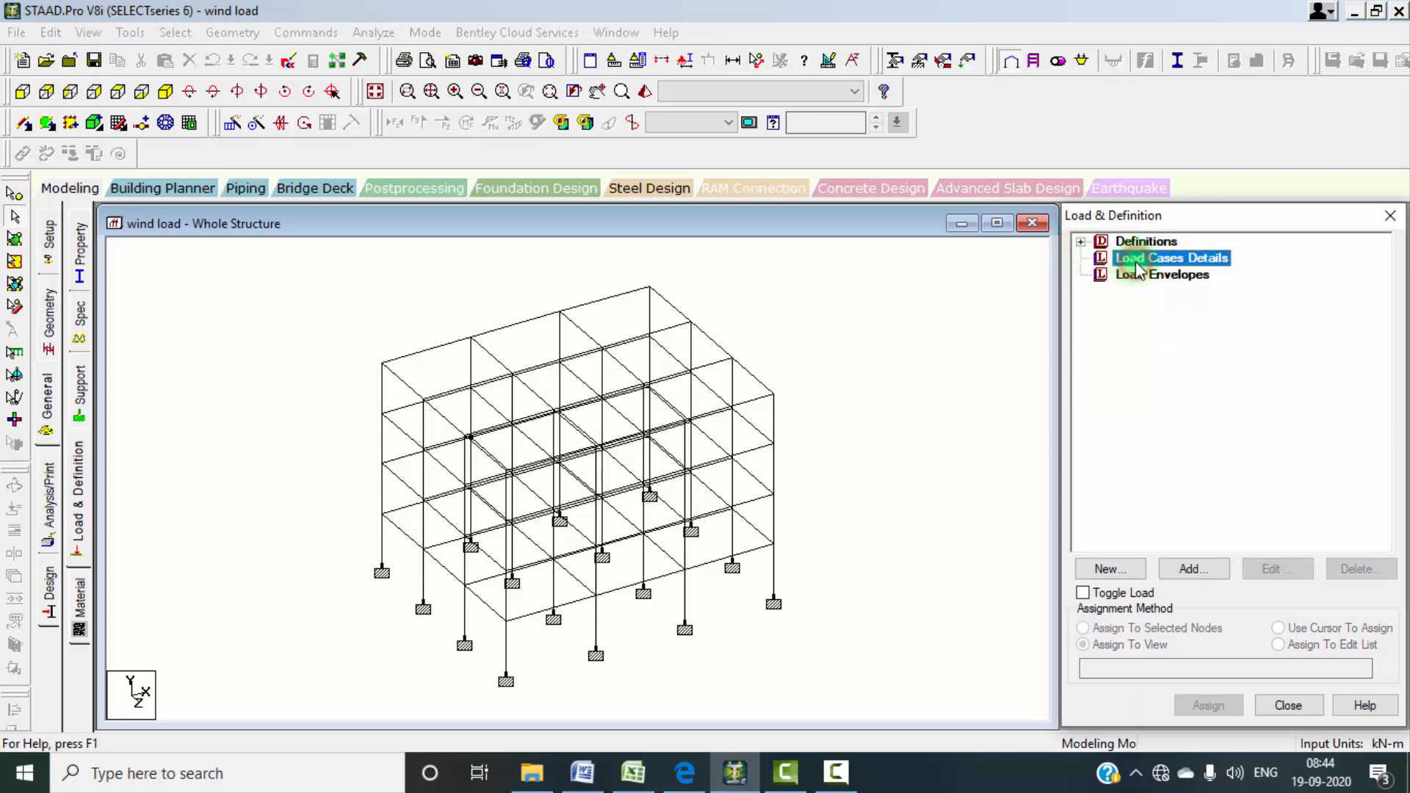
click(1191, 569)
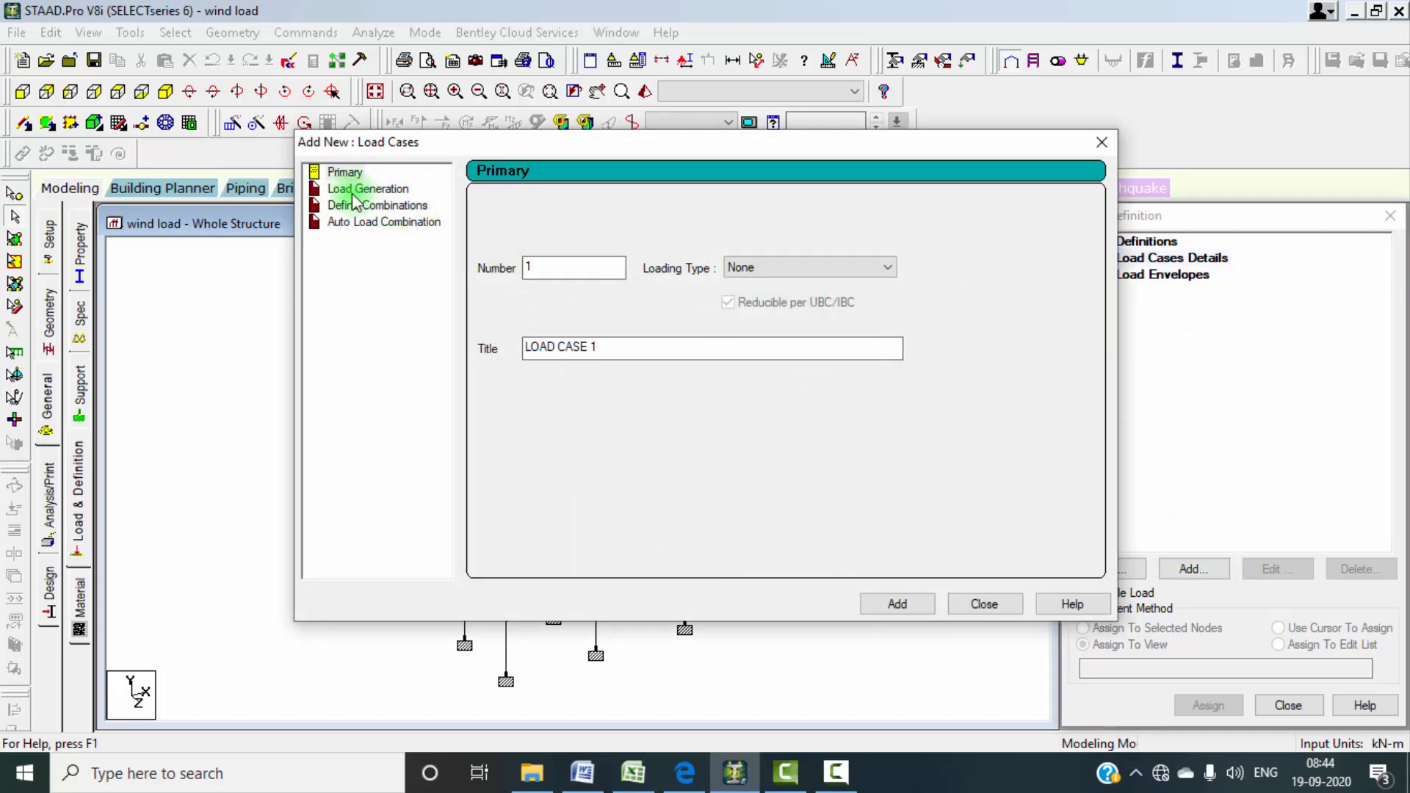
click(840, 267)
click(764, 278)
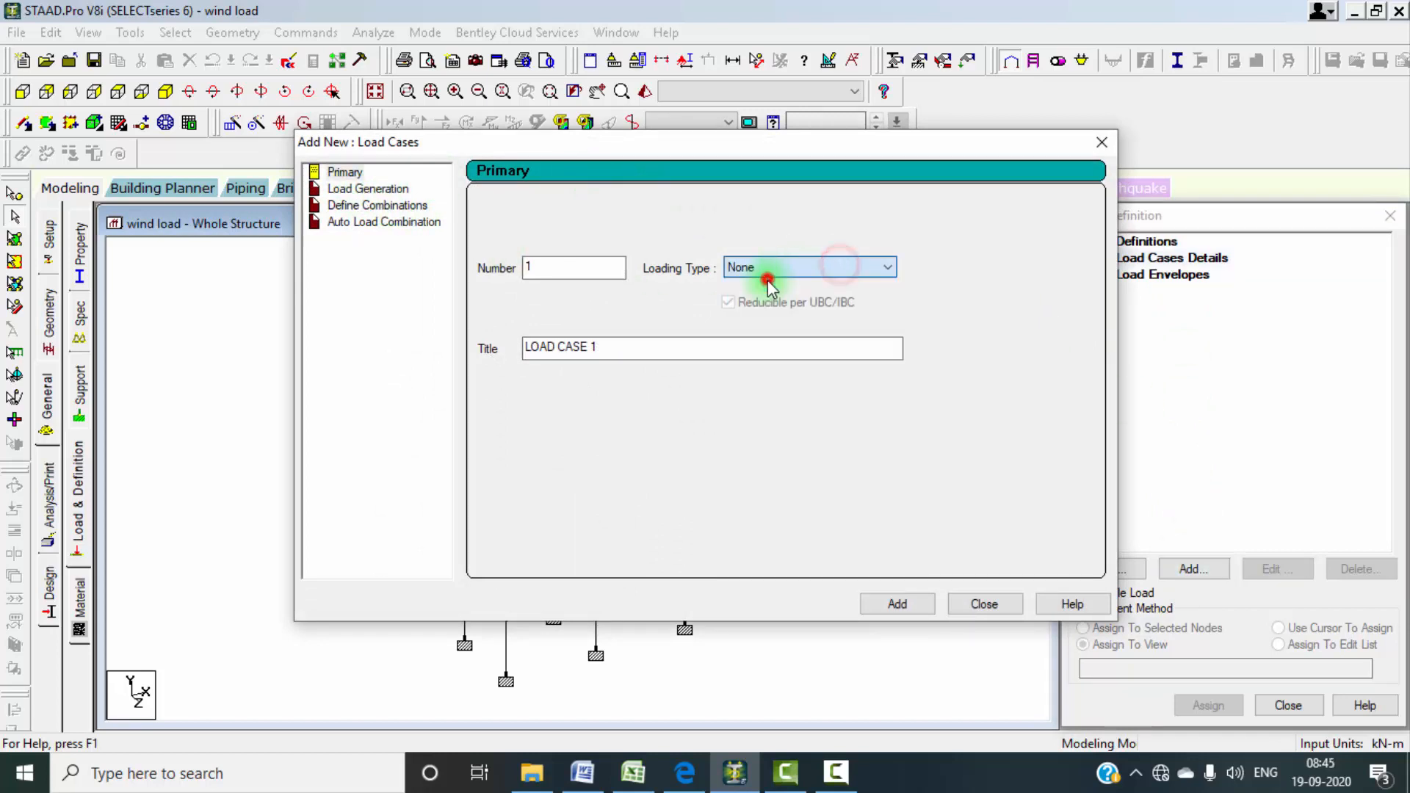
drag(619, 346, 390, 334)
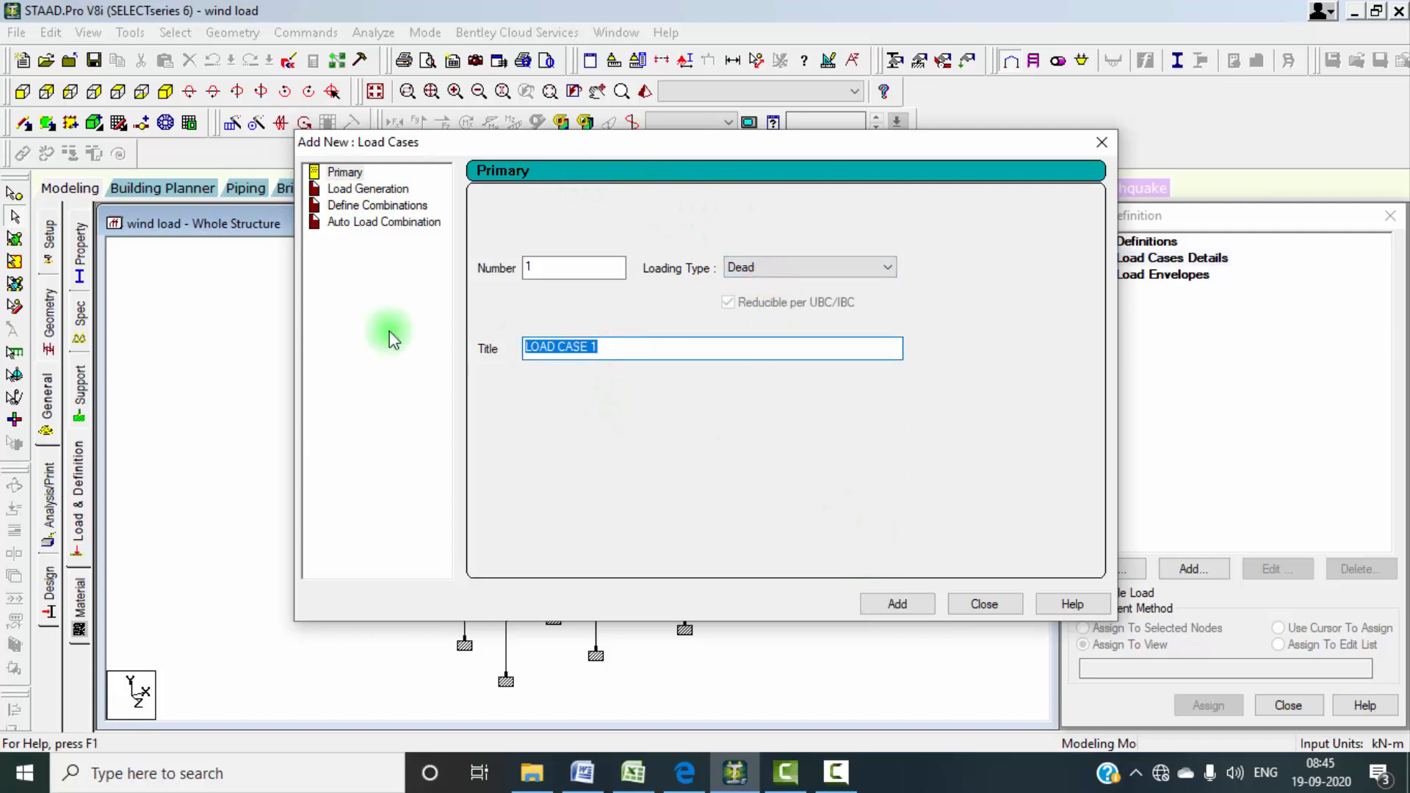
text(dead)
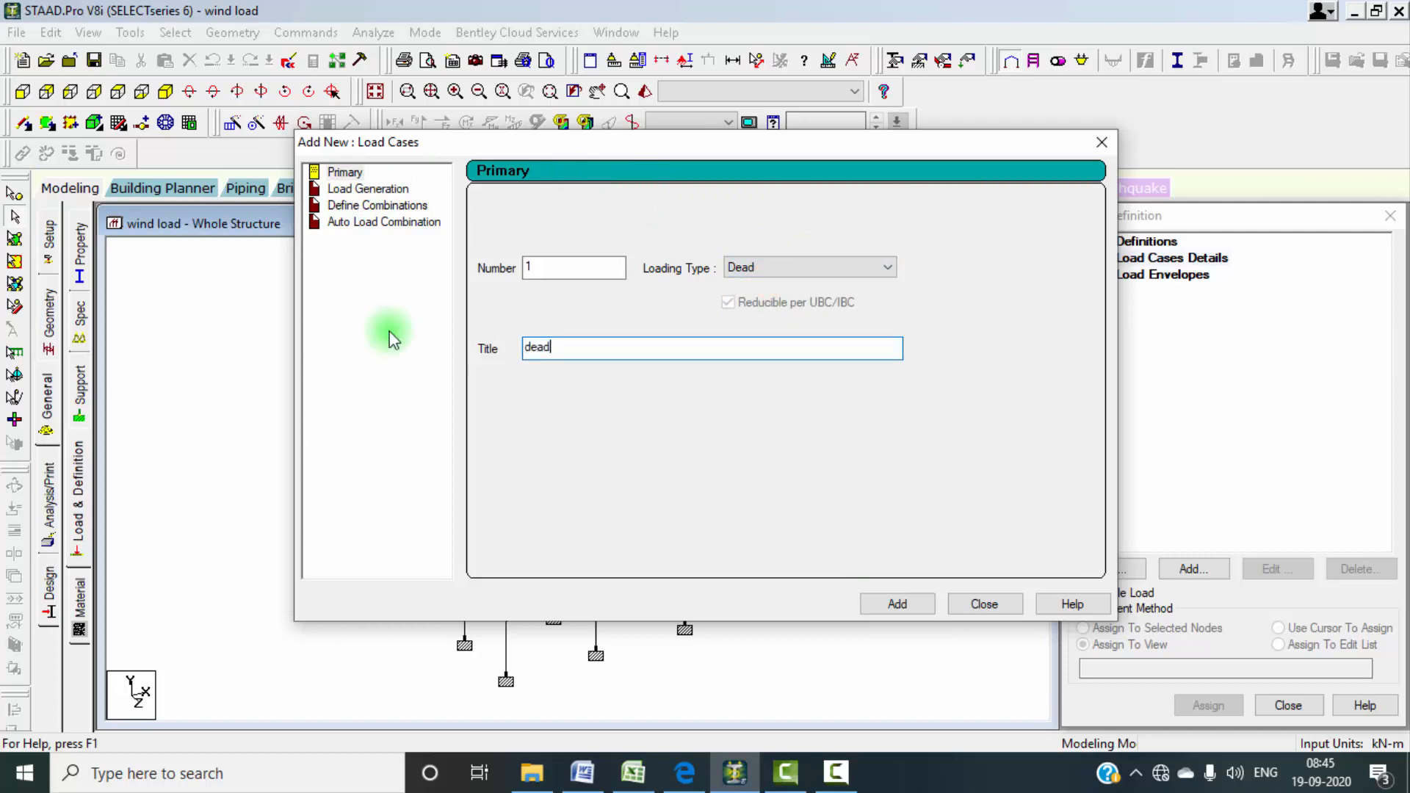
click(897, 604)
Step: Add primary load case 2 with loading type Live and title "live"
click(849, 268)
click(746, 301)
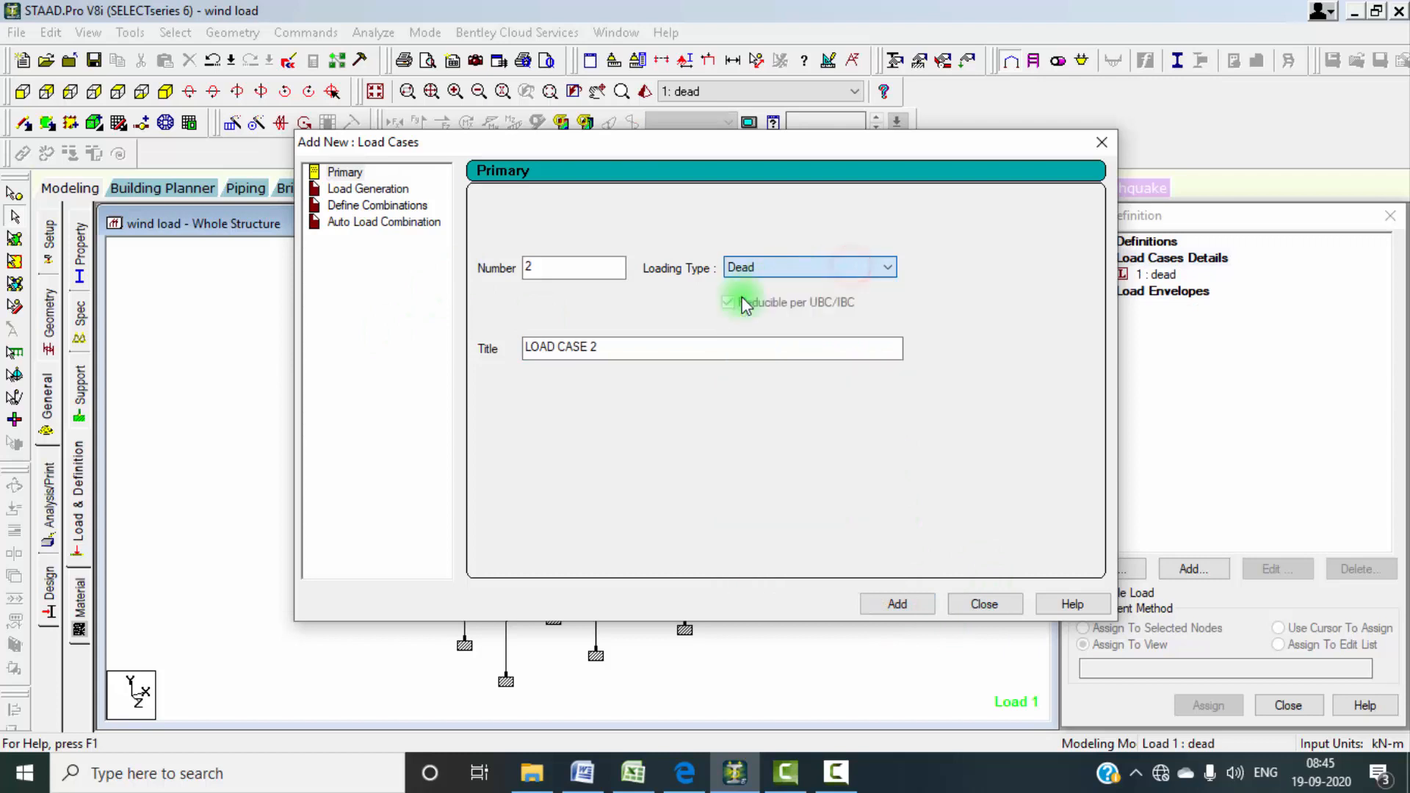
drag(607, 346, 425, 337)
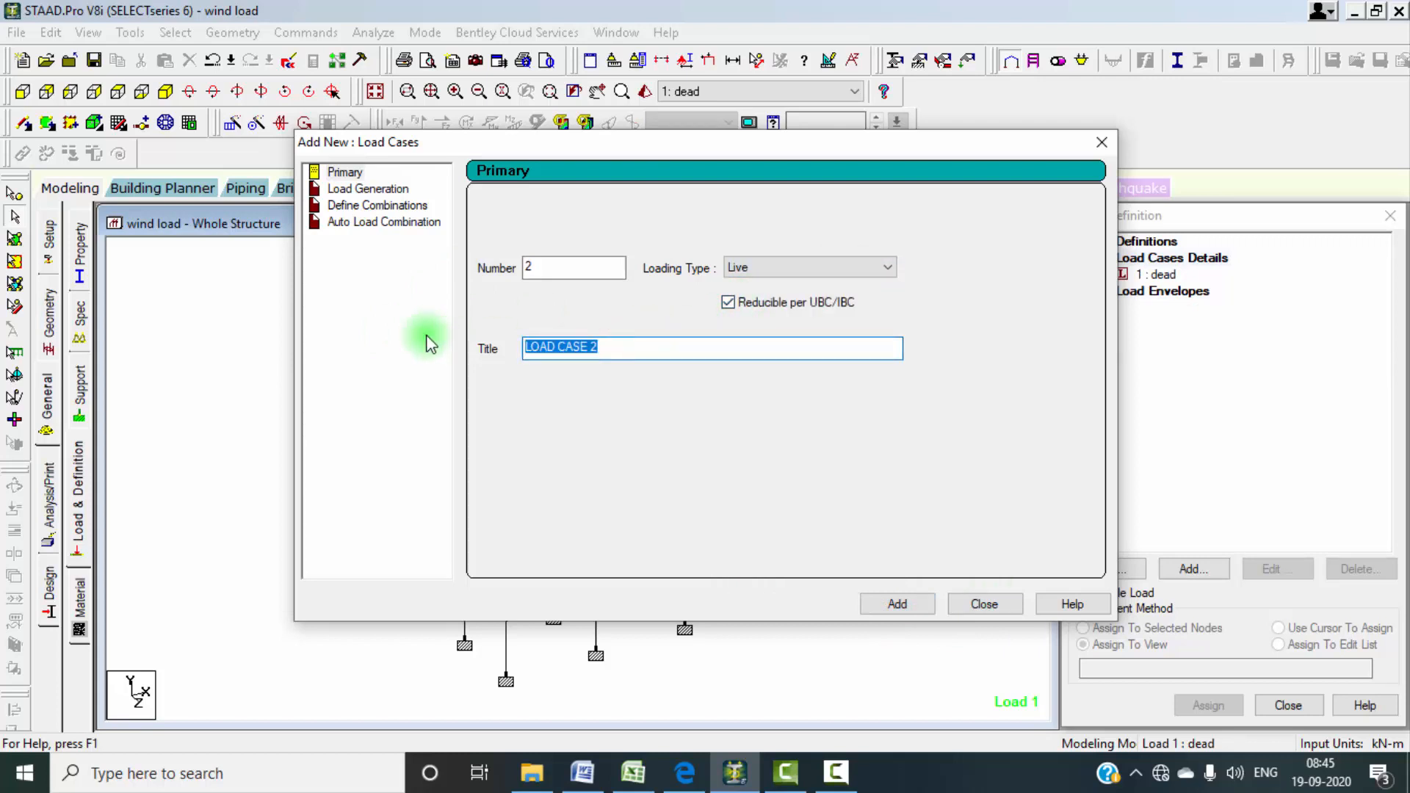
text(live)
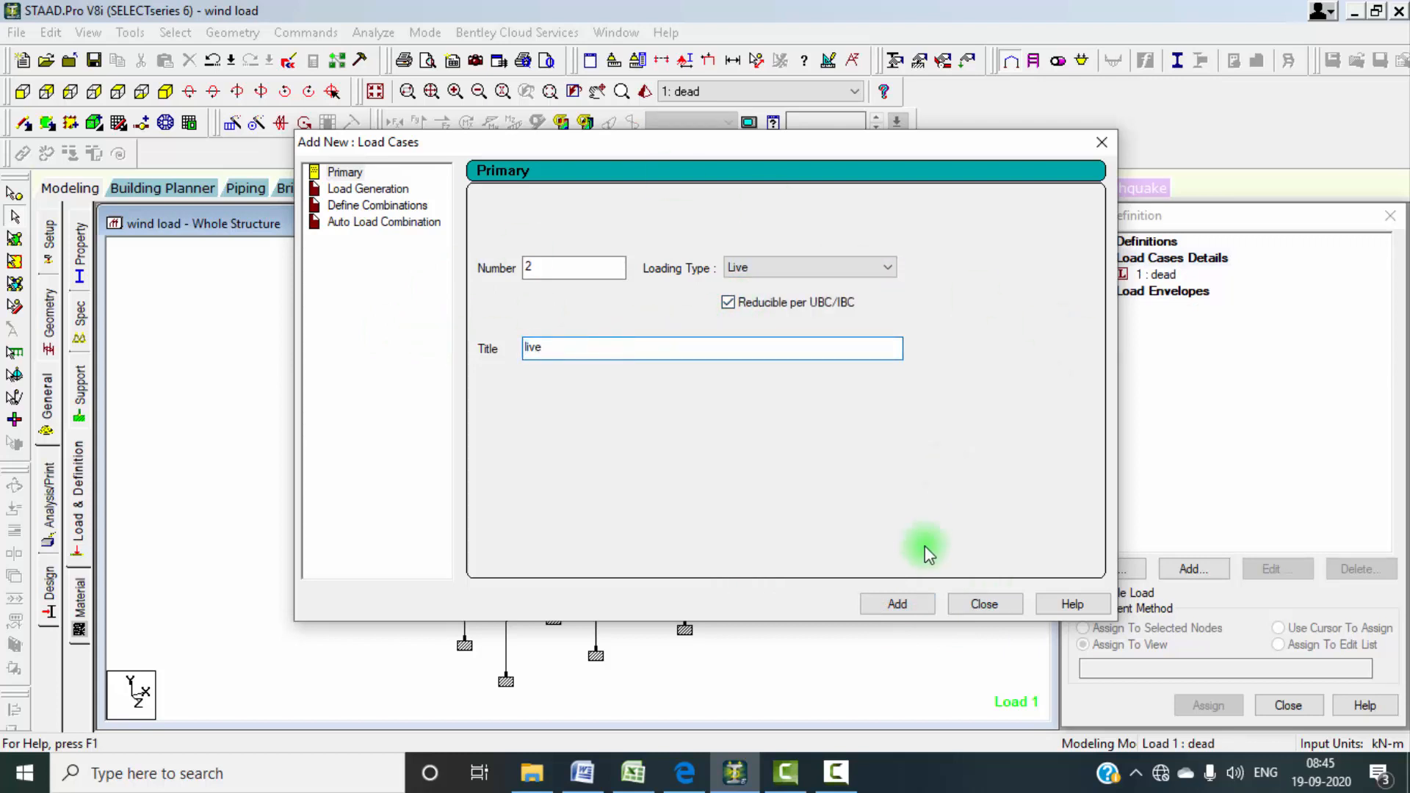
click(911, 603)
Step: Add two primary load cases of loading type Wind, number 3 titled "x" and number 4 titled "-x"
click(850, 267)
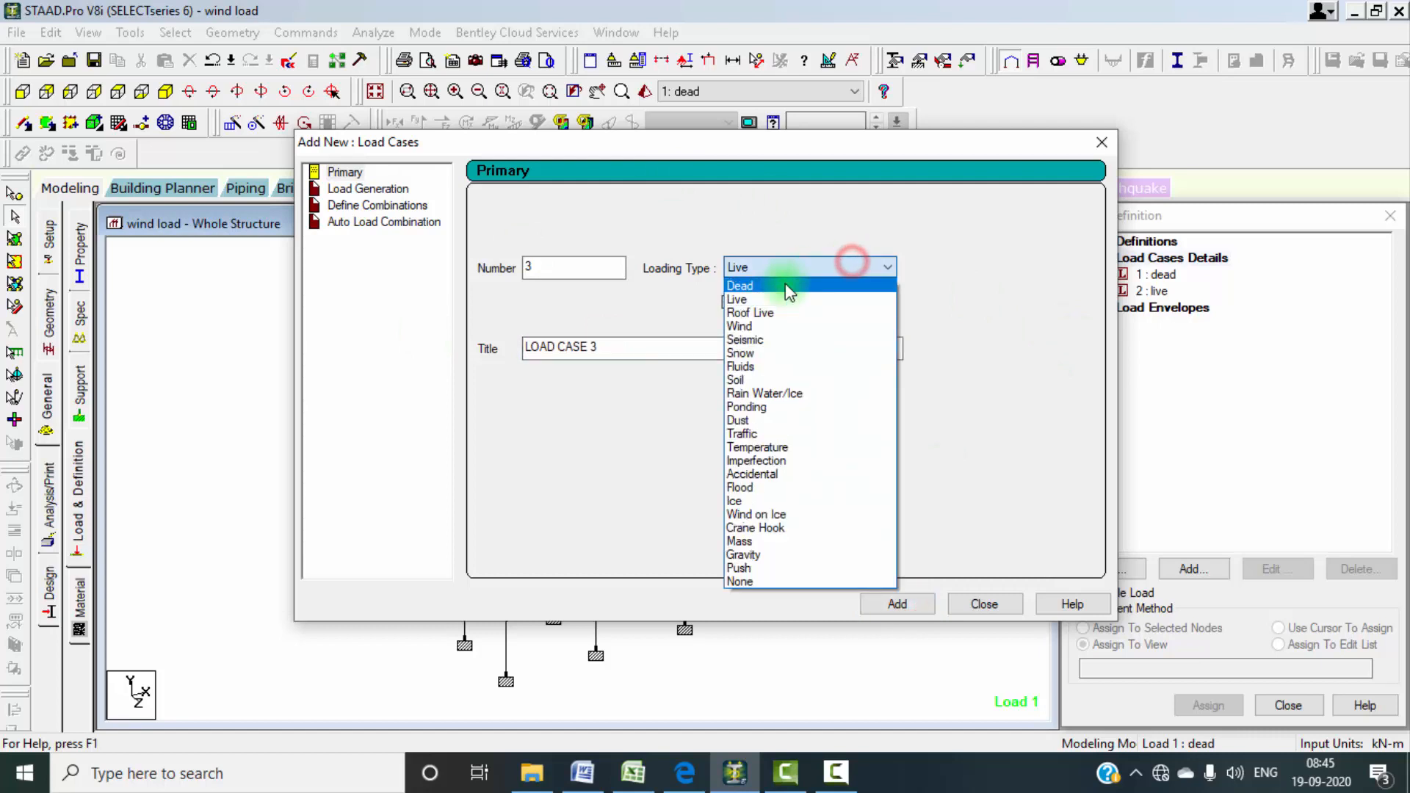
click(751, 324)
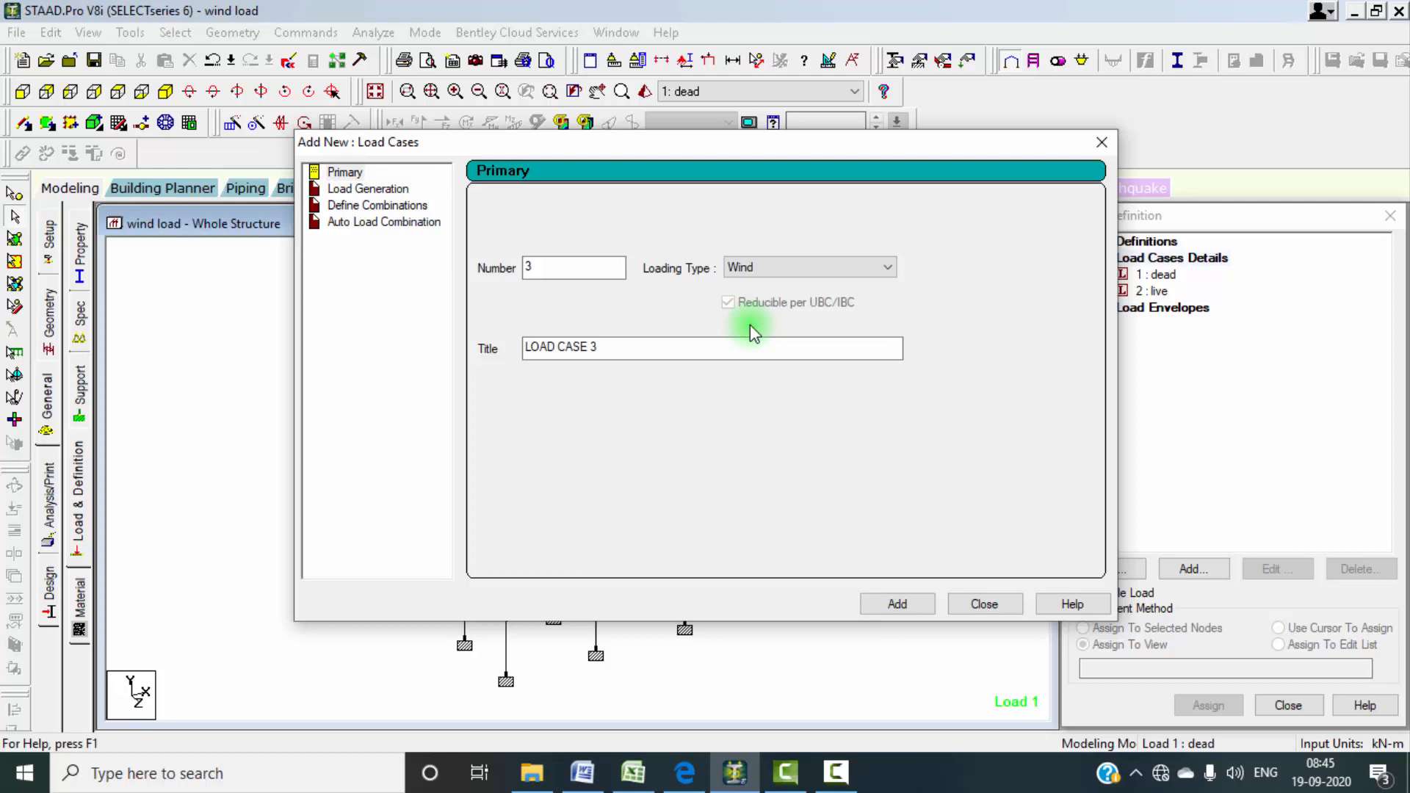
drag(673, 345, 396, 340)
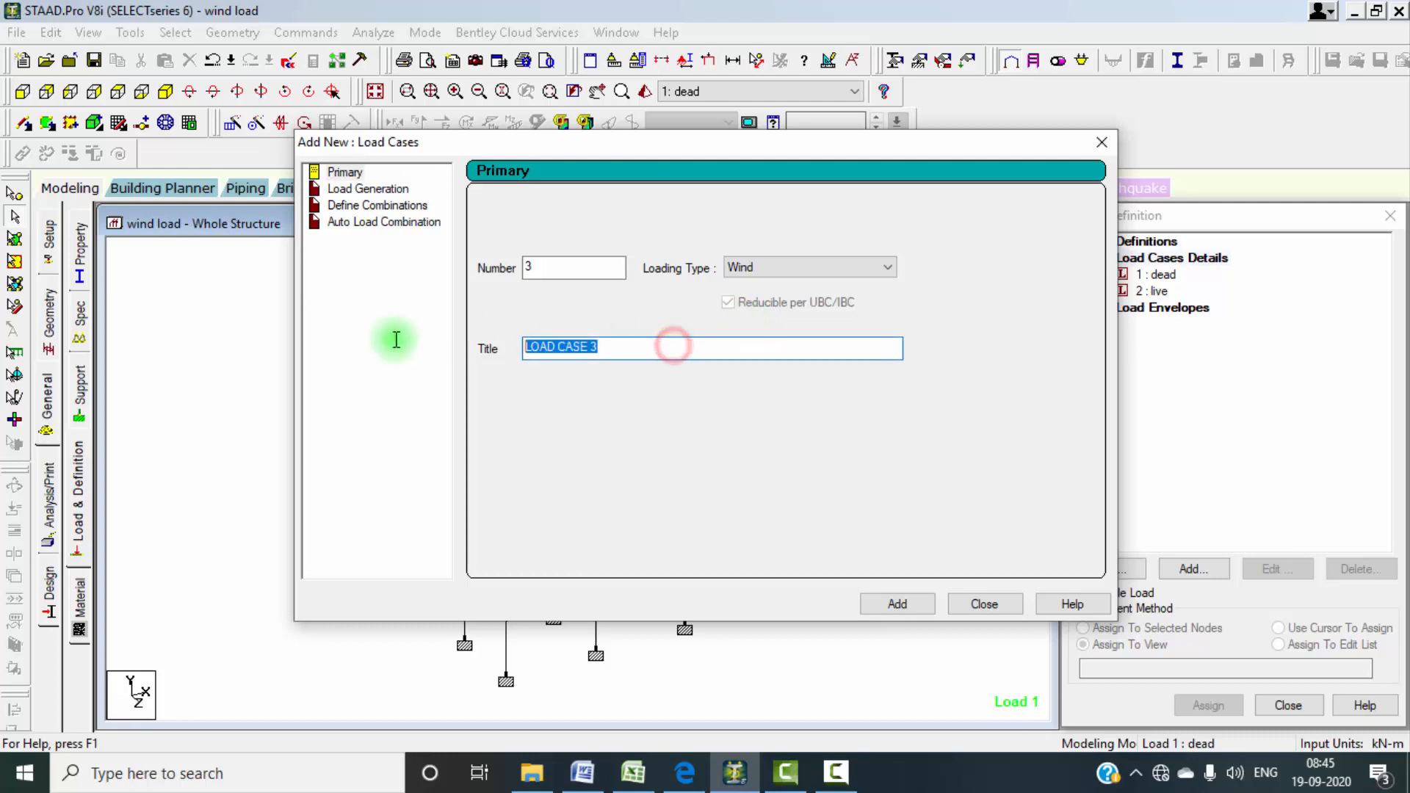
text(x)
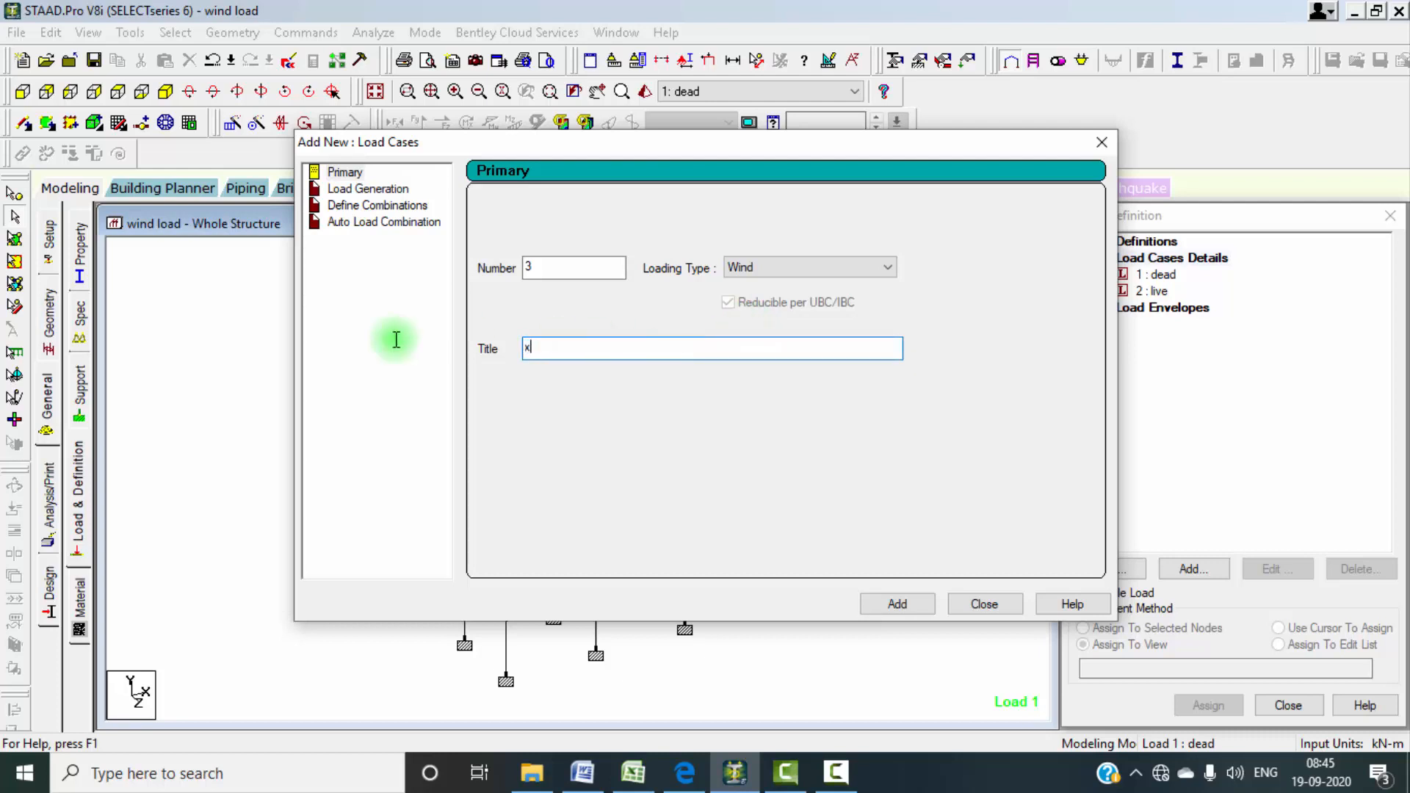
click(906, 599)
drag(629, 346, 434, 345)
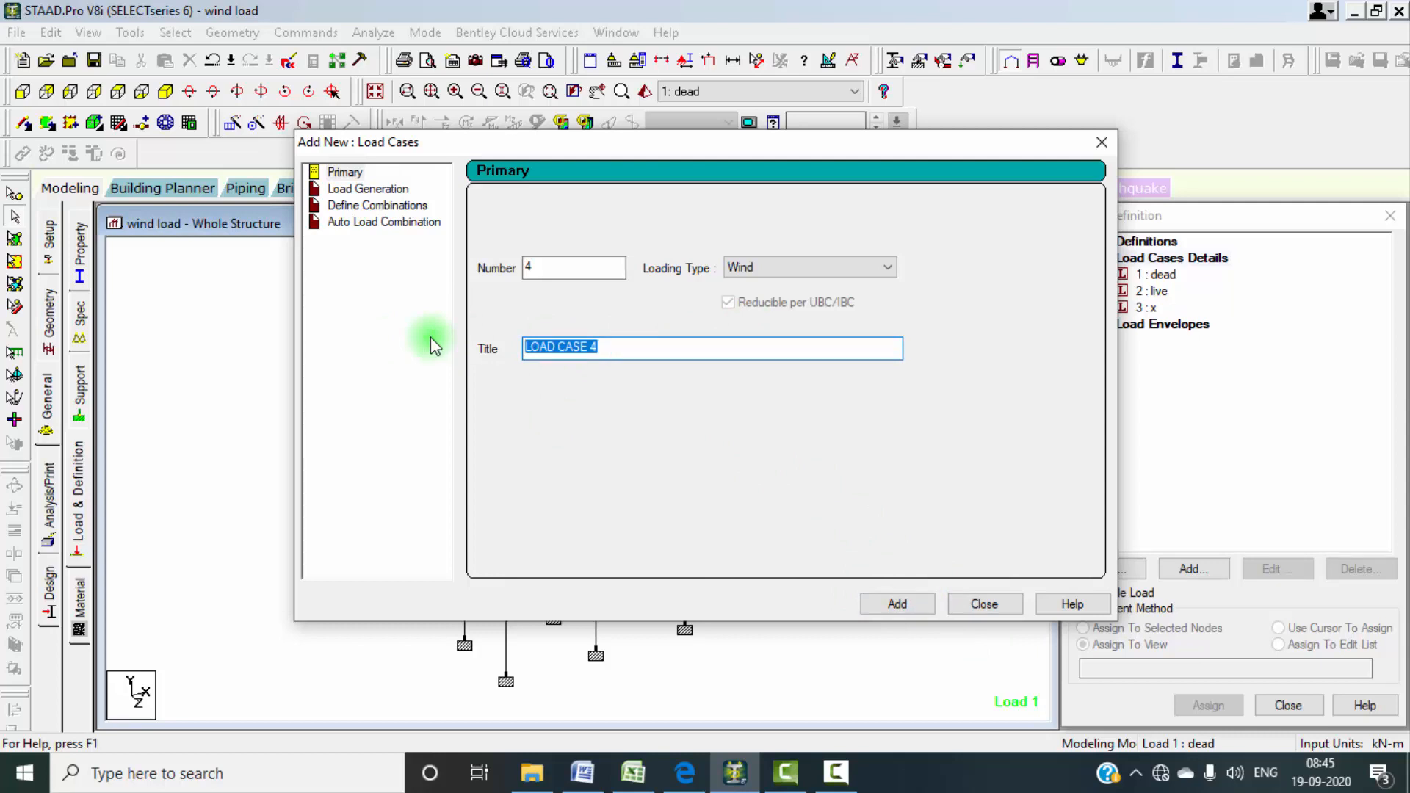
text(x)
click(897, 603)
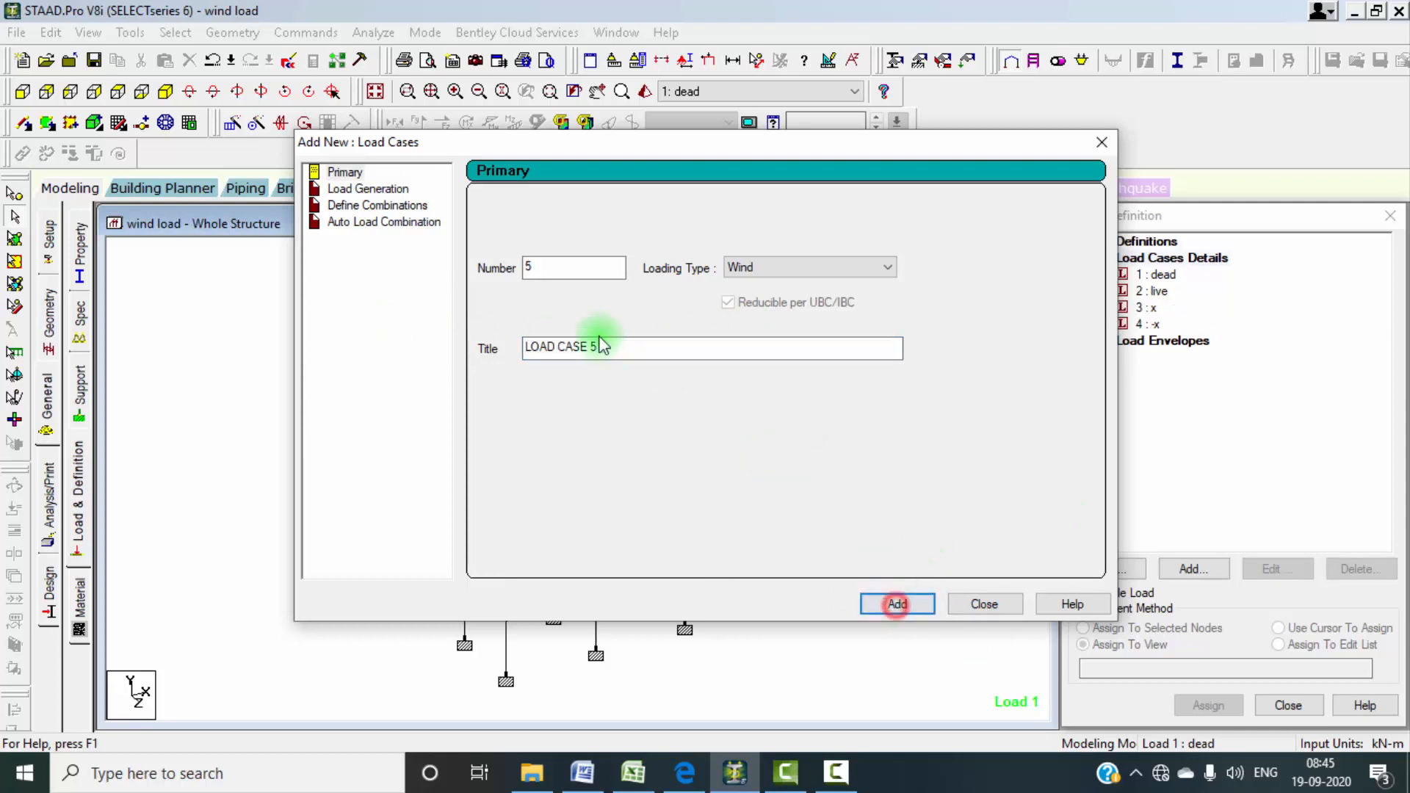
Step: Add Wind load cases 5 titled "z" and 6 titled "-z", and finish creating load cases
drag(604, 350, 438, 337)
text(-)
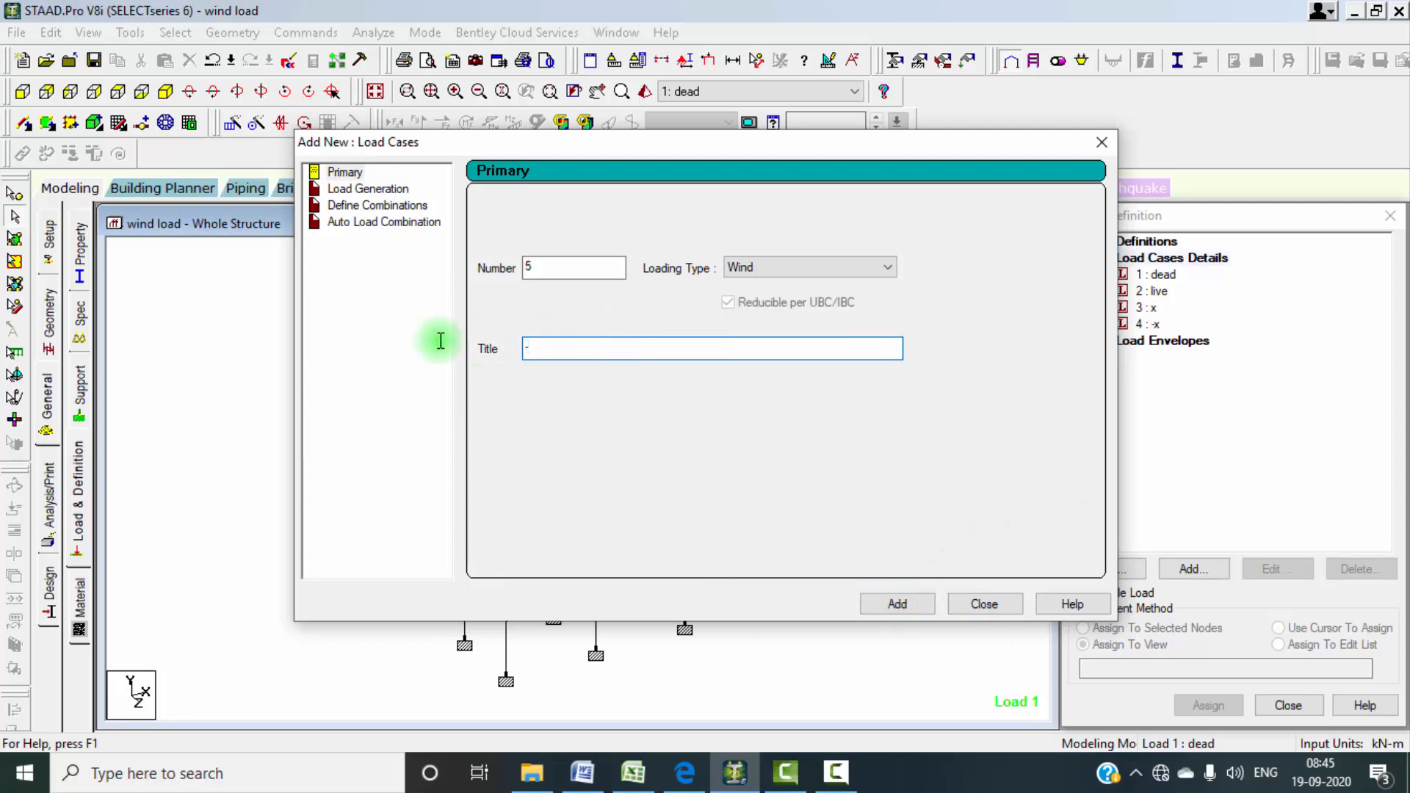
key(BackSpace)
text(z)
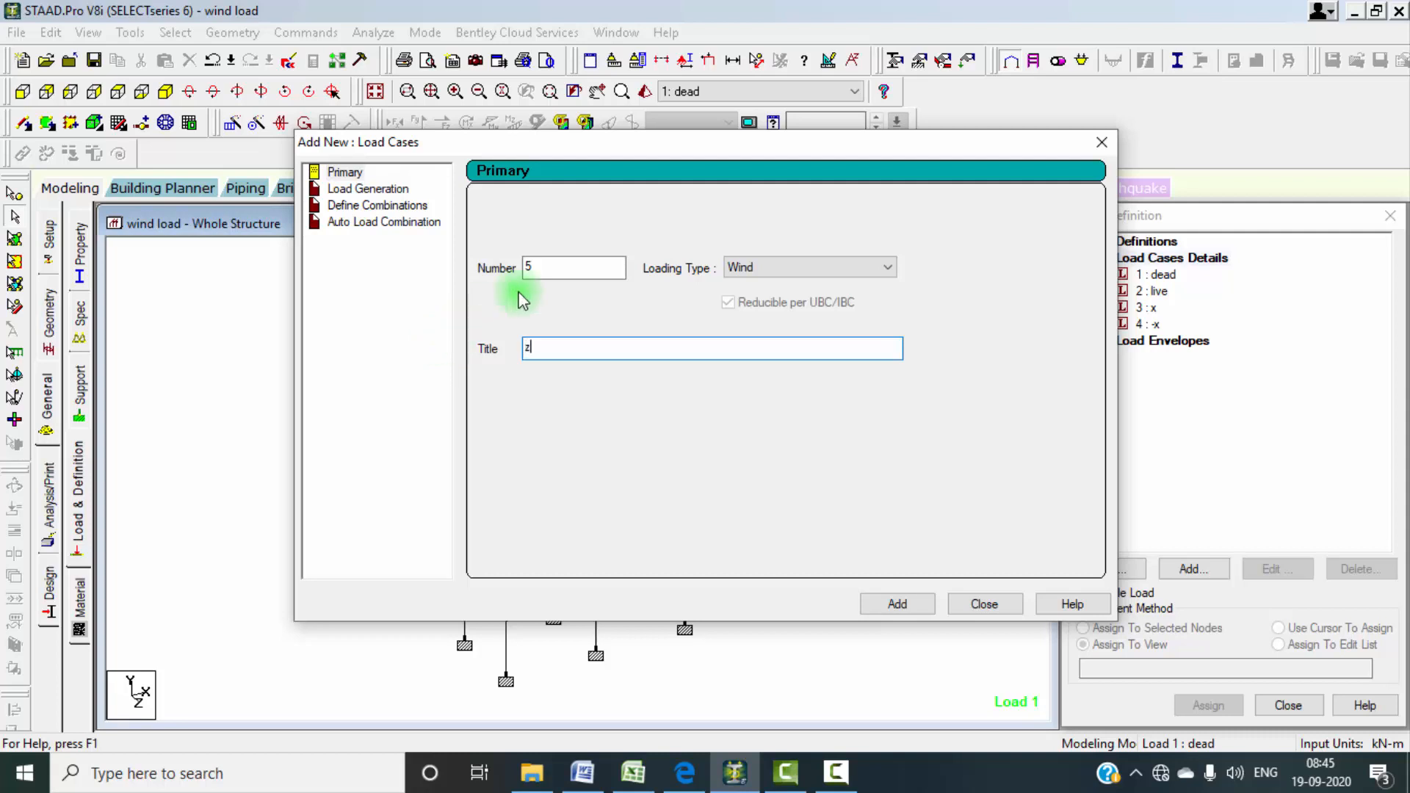
click(917, 604)
drag(645, 350, 387, 337)
text(-)
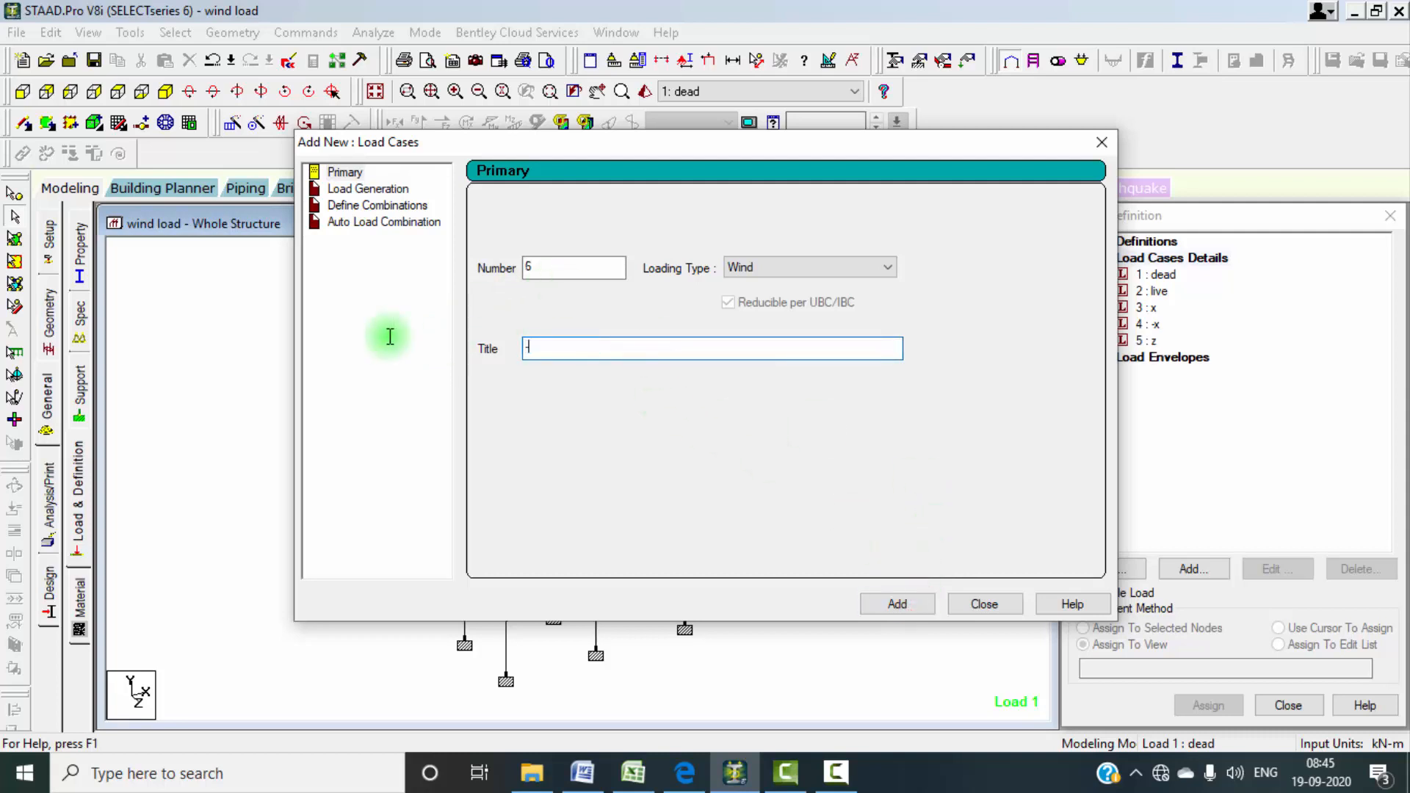
text(z)
click(894, 603)
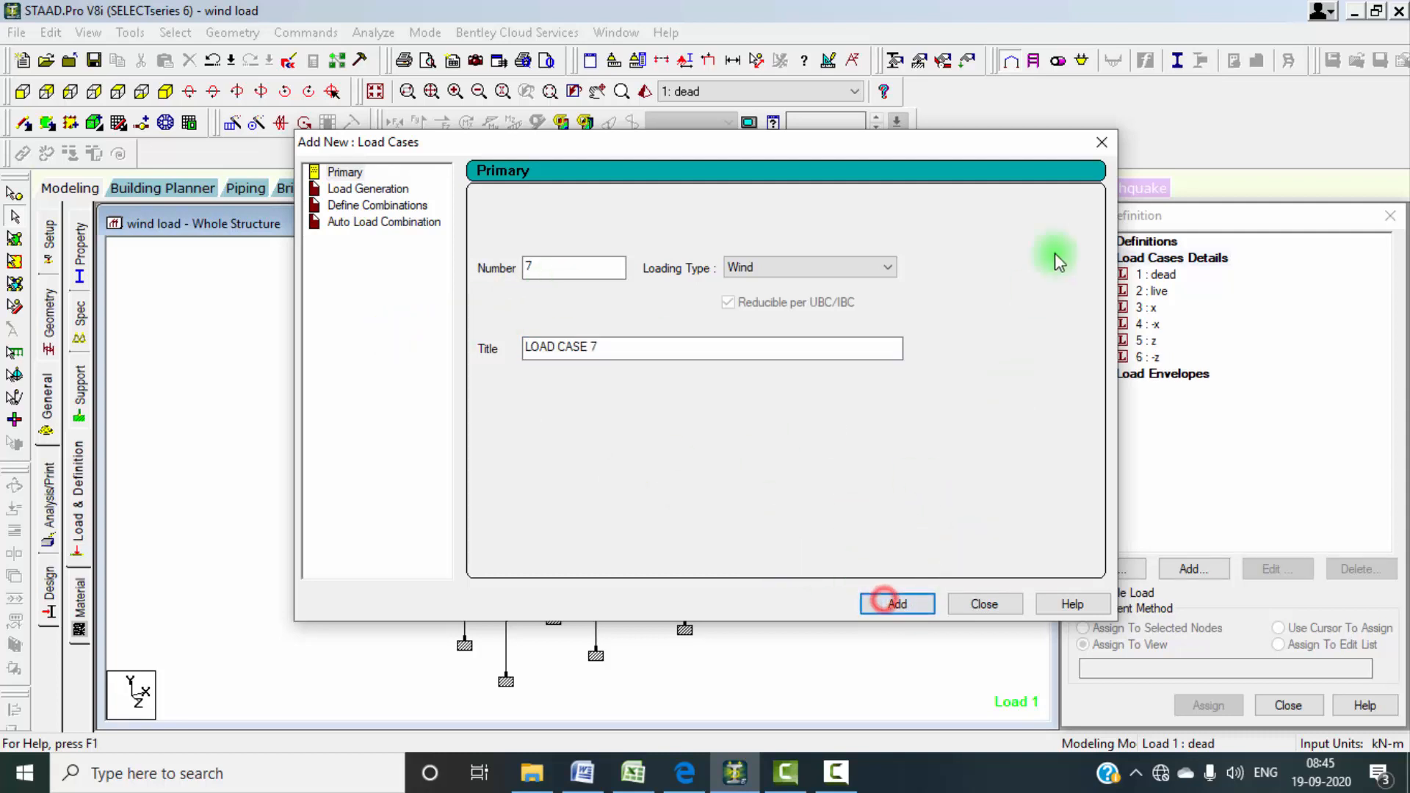
click(984, 603)
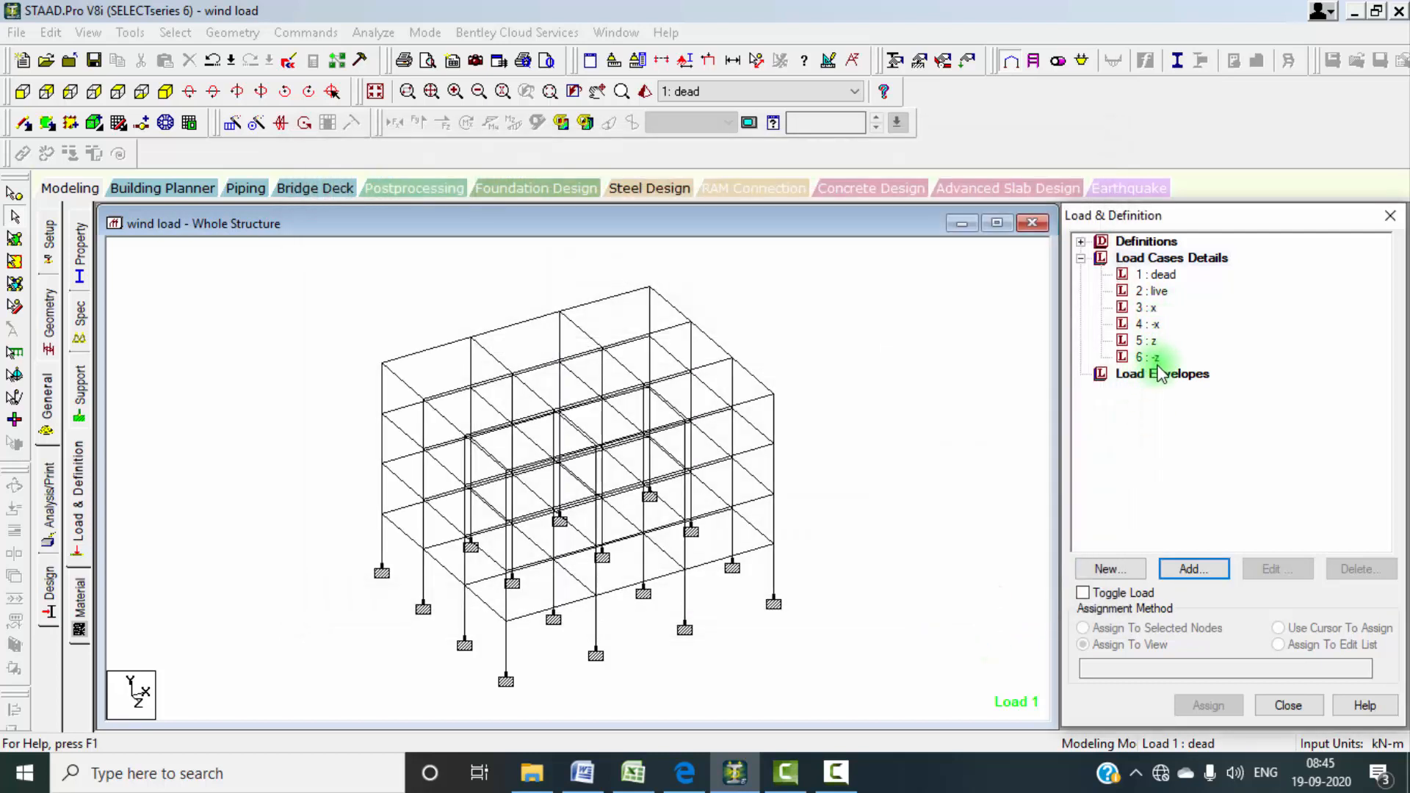
Step: Add a selfweight load in the Y direction with factor -1 to the dead load case
click(1159, 273)
click(1211, 570)
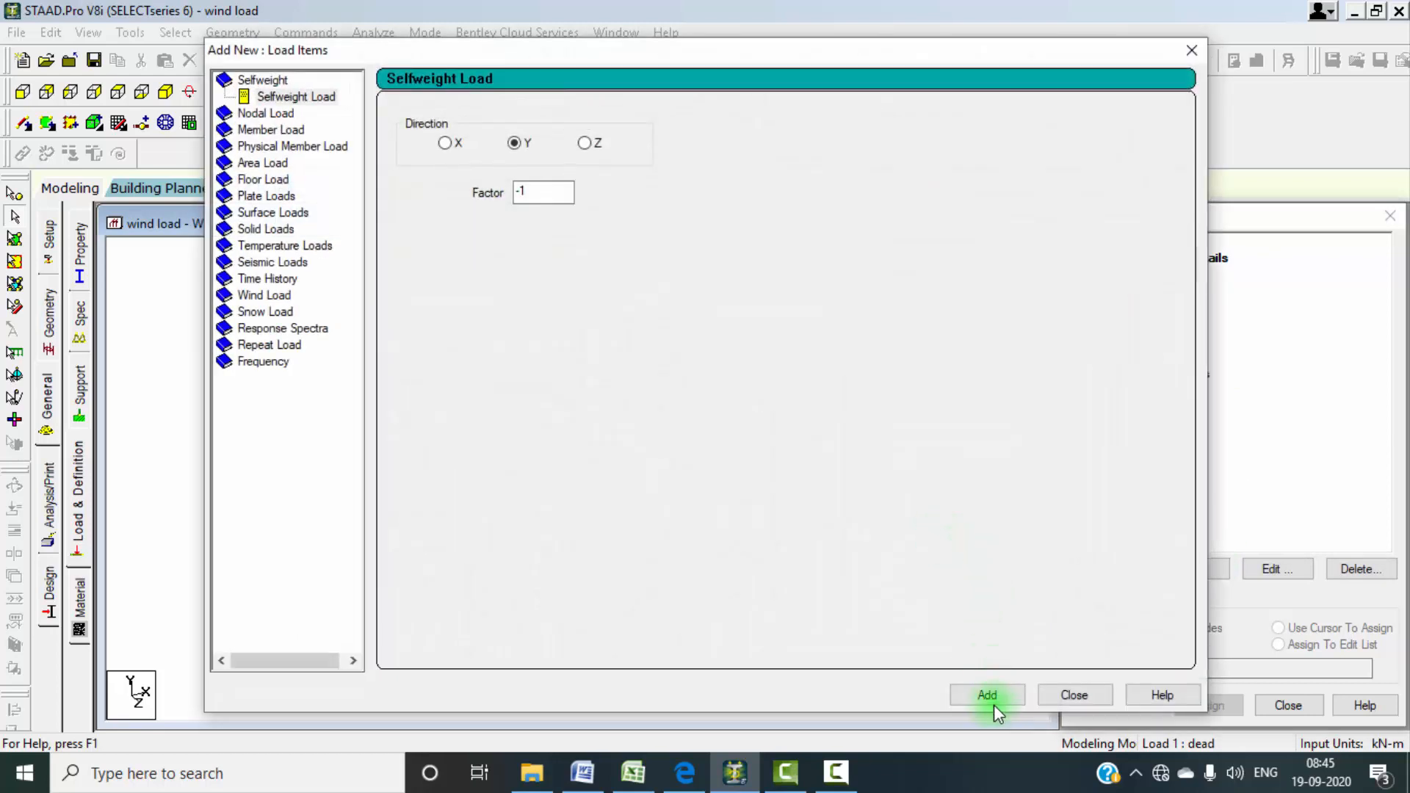
click(988, 695)
Step: Add a floor load of -3 kN/m2 in Global Y to the dead case, with a Y range from 0 to 27 m
click(276, 181)
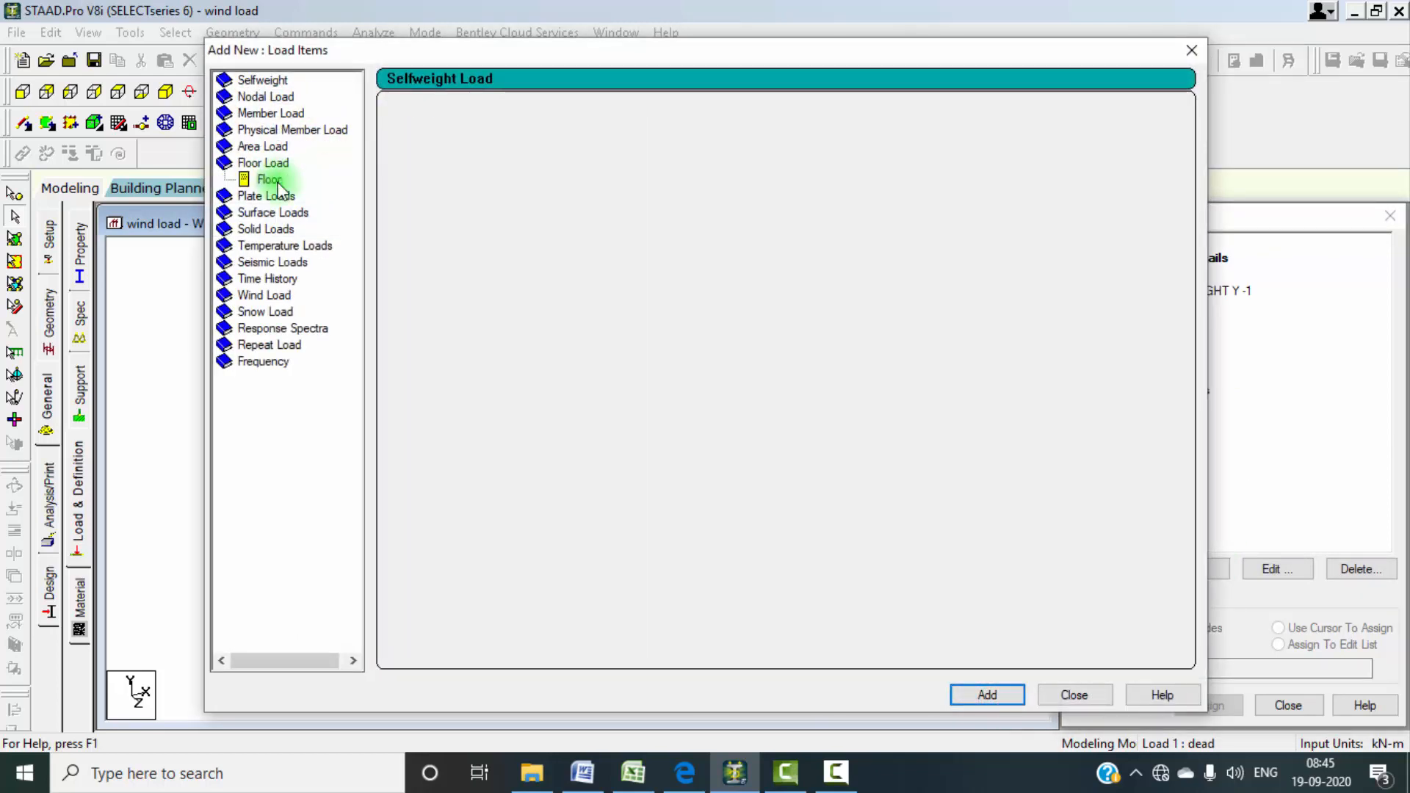
double_click(497, 211)
key(BackSpace)
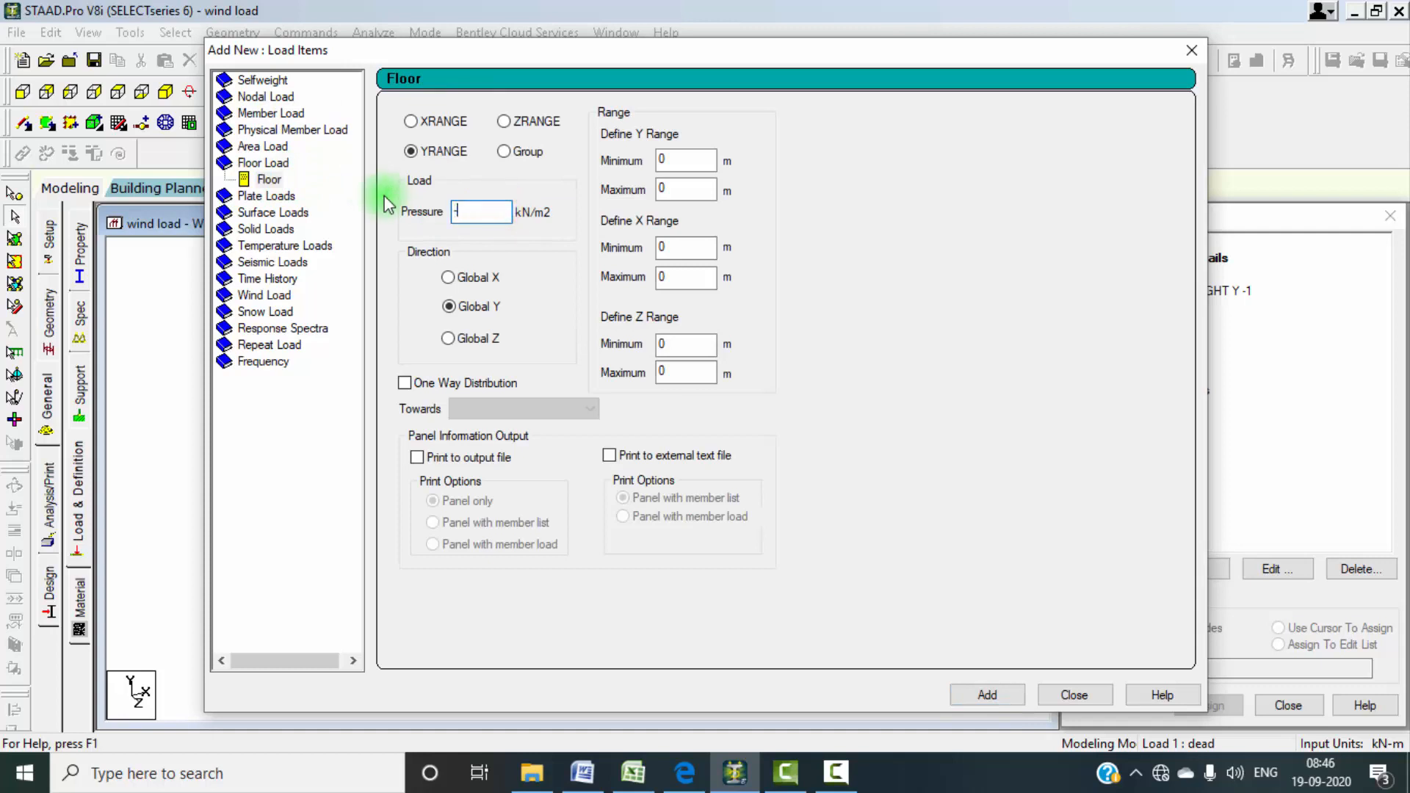
text(-3)
double_click(657, 190)
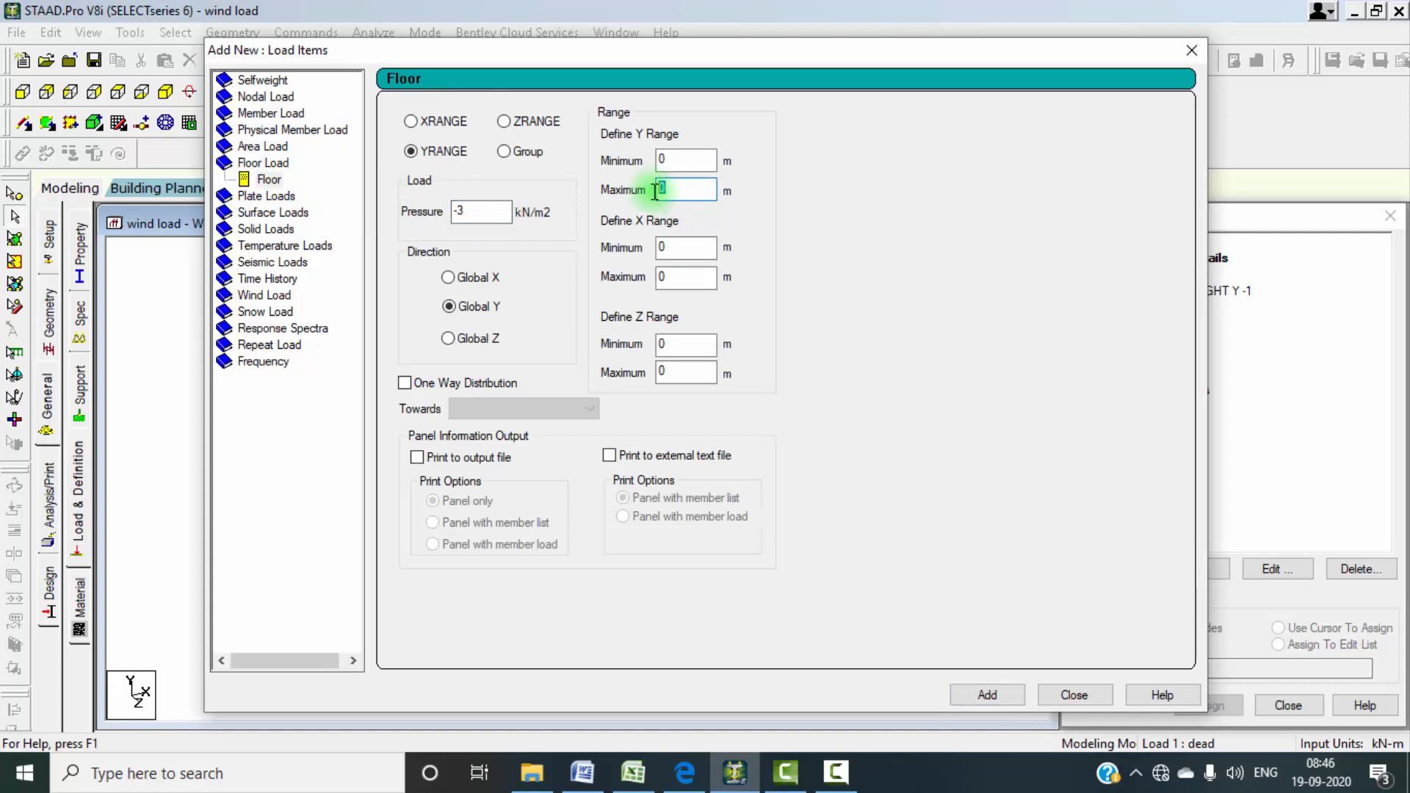
text(27)
click(966, 691)
click(1067, 697)
Step: Assign the dead case's selfweight load to the whole structure using Assign To View, and display its floor load
click(1144, 293)
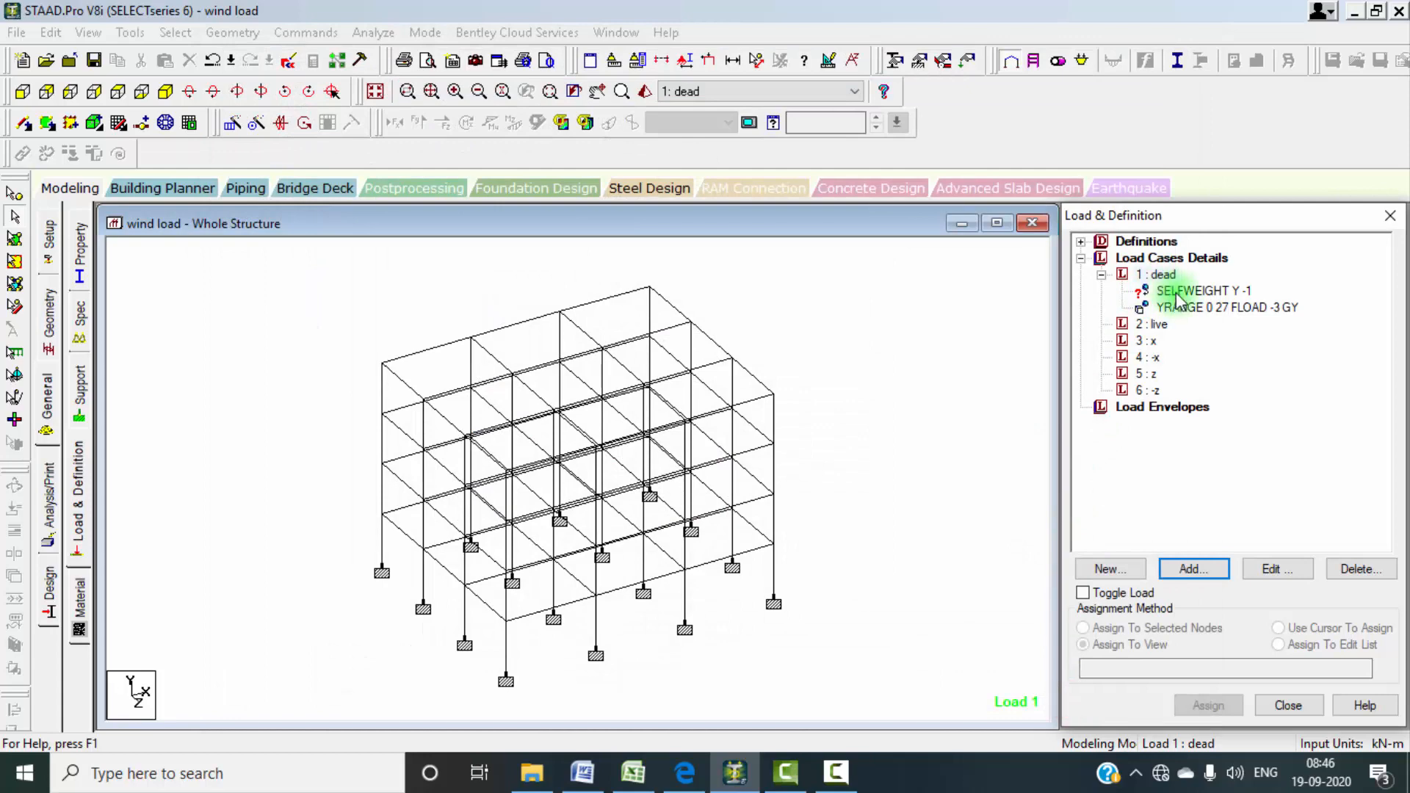
click(1197, 706)
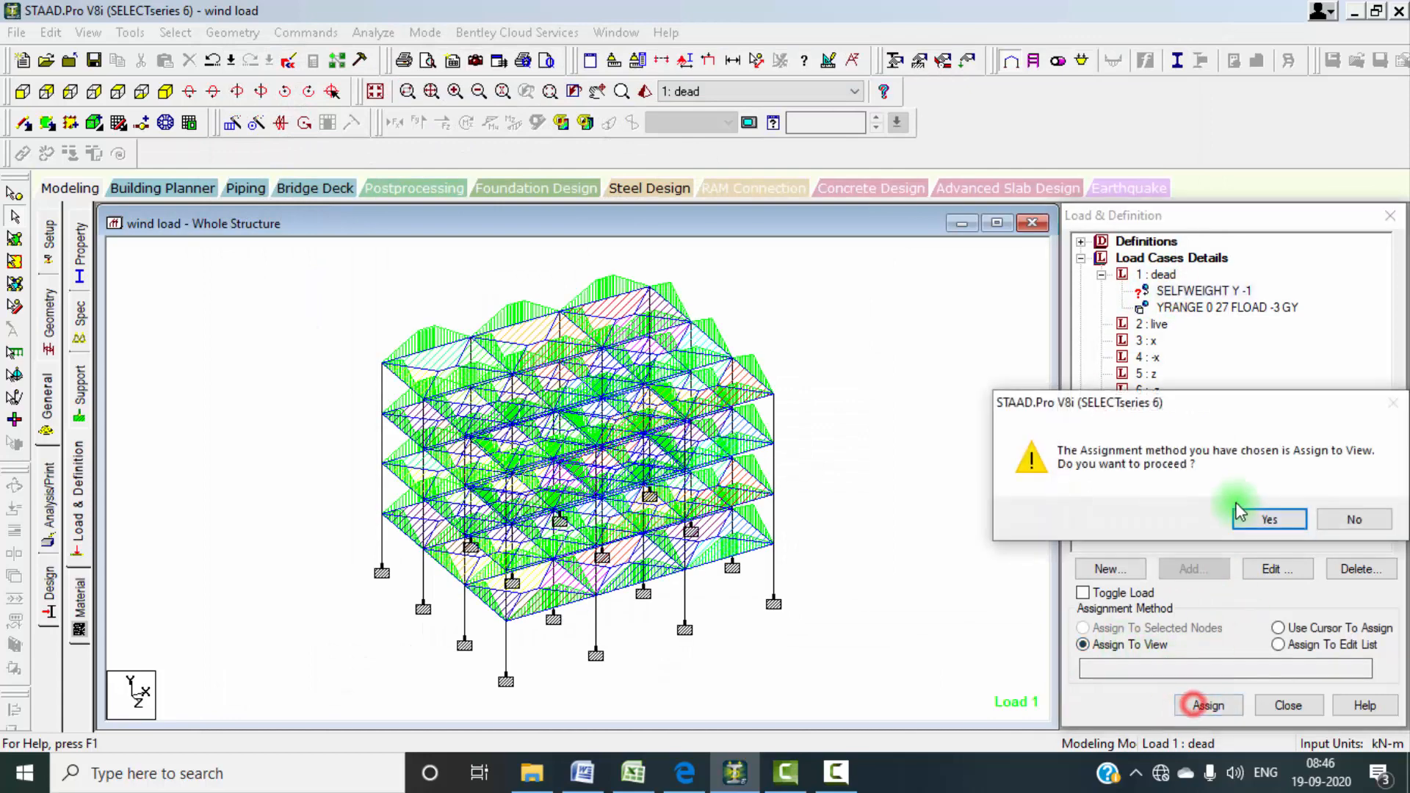
click(1246, 519)
click(1215, 308)
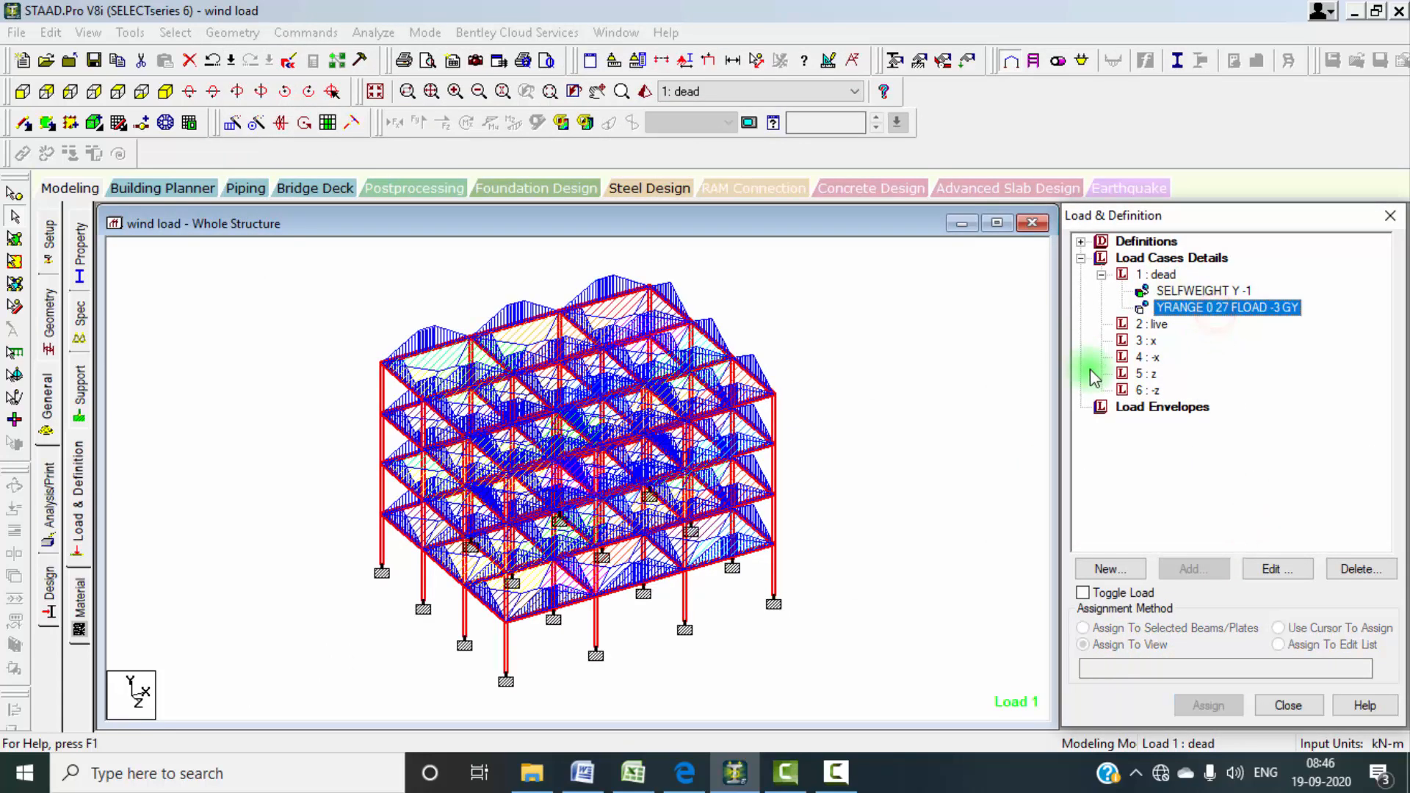
Step: Add a floor load of -2 kN/m2 in Global Y to the live case, with a Y range from 0 to 27 m
click(1156, 325)
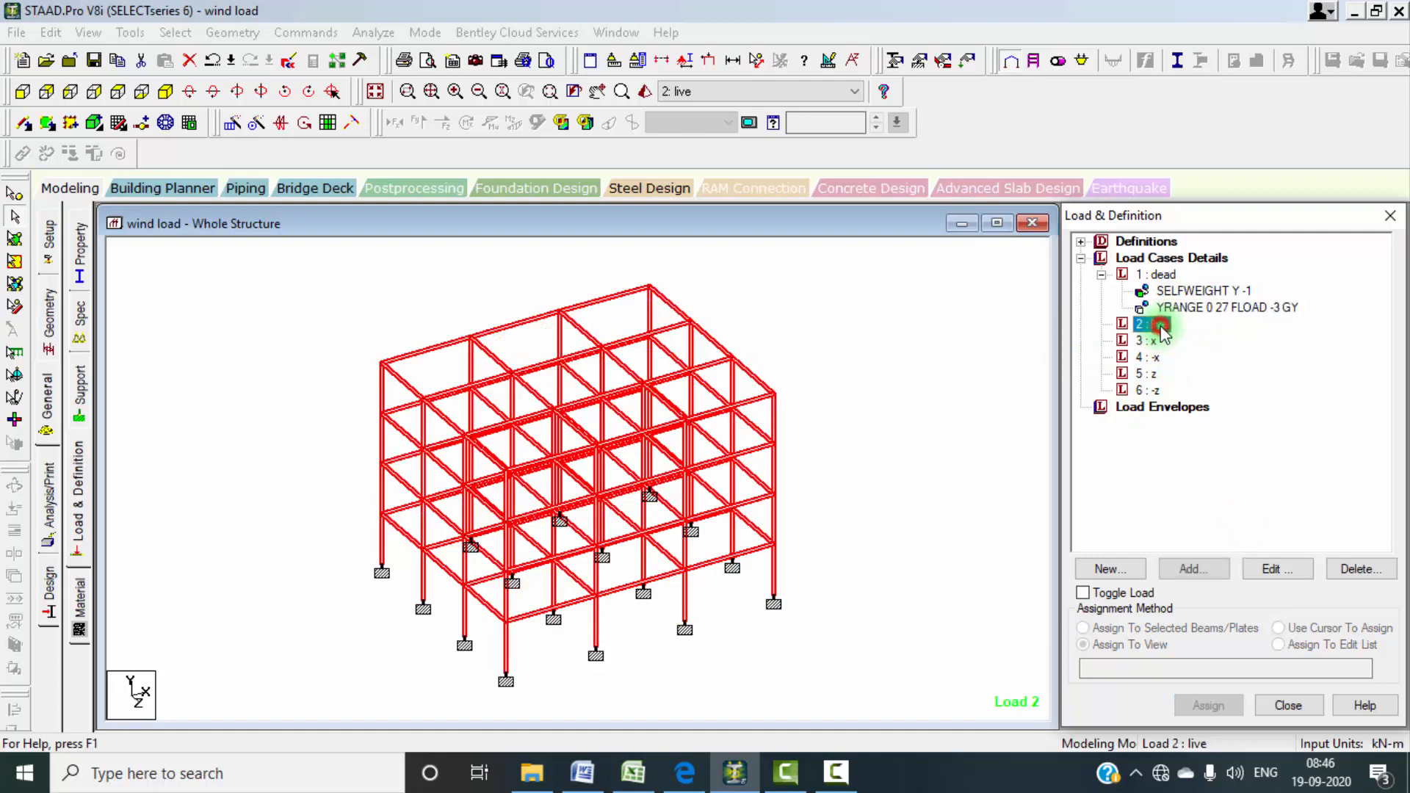
click(1194, 572)
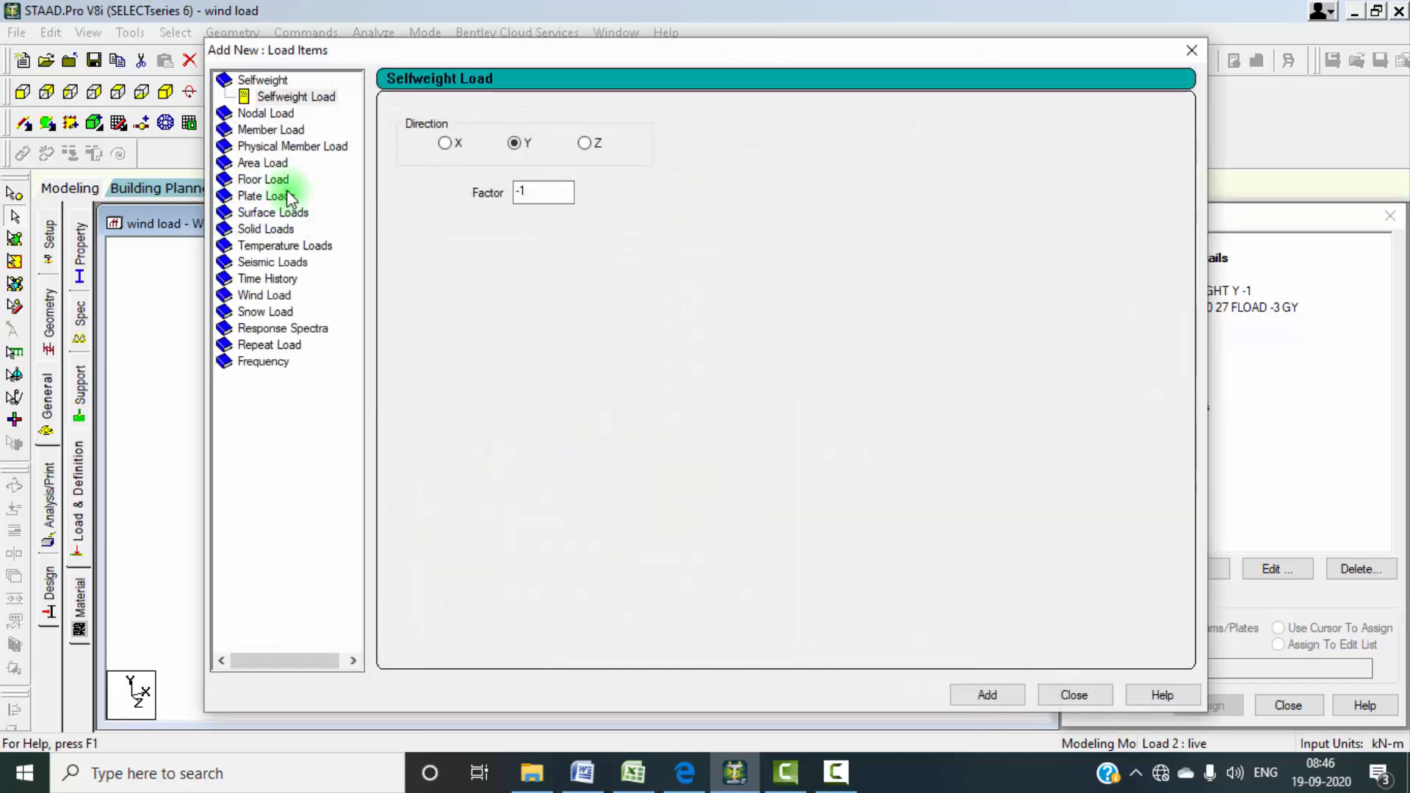
click(265, 179)
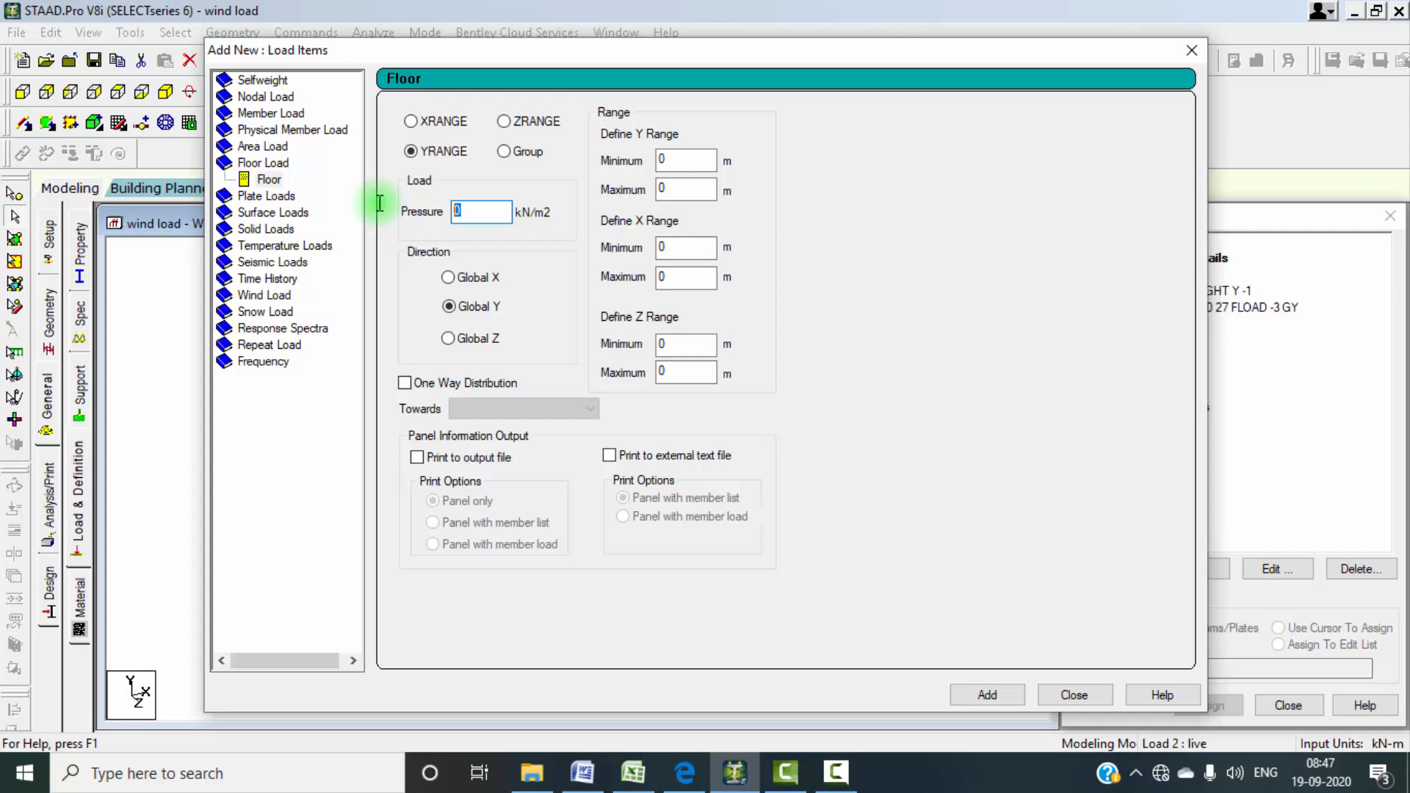
text(-2)
click(698, 182)
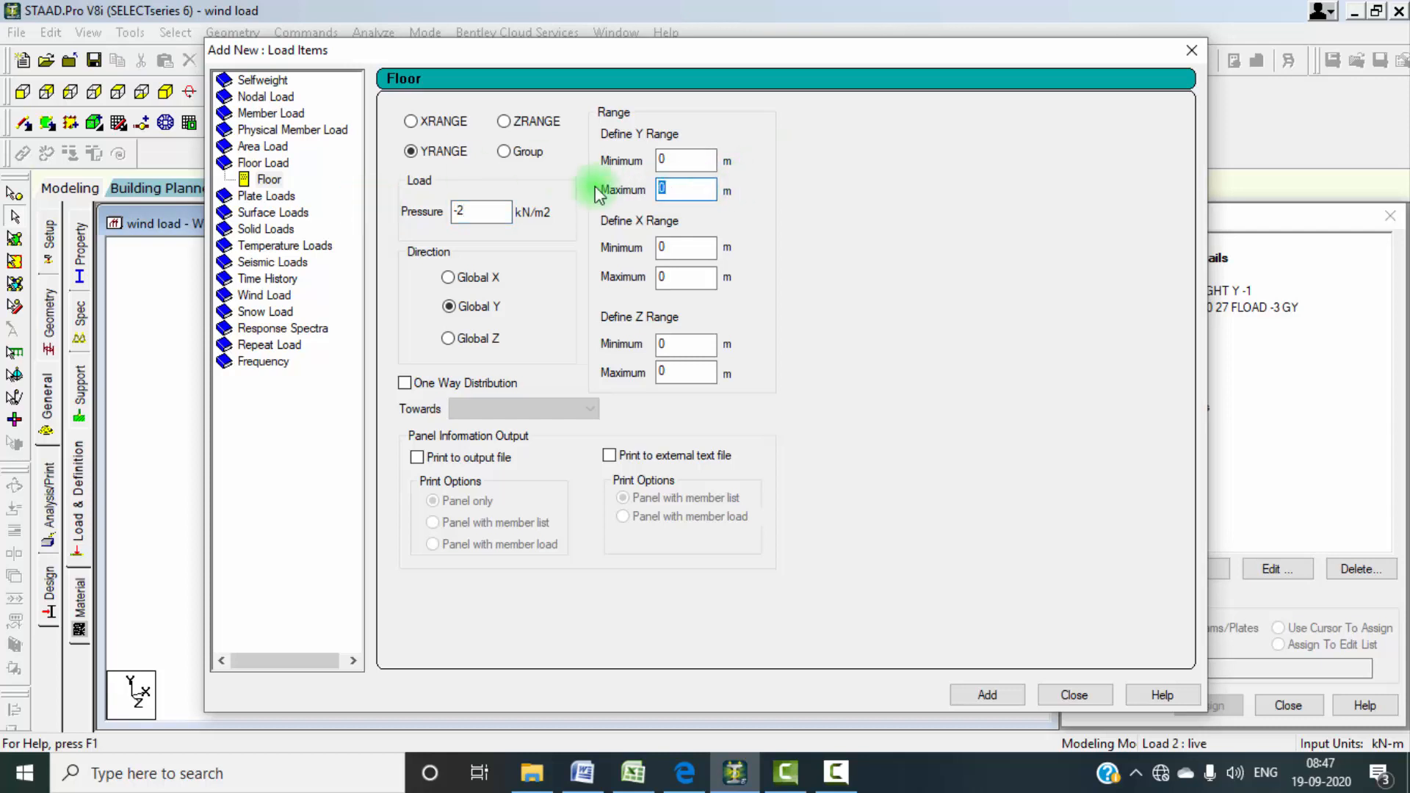
text(27)
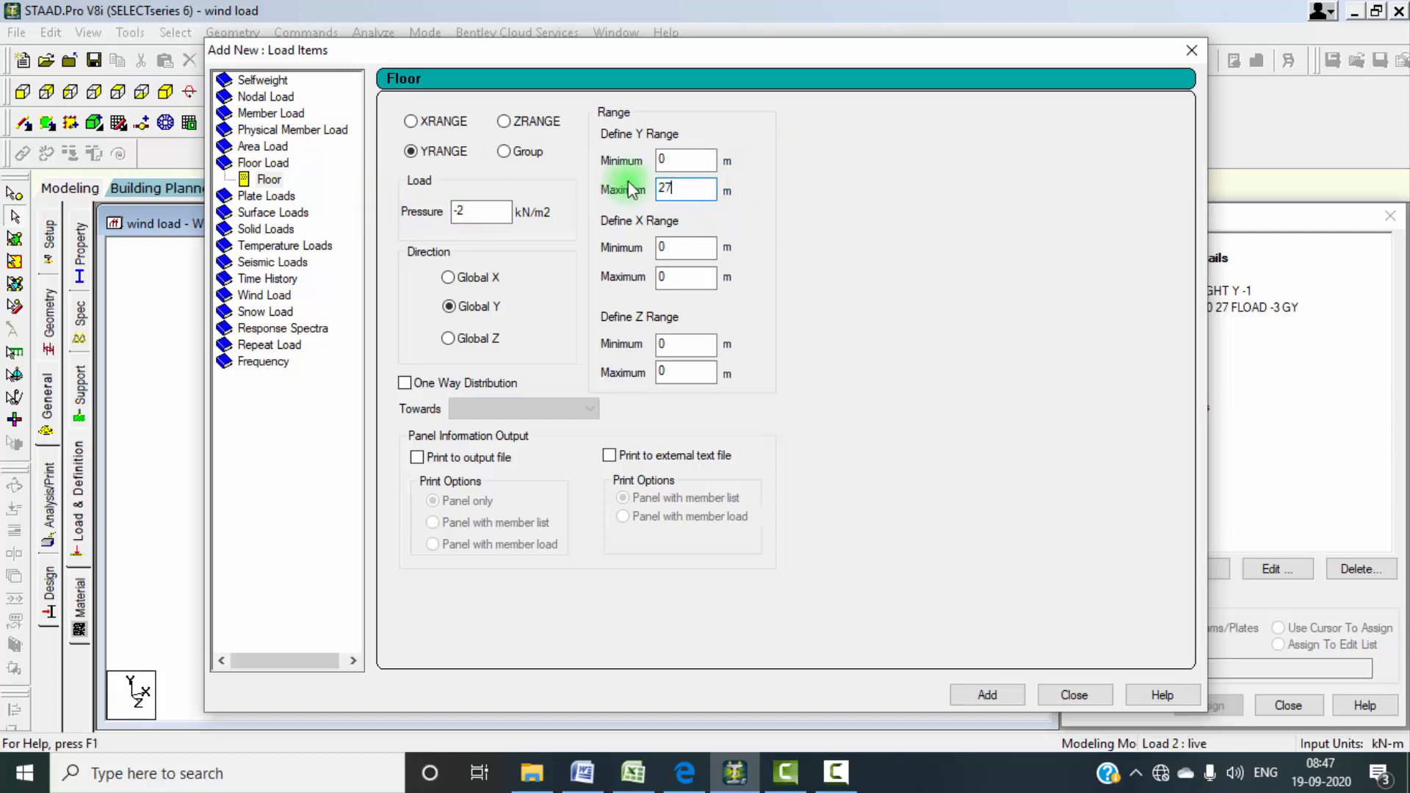
click(1021, 695)
click(1089, 692)
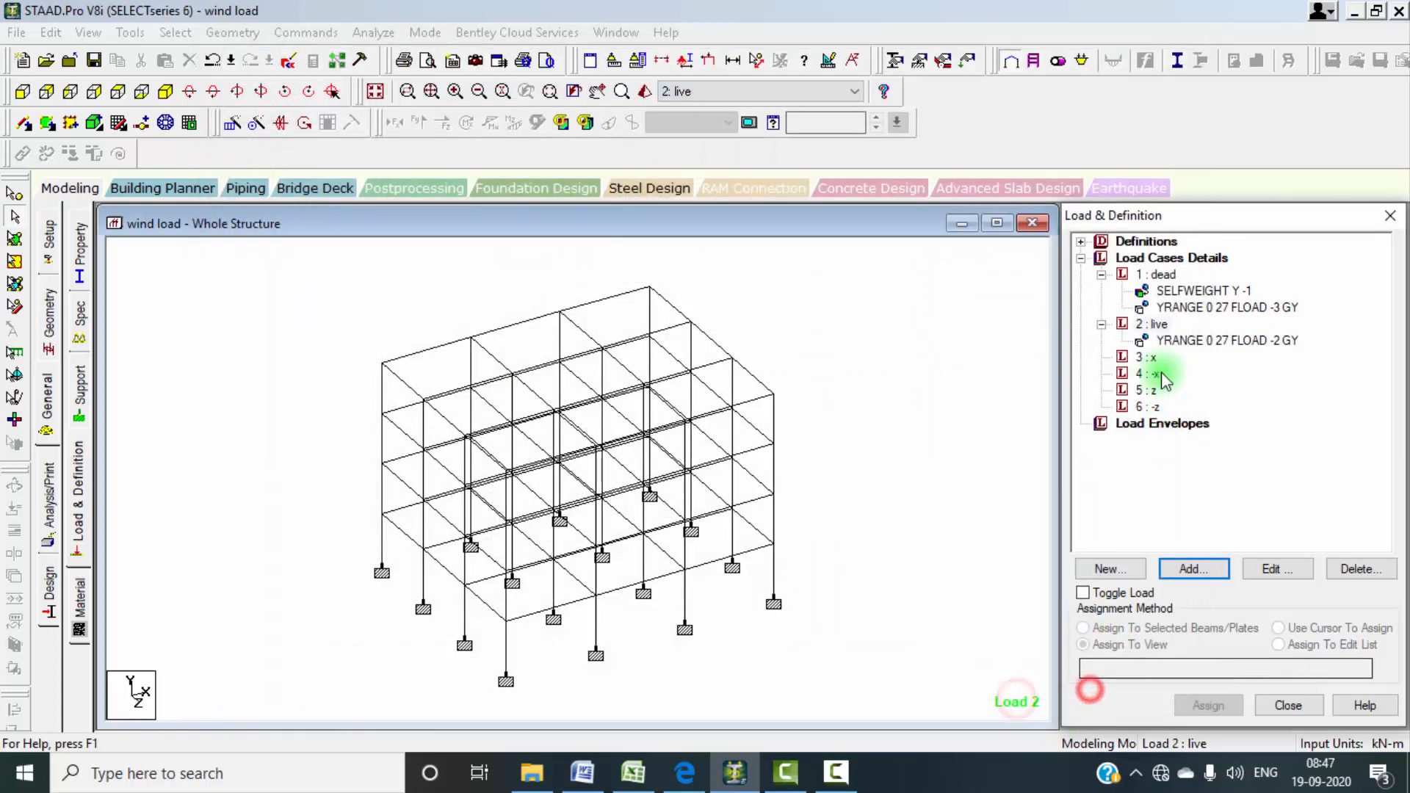
click(1190, 342)
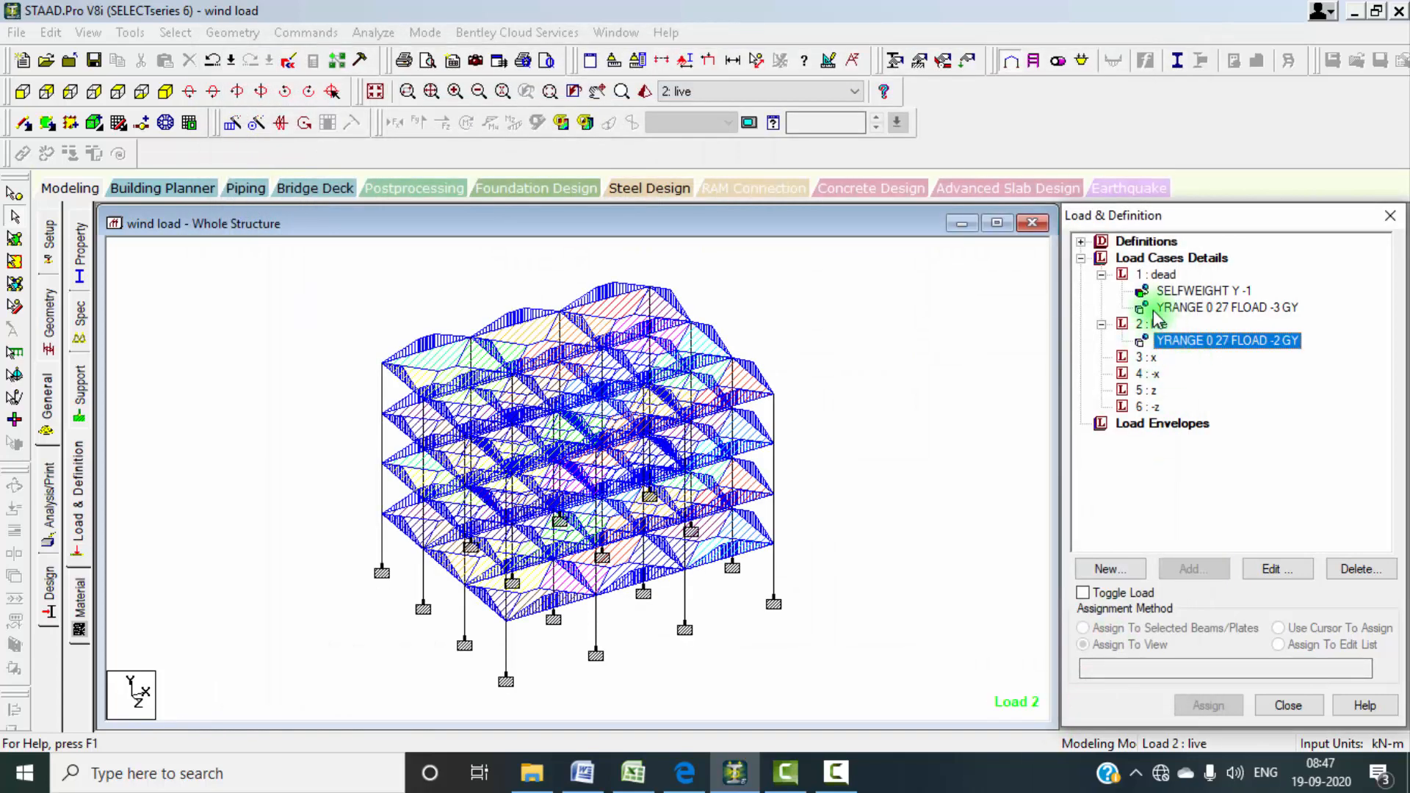
click(1101, 276)
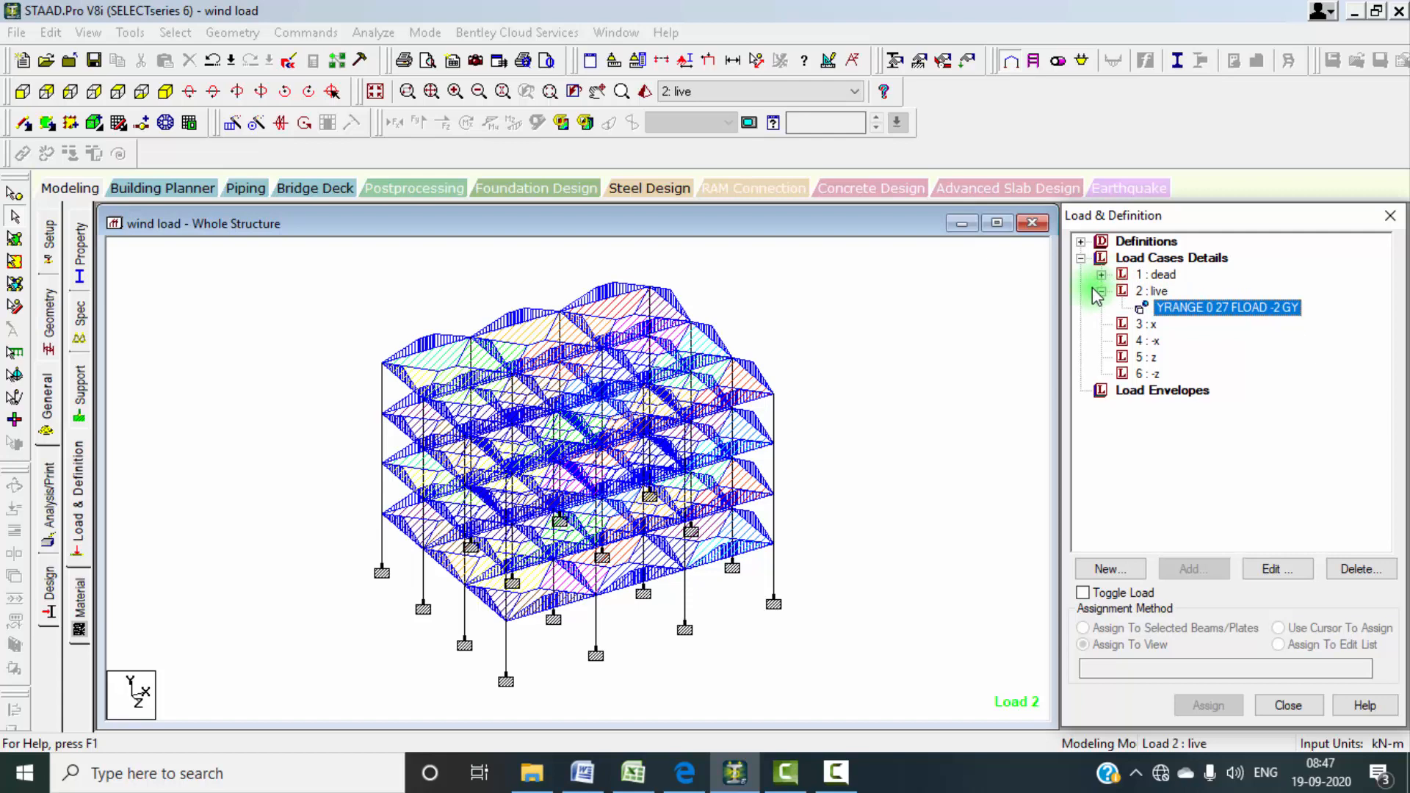
click(1102, 291)
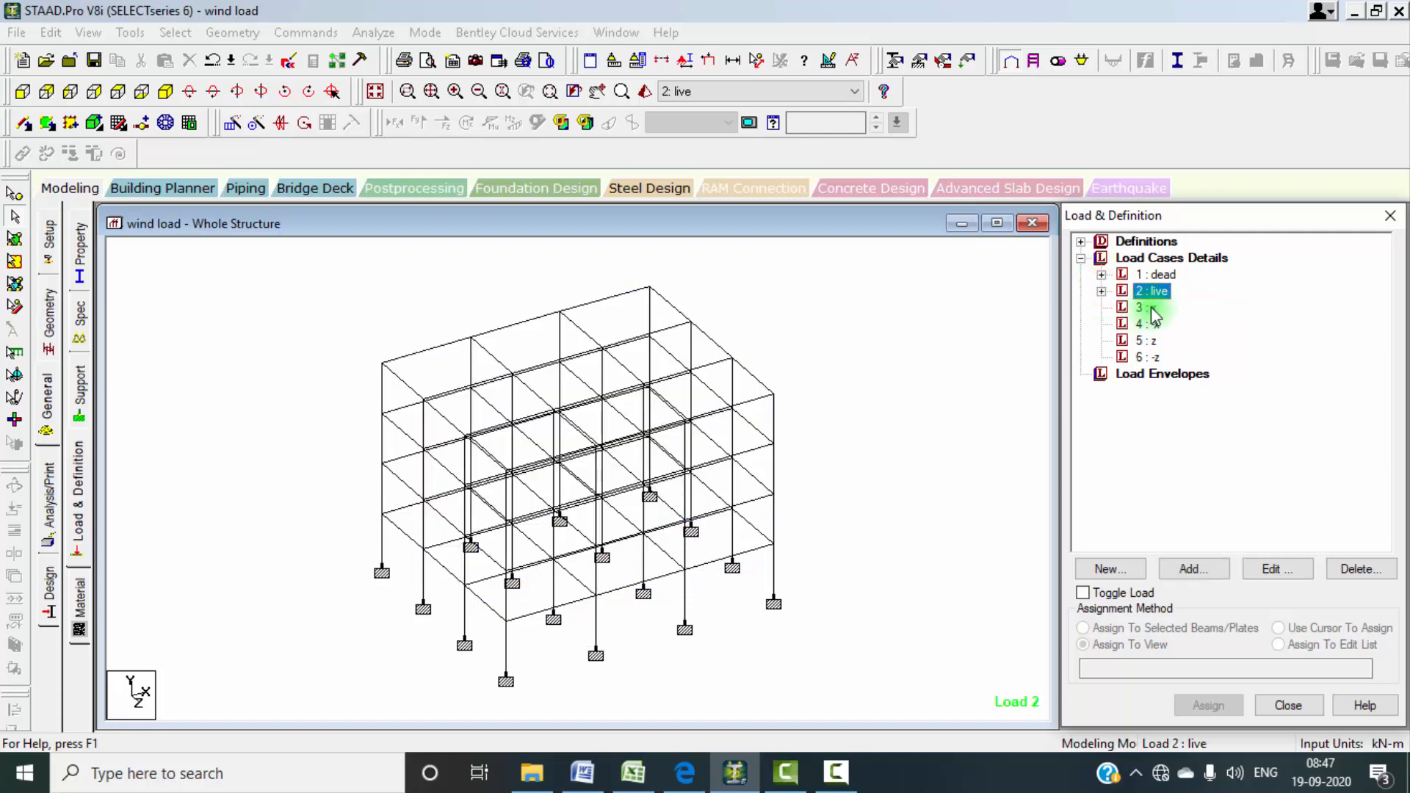
Step: Add a type 1 wind load on the X windward face with factor 1 to load case 3 (x), and display it
click(1146, 308)
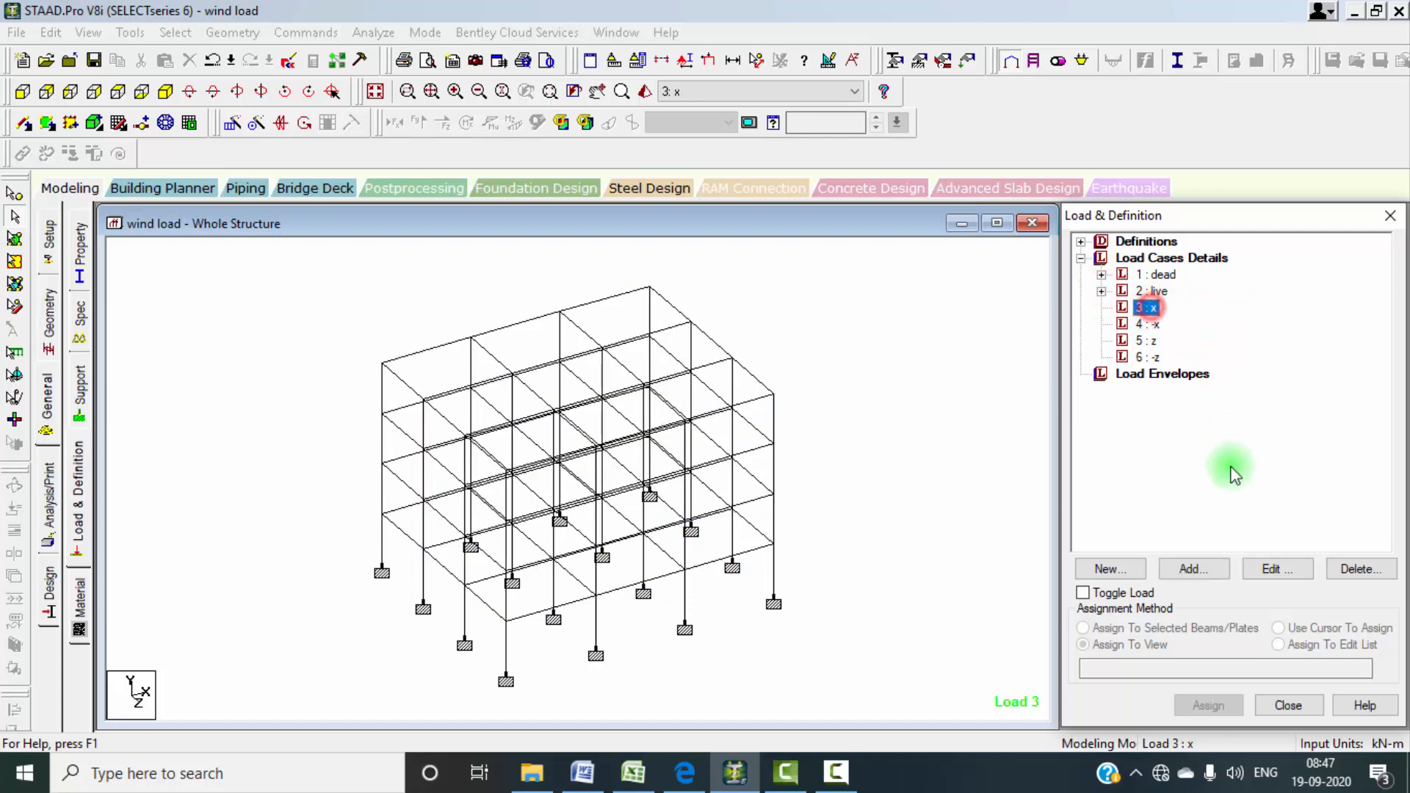
click(1197, 569)
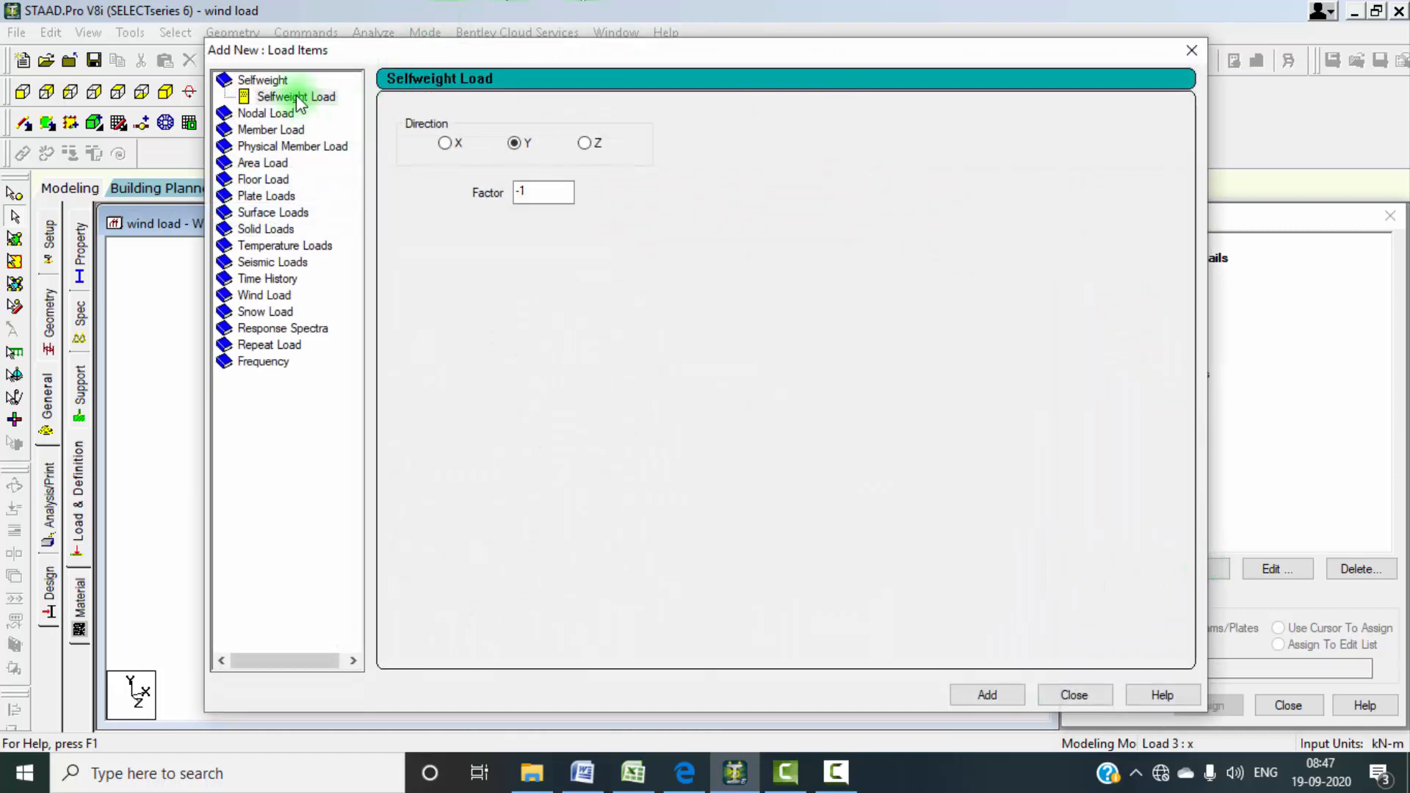
click(265, 296)
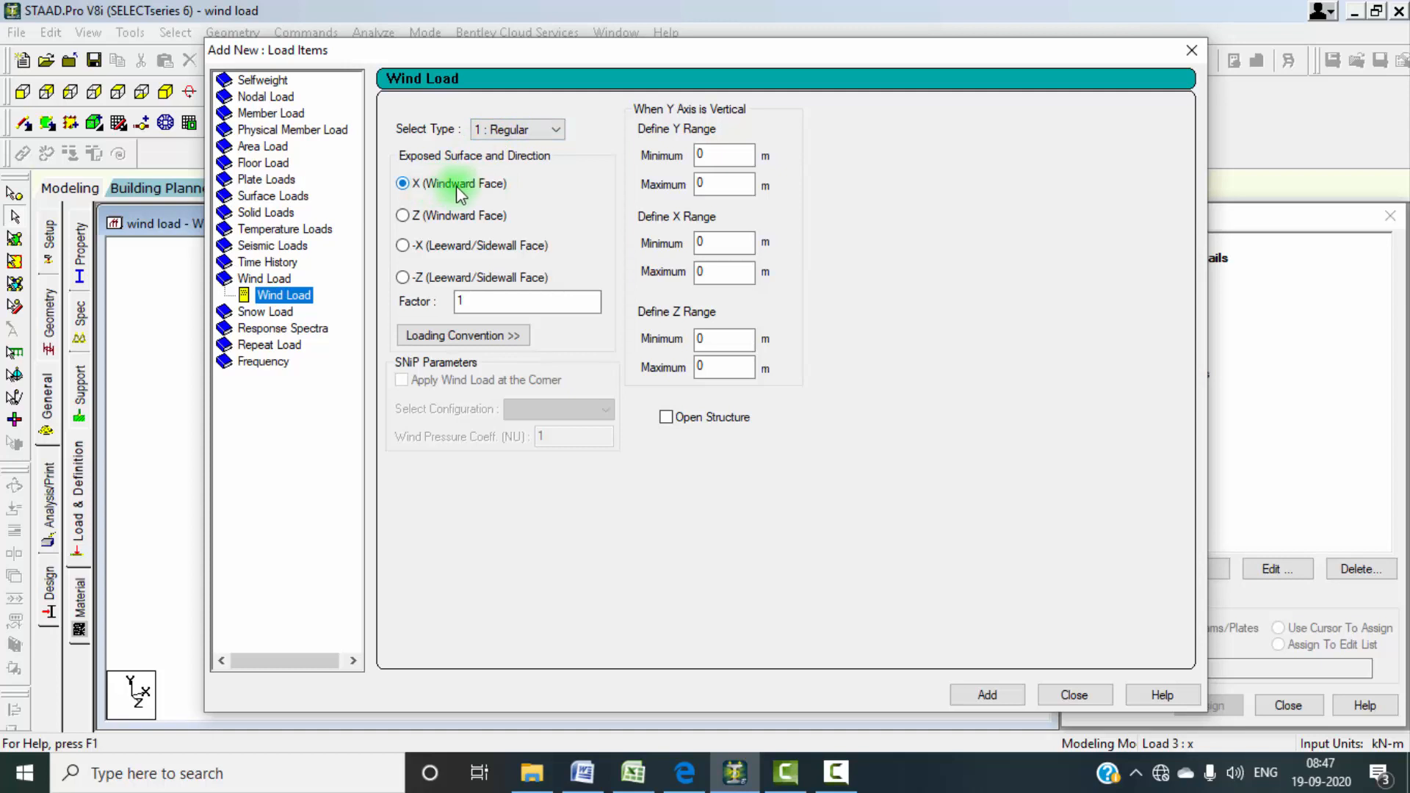
click(550, 129)
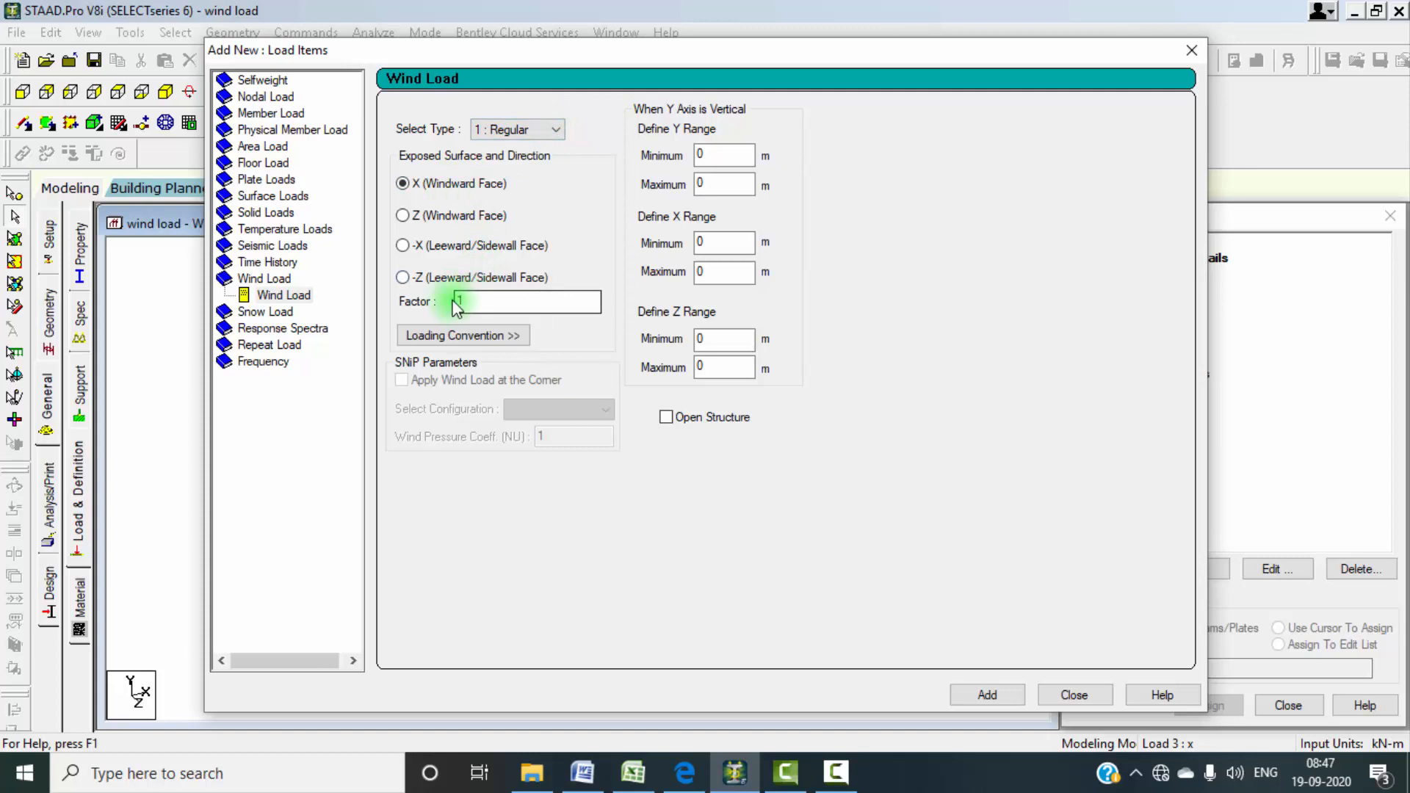
click(962, 694)
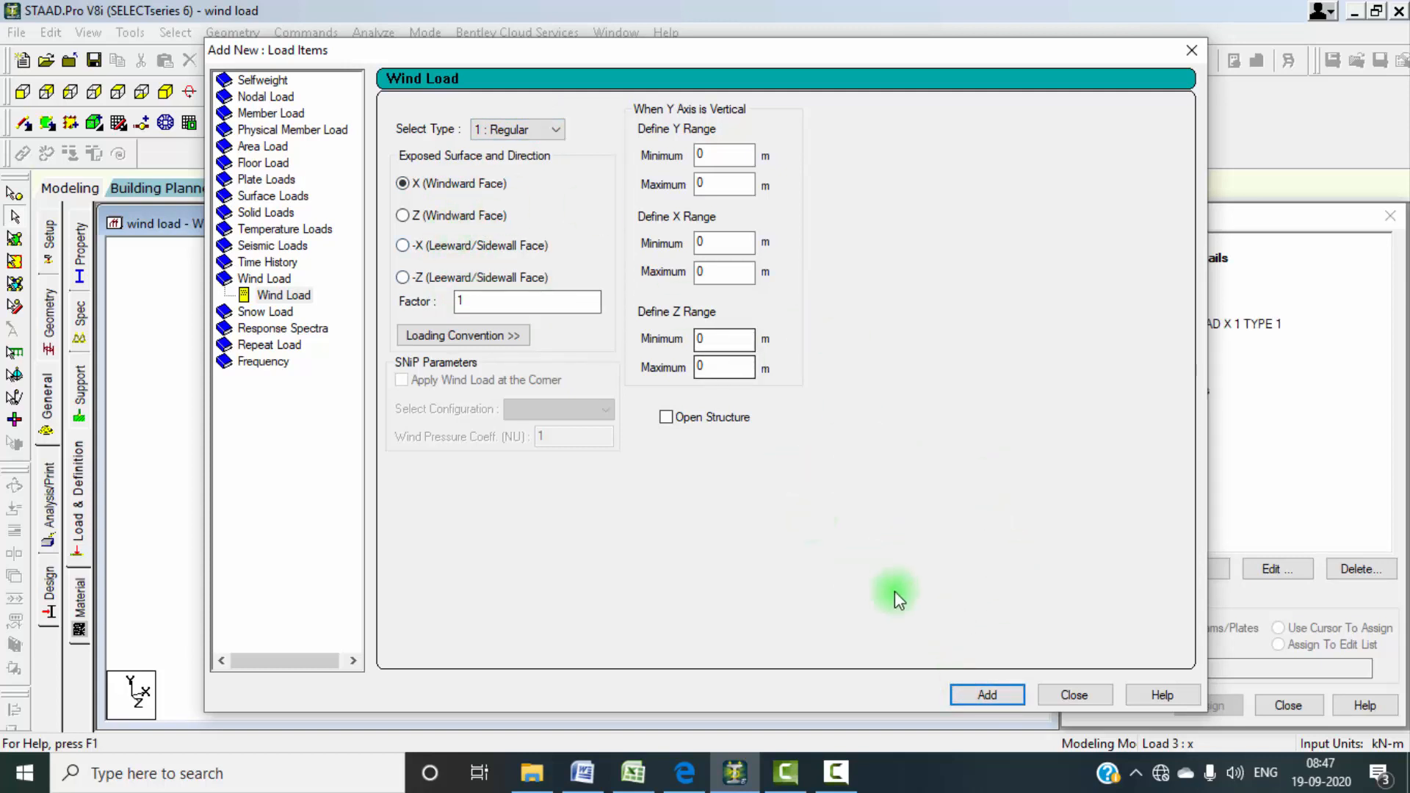
click(1061, 698)
click(1167, 324)
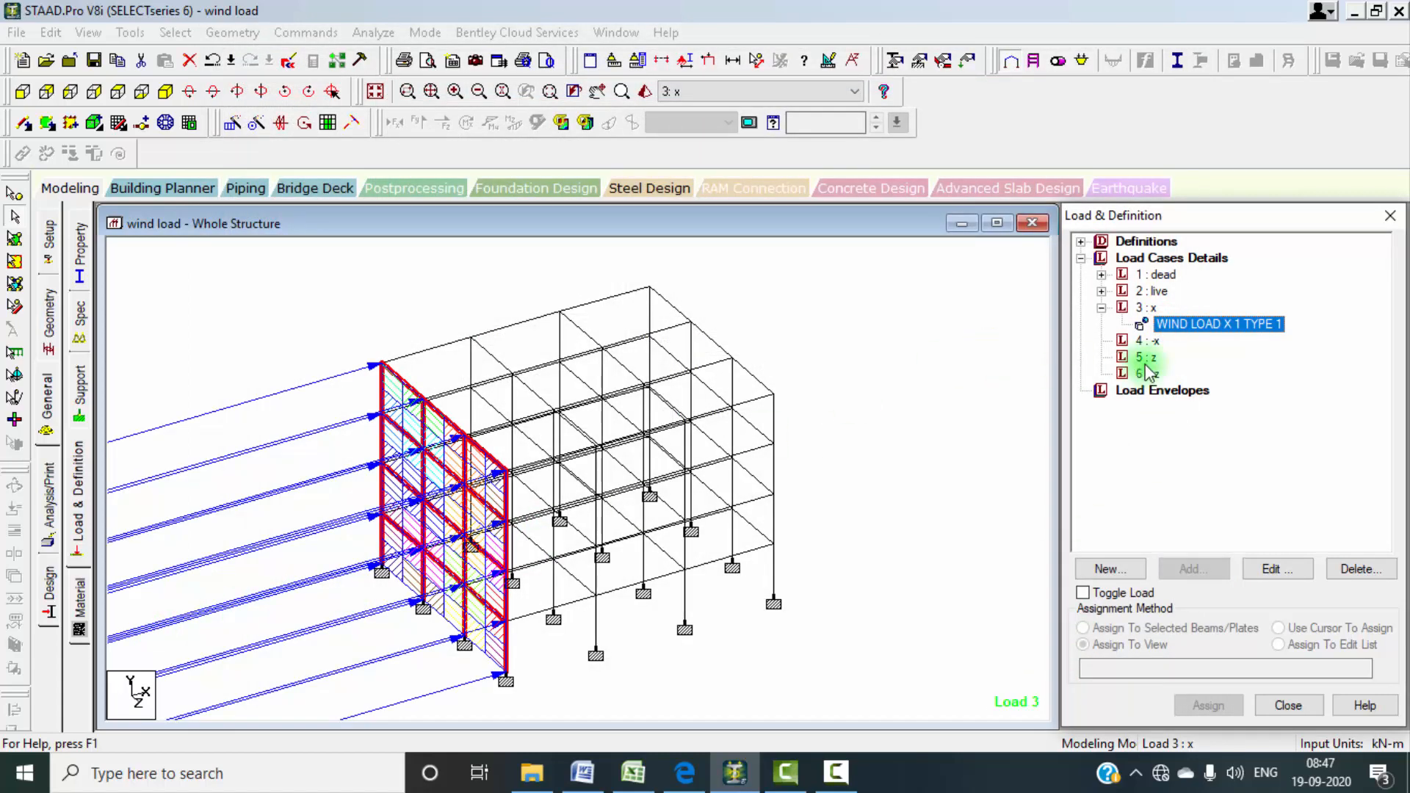
Step: Add a type 1 X windward wind load with factor -1 and Y range 0 to 27 m to load case 4 (-x)
click(1146, 340)
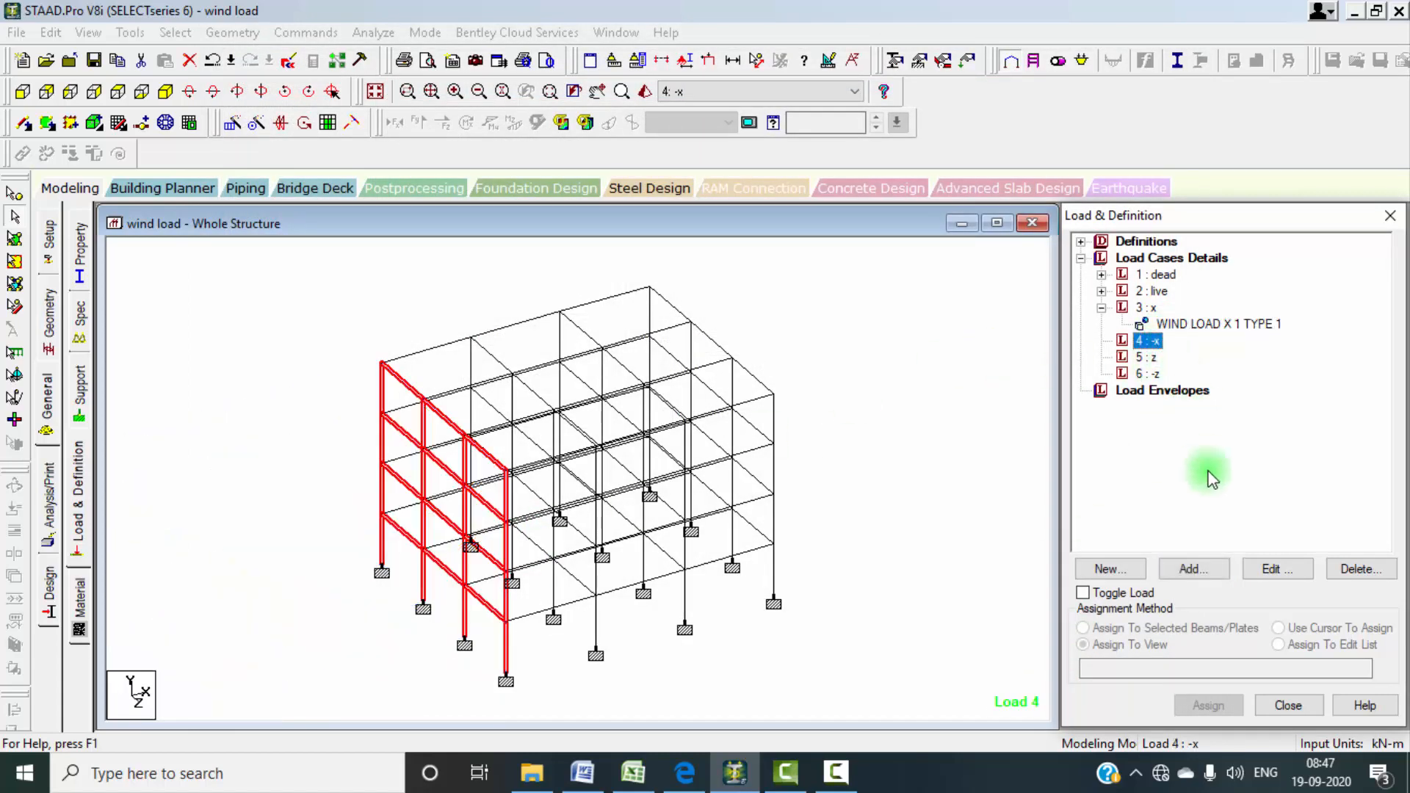
click(1190, 570)
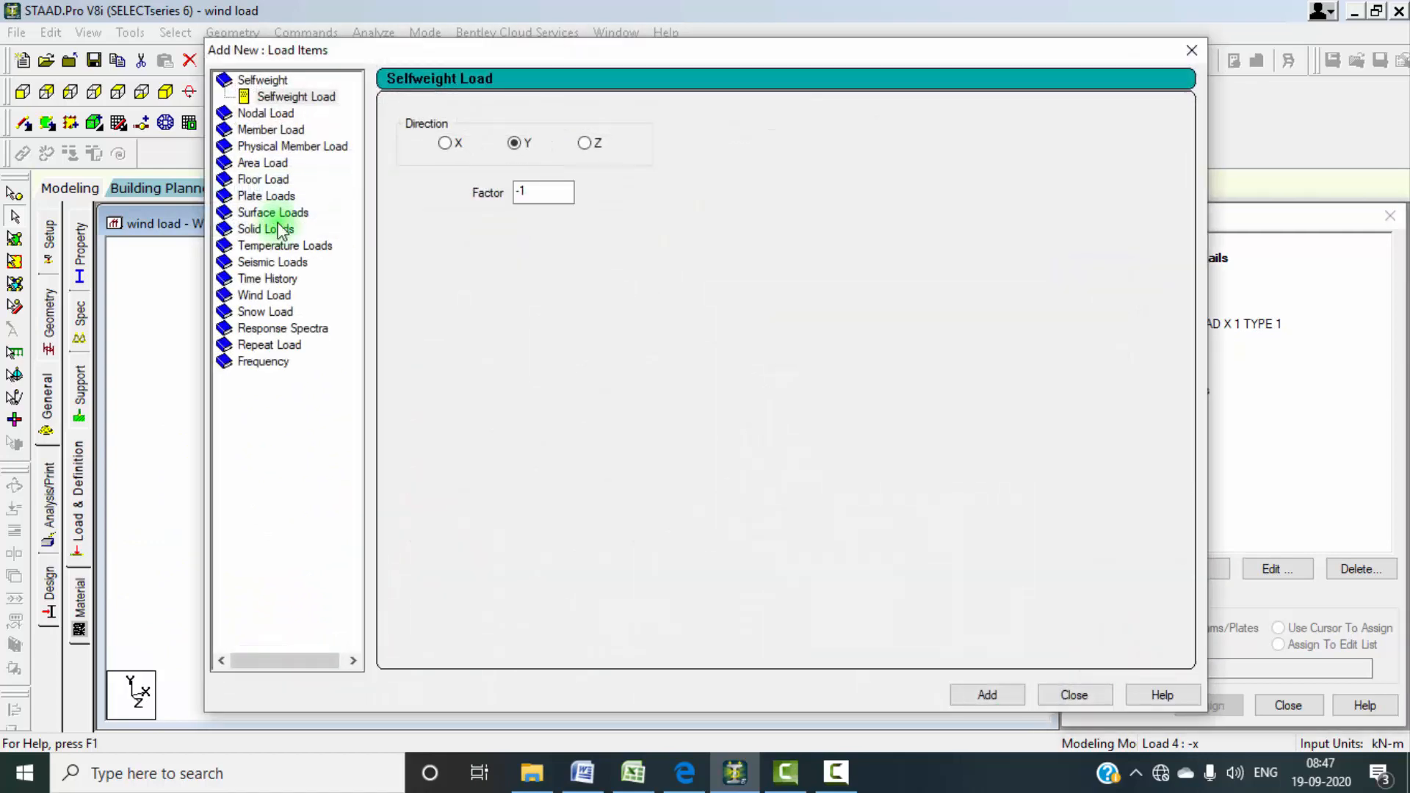
click(265, 296)
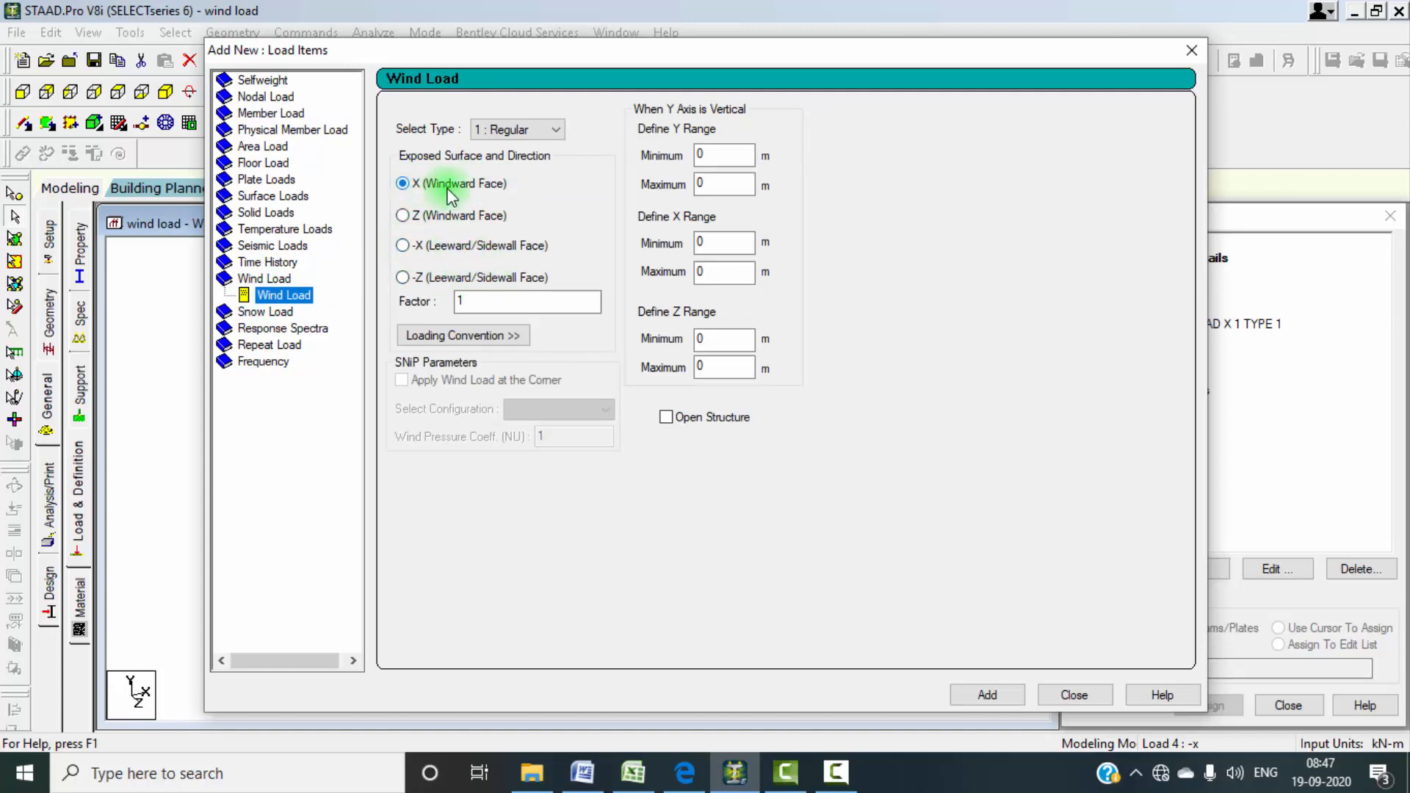
double_click(489, 299)
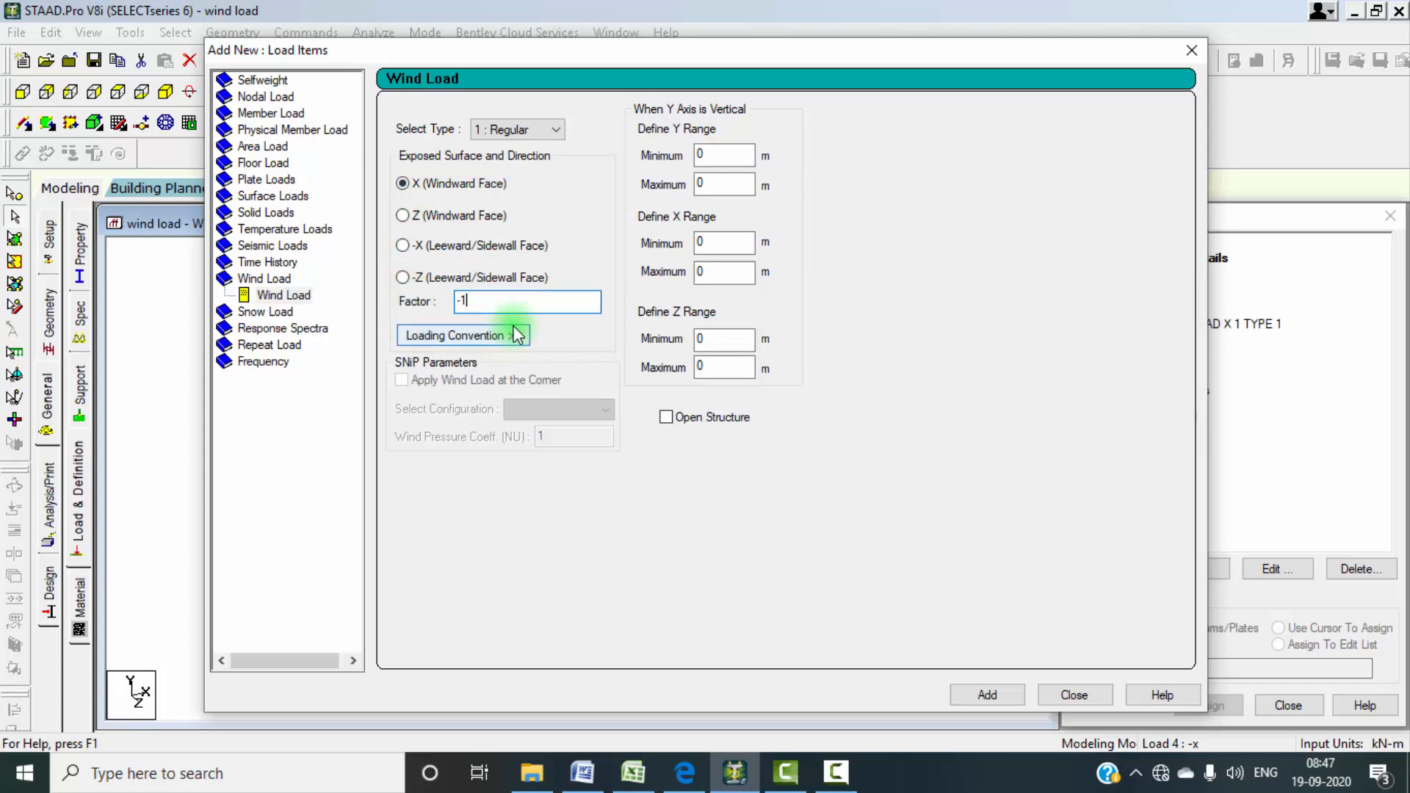
double_click(717, 185)
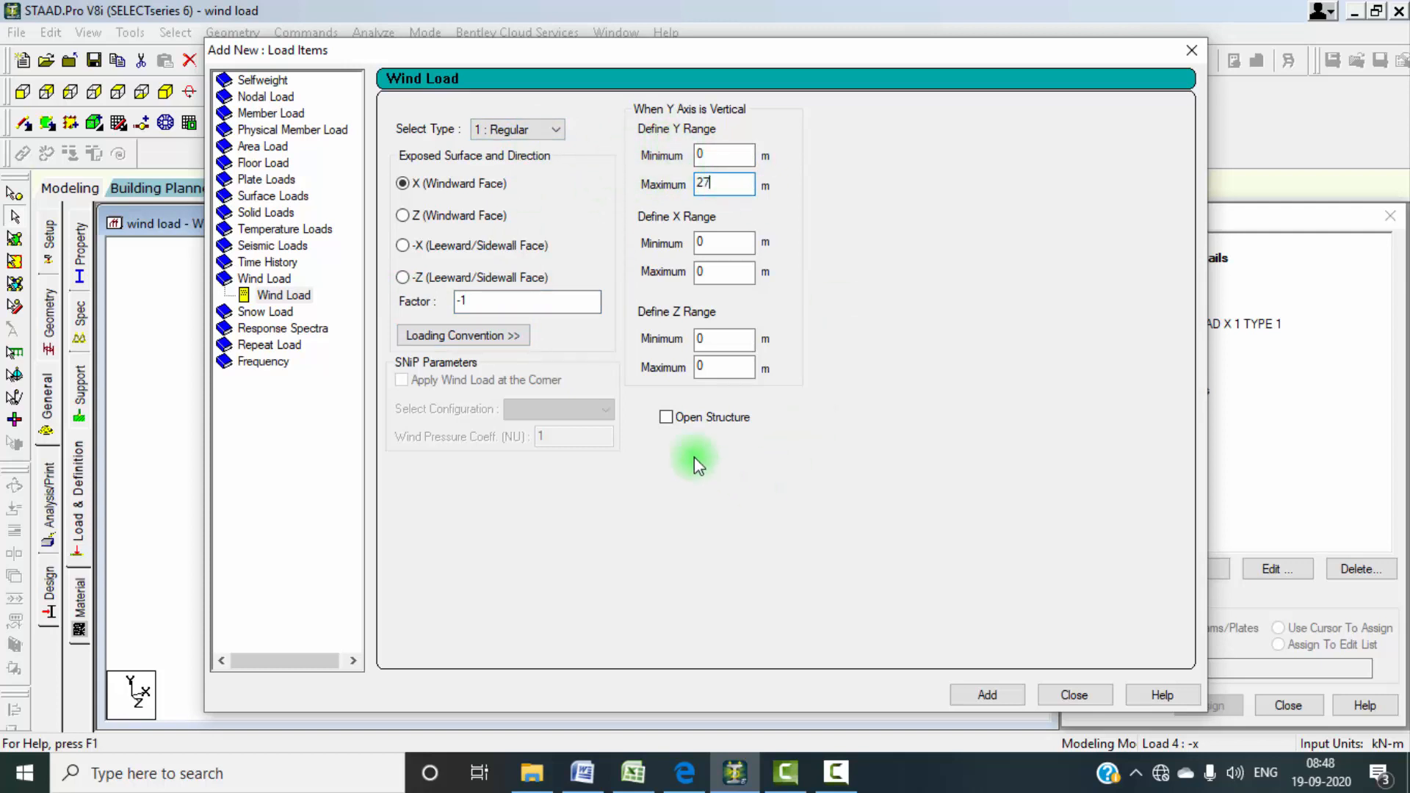
click(978, 695)
click(1072, 695)
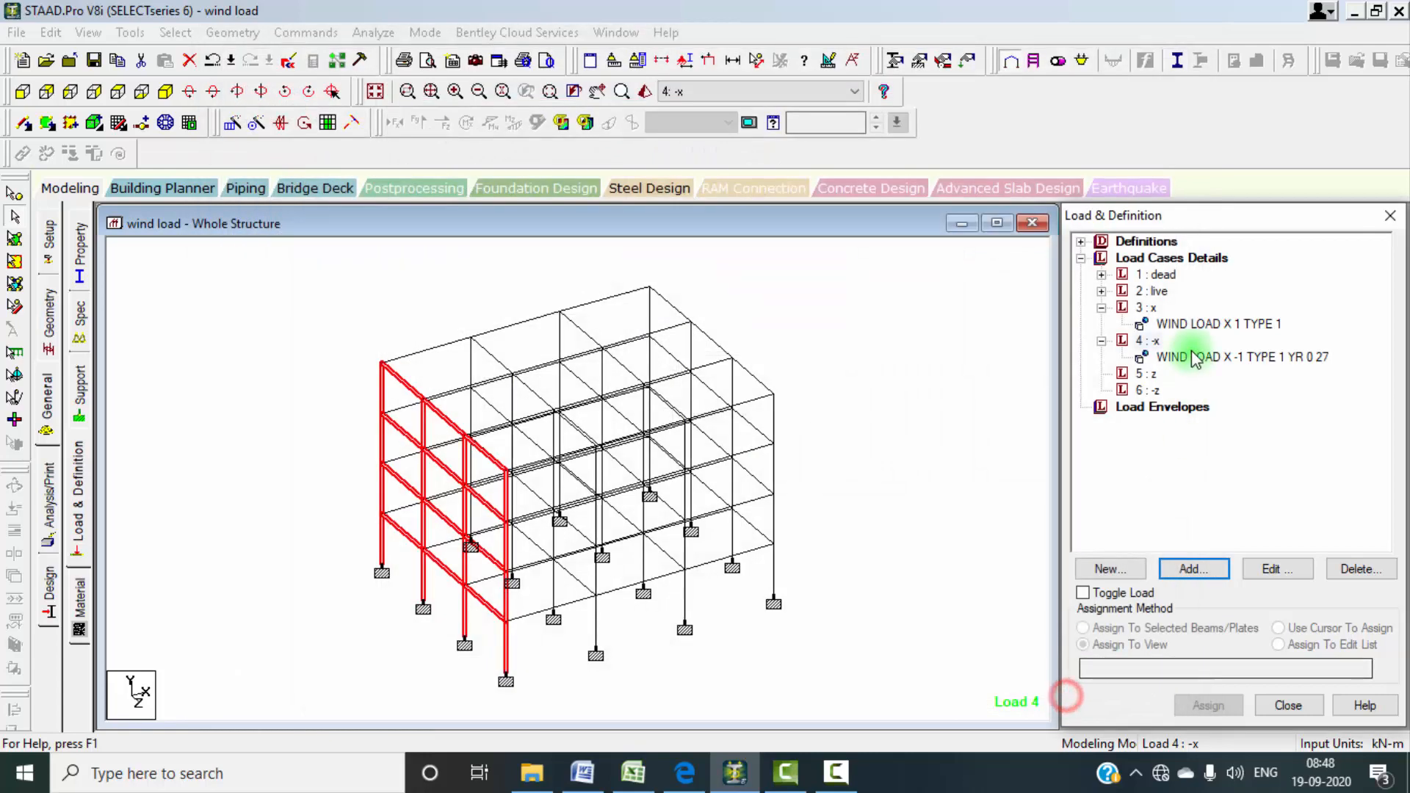
click(1190, 356)
Step: Edit the wind load in load case 3 (x) so its maximum Y range is 27 m
click(1187, 324)
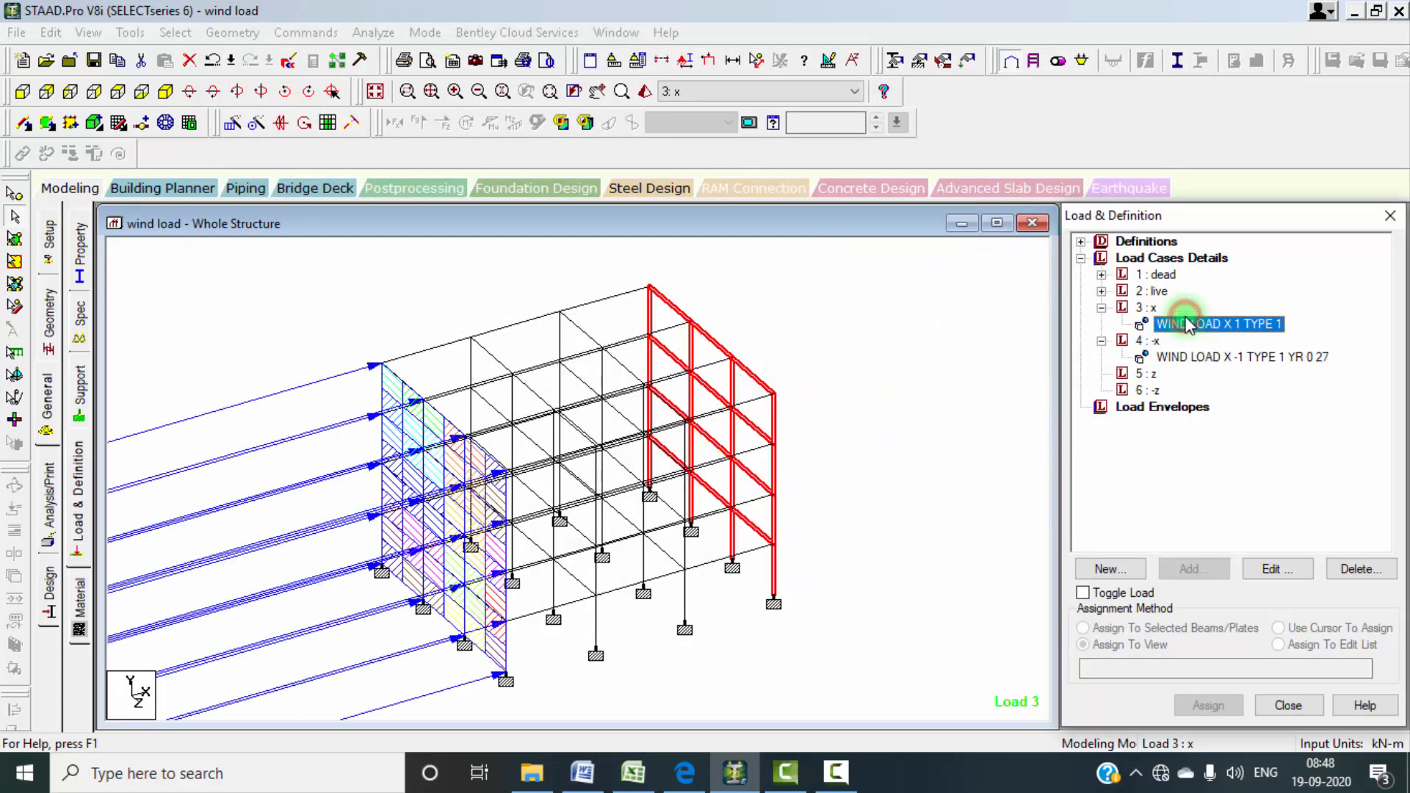
click(1276, 570)
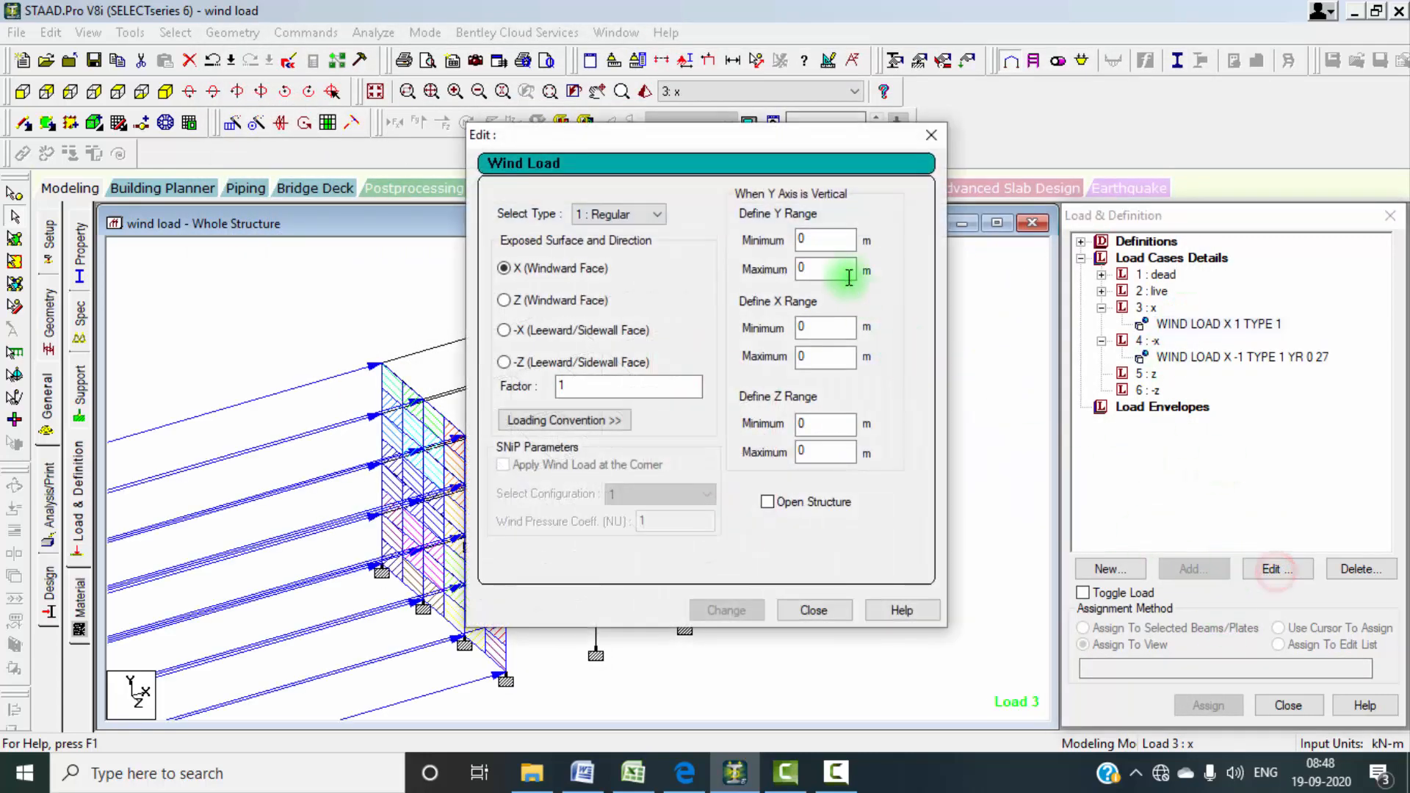
double_click(838, 272)
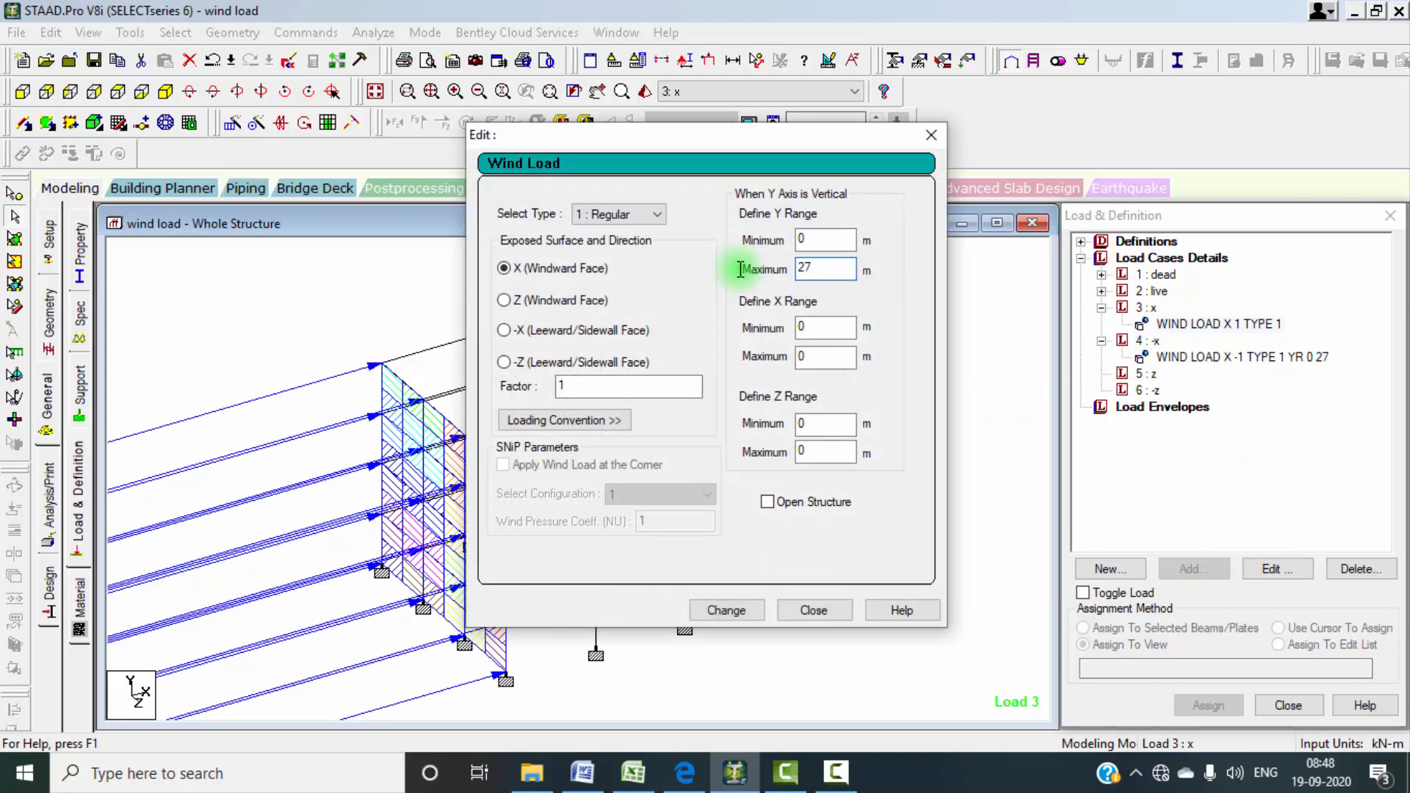
click(731, 611)
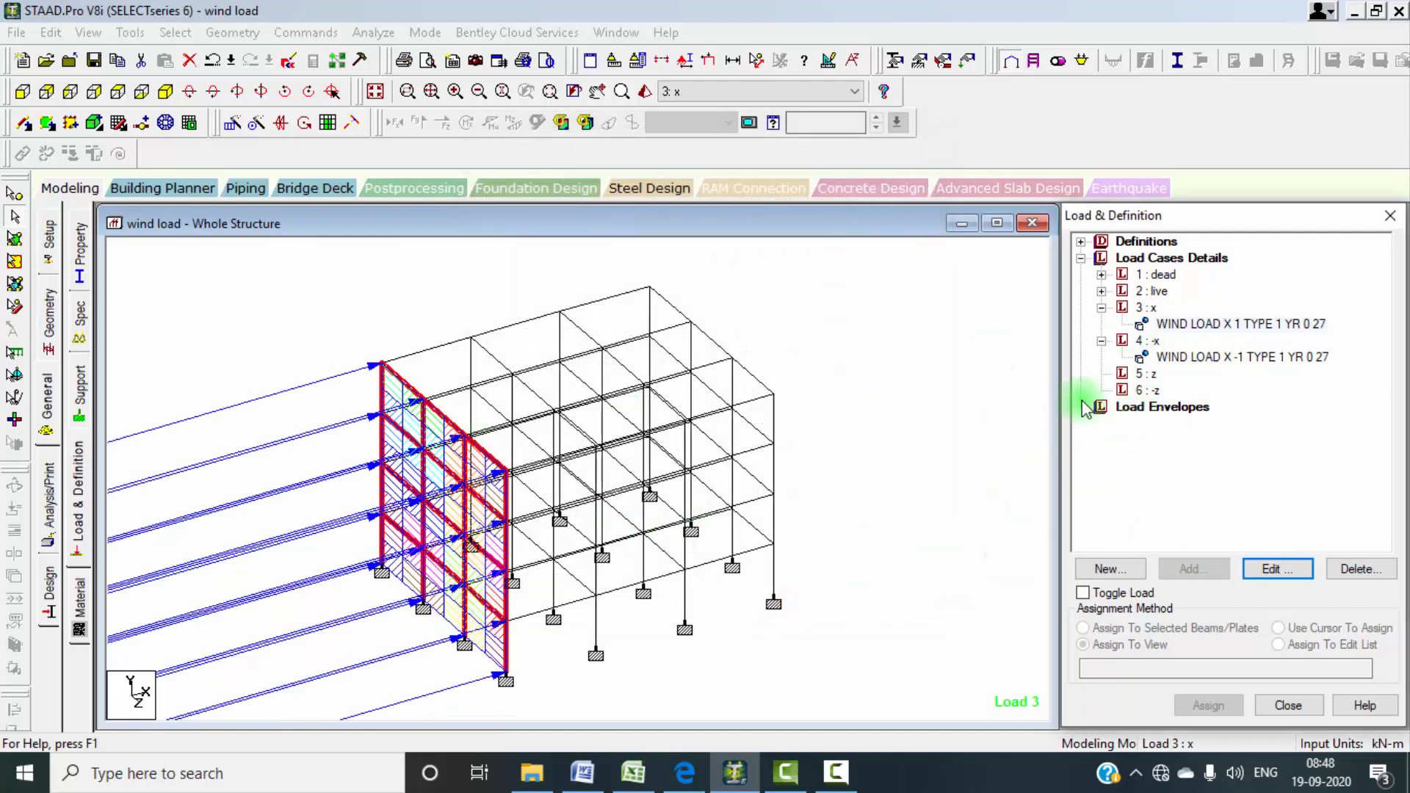
Step: Add a type 1 Z windward wind load with factor 1 and Y range 0 to 27 m to load case 5 (z)
click(1147, 376)
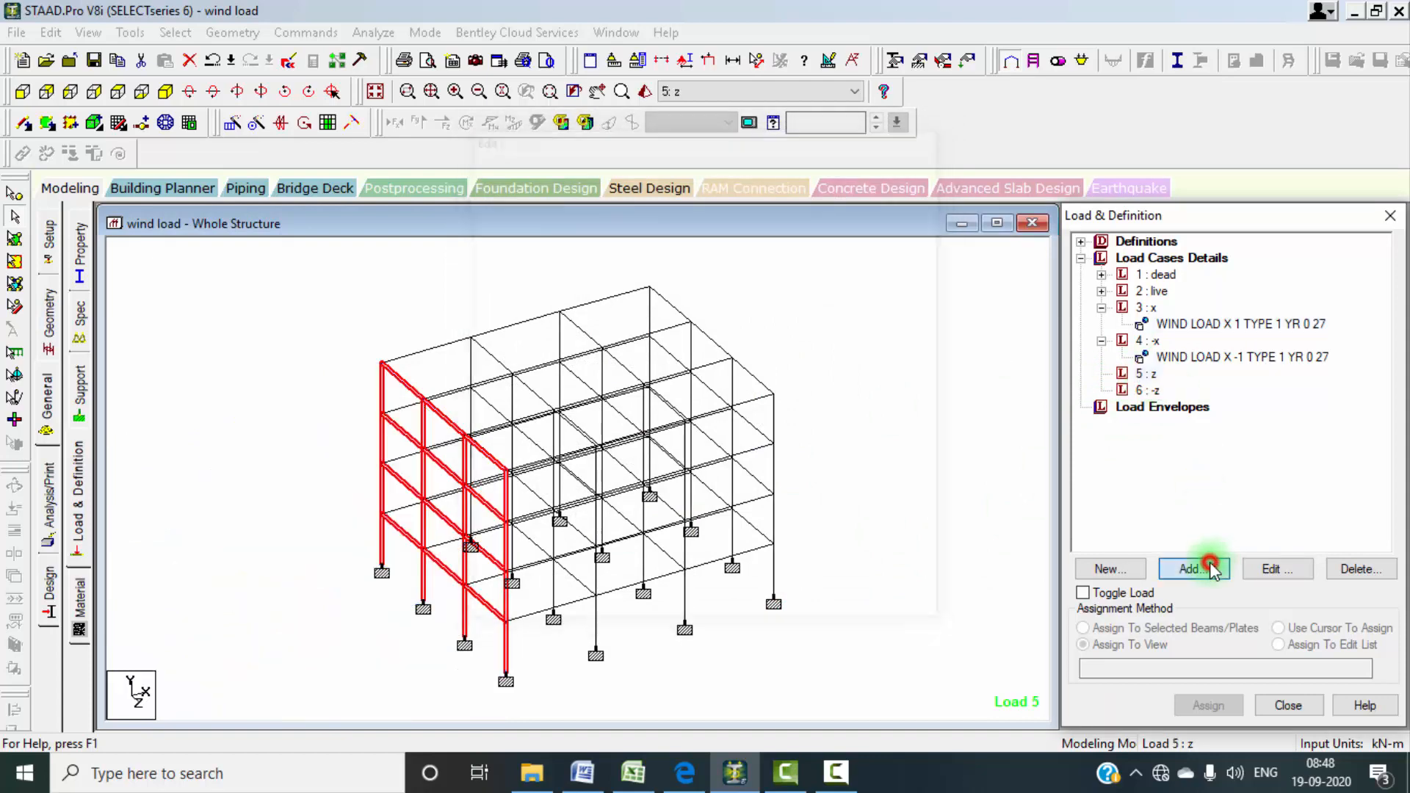
click(1193, 568)
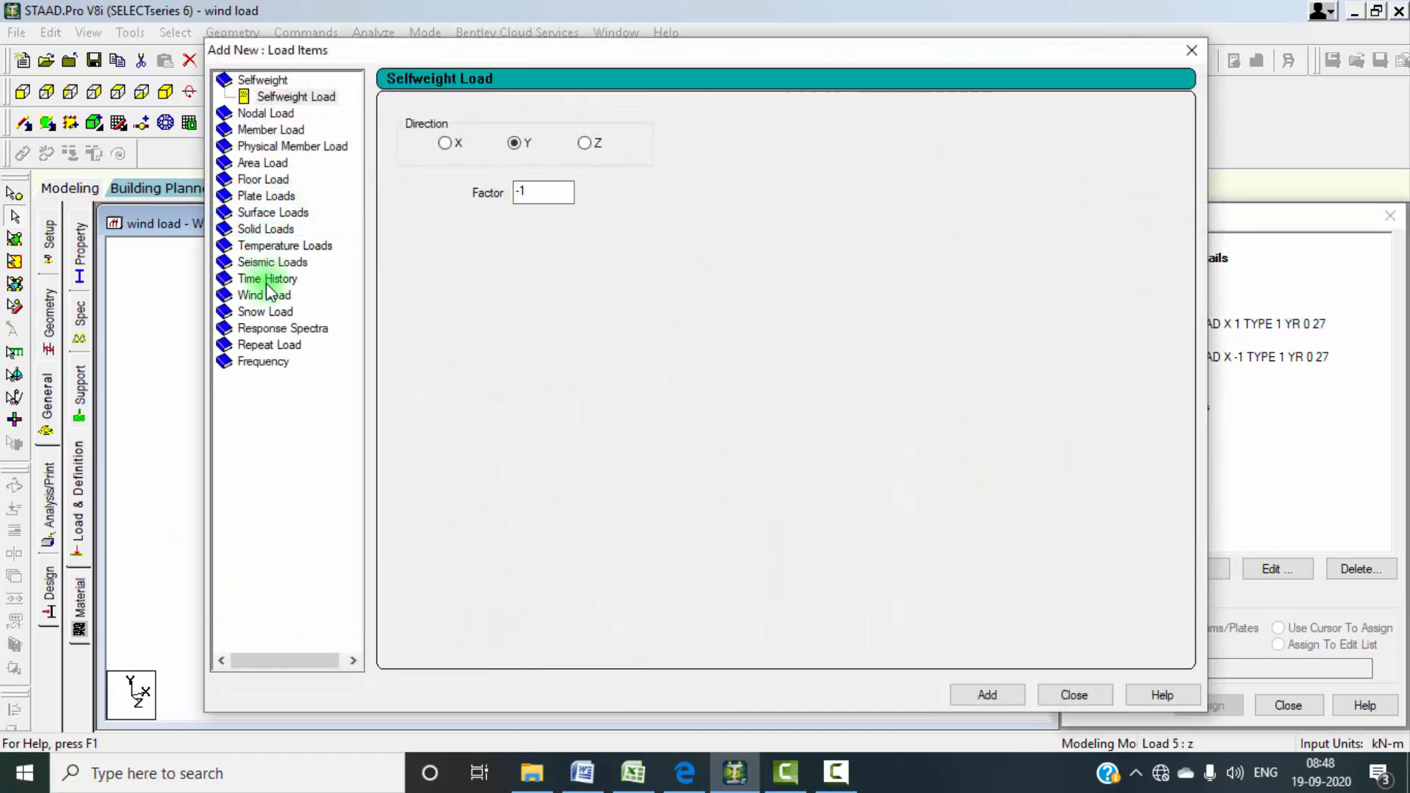
click(266, 294)
click(400, 215)
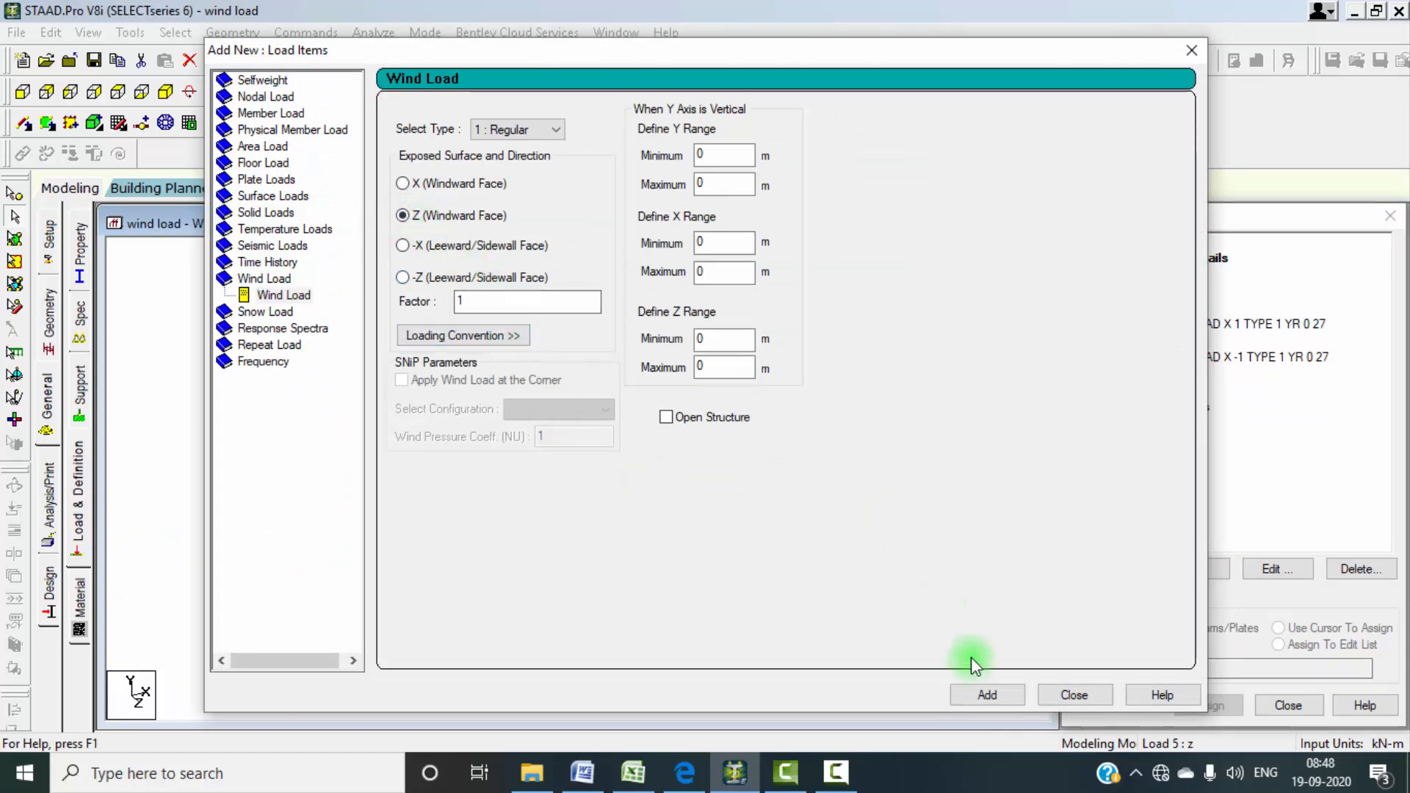
double_click(718, 183)
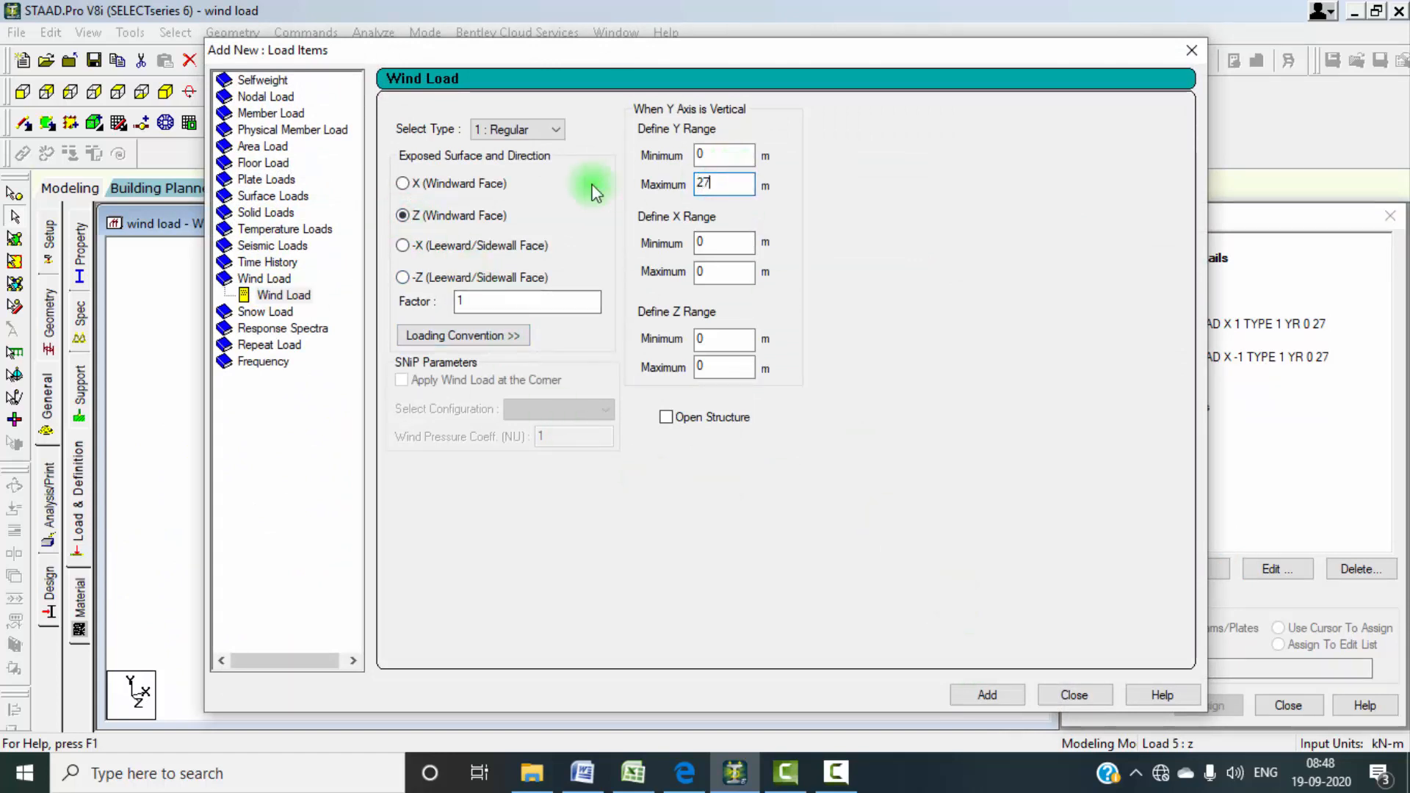
click(1044, 694)
click(1212, 389)
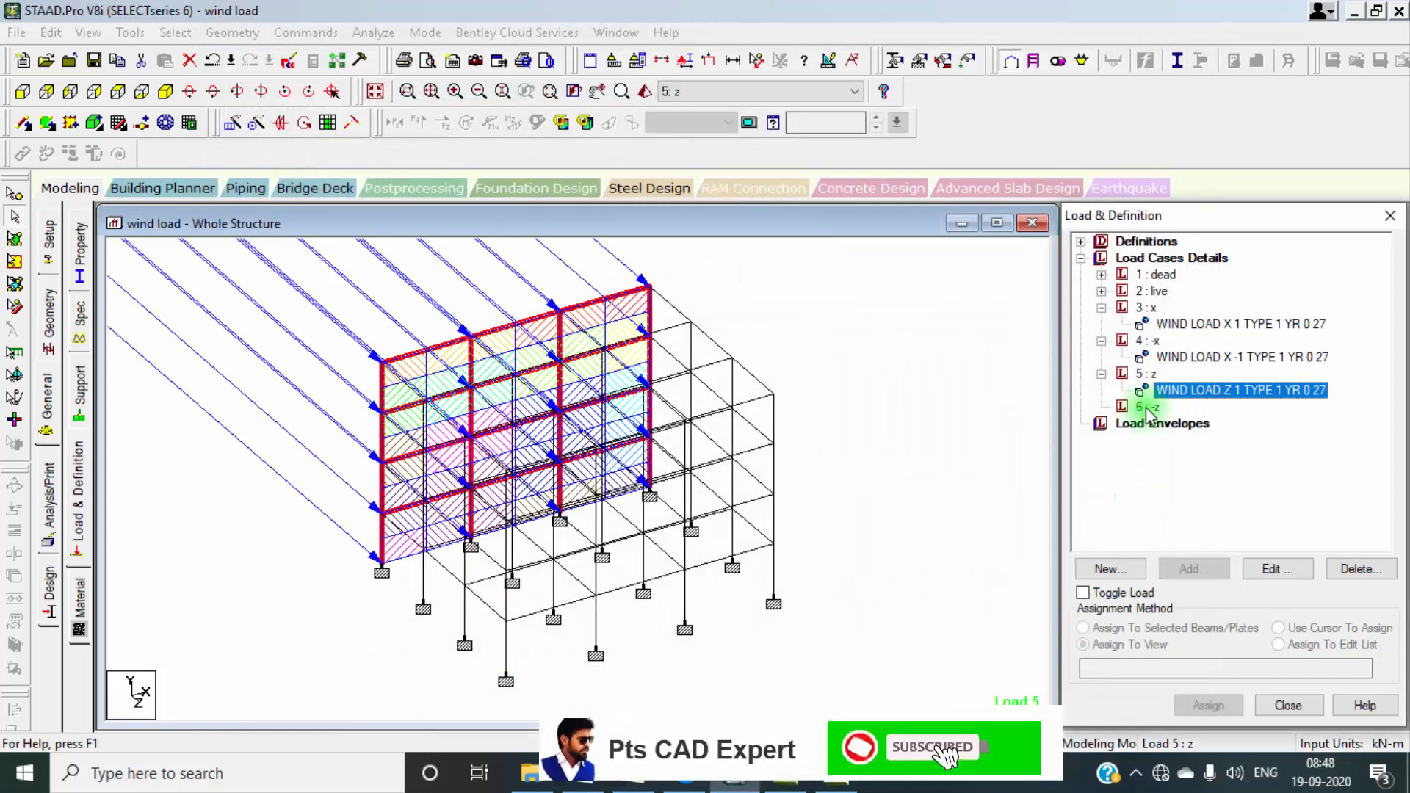
Step: Add a type 1 Z windward wind load with factor -1 and Y range 0 to 27 m to load case 6 (-z), and display it
click(1145, 408)
click(1193, 570)
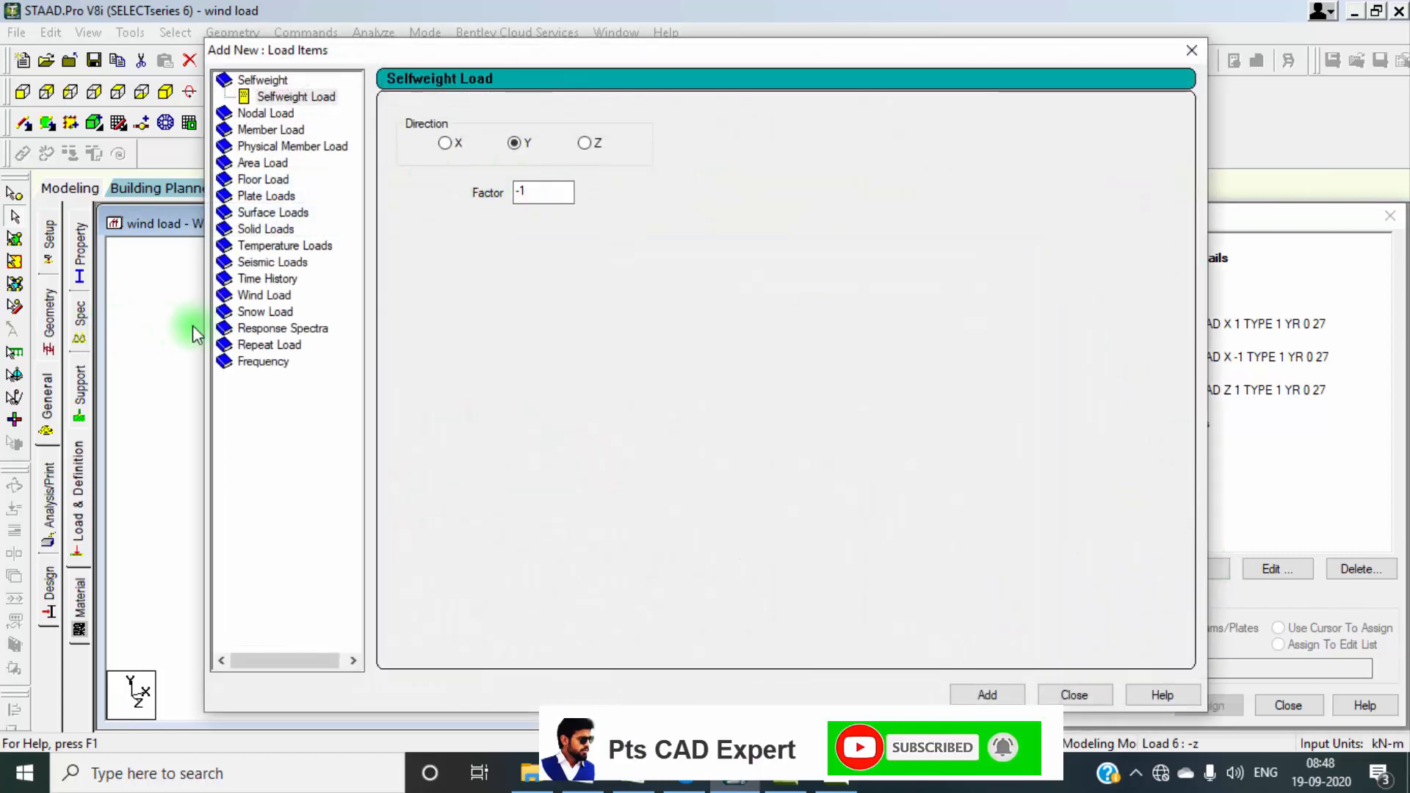
click(276, 294)
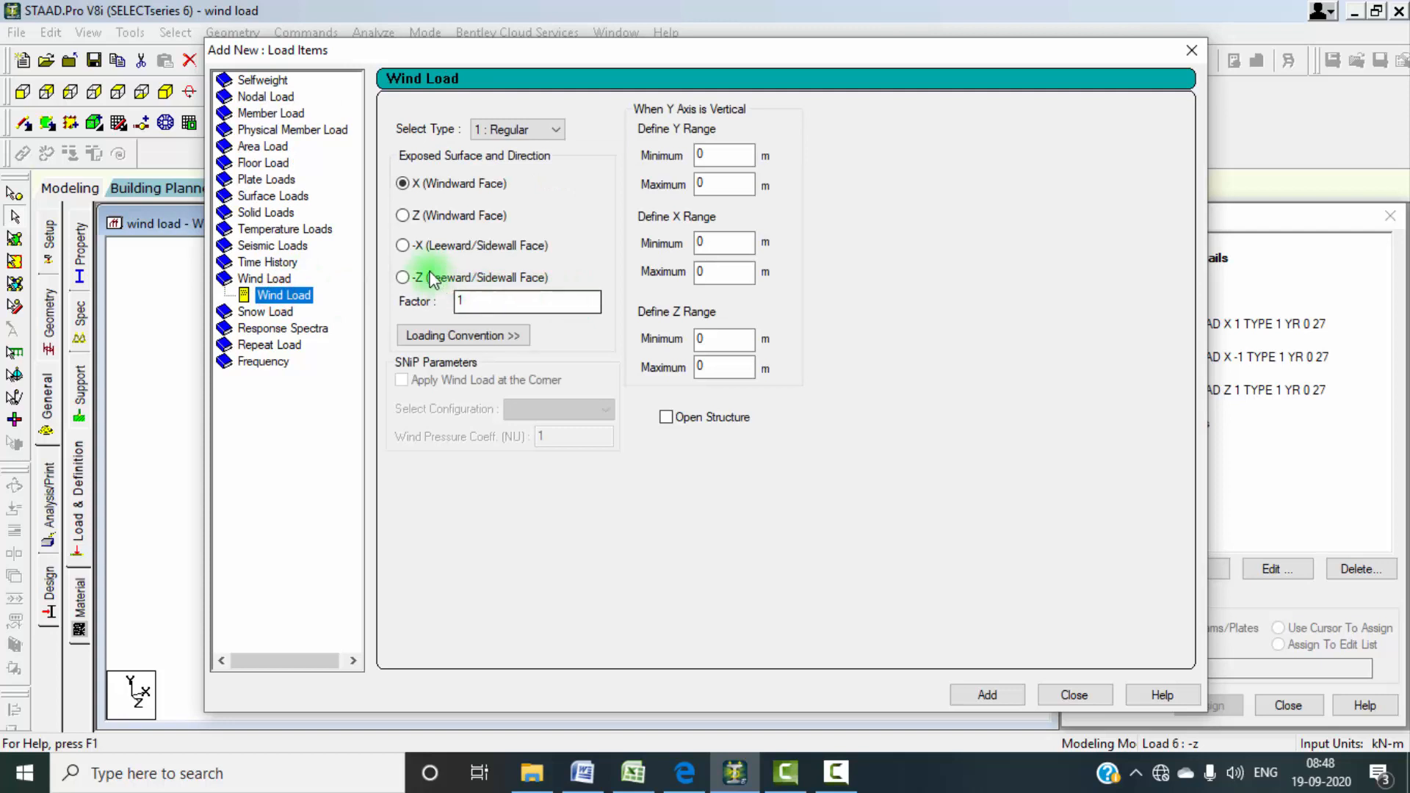
click(404, 215)
double_click(482, 302)
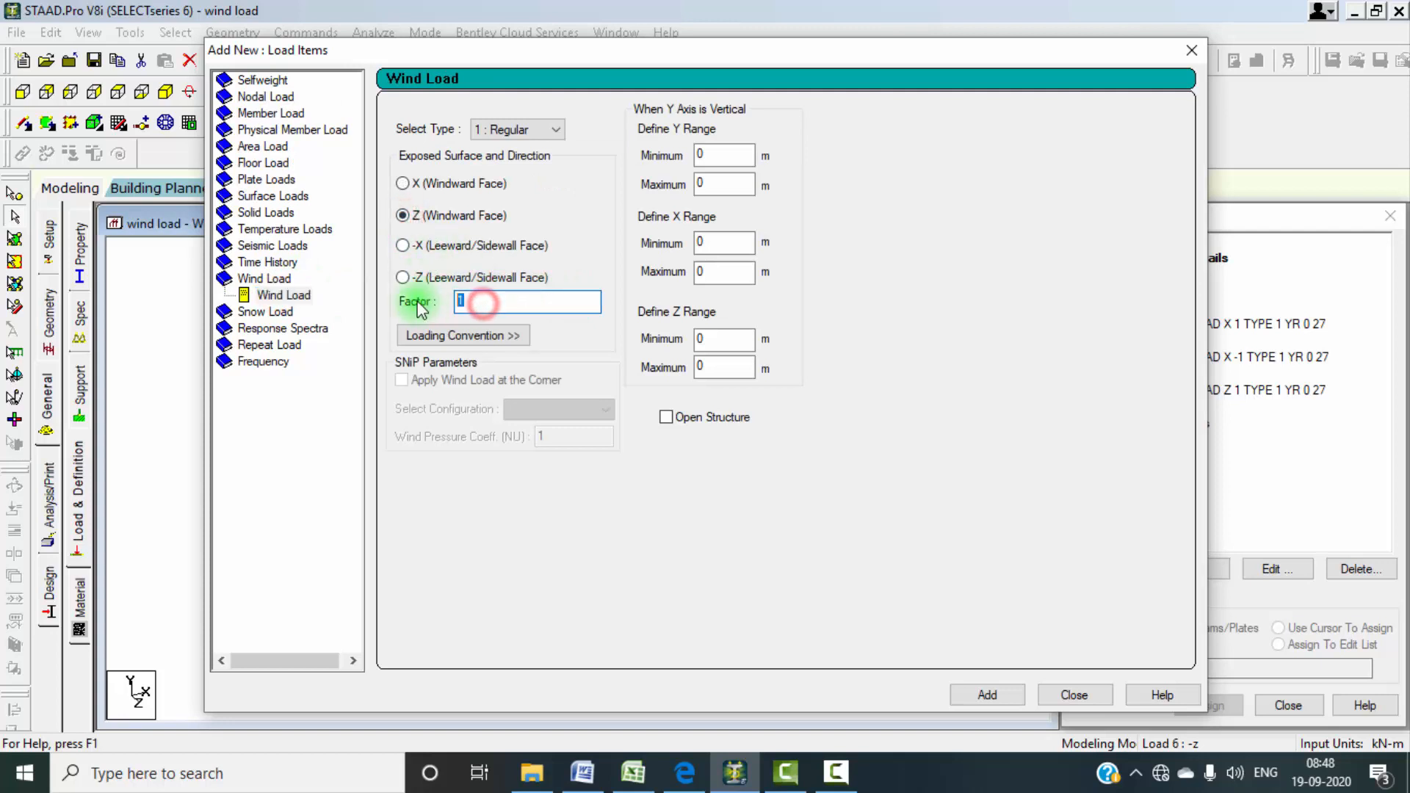
double_click(714, 185)
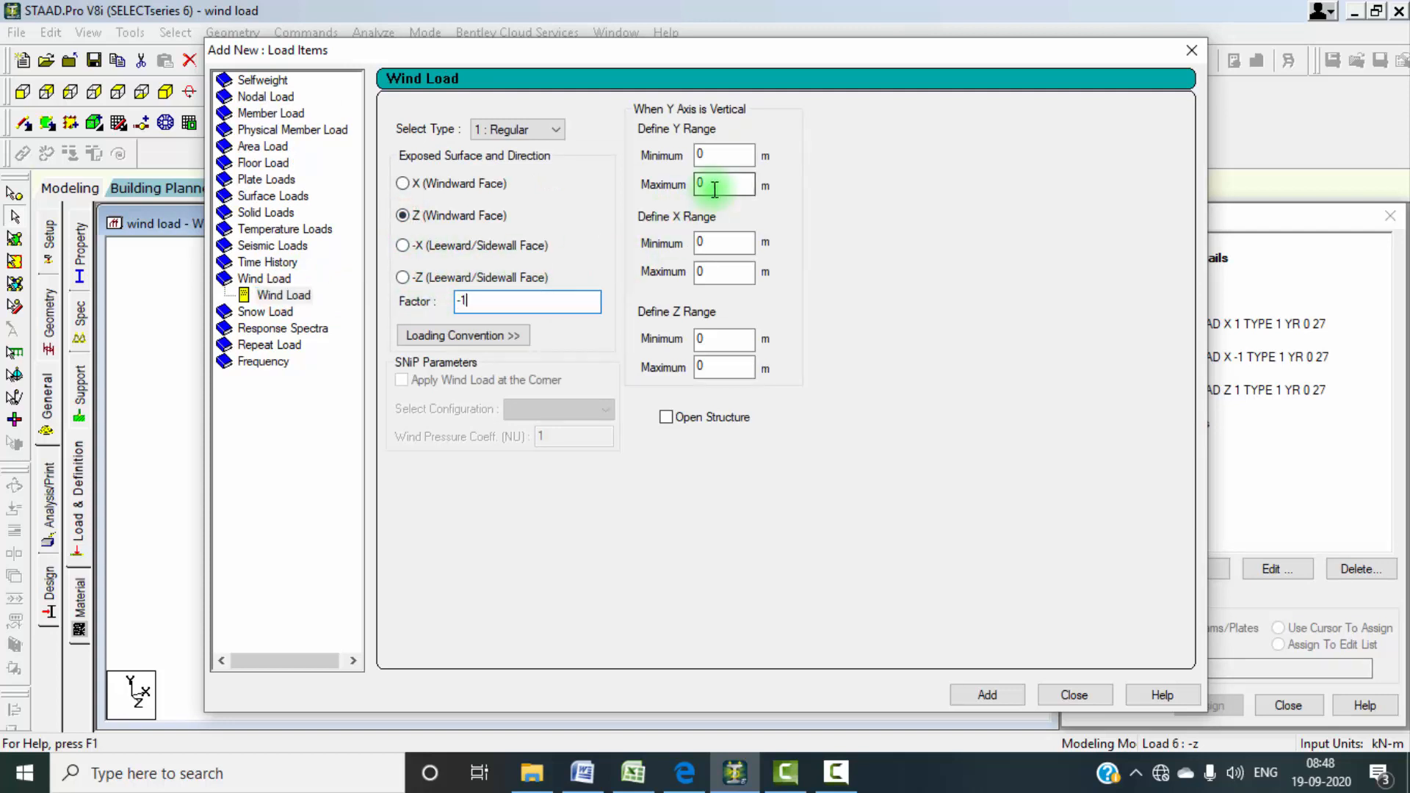
text(27)
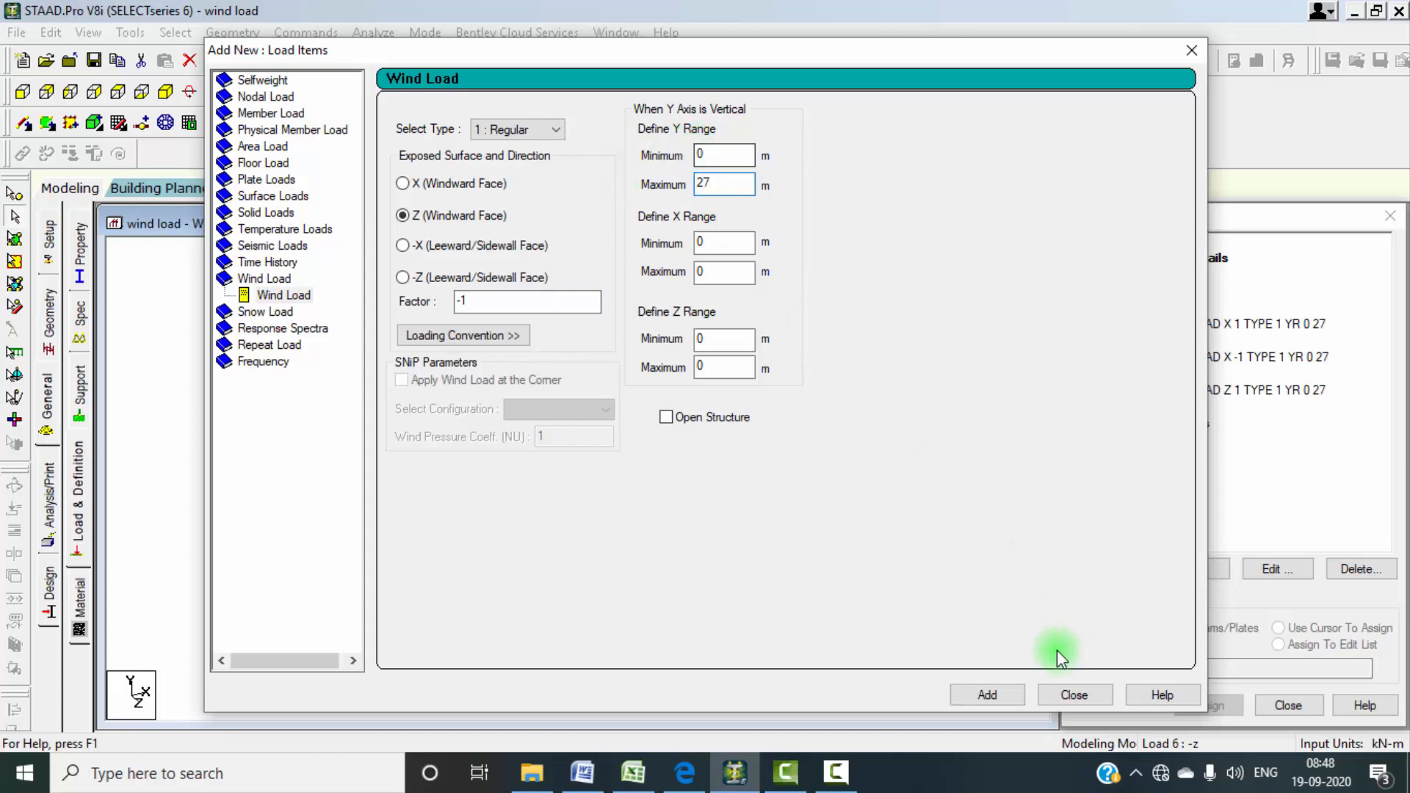
click(987, 695)
click(1073, 694)
click(1212, 426)
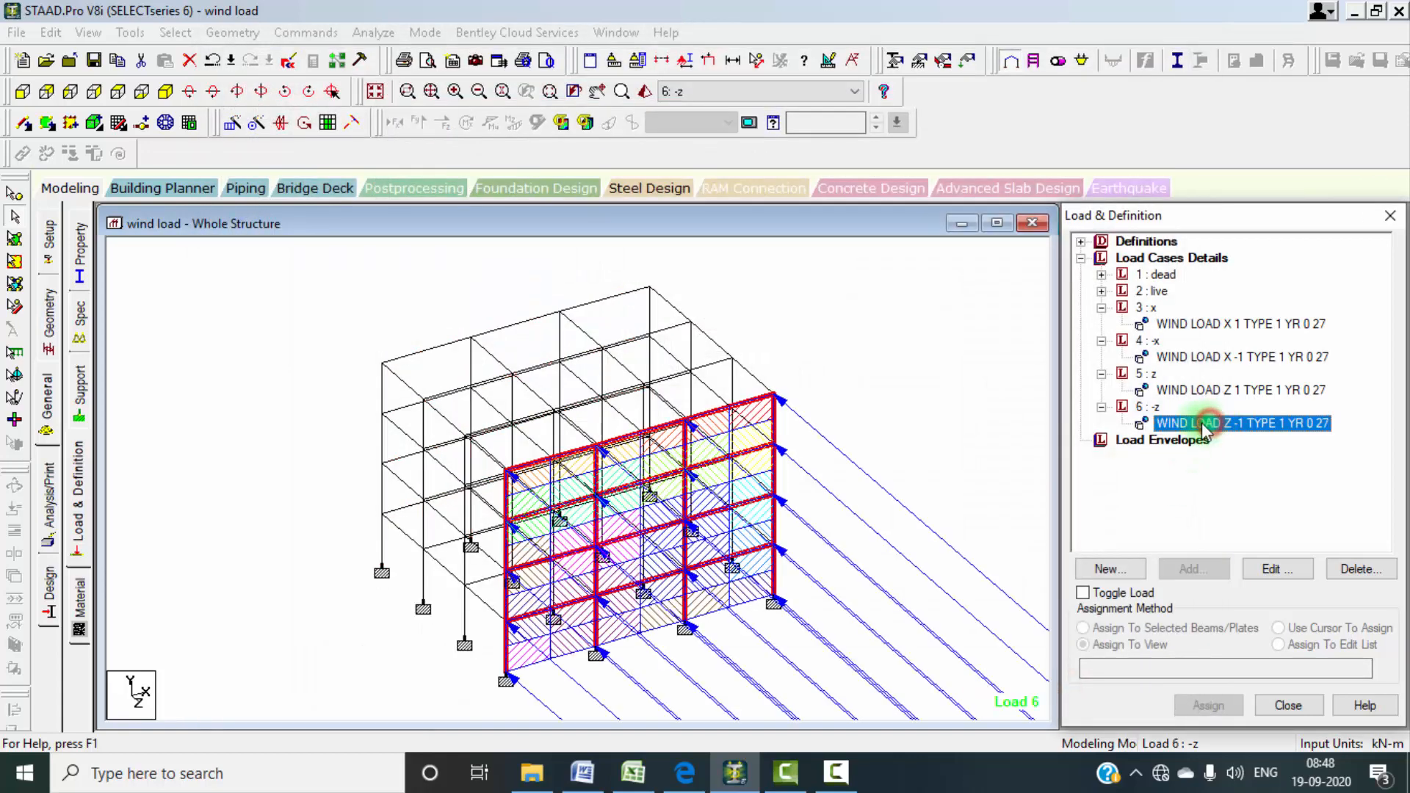
click(903, 374)
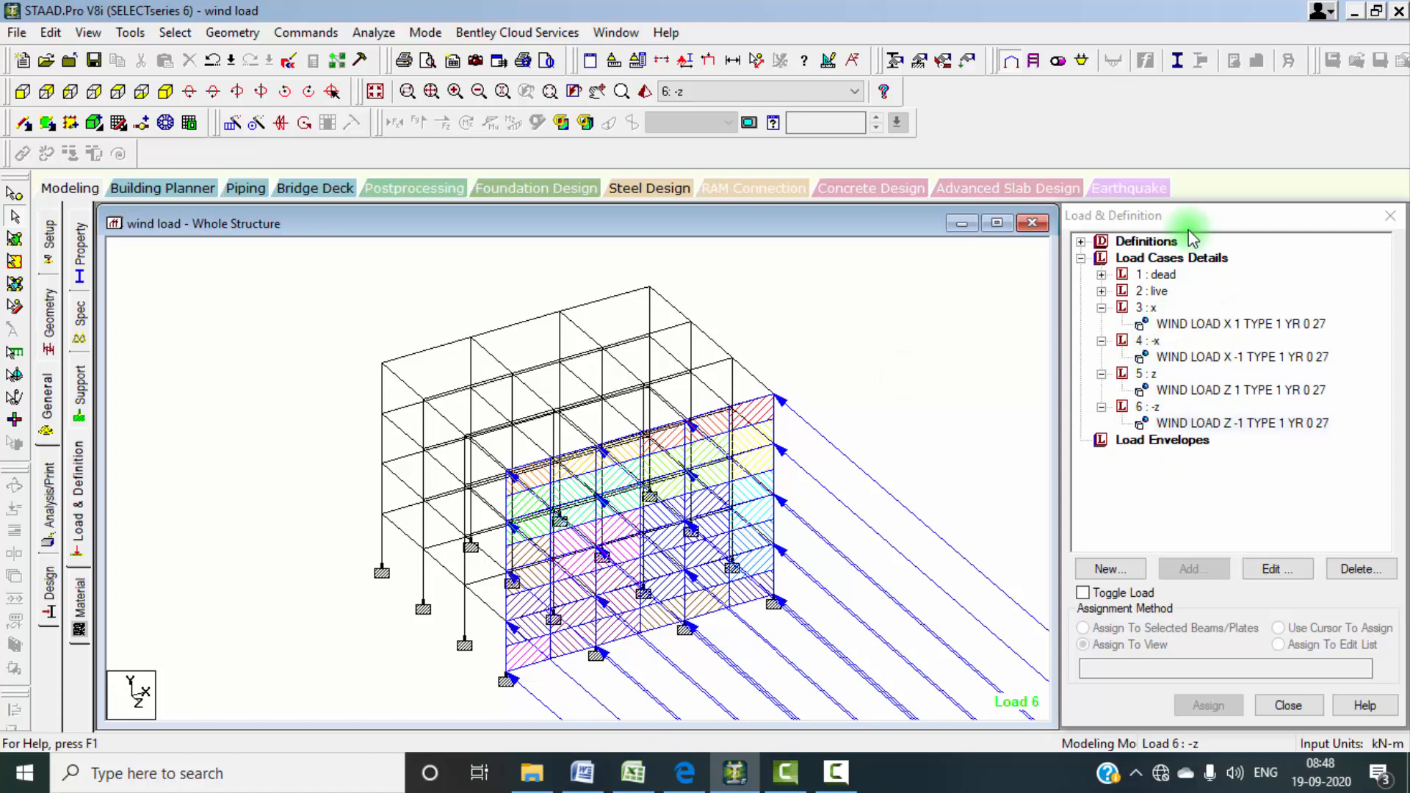
Step: Set up an automatic load combination under the load cases using the Indian Code and the Genral_Structures category
click(1175, 258)
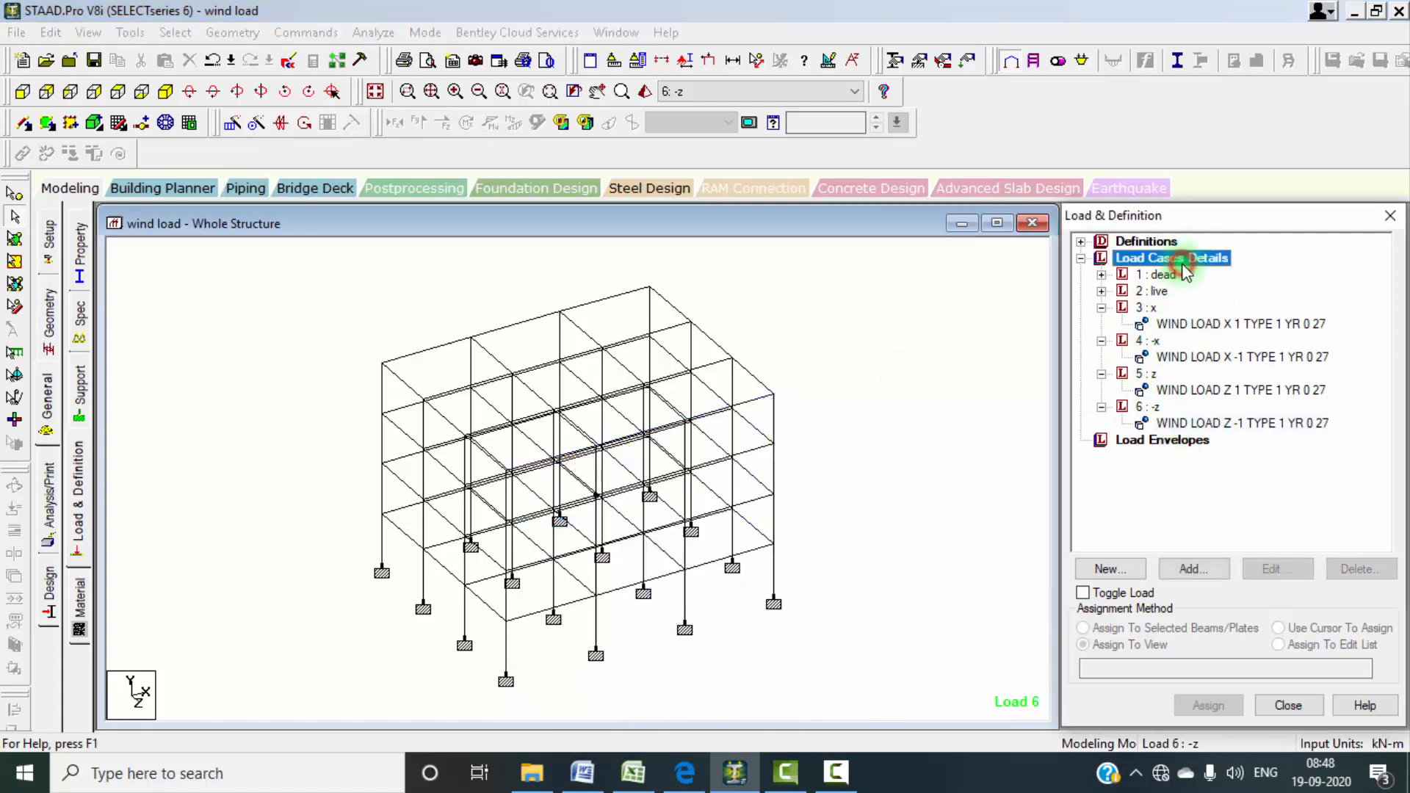
click(1193, 569)
click(378, 206)
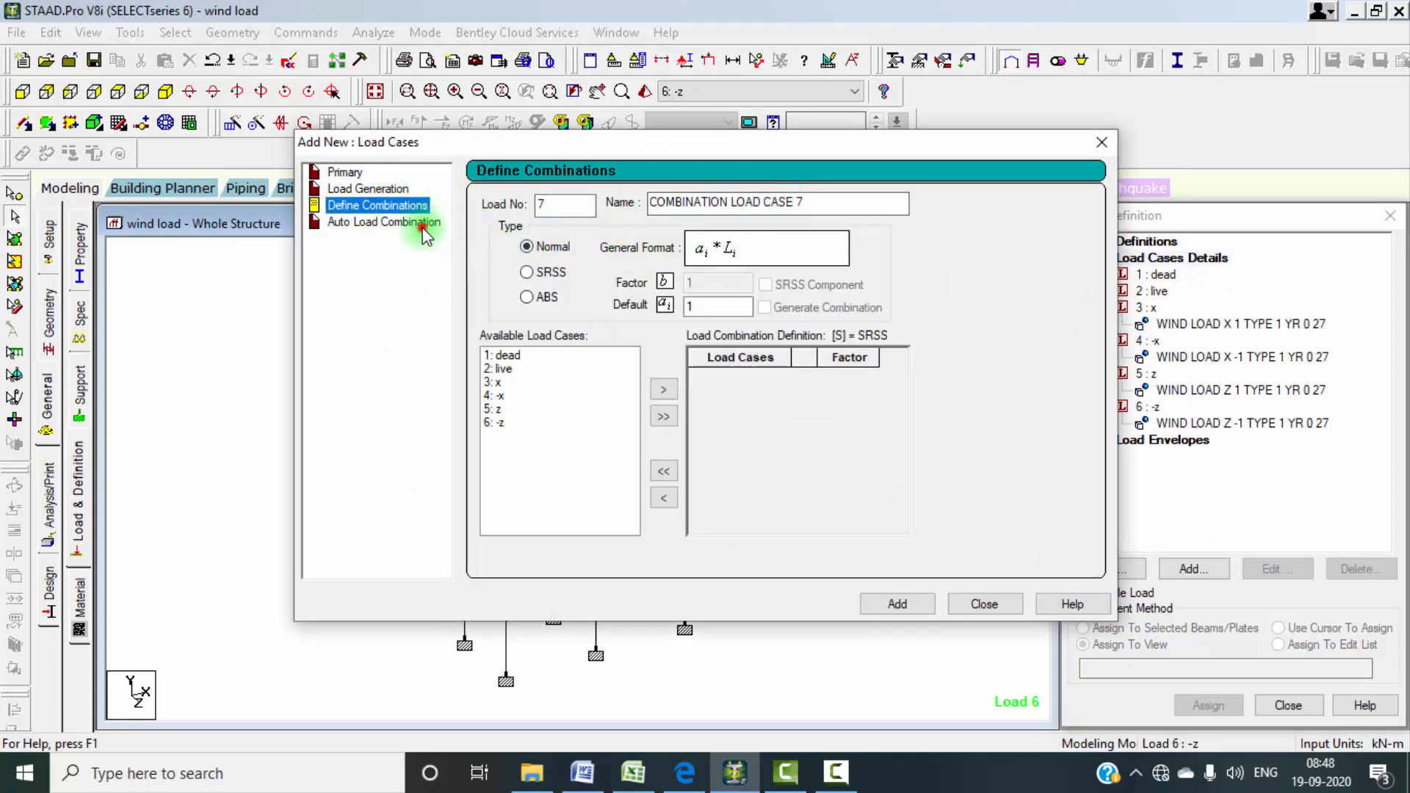
click(365, 222)
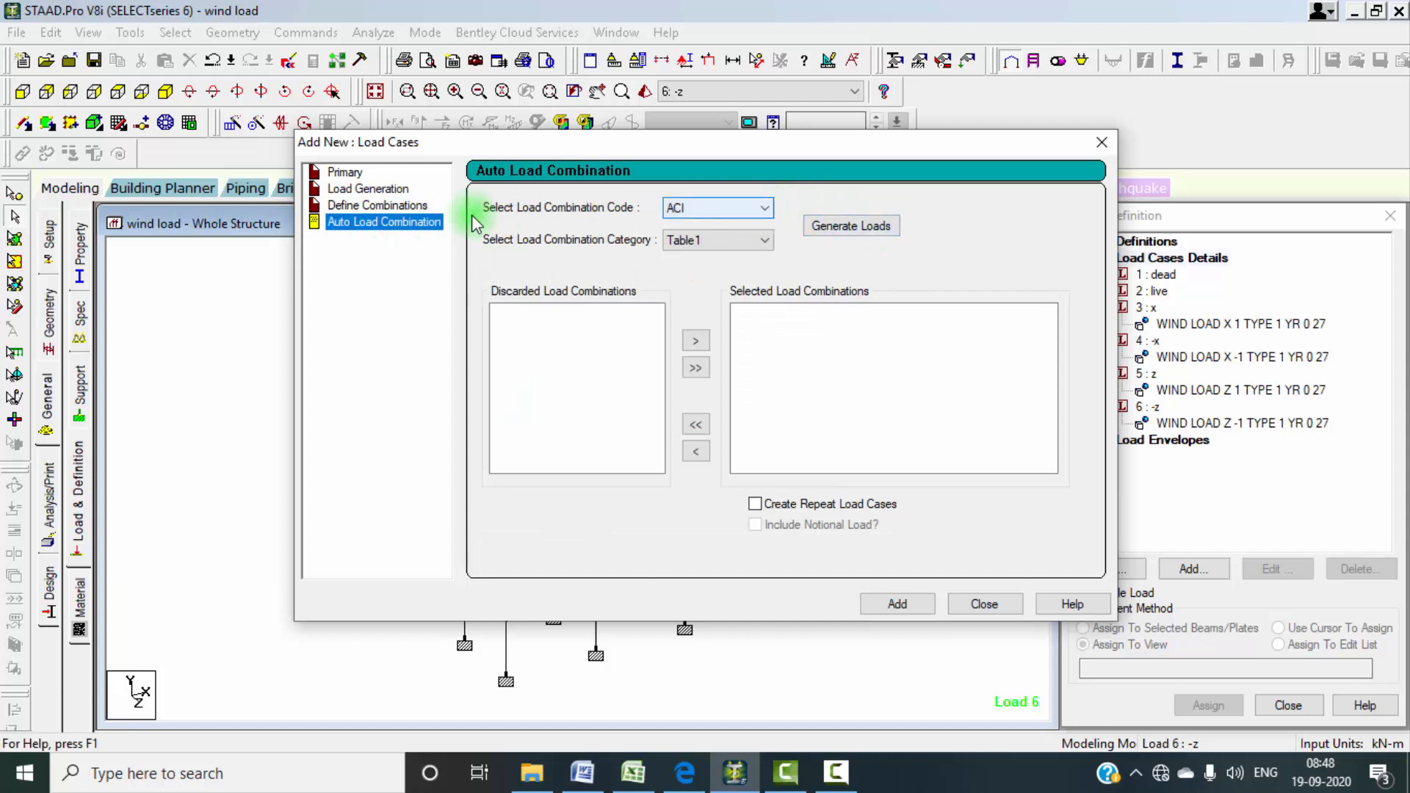
click(408, 207)
click(351, 222)
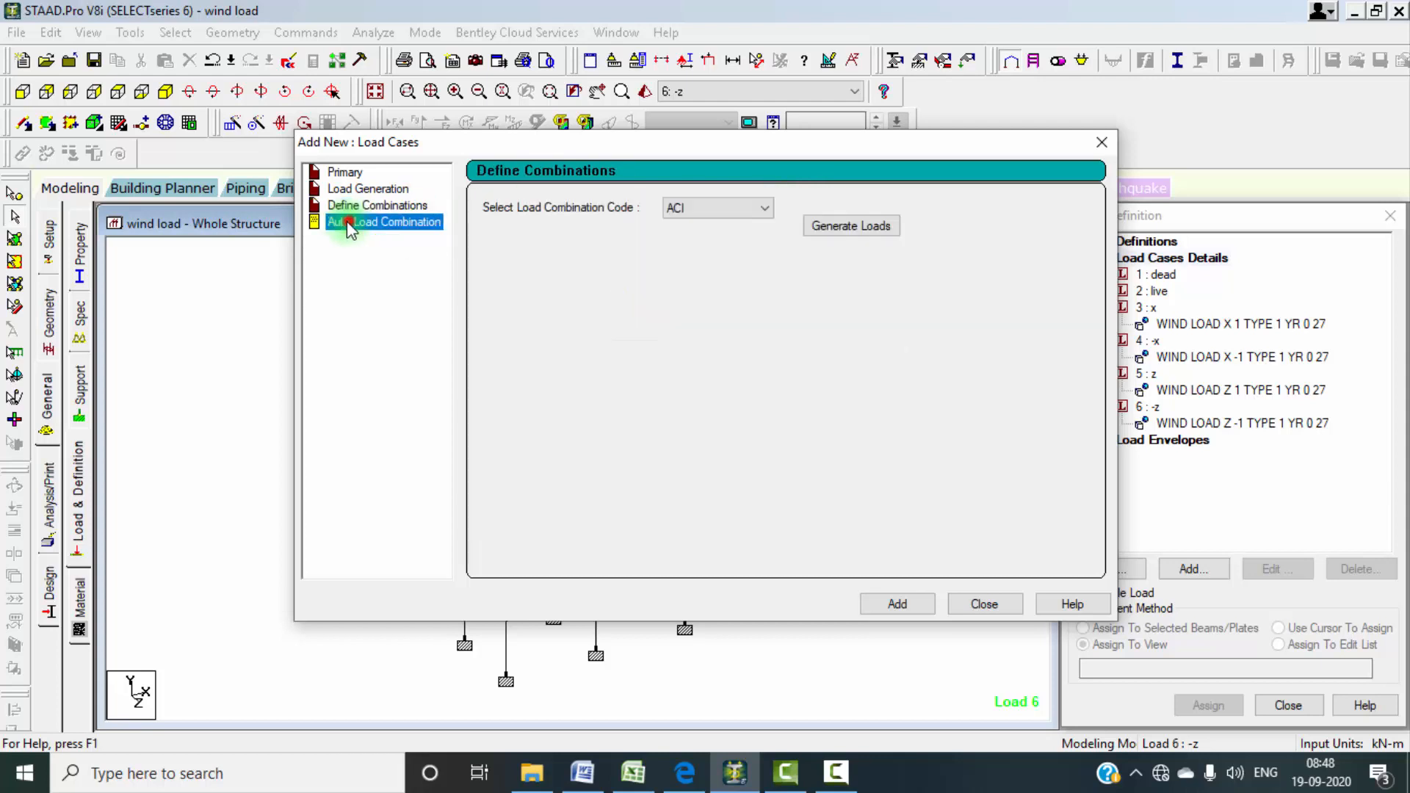
click(741, 213)
click(701, 301)
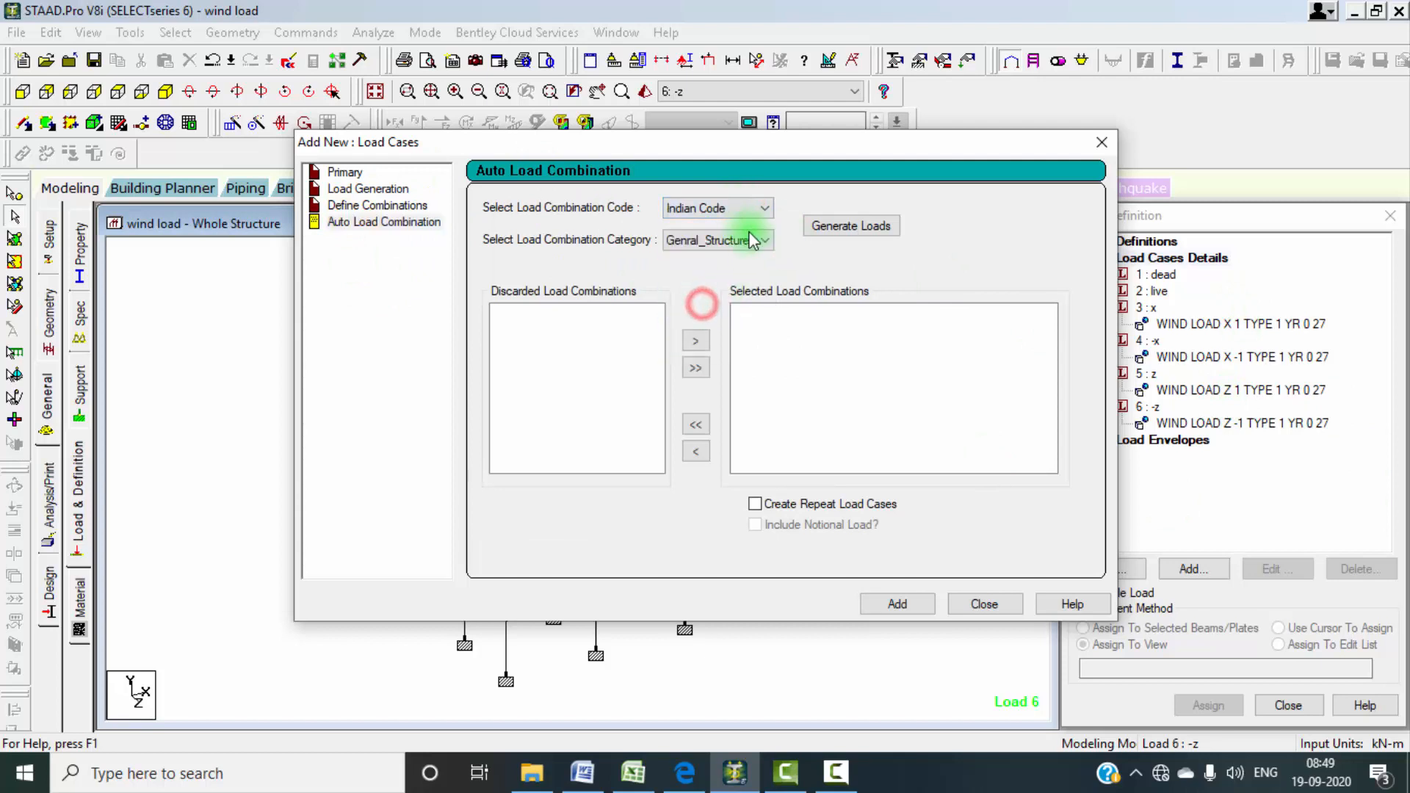
Step: Generate the load combinations, saving the file, add them all to the load cases, and review the combination list
click(853, 226)
click(906, 614)
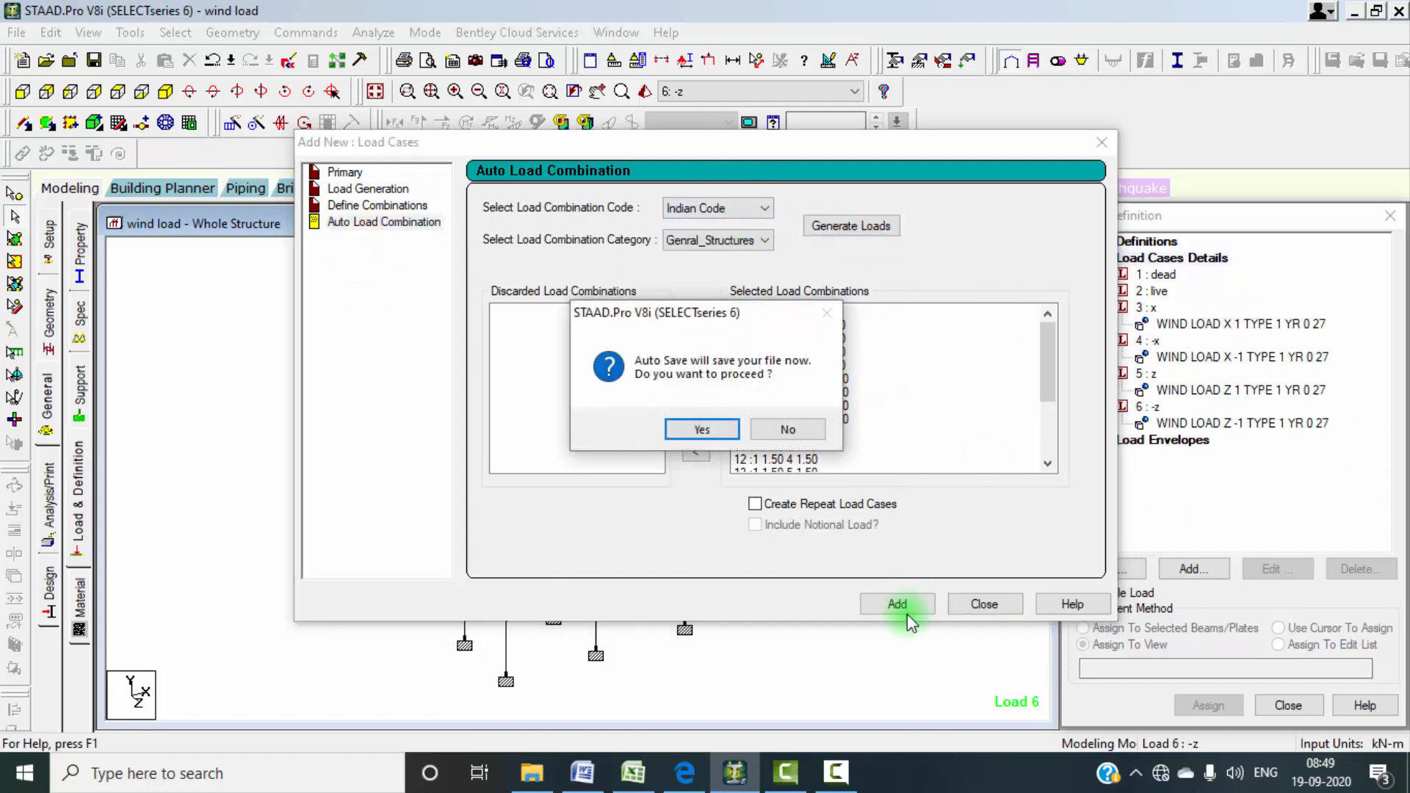
click(722, 432)
click(583, 409)
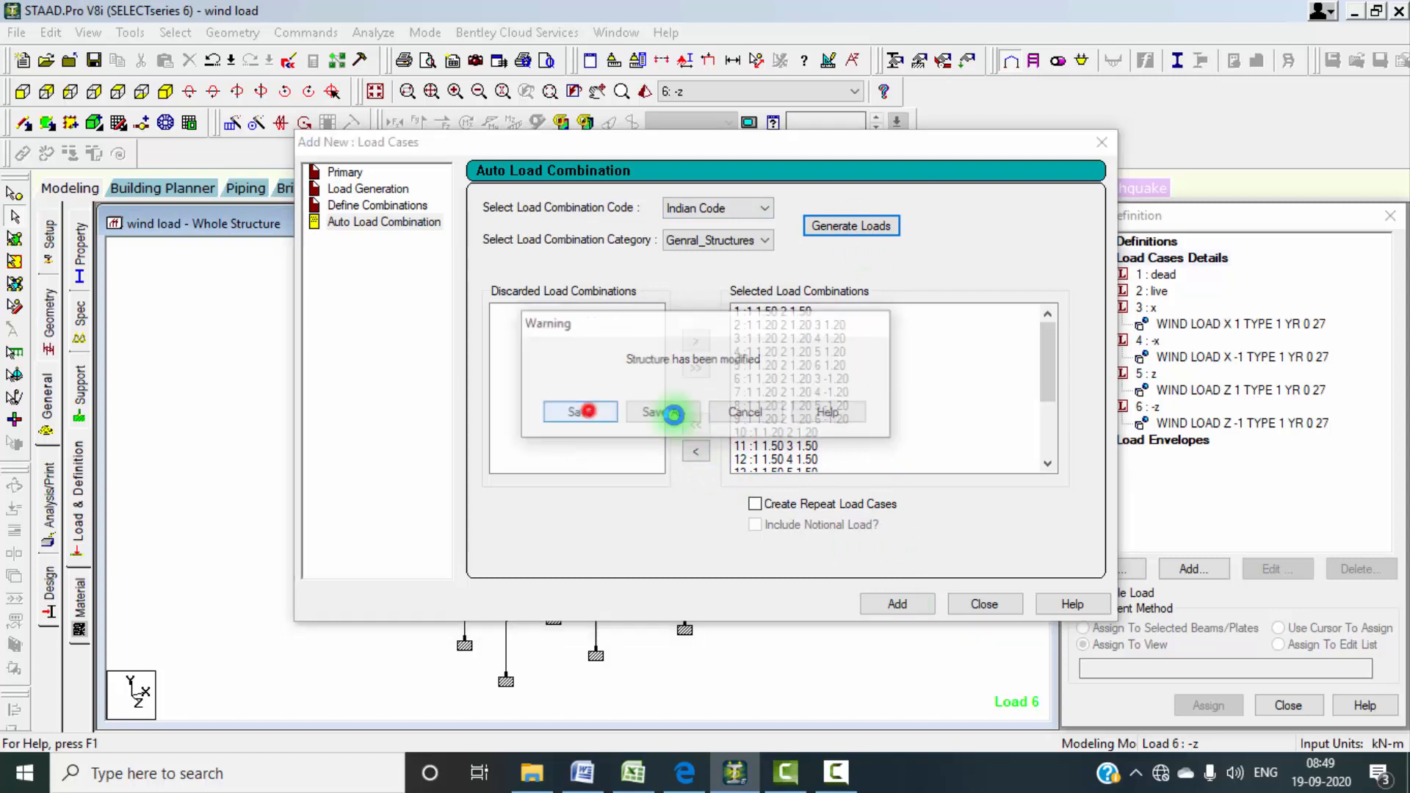
click(889, 604)
click(984, 605)
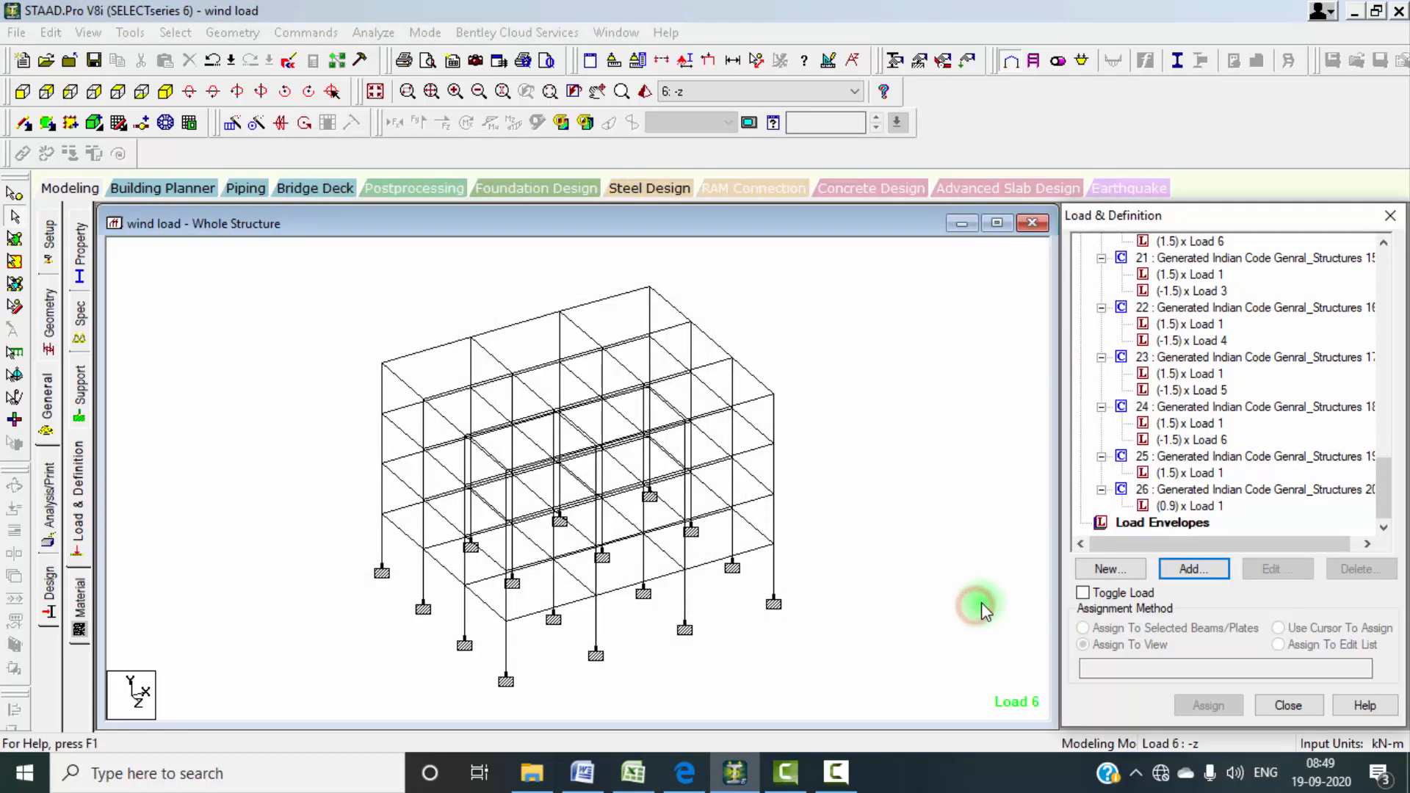
scroll(1239, 429, up, 10)
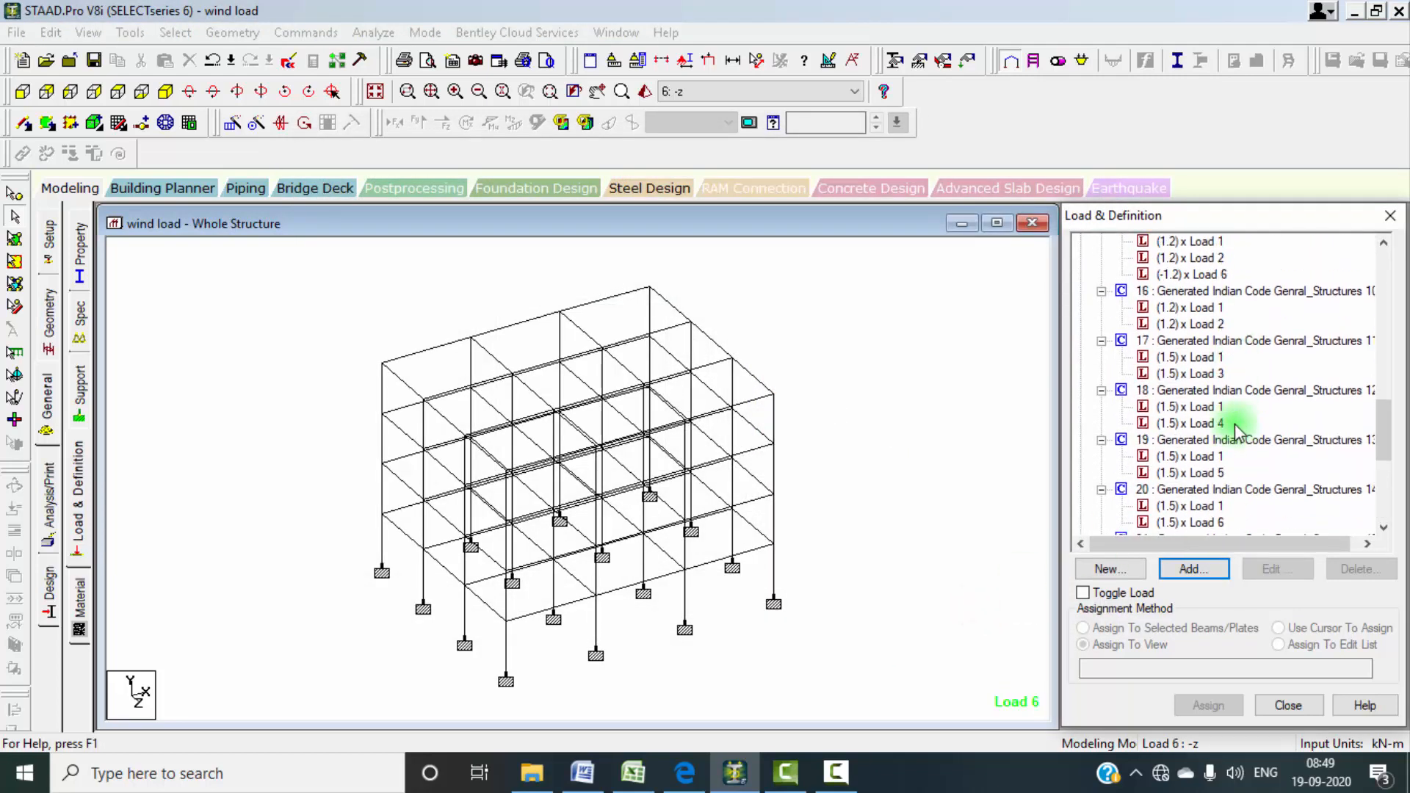
scroll(1241, 411, up, 7)
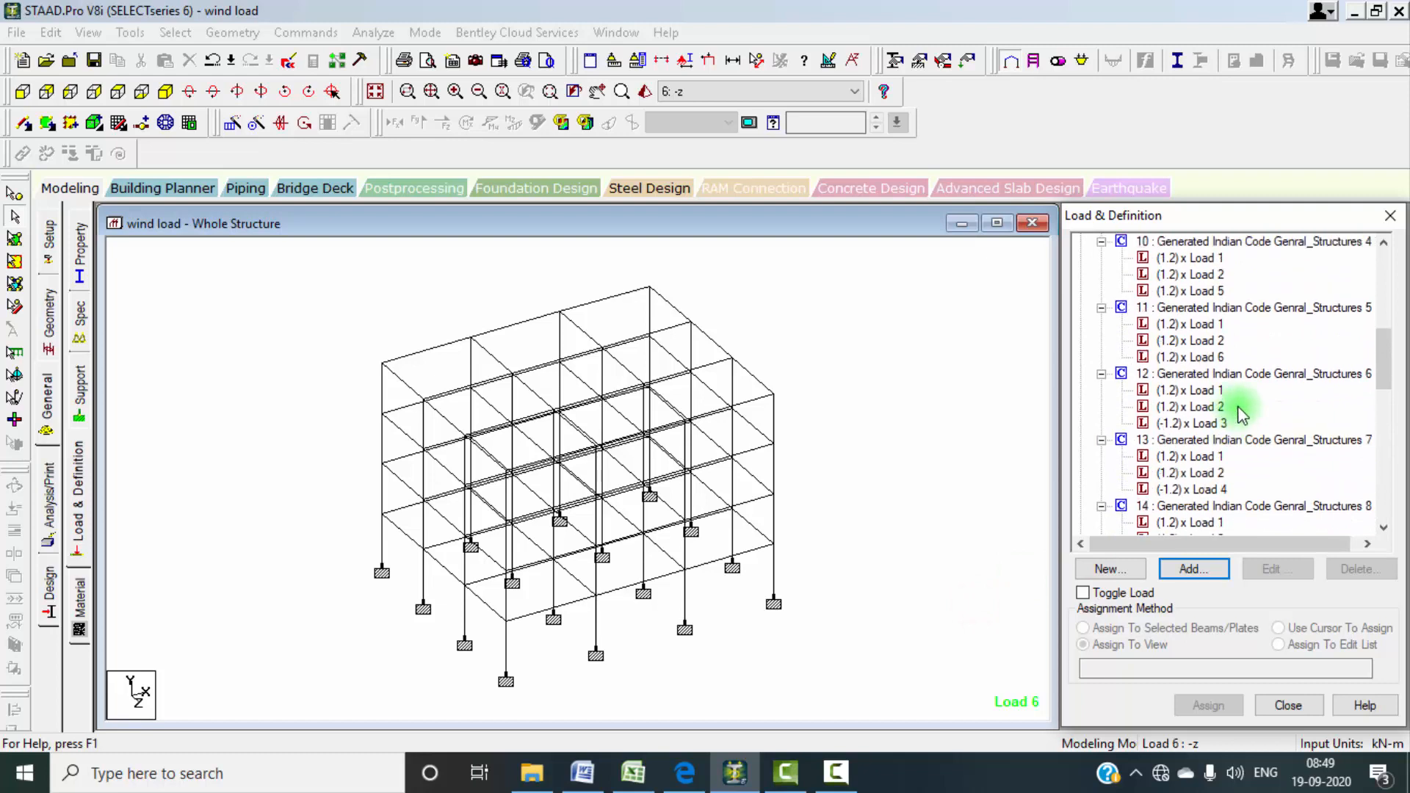
scroll(1242, 389, up, 2)
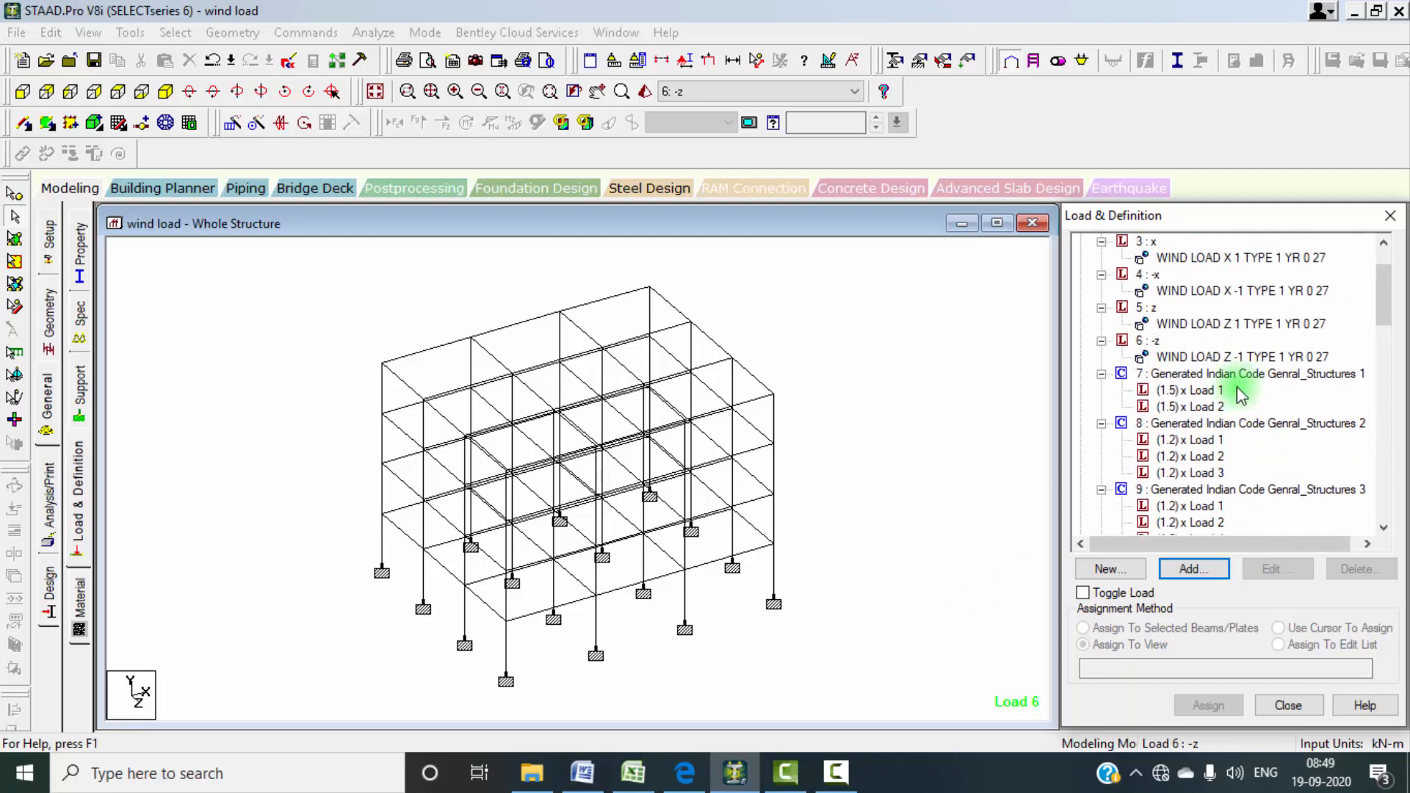
scroll(1241, 395, up, 3)
scroll(1240, 393, down, 5)
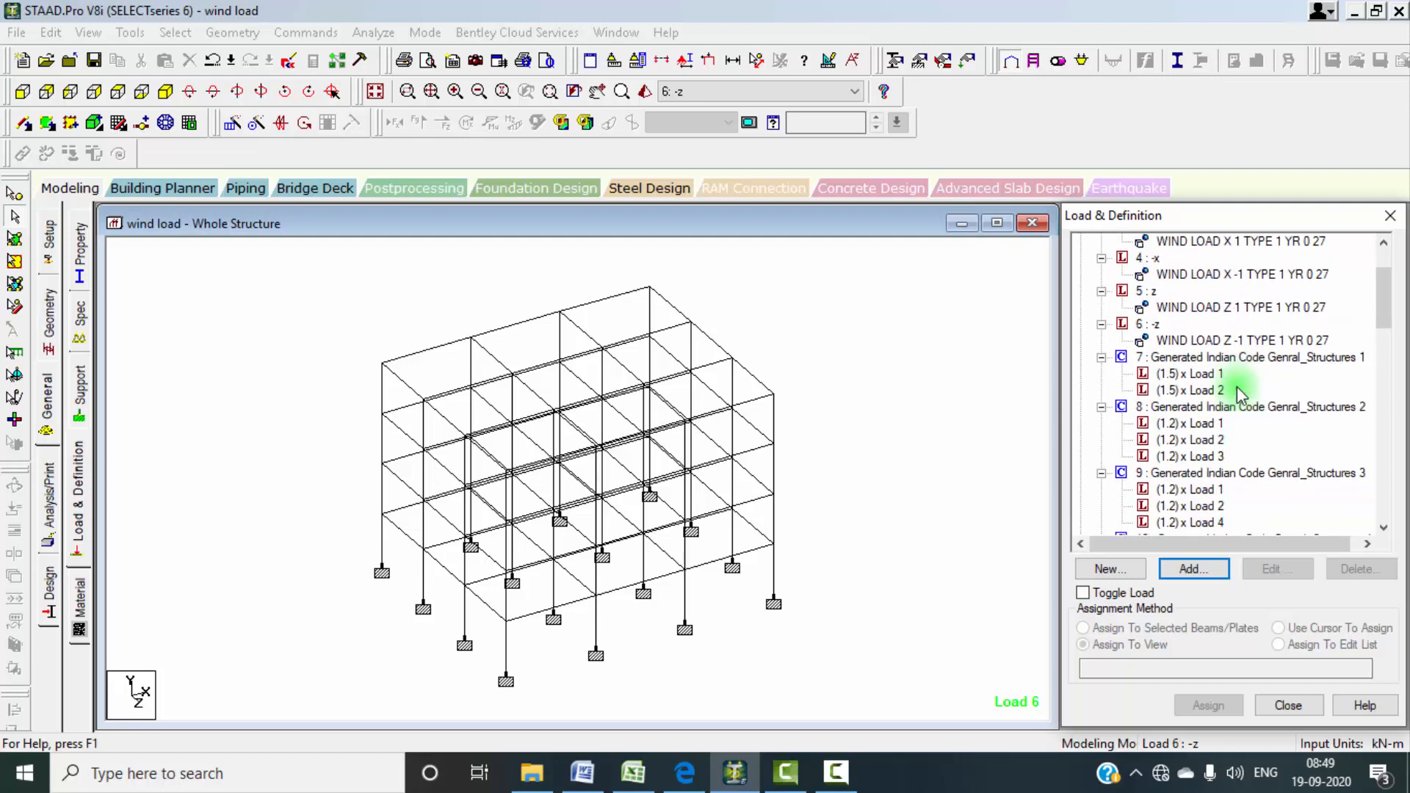
click(374, 33)
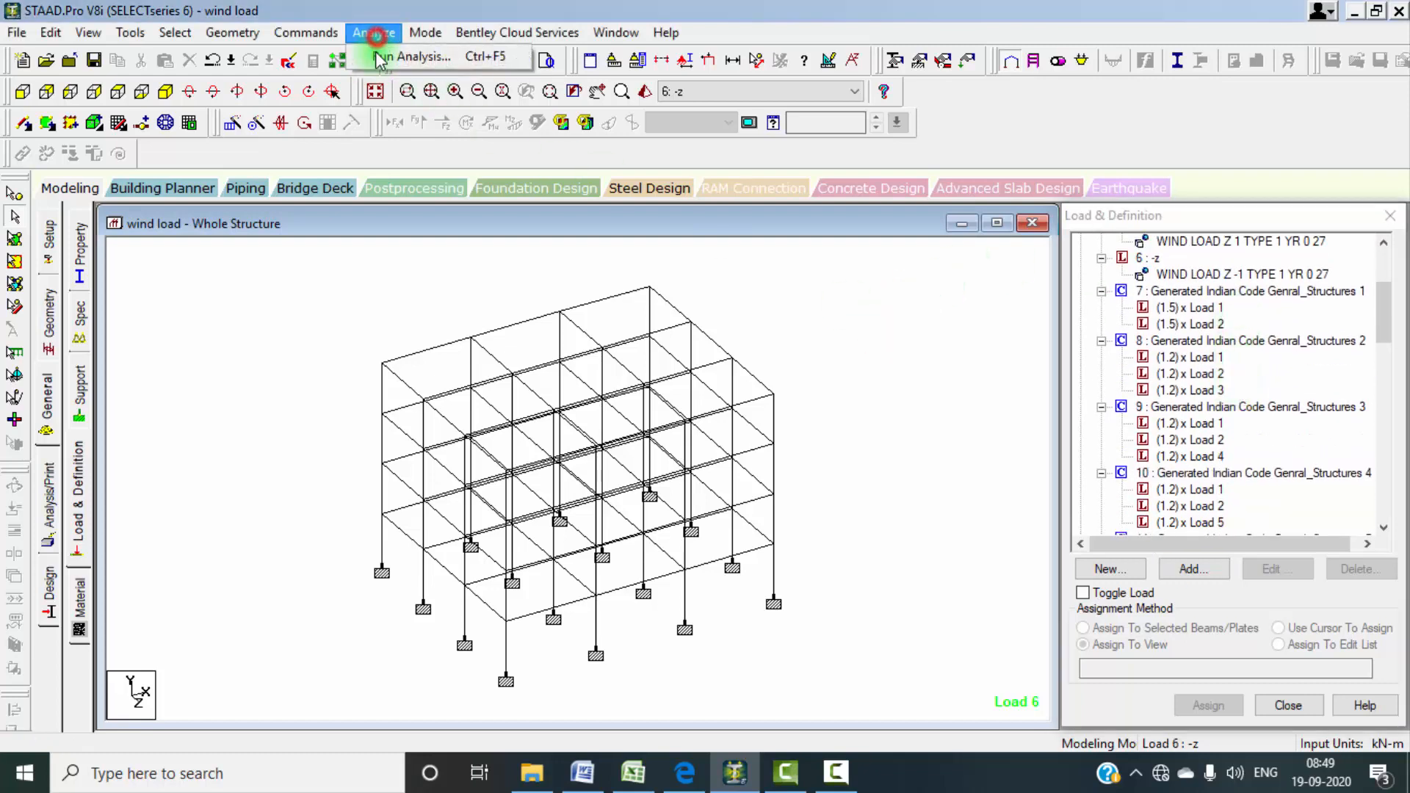
click(308, 33)
mouse_move(367, 373)
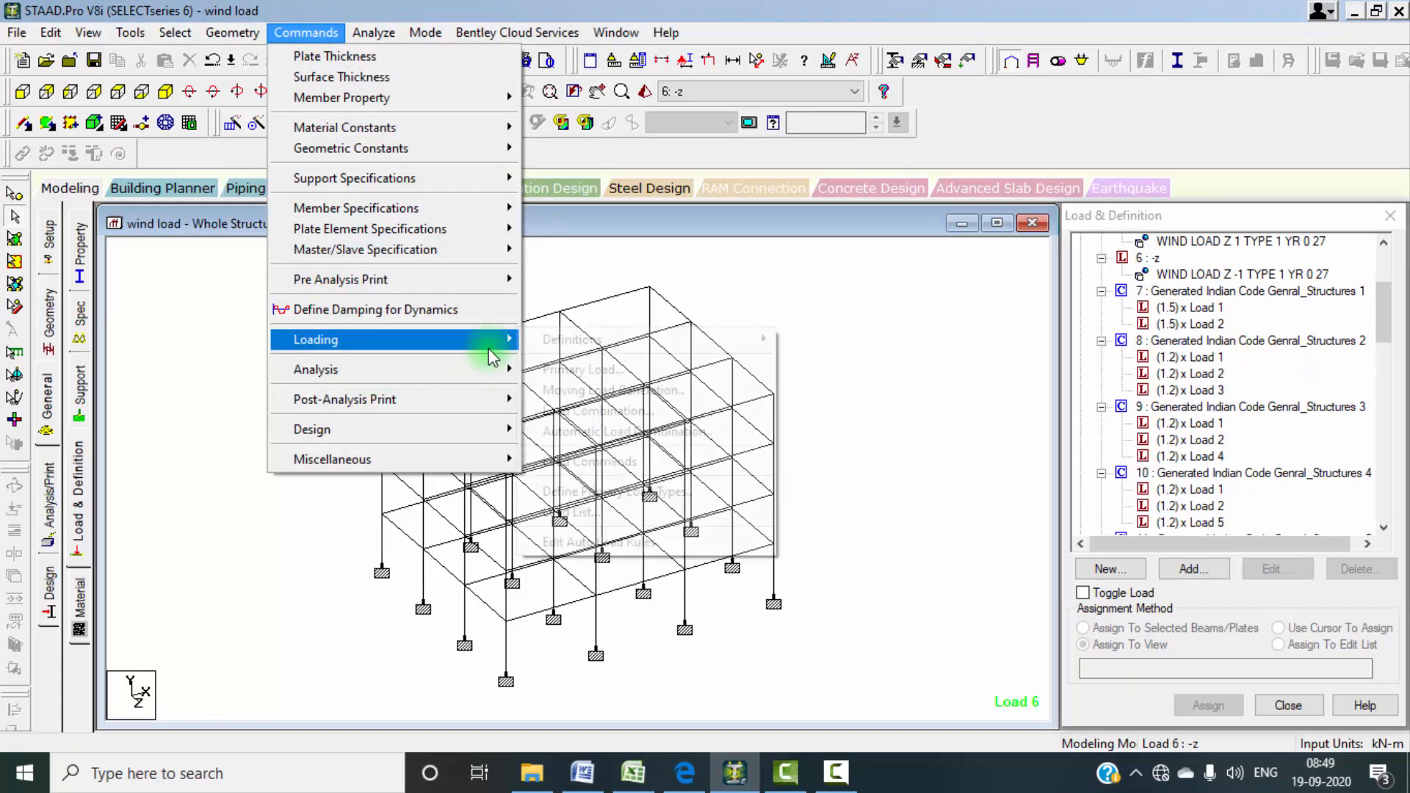
mouse_move(494, 397)
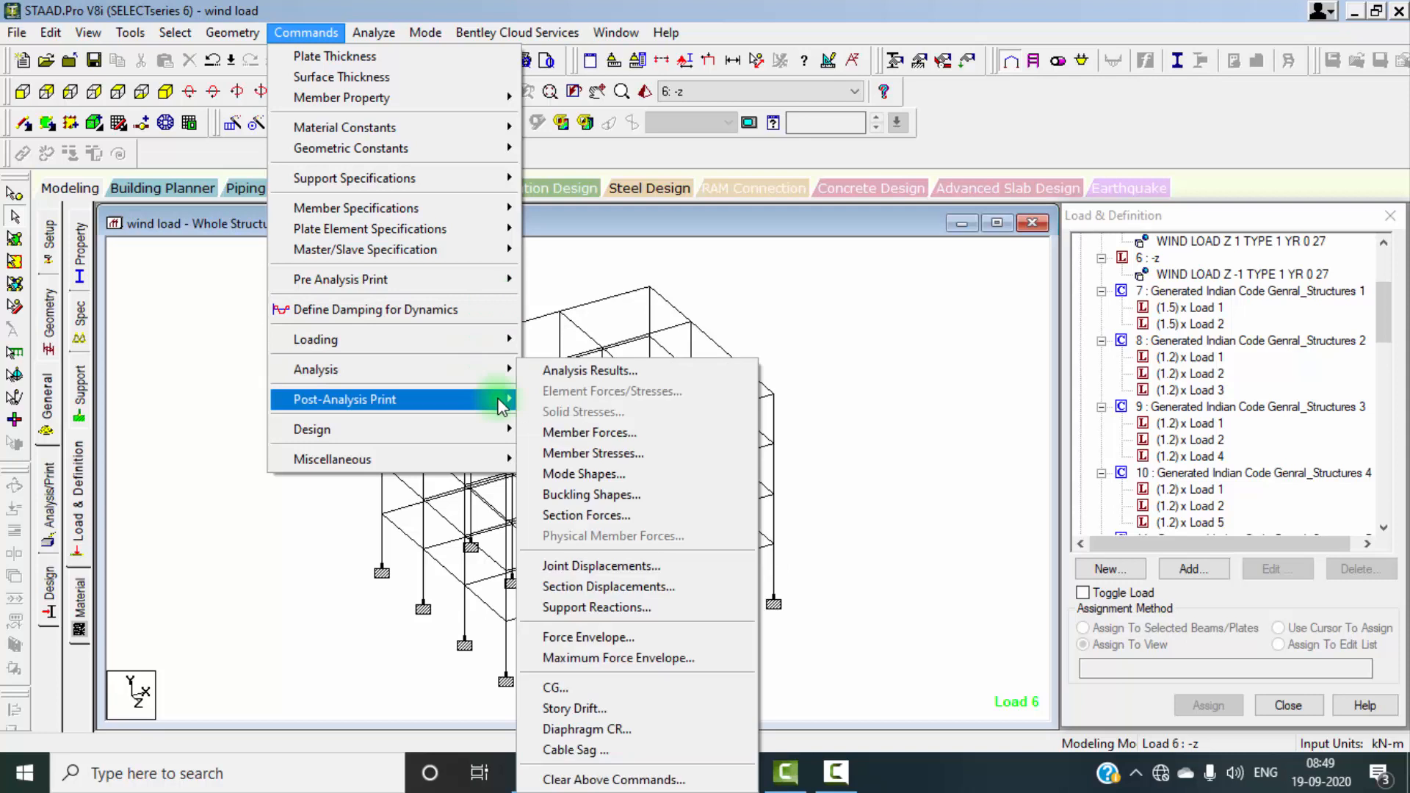
click(547, 433)
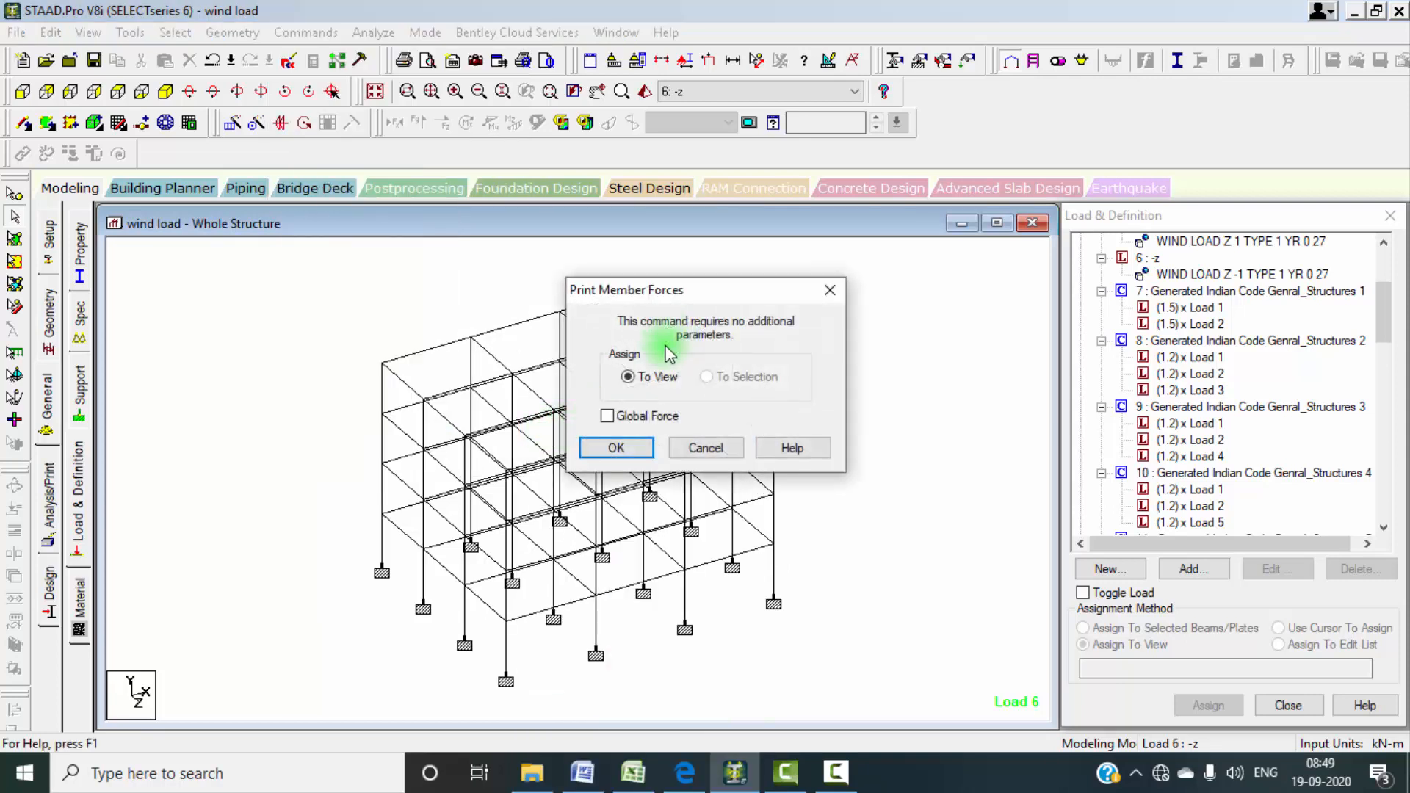
click(706, 448)
click(324, 273)
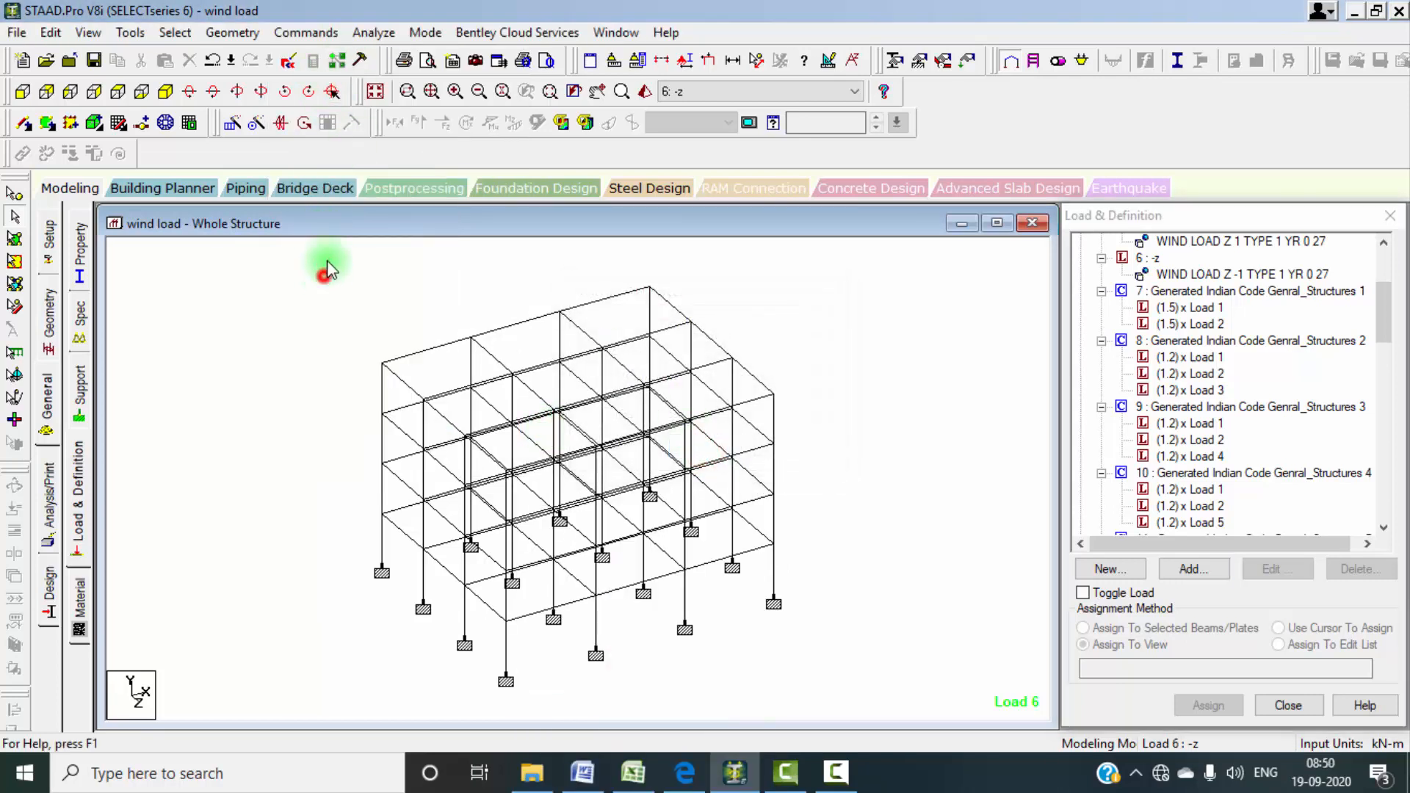
Step: Run the analysis, saving the modified structure, and open the analysis output file
click(373, 32)
click(385, 56)
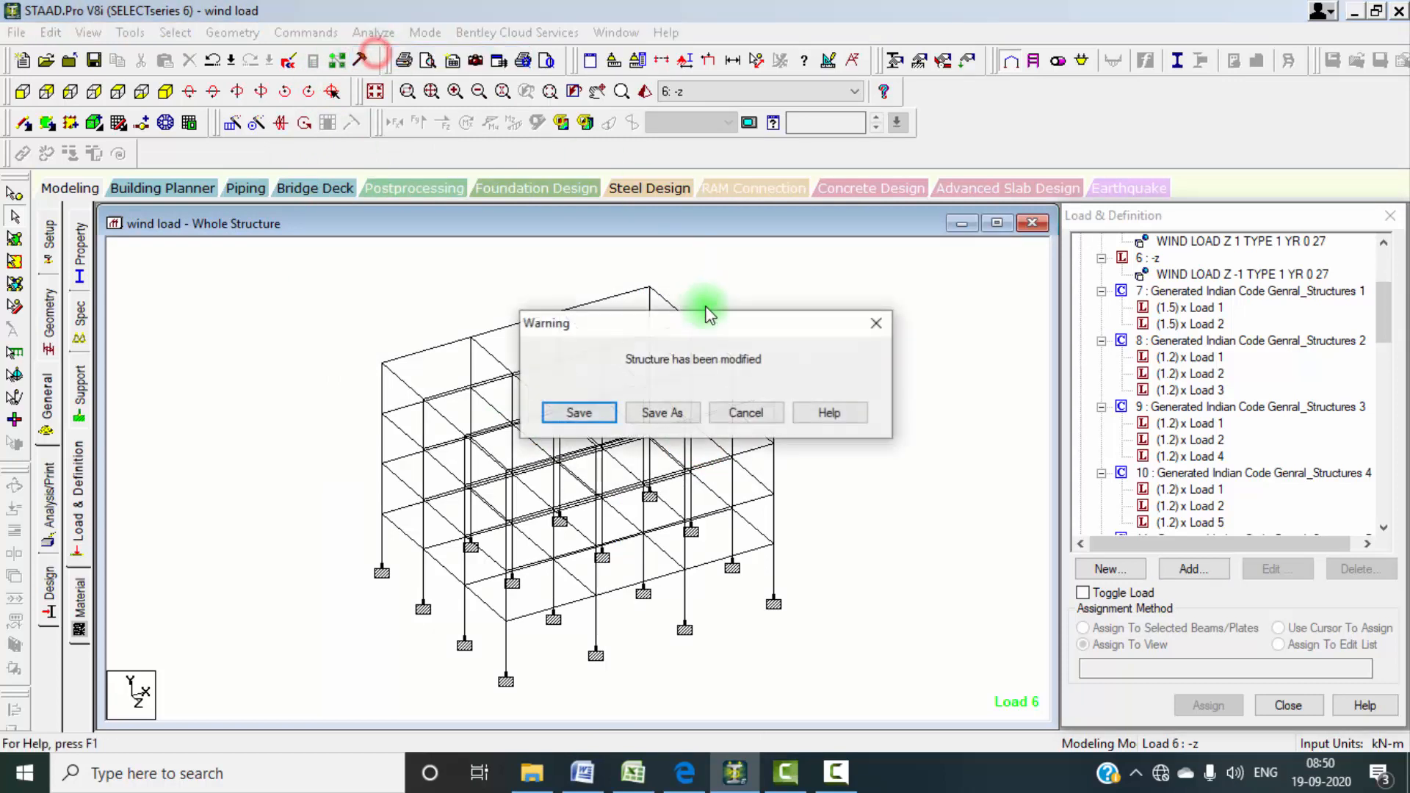
click(579, 413)
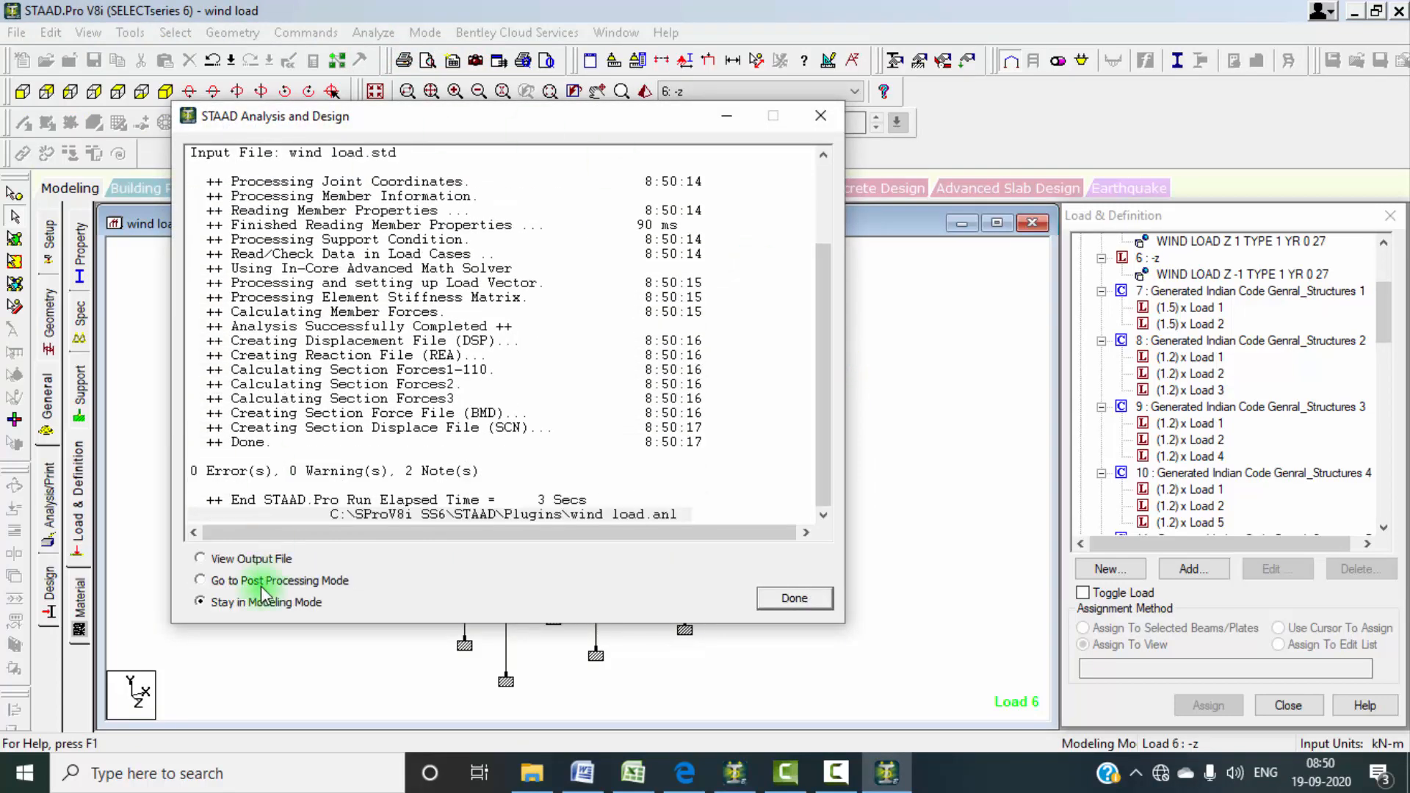
click(804, 598)
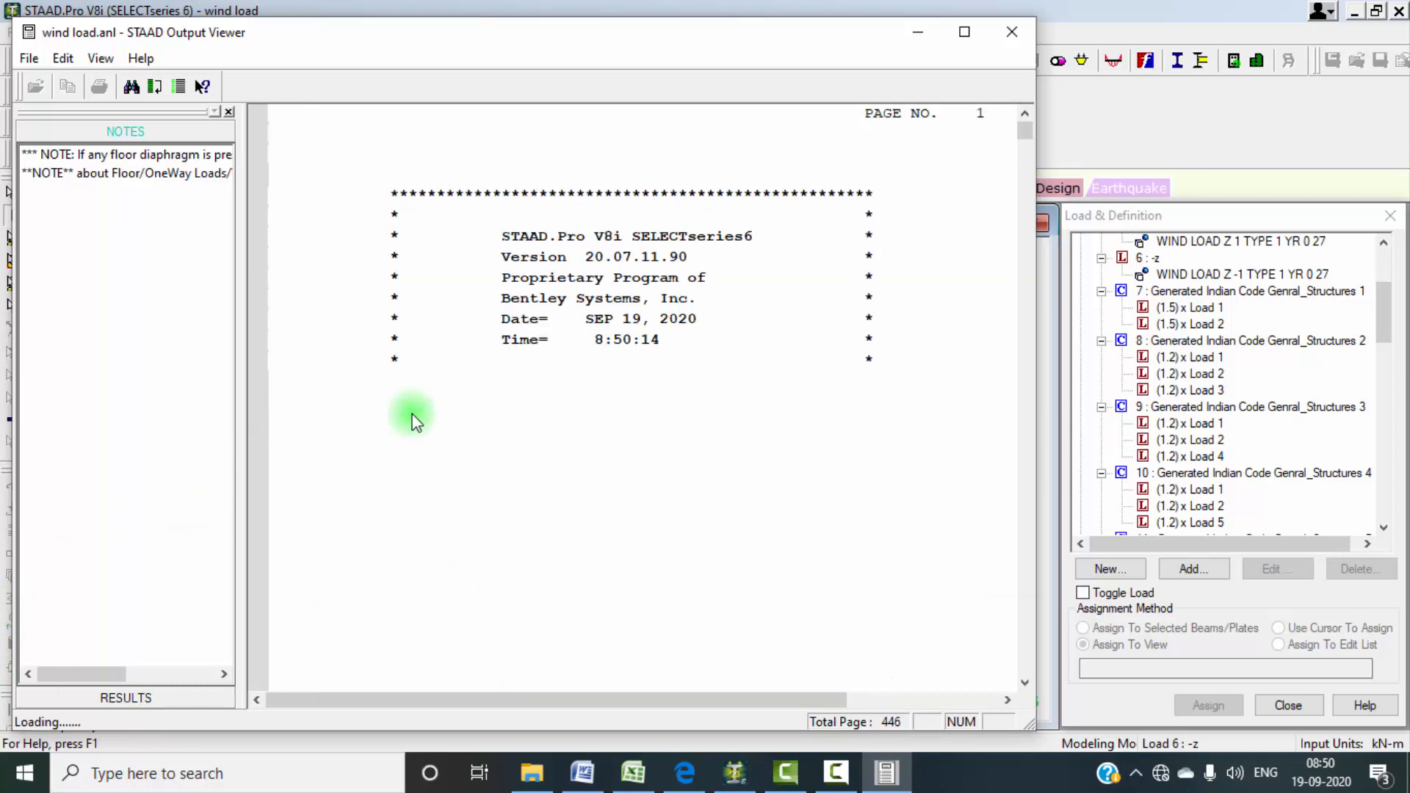
Step: Examine the MEMBER FORCES ALL results in the output file, comparing the member end forces with the load cases and combinations
click(174, 701)
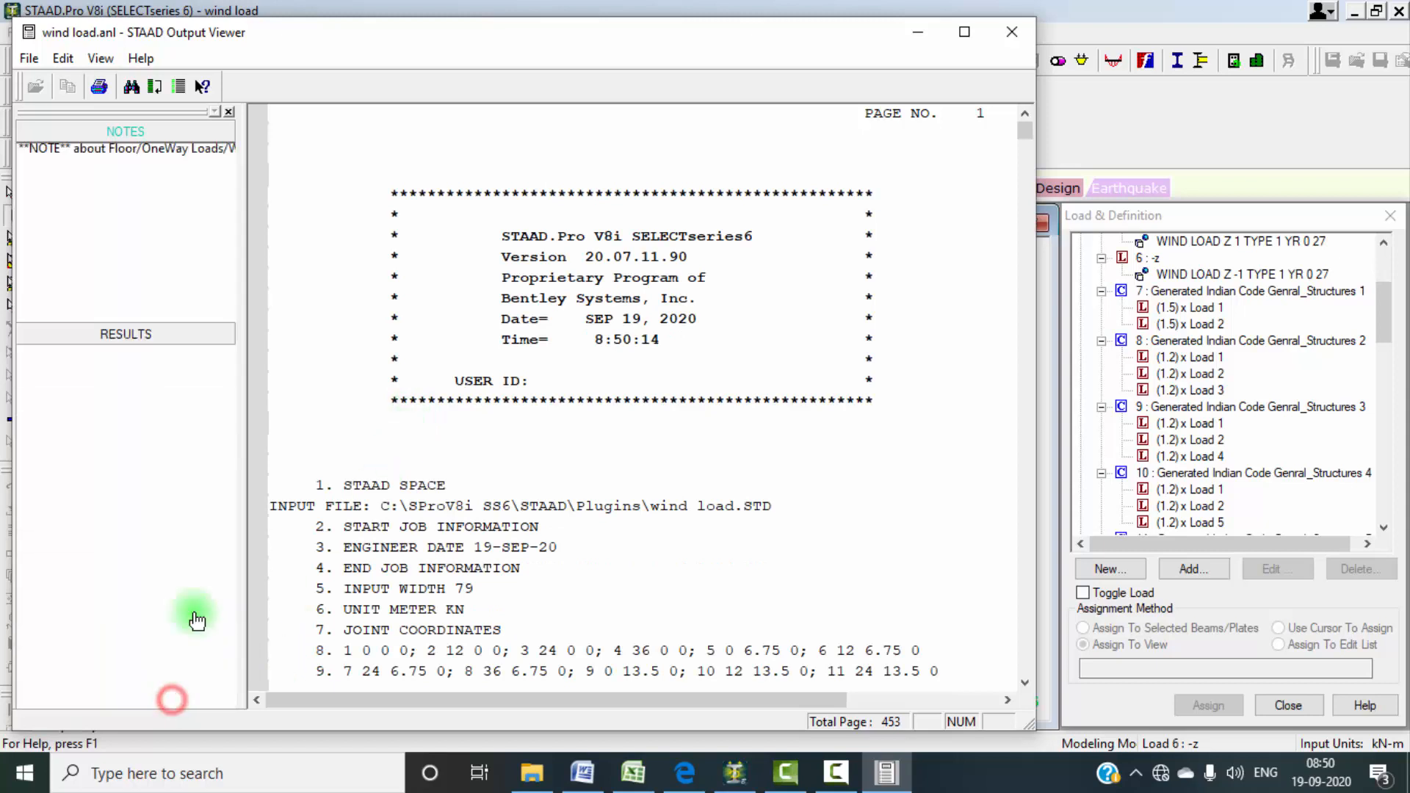
click(114, 178)
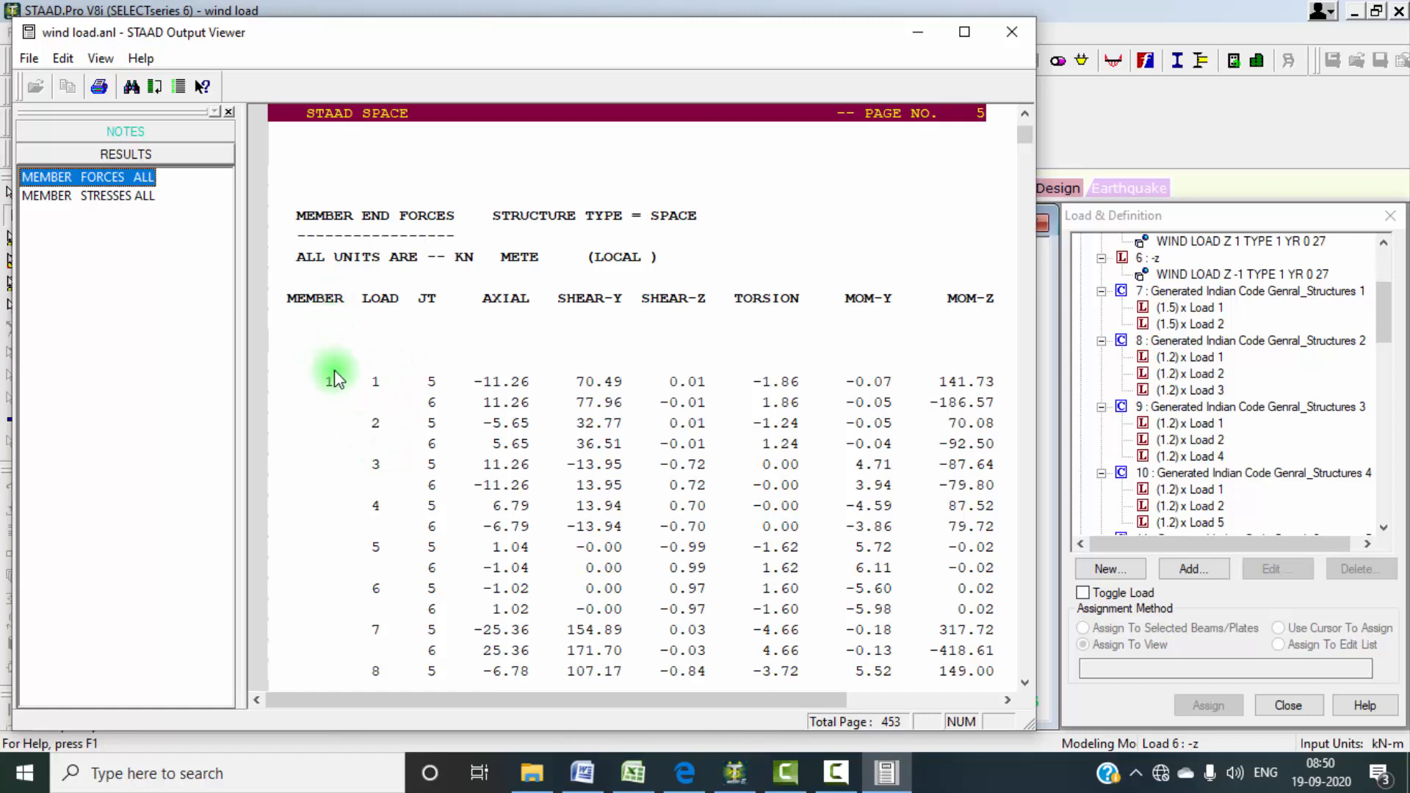
scroll(400, 346, down, 3)
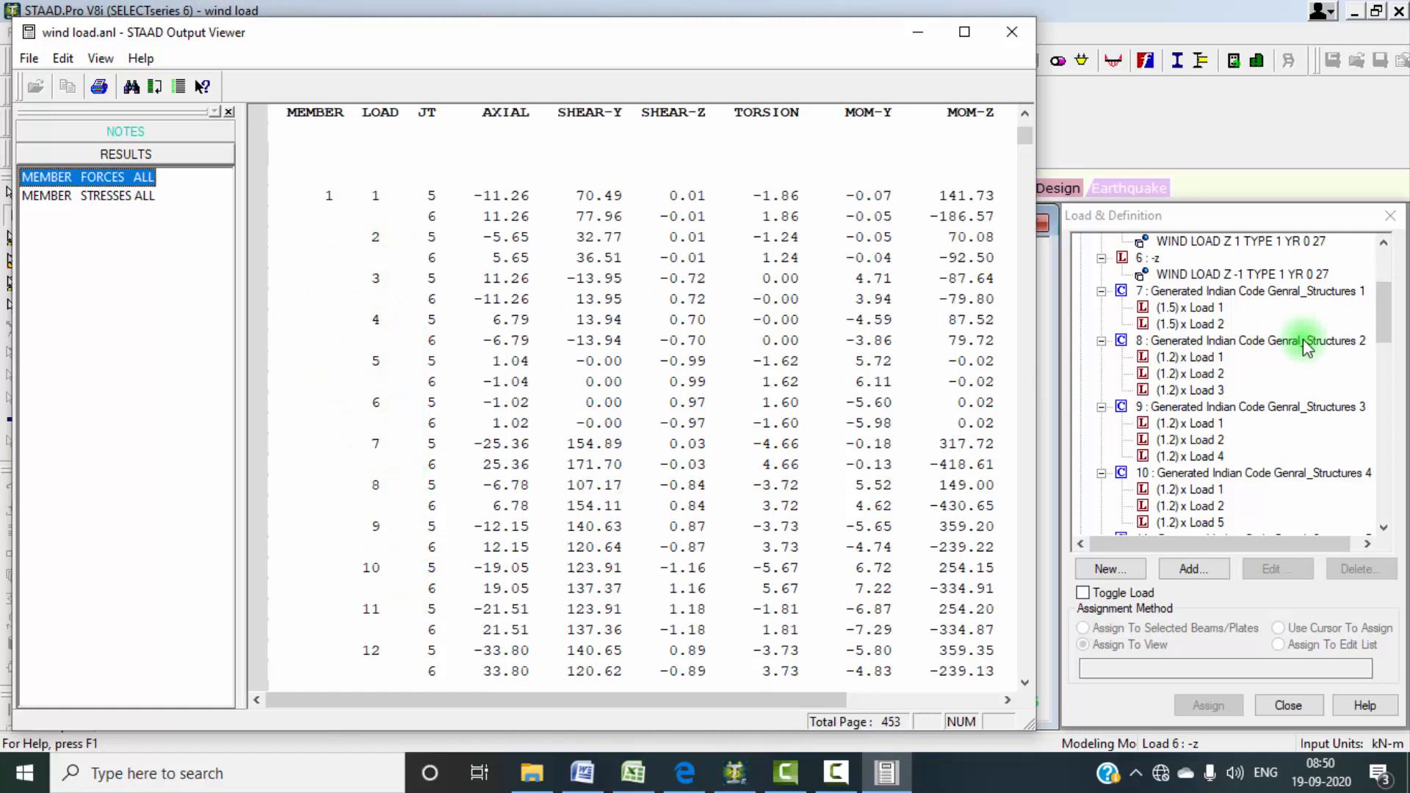
scroll(1140, 396, down, 5)
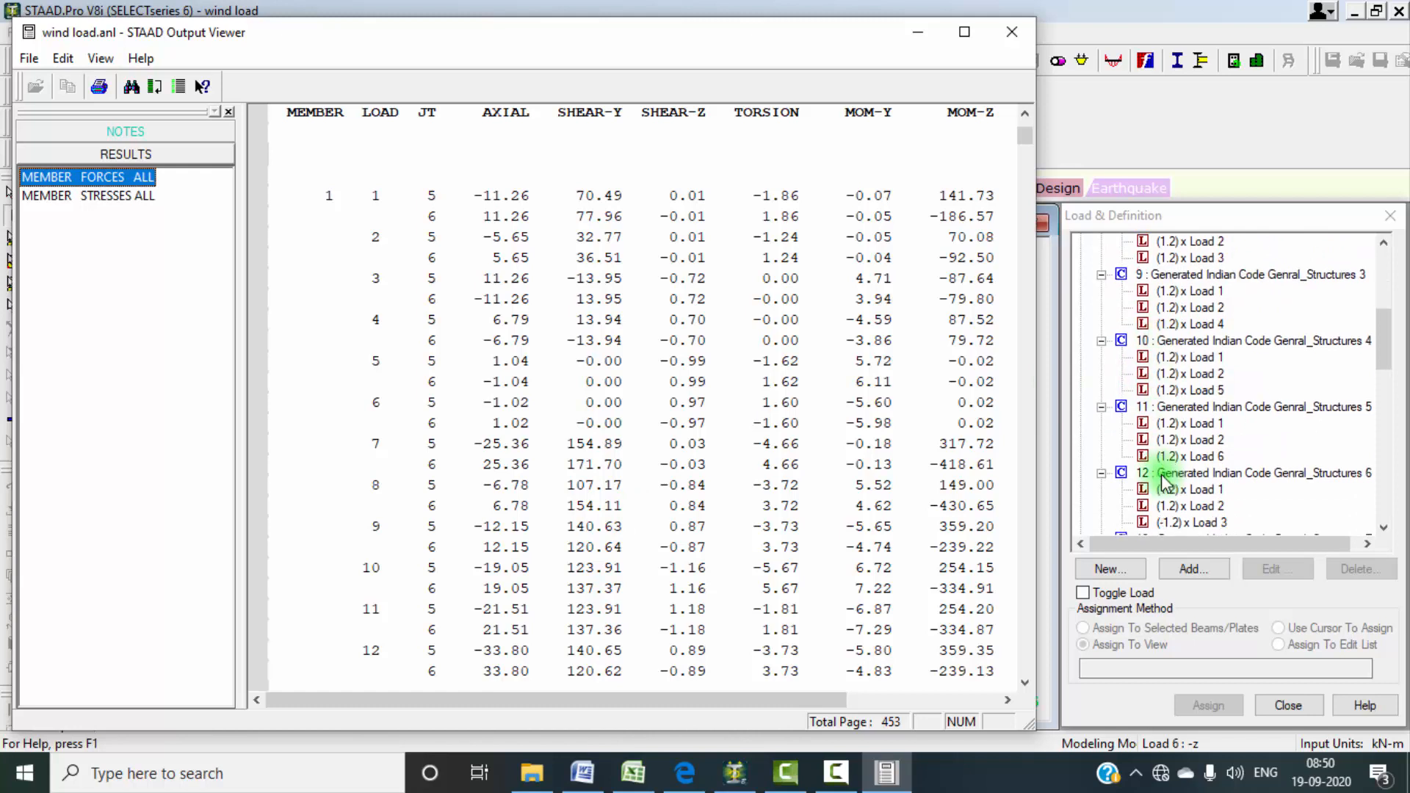
scroll(1169, 481, down, 12)
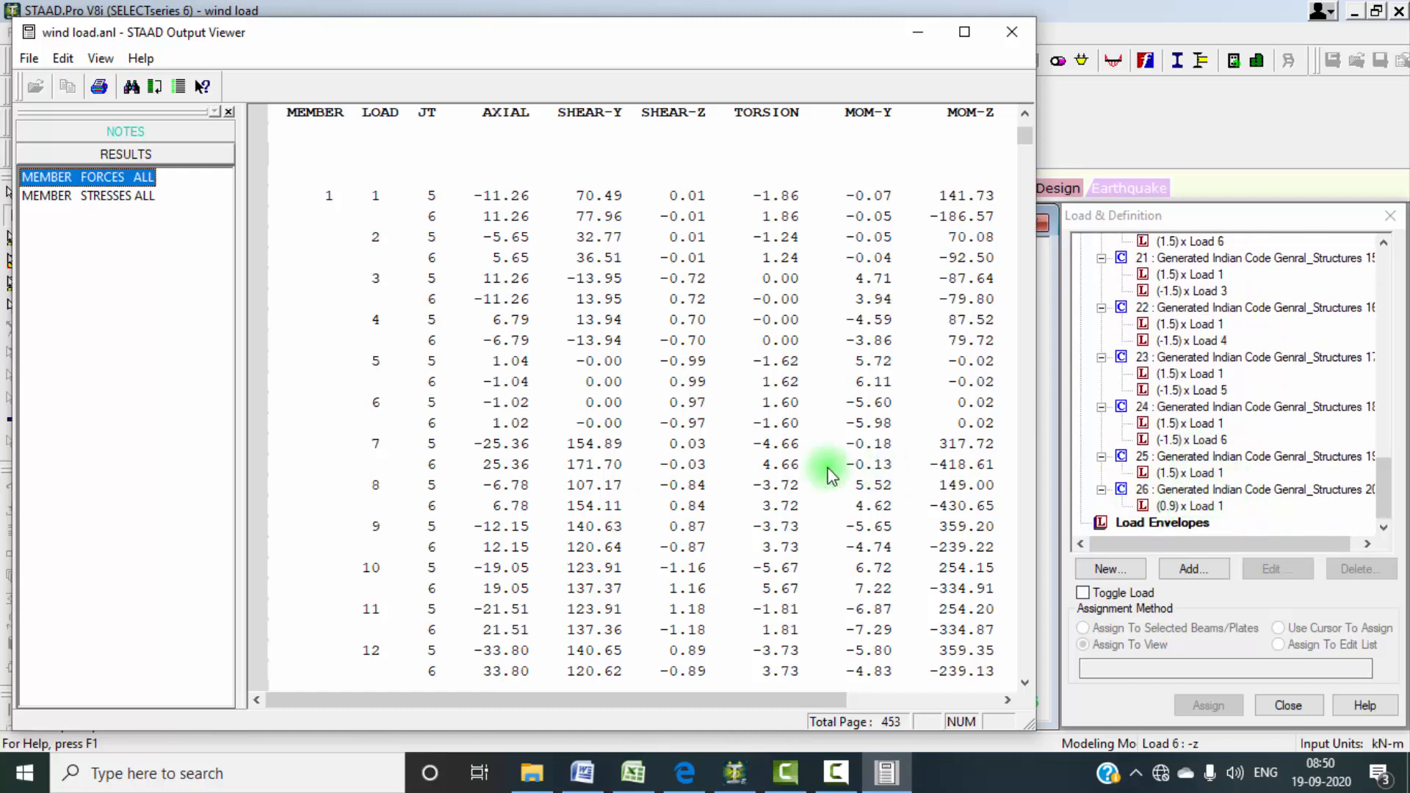
scroll(587, 476, down, 12)
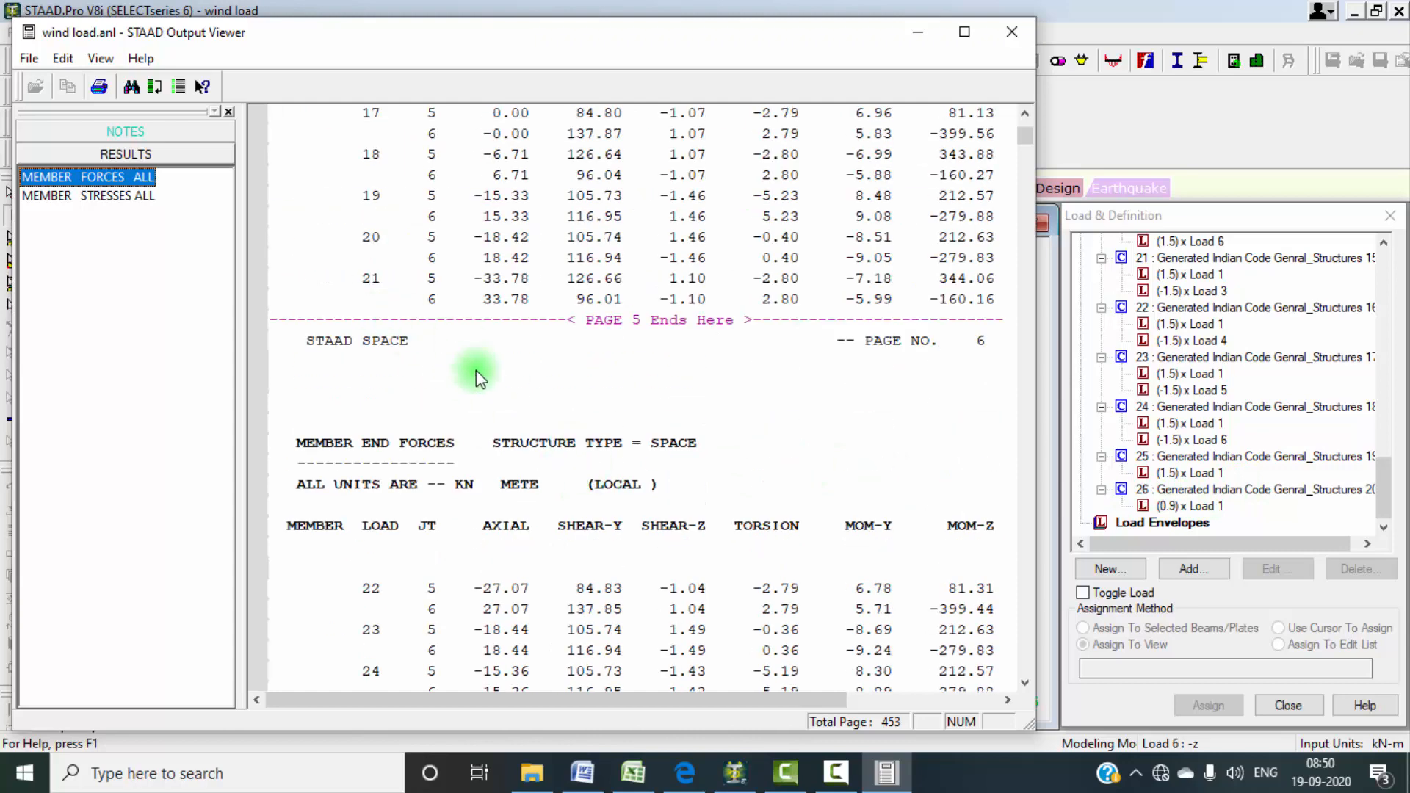
scroll(475, 370, down, 7)
scroll(672, 359, down, 14)
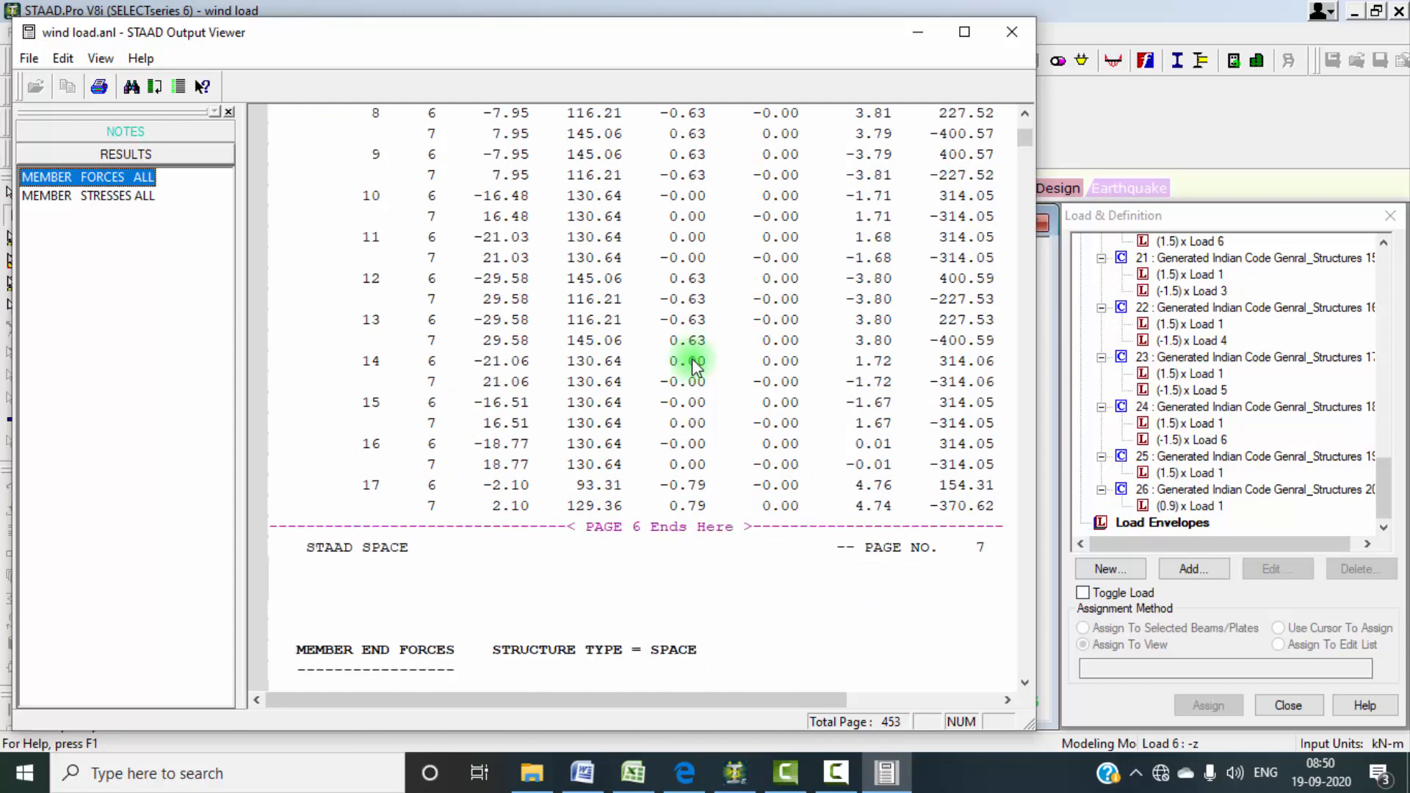
scroll(412, 372, down, 3)
scroll(937, 574, down, 20)
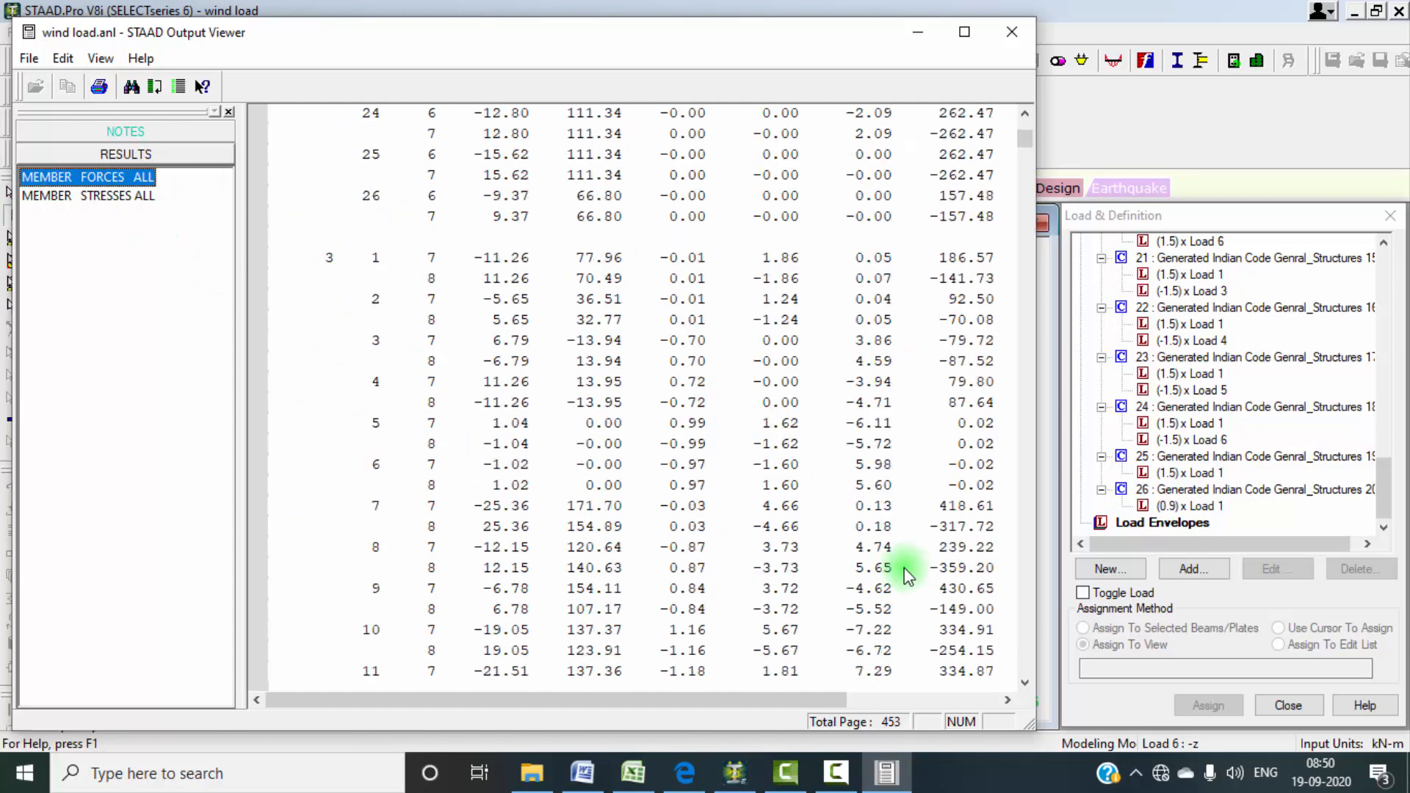
Step: Review further member end forces in the analysis output file and close the output viewer
scroll(874, 545, down, 12)
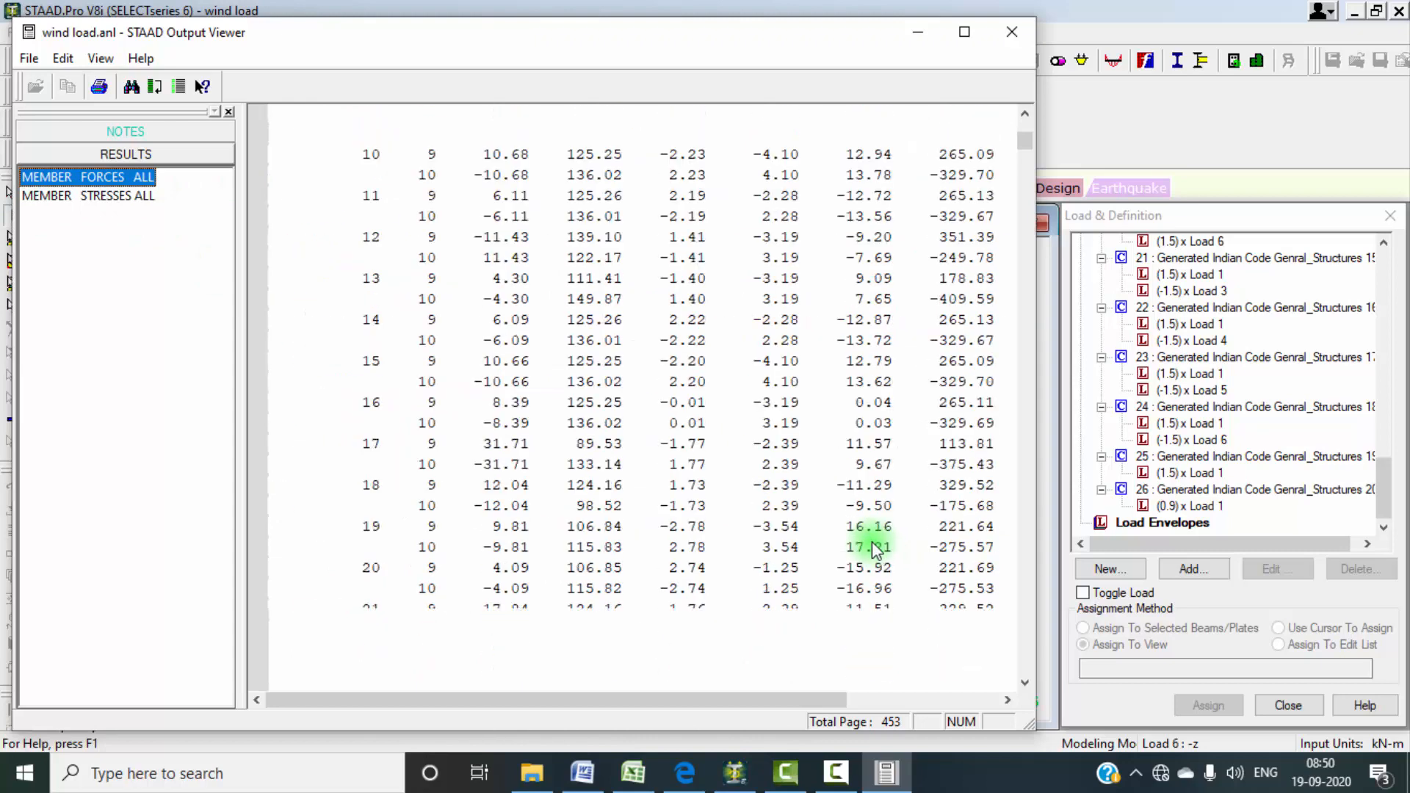
click(1012, 31)
click(985, 395)
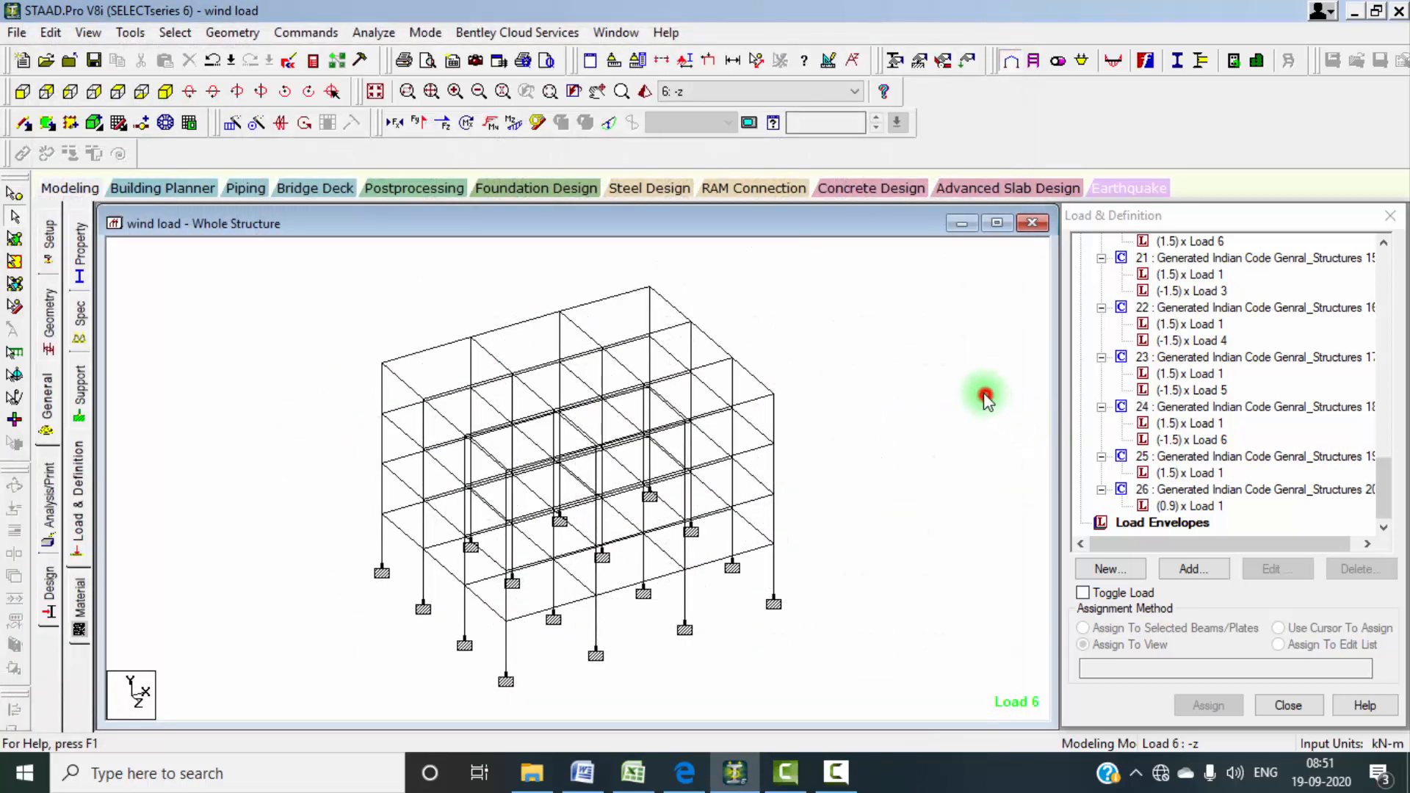
Step: Open the concrete design settings for the whole structure and set the current design code to IS456
click(50, 592)
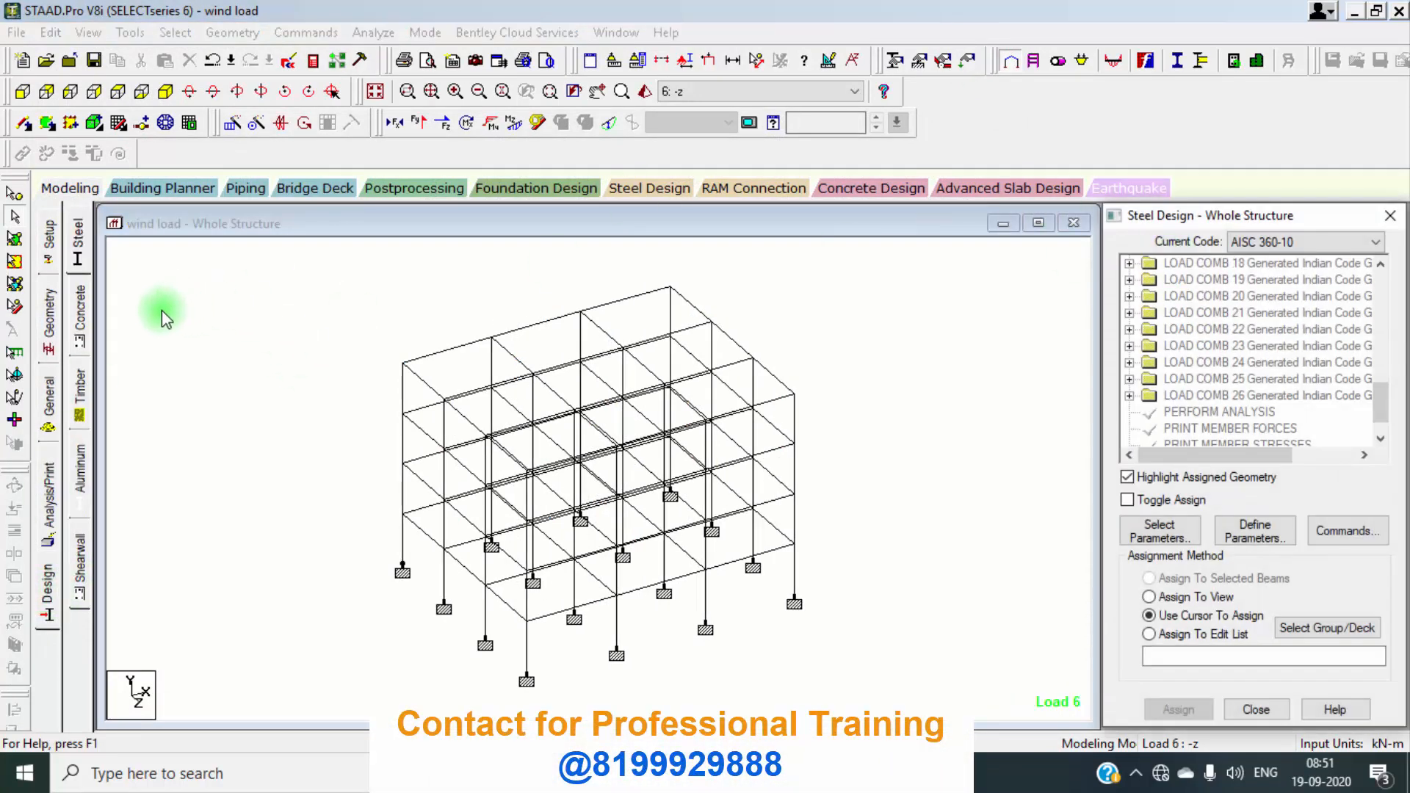
click(81, 320)
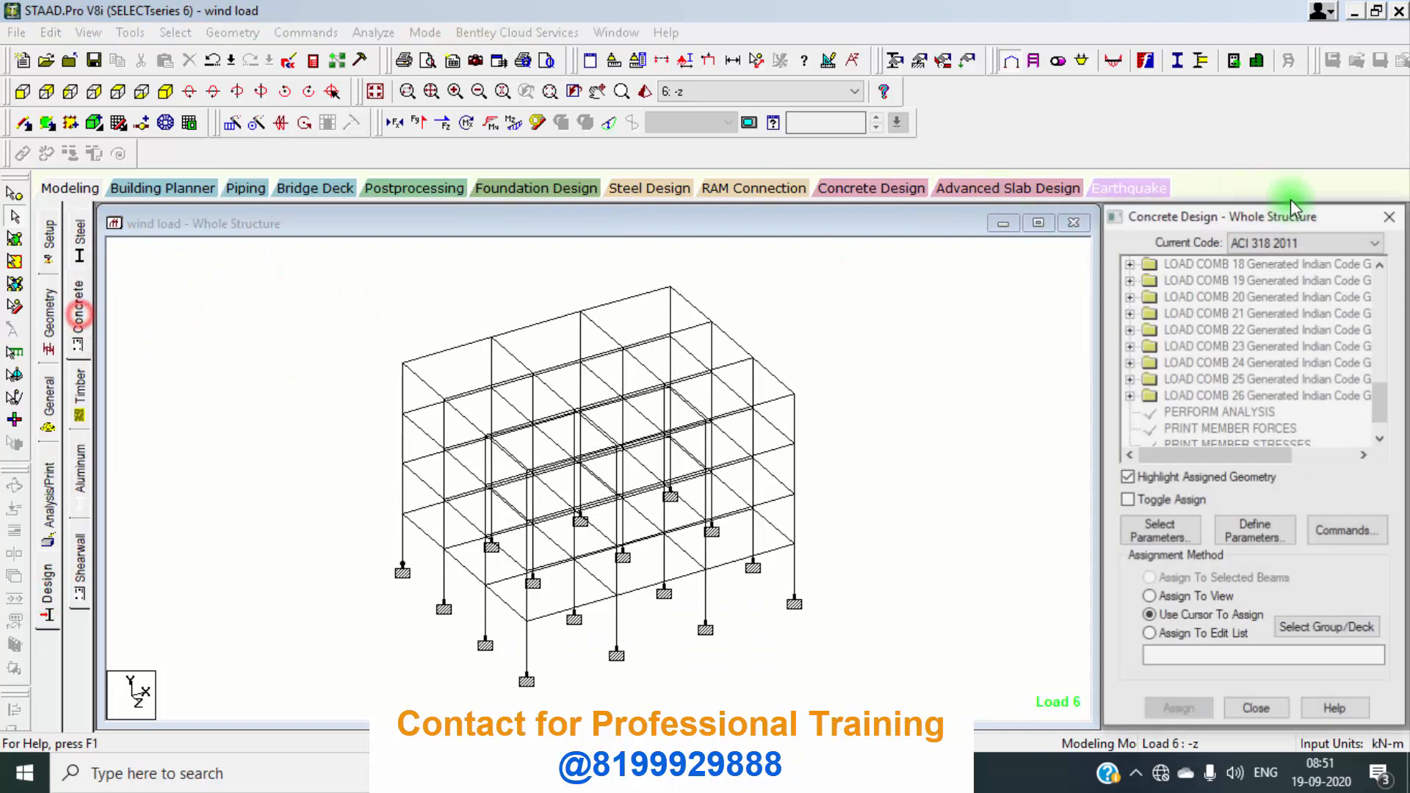
click(1368, 241)
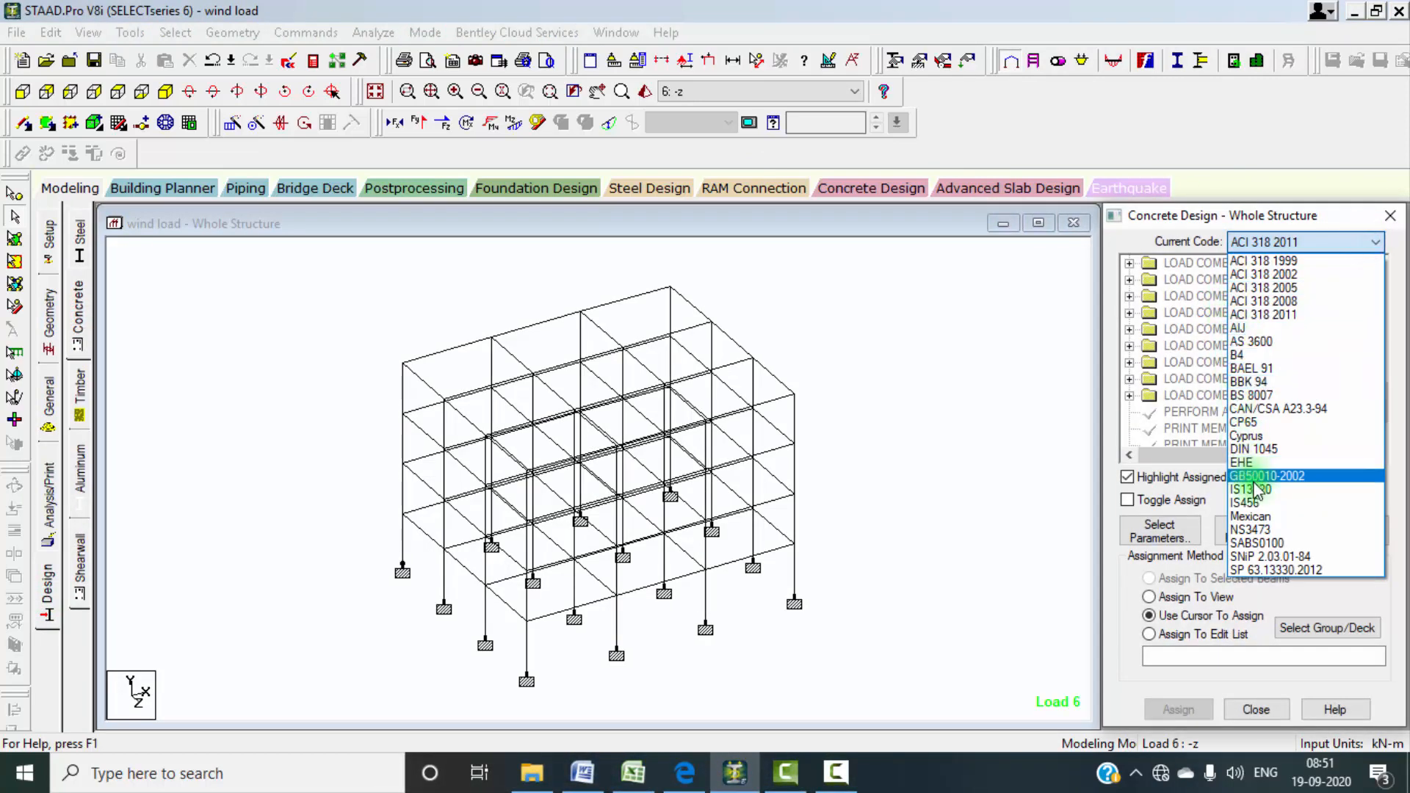
click(1249, 501)
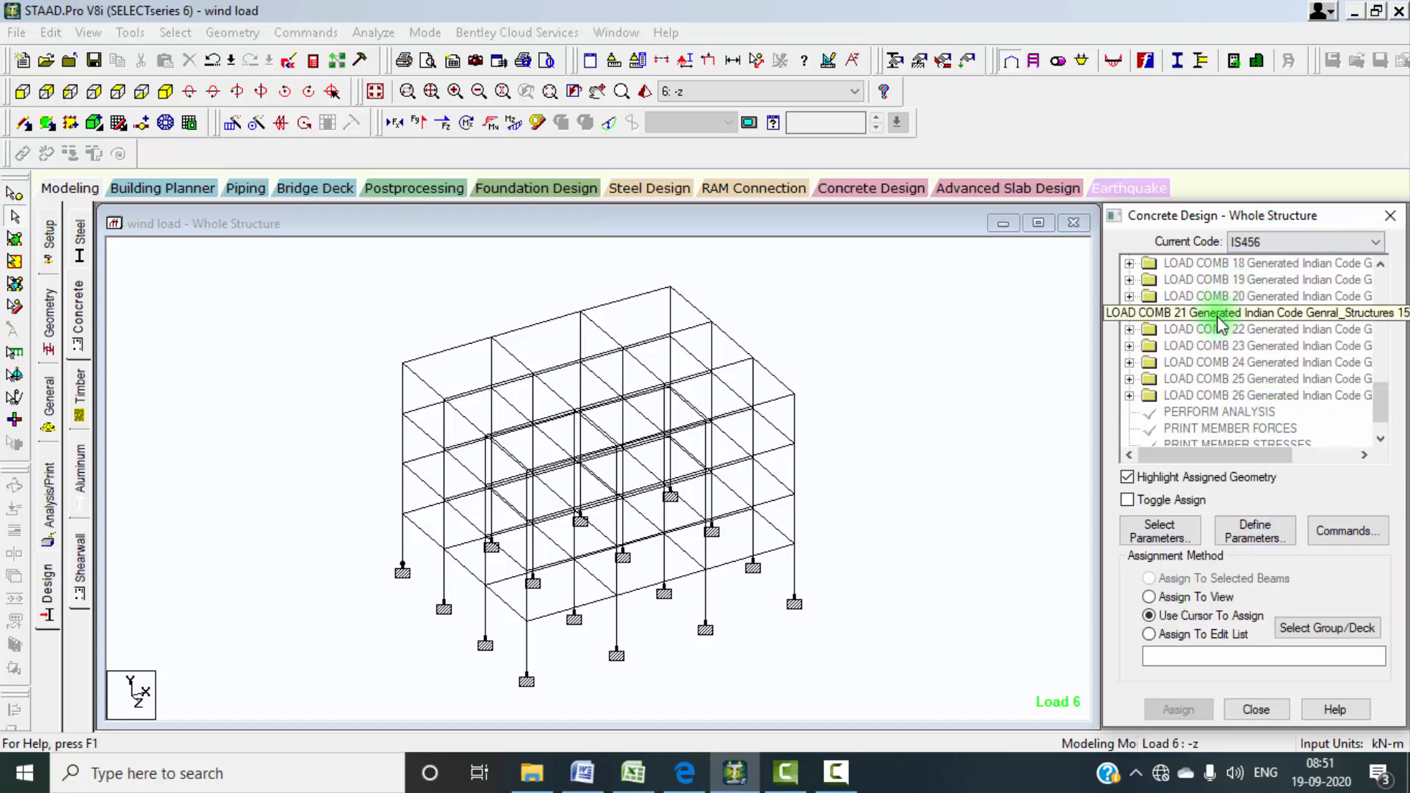
Step: Define the concrete design parameters FC as 25000 kN/m2 and FYMAIN as 415000 kN/m2
click(1255, 536)
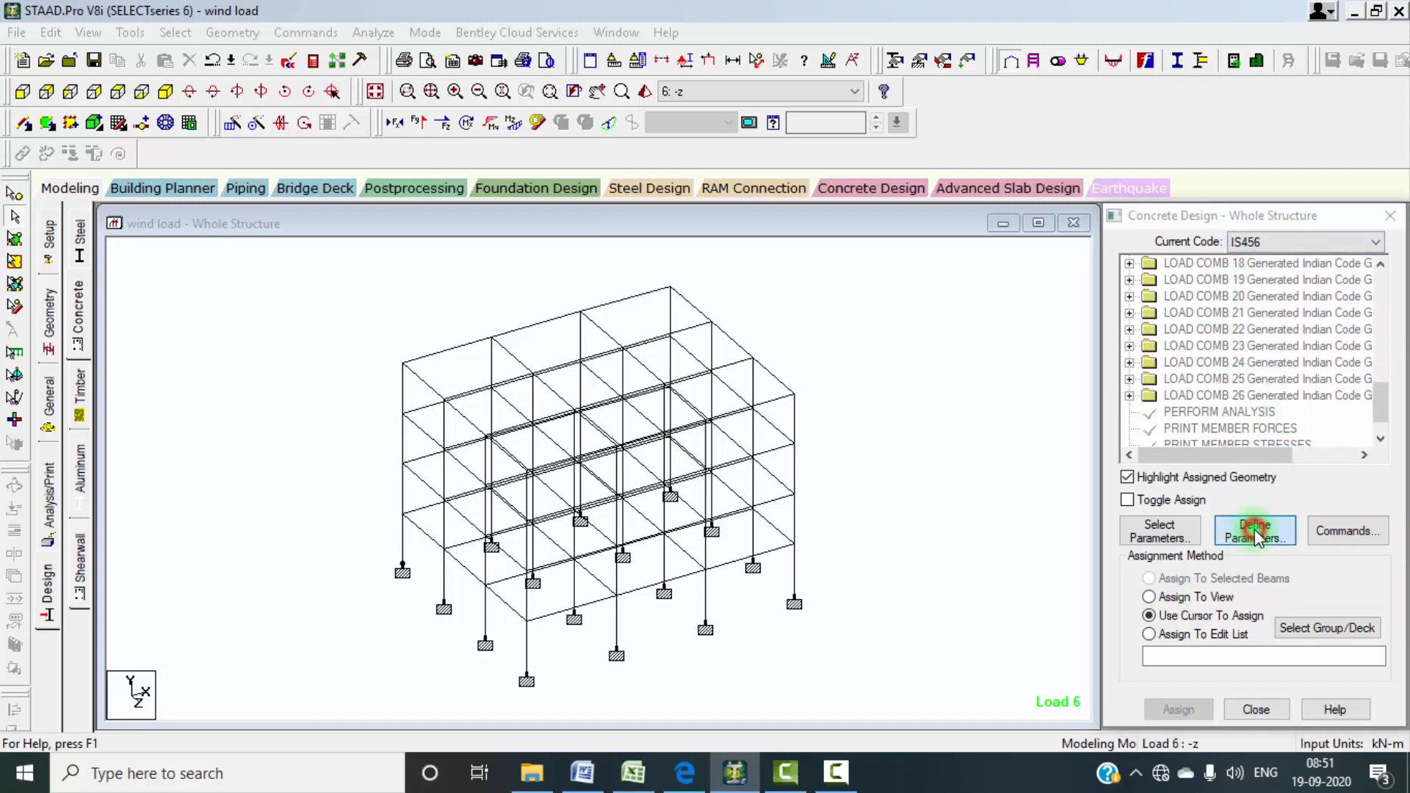
click(424, 320)
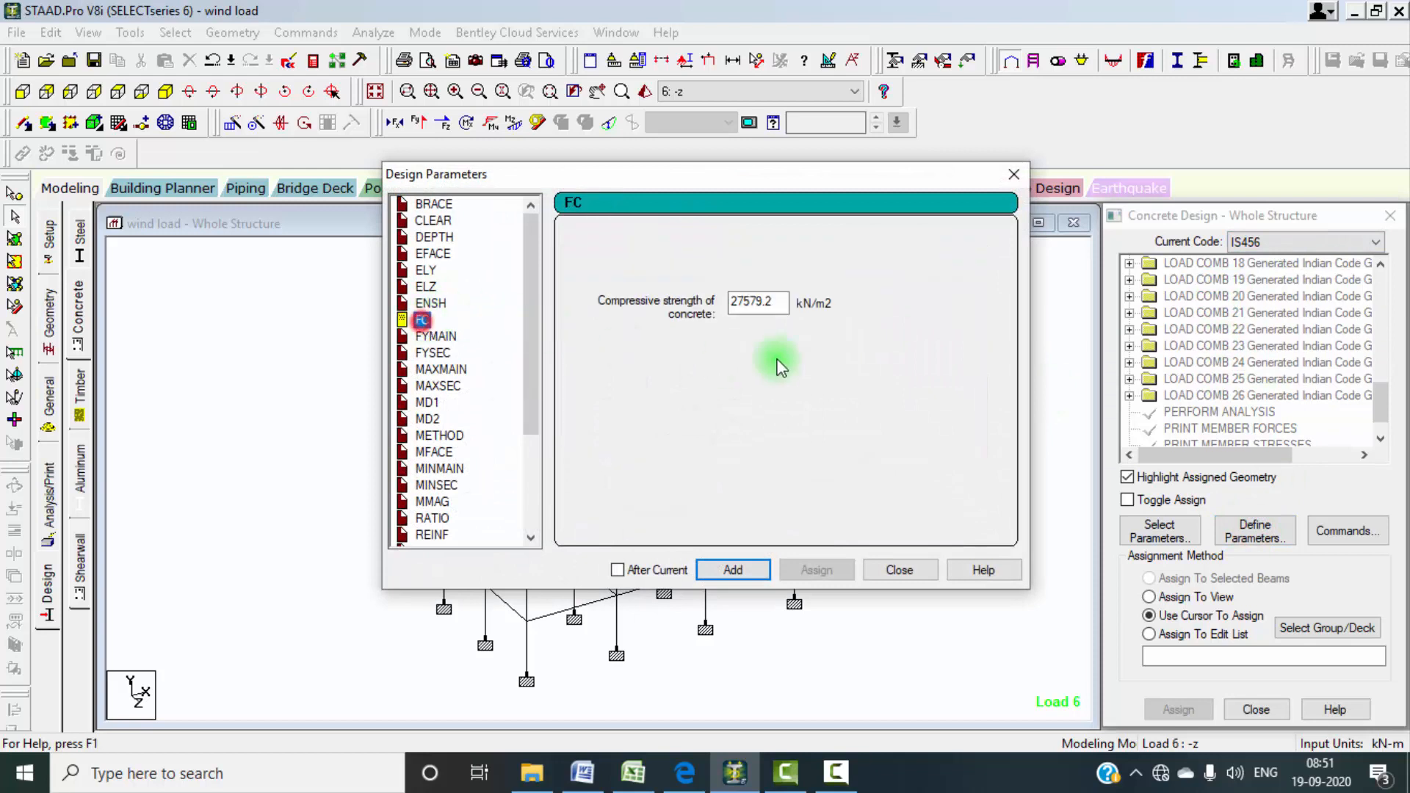
double_click(780, 303)
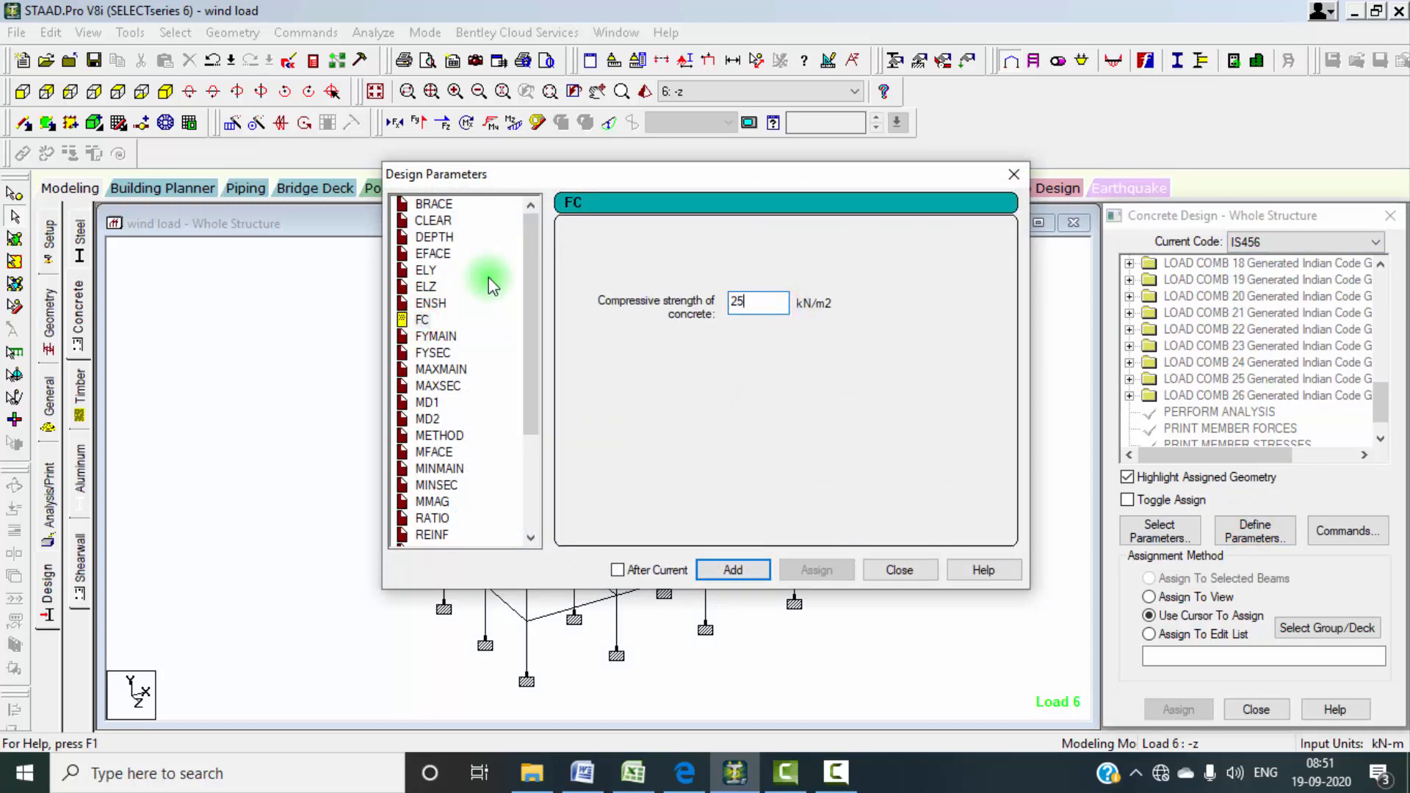
click(727, 570)
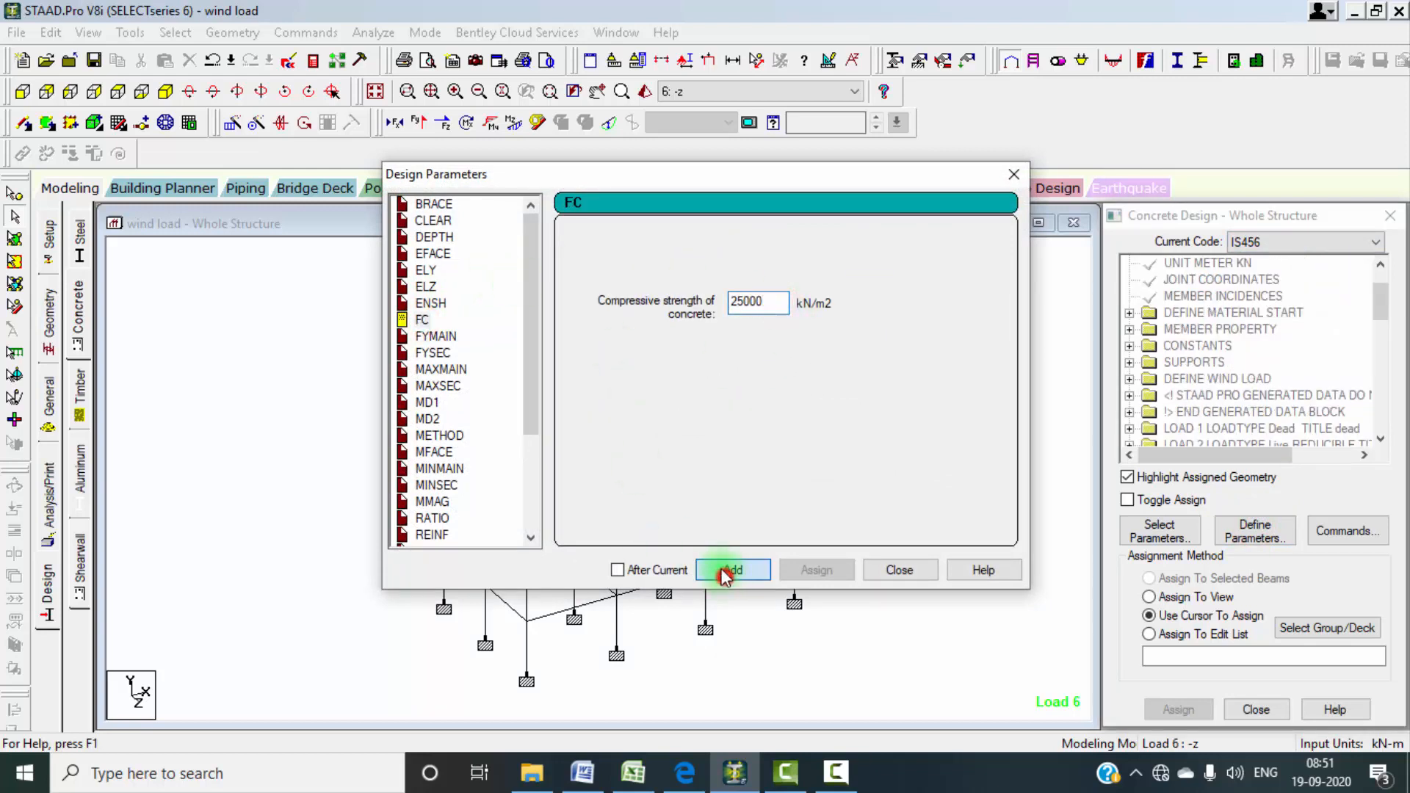
click(433, 337)
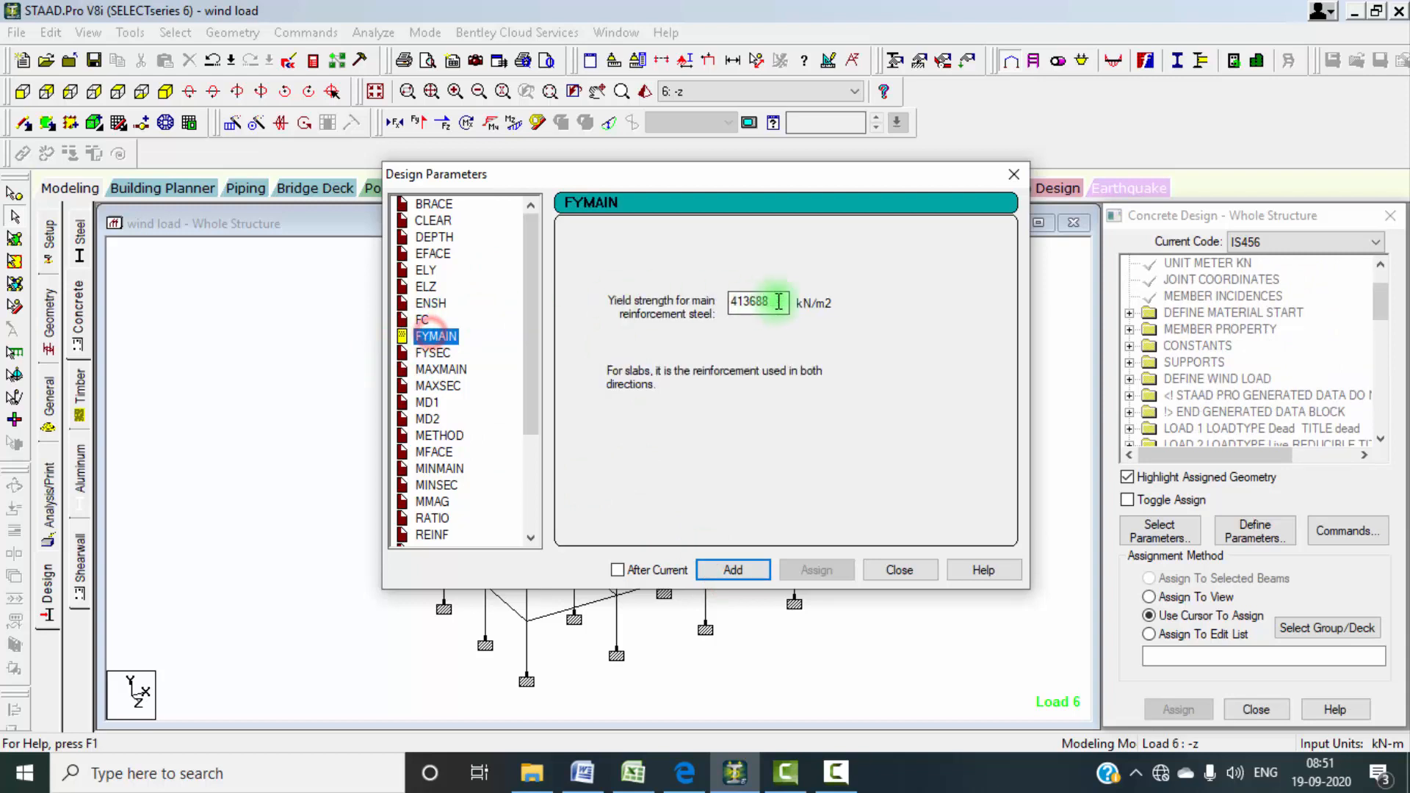
double_click(776, 301)
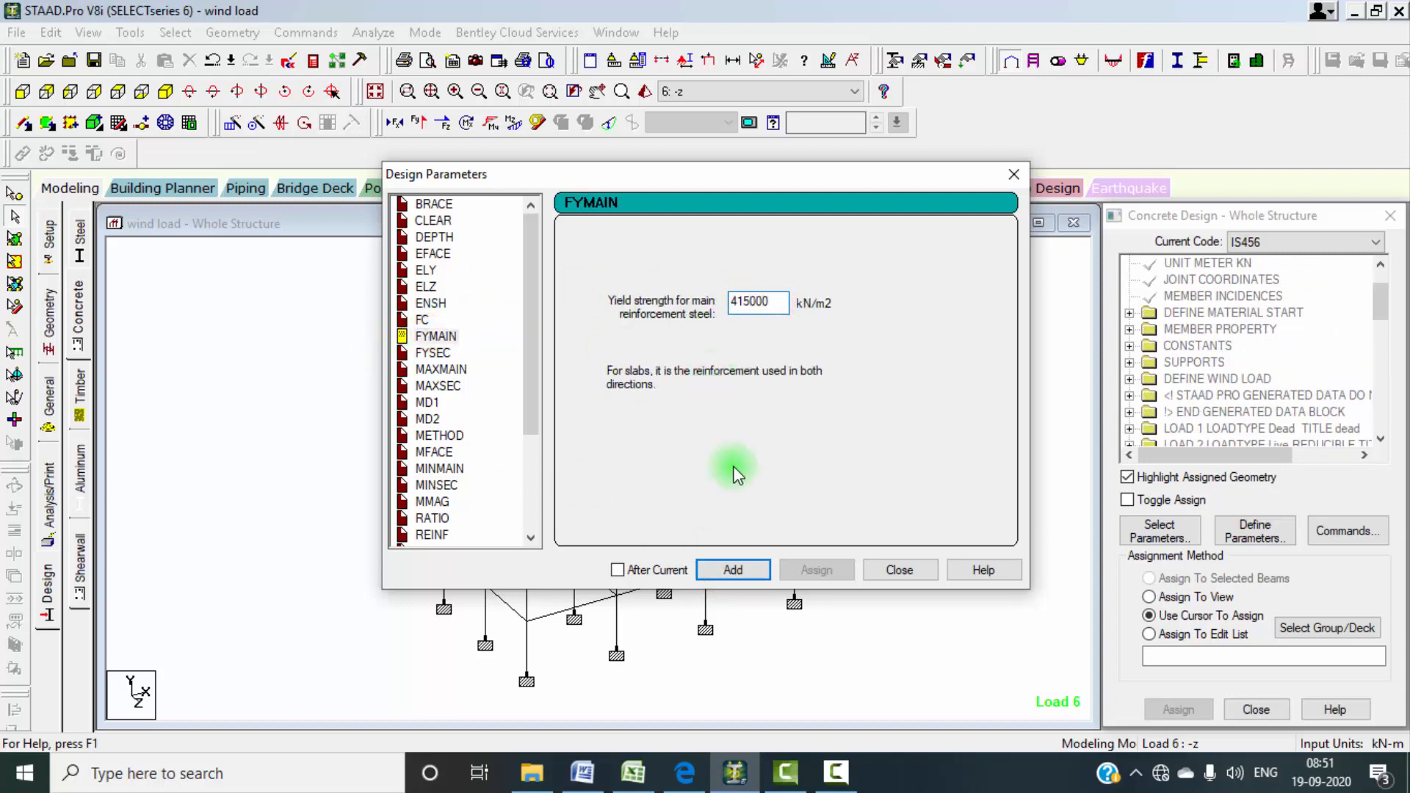
click(733, 570)
click(900, 570)
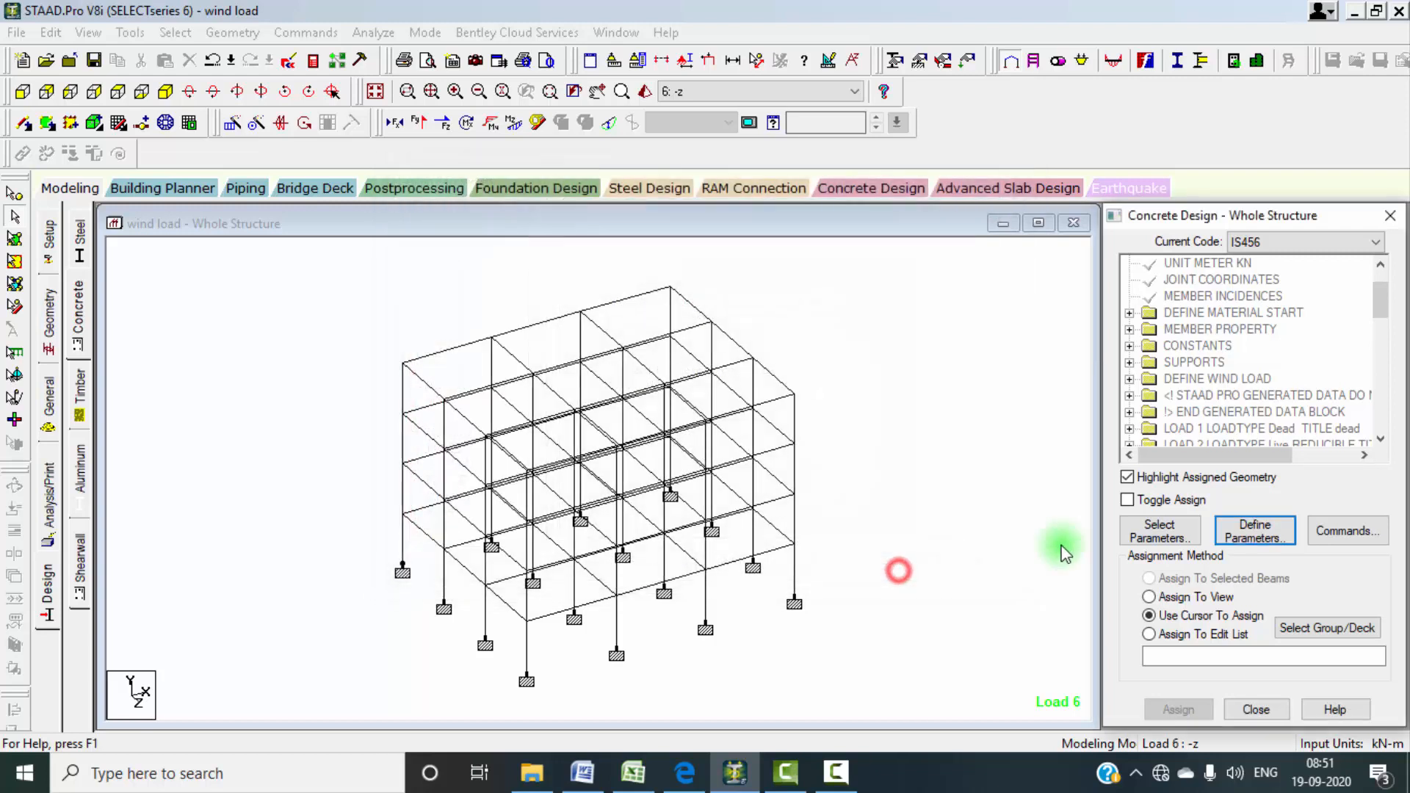
Step: Assign the FC 25000 and FYMAIN 415000 parameters to all members in the view
scroll(1340, 409, down, 4)
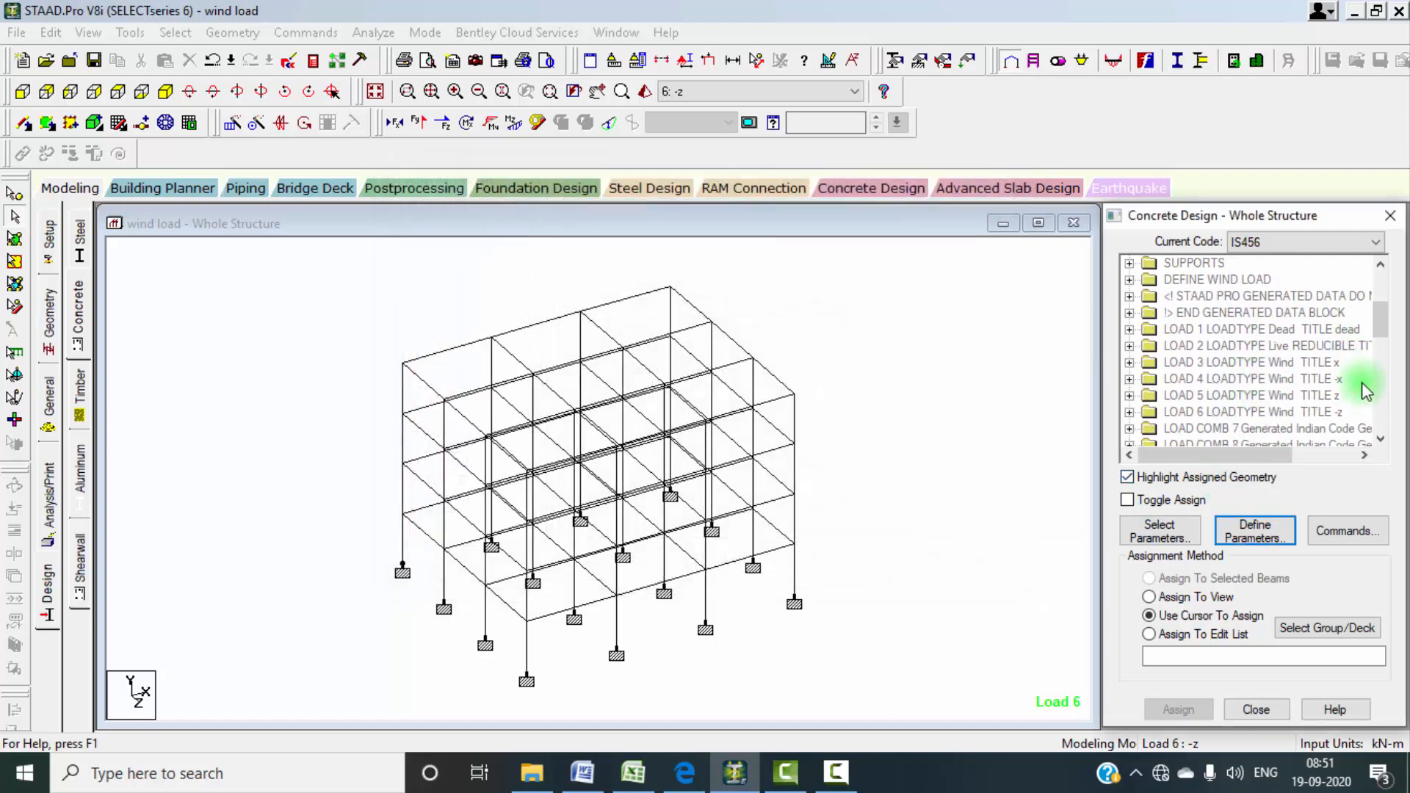
drag(1383, 350, 1381, 411)
click(1208, 378)
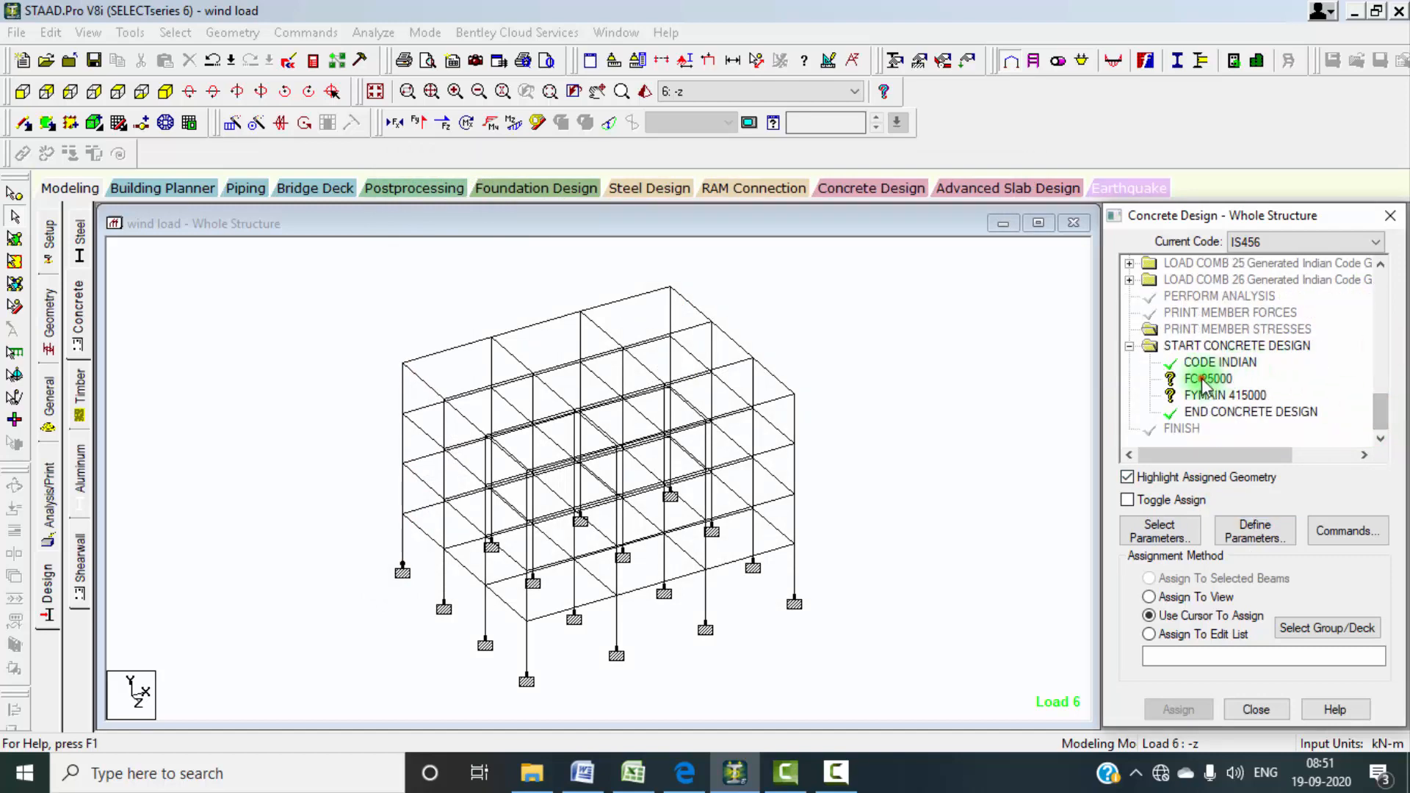
click(1177, 597)
click(1178, 709)
click(1260, 518)
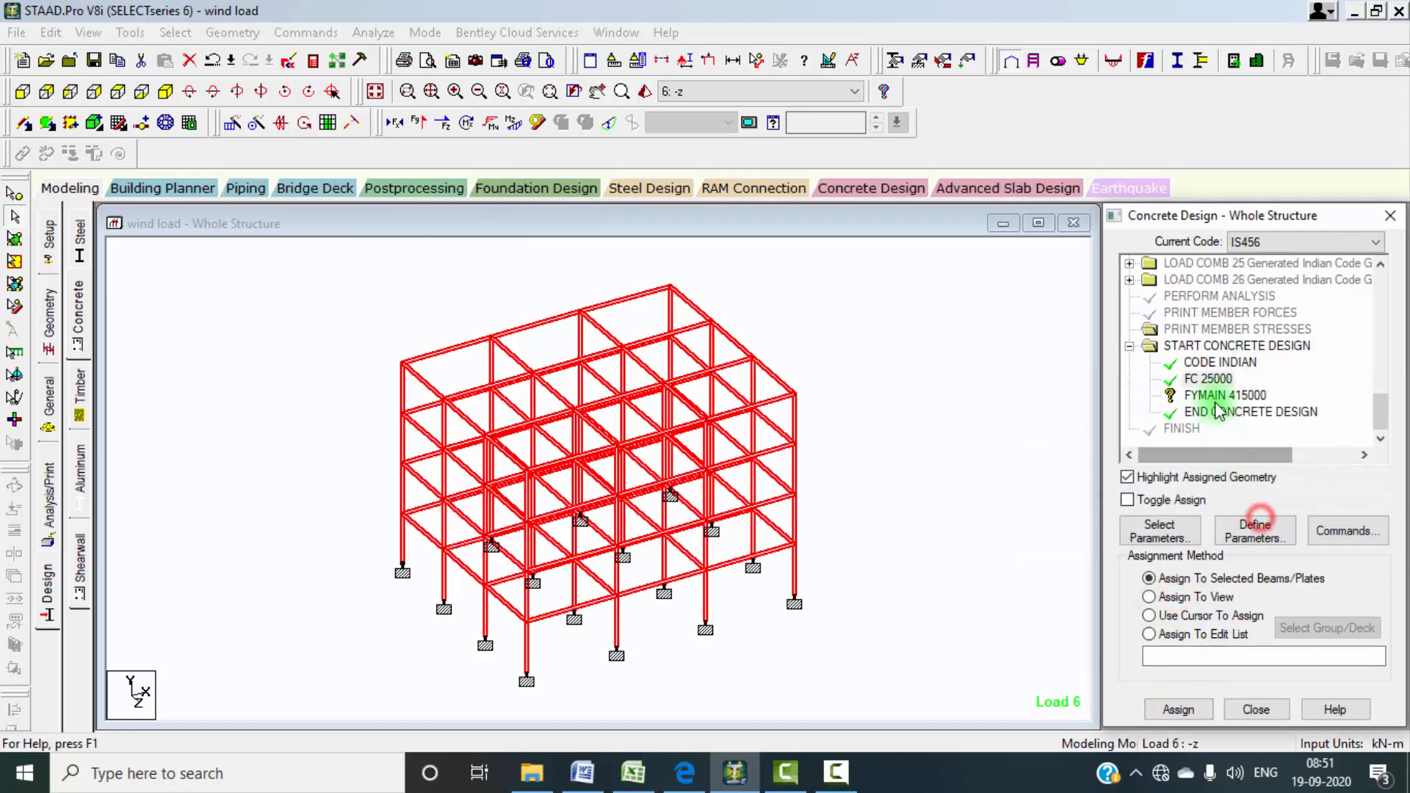
click(1225, 395)
click(1177, 596)
click(1191, 709)
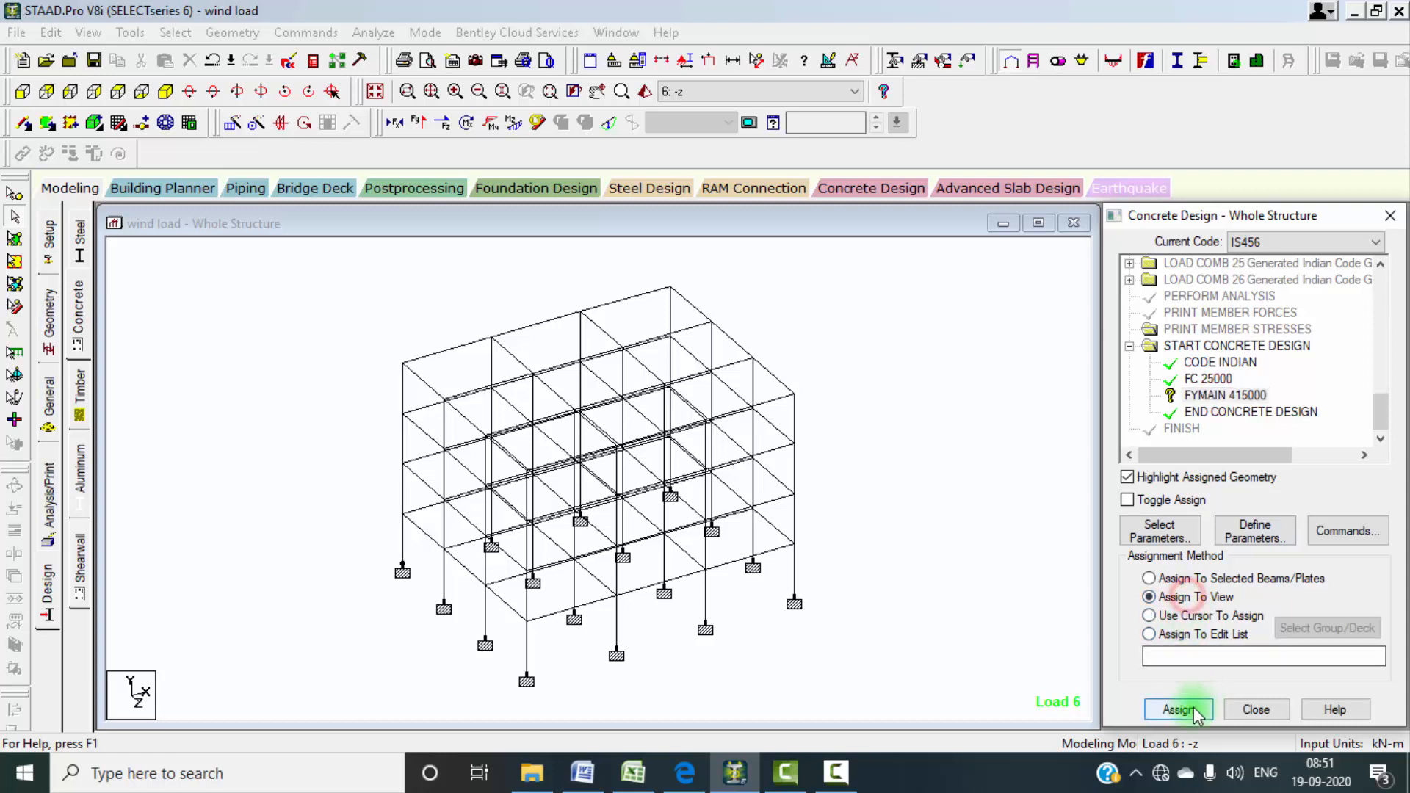
click(1273, 517)
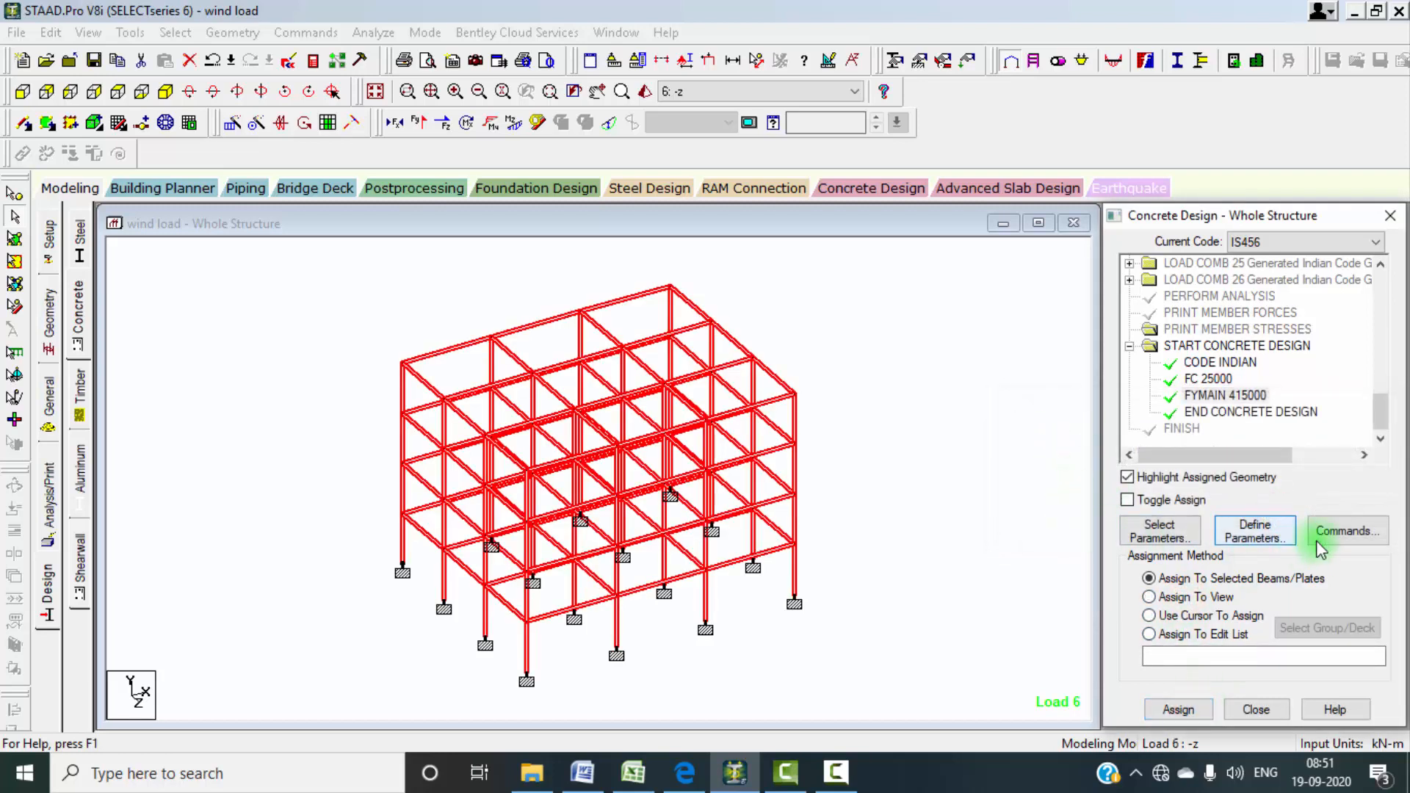
Step: Add the DESIGN BEAM, DESIGN COLUMN and TAKE OFF commands to the concrete design
click(1321, 547)
click(864, 315)
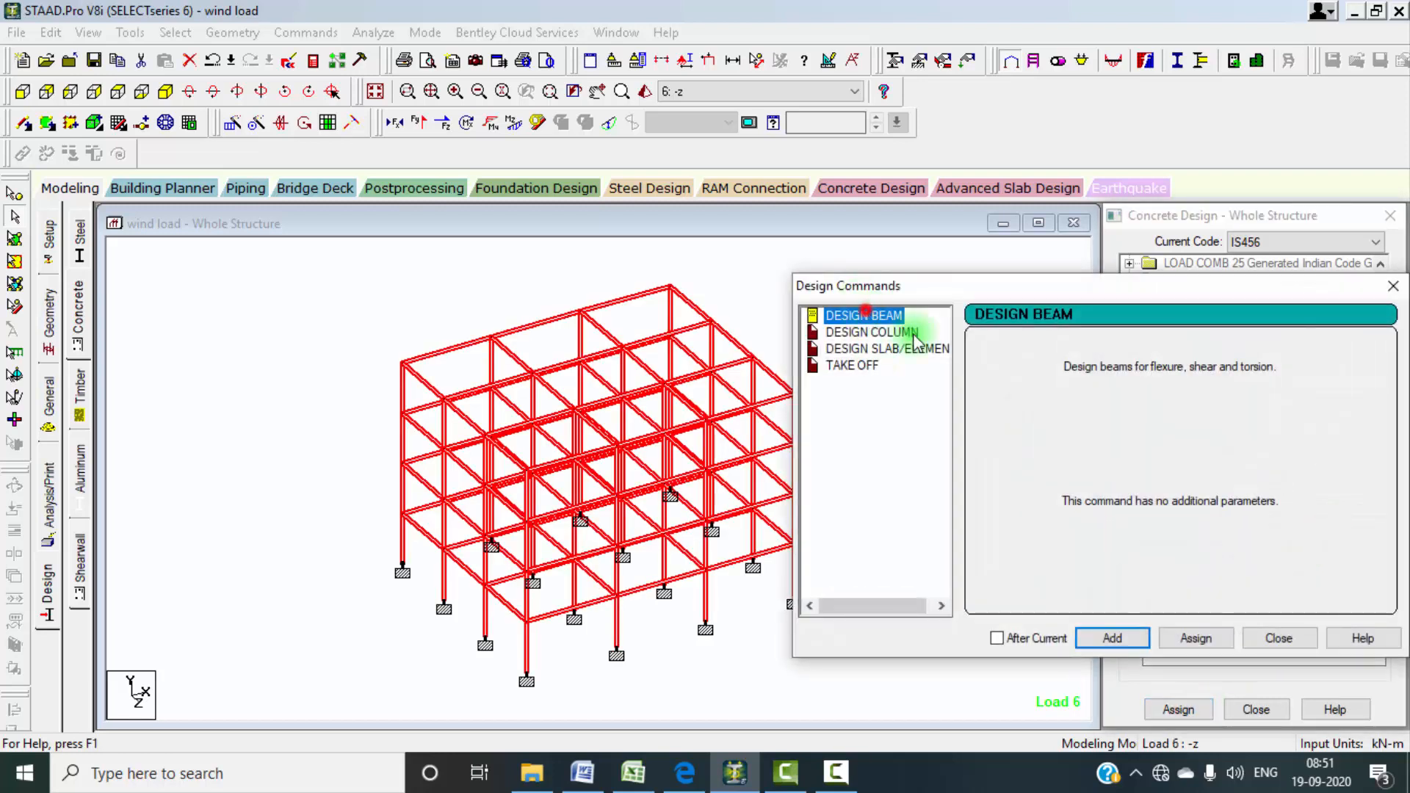
click(1094, 639)
click(871, 332)
click(1094, 638)
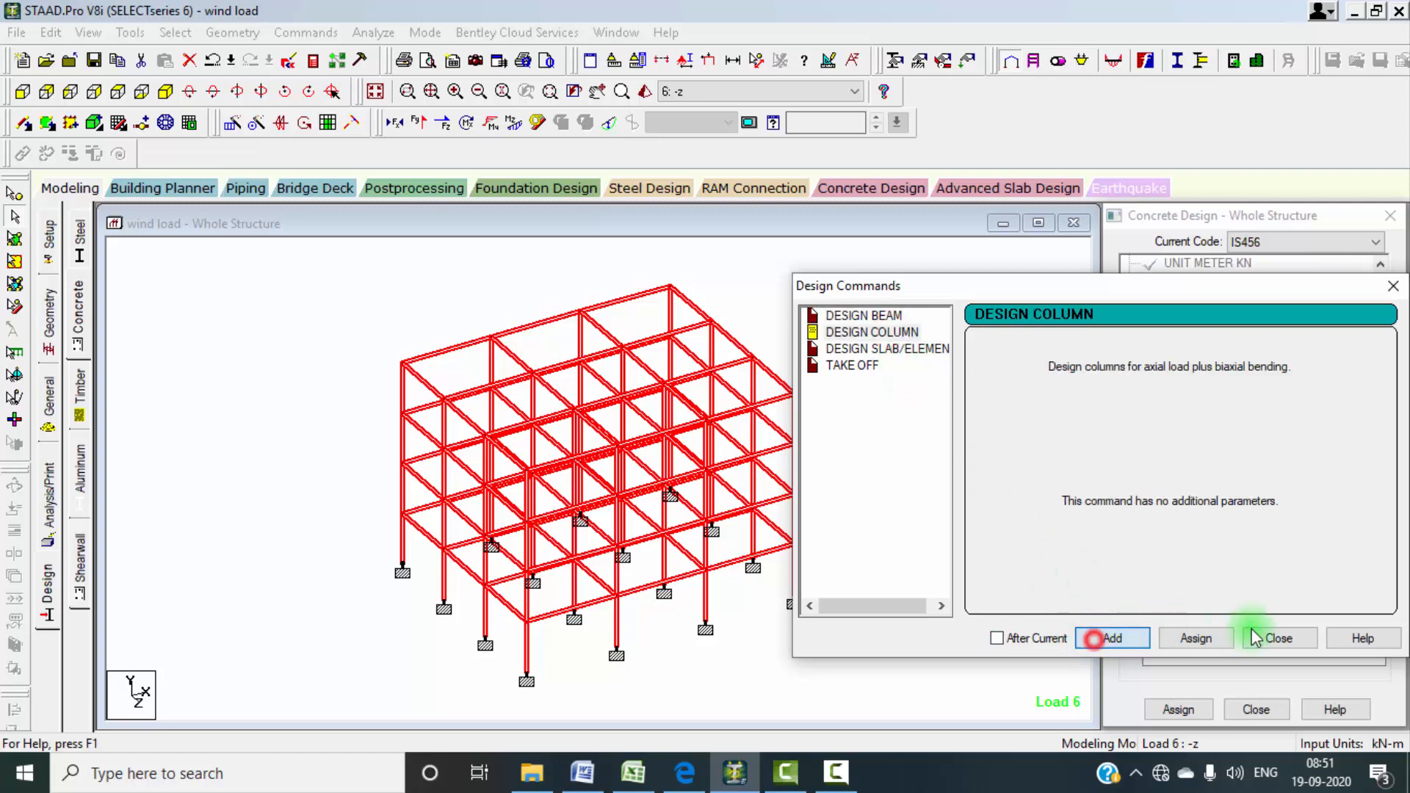
click(850, 365)
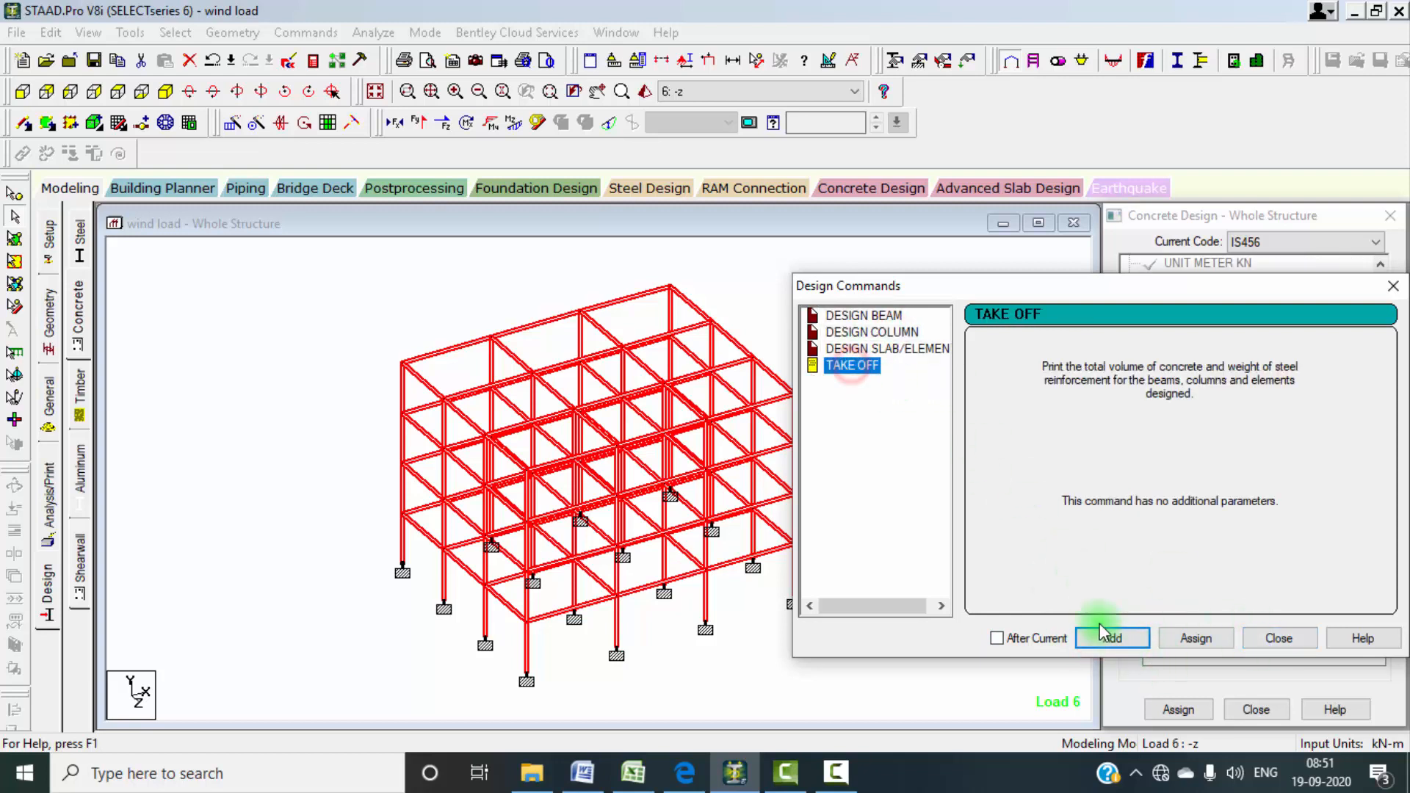
click(1281, 638)
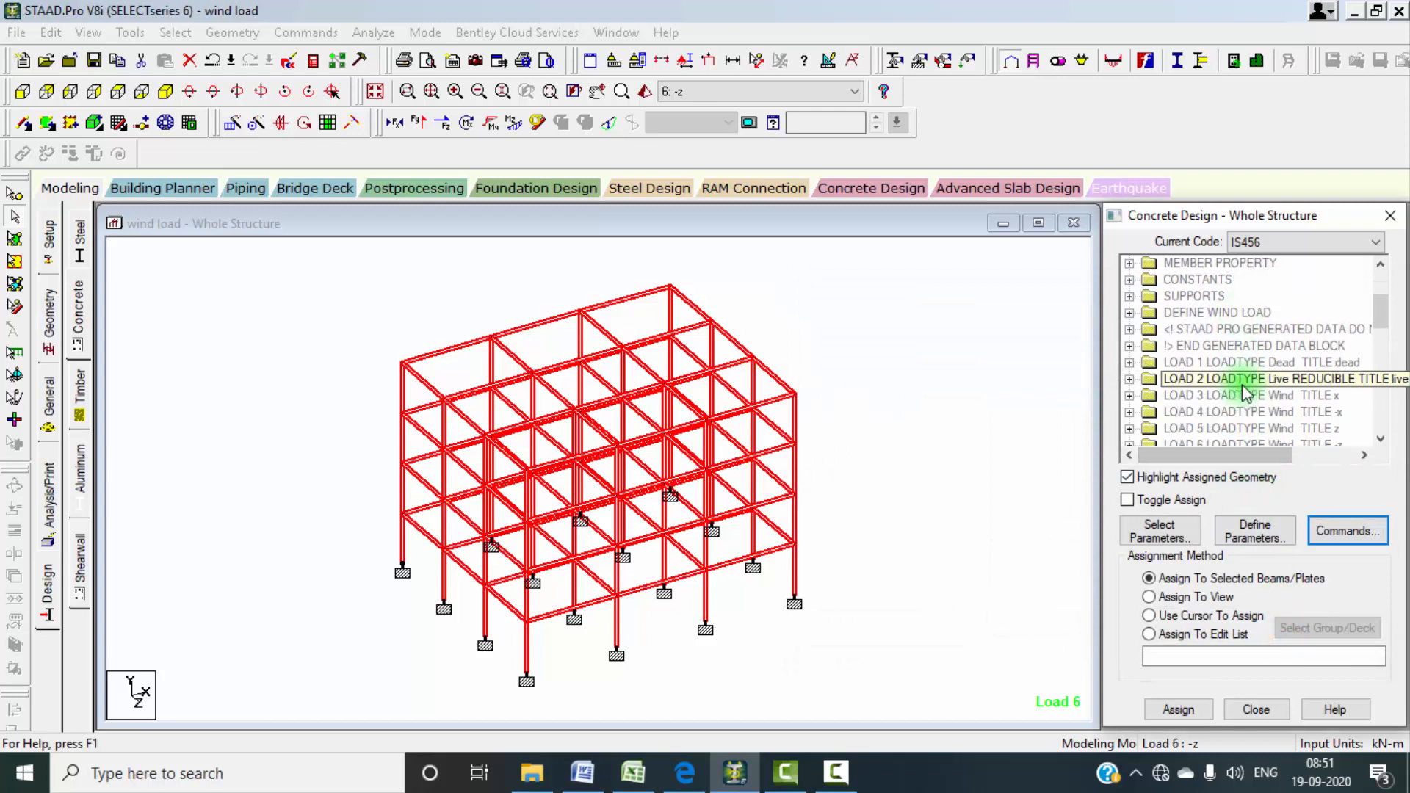
Step: Assign the DESIGN BEAM command to all beams parallel to the X and Z axes
drag(1385, 311, 1382, 417)
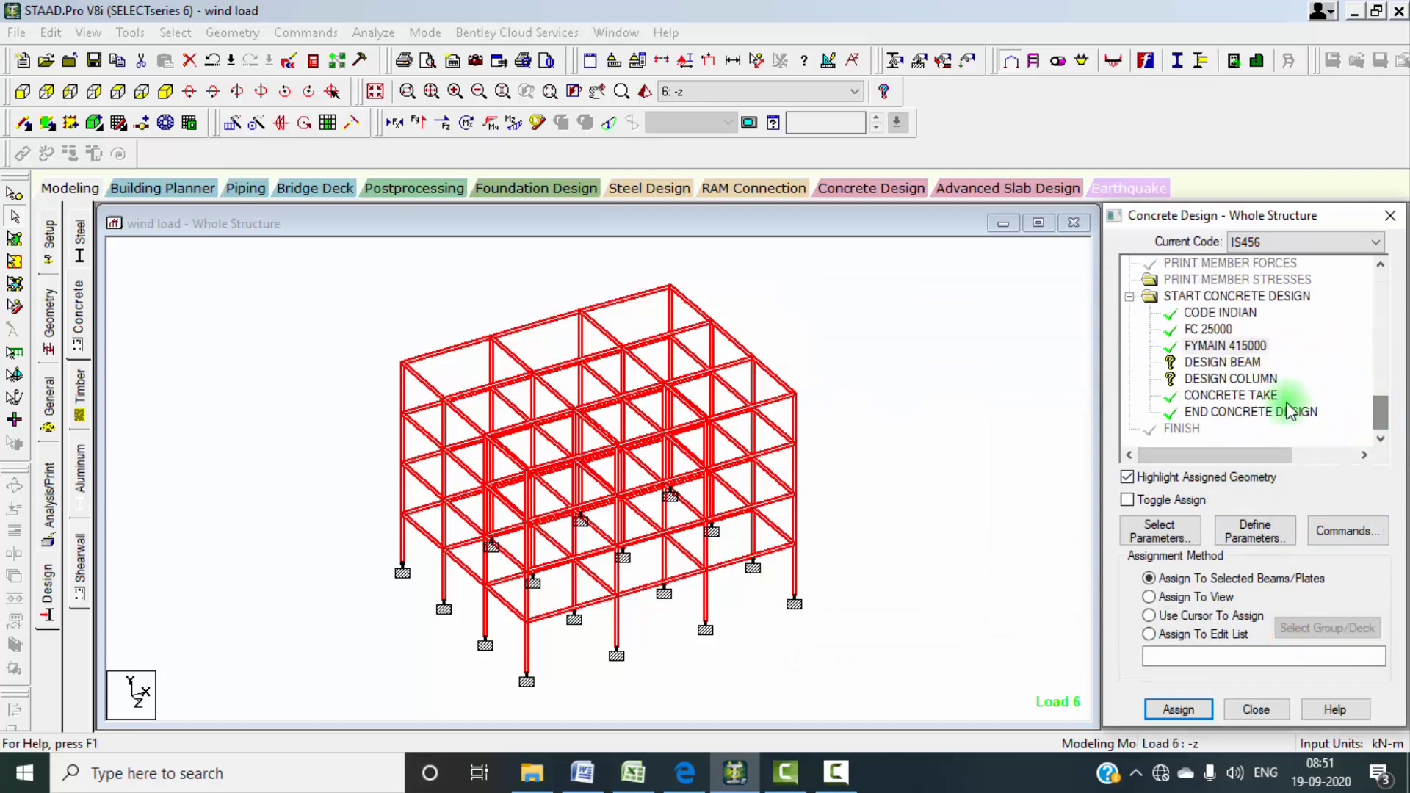
click(1221, 363)
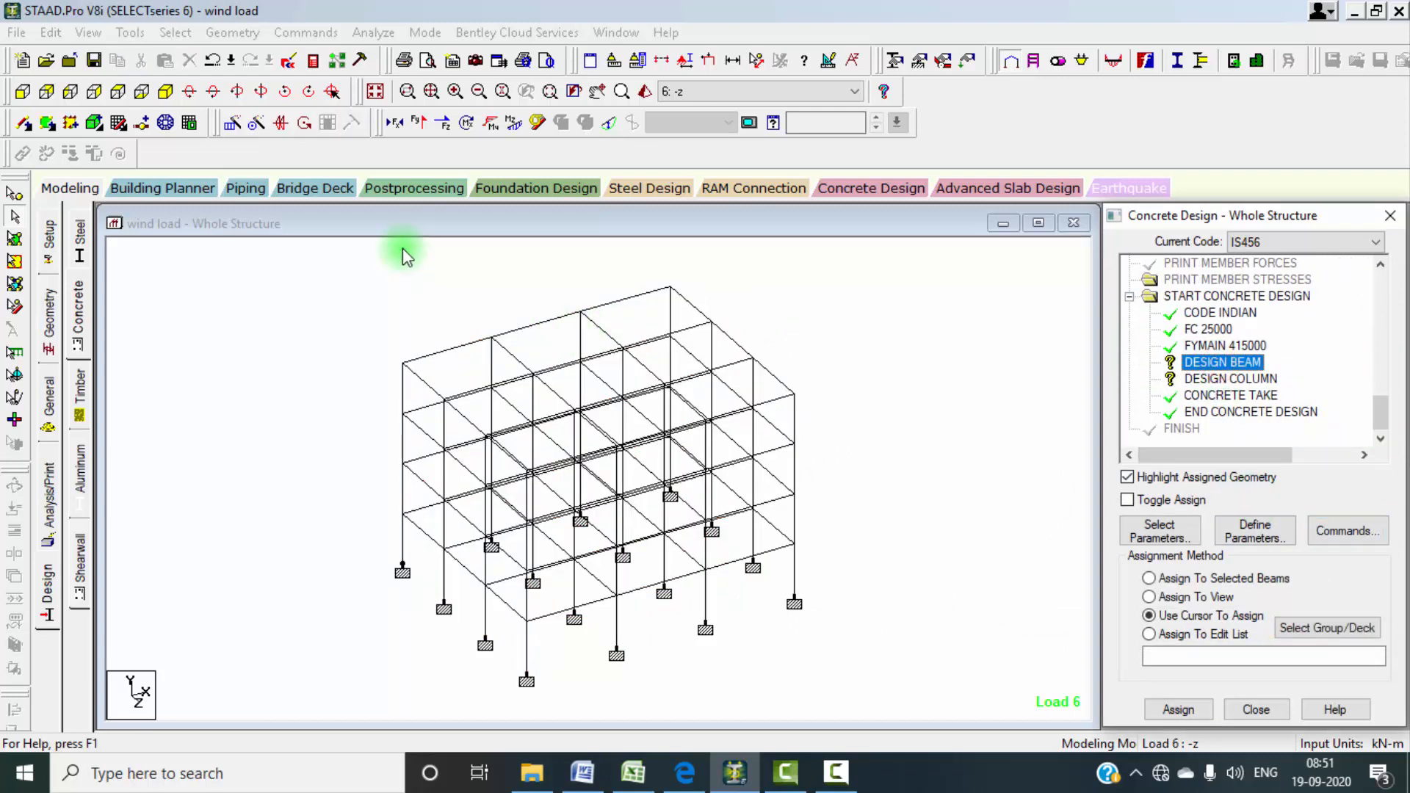
click(175, 32)
mouse_move(235, 399)
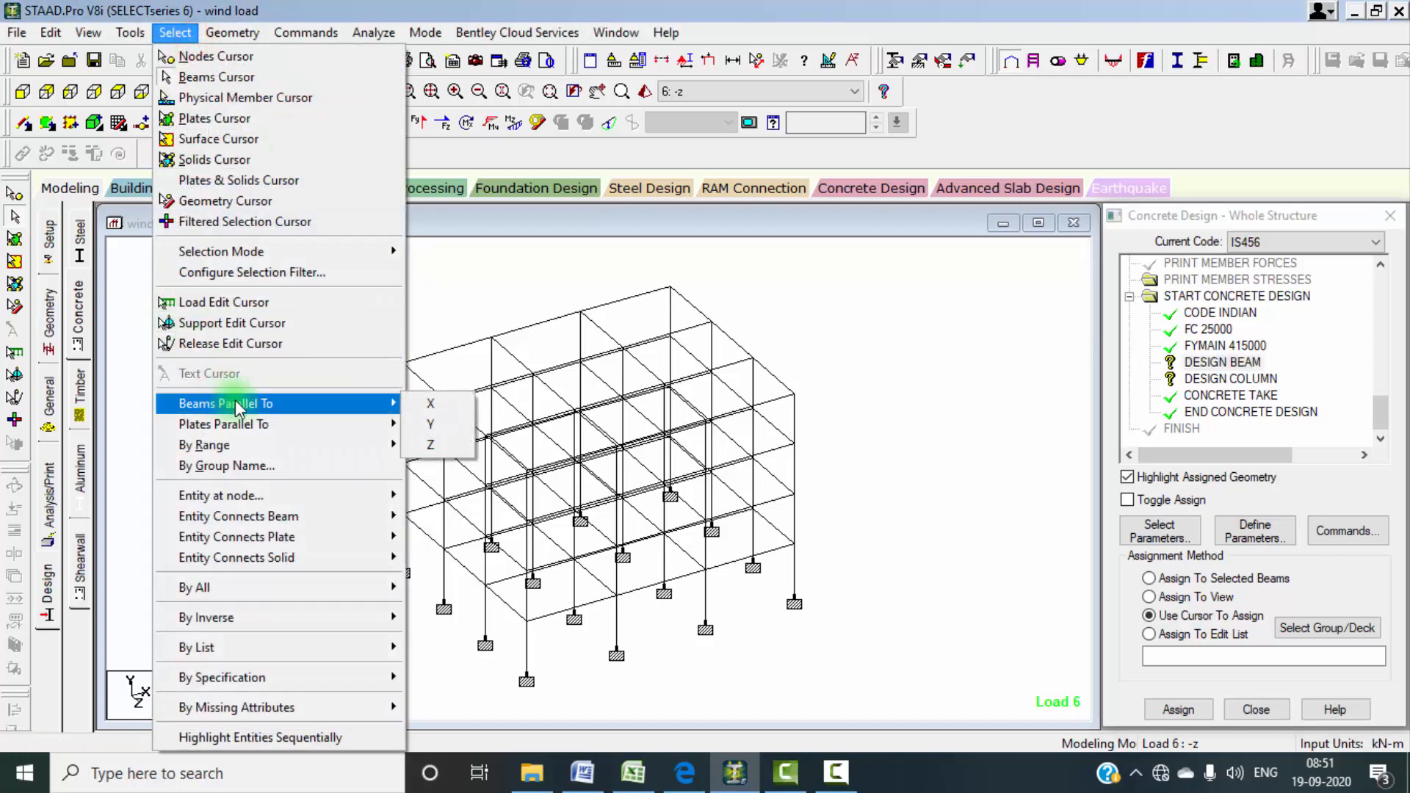
click(411, 399)
click(175, 32)
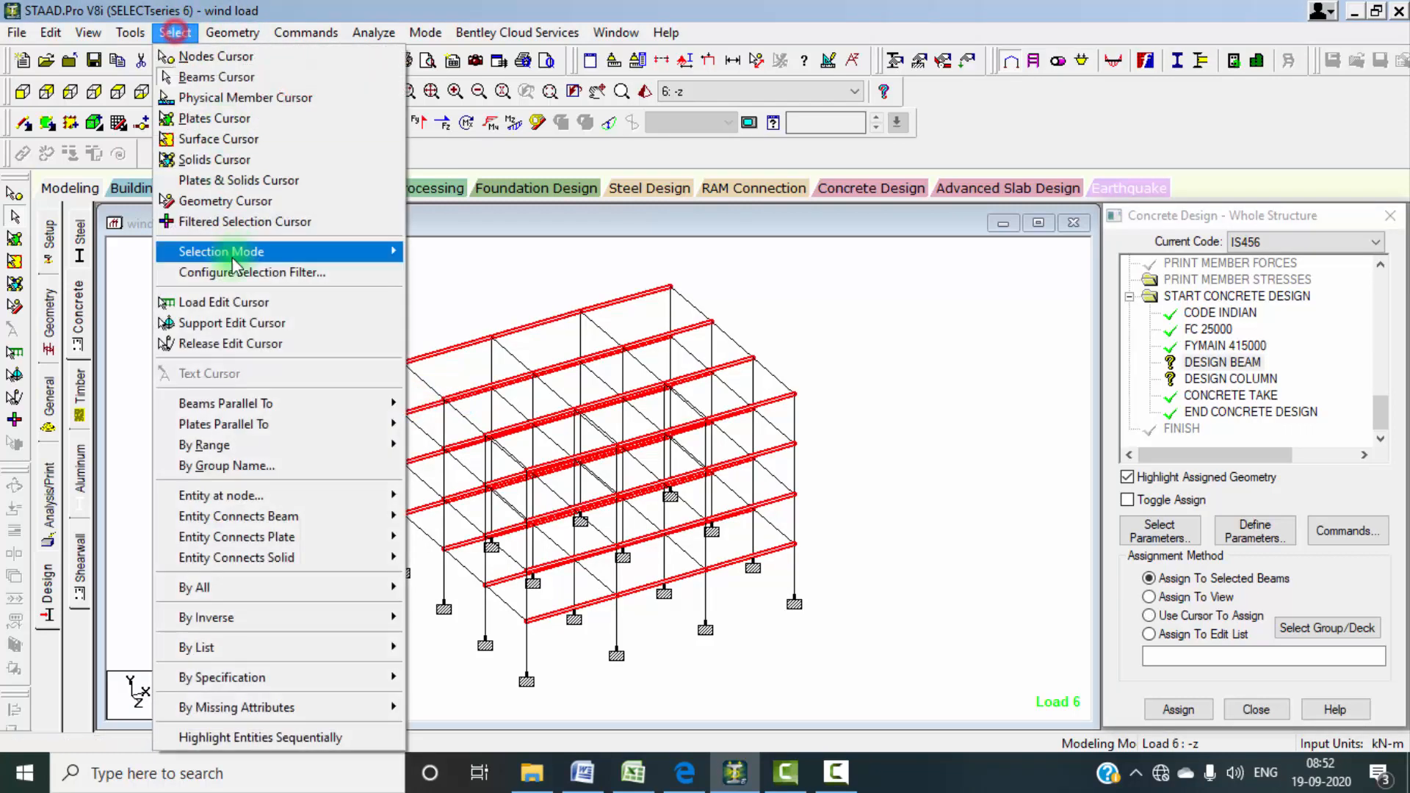
mouse_move(268, 403)
click(428, 406)
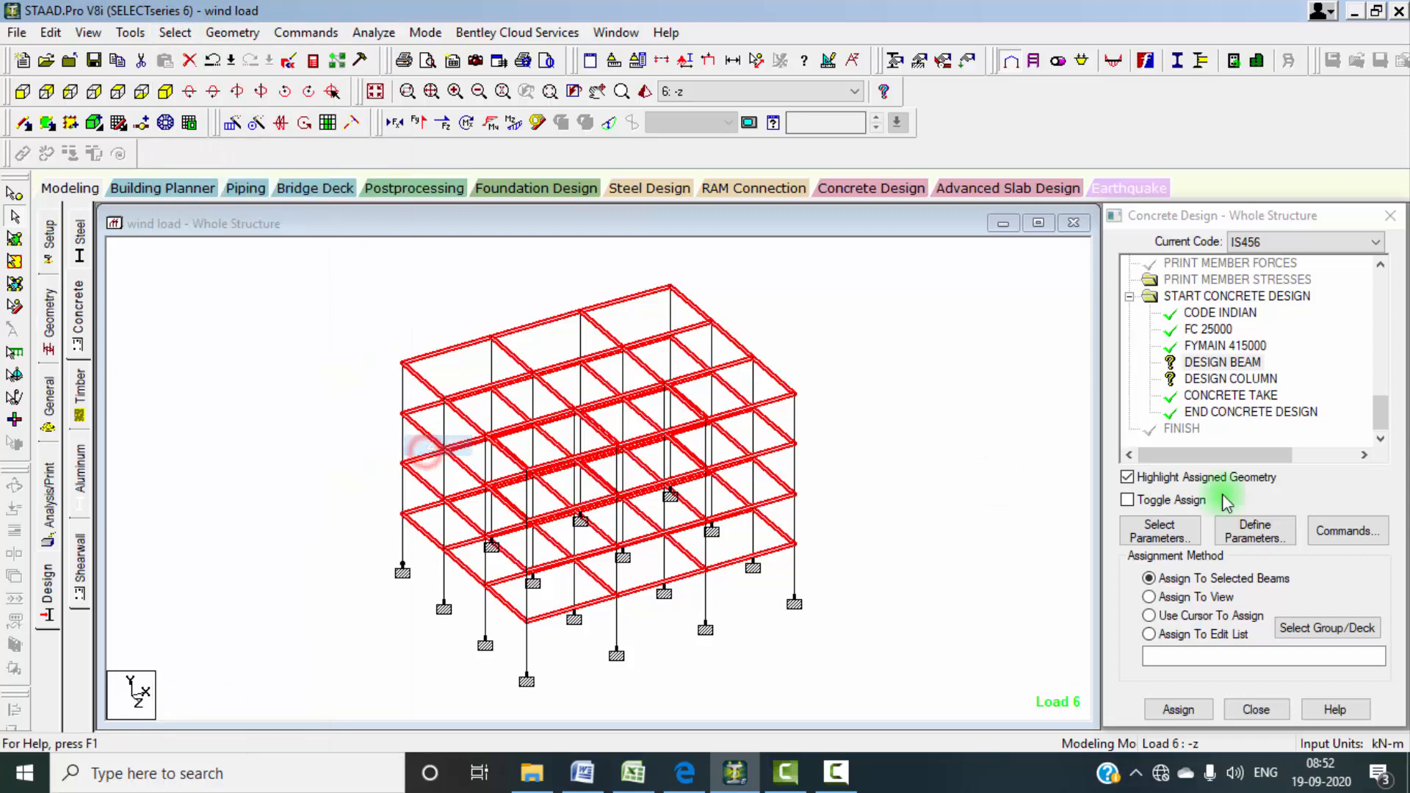
click(1179, 709)
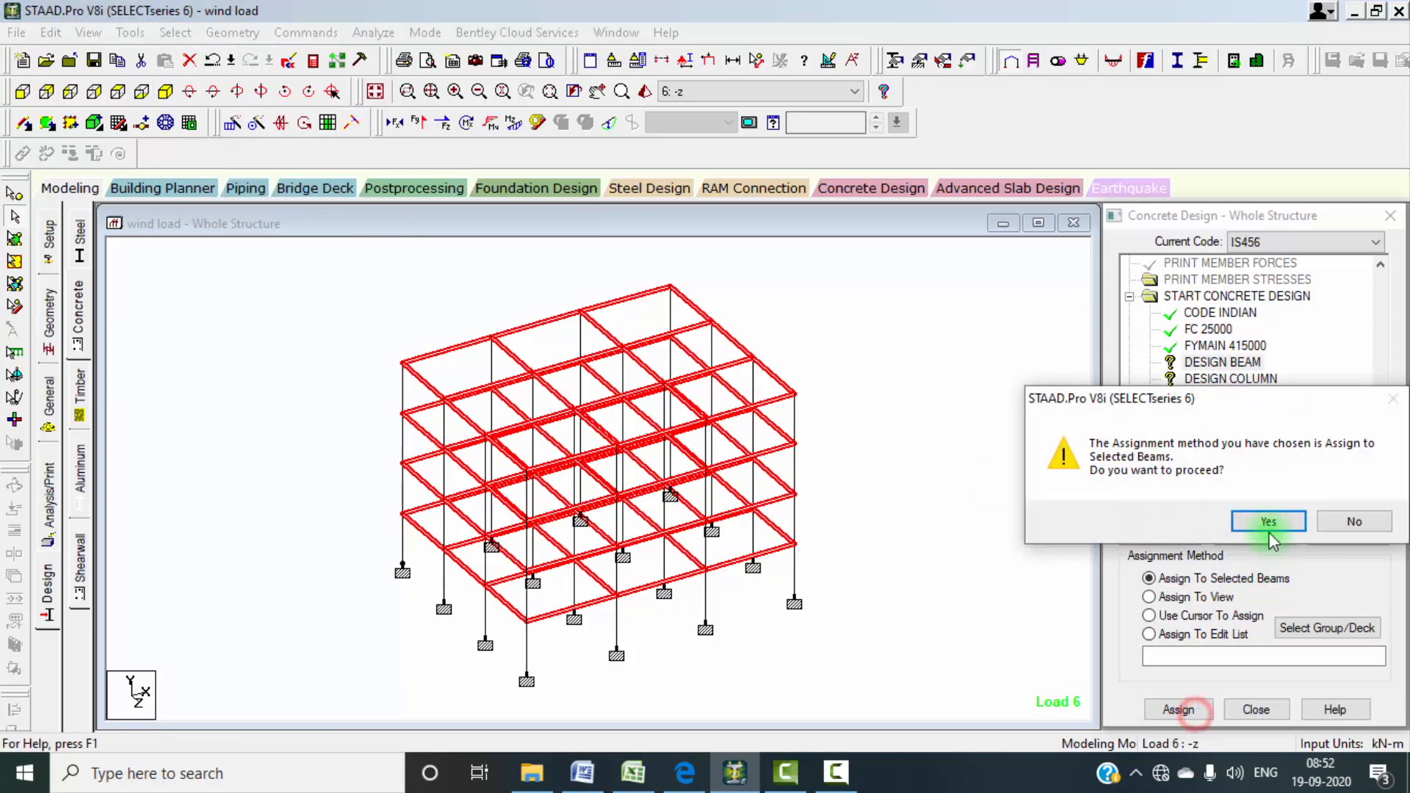
click(1259, 519)
Step: Assign the DESIGN COLUMN command to all members parallel to the Y axis and return to cursor assignment
click(1237, 380)
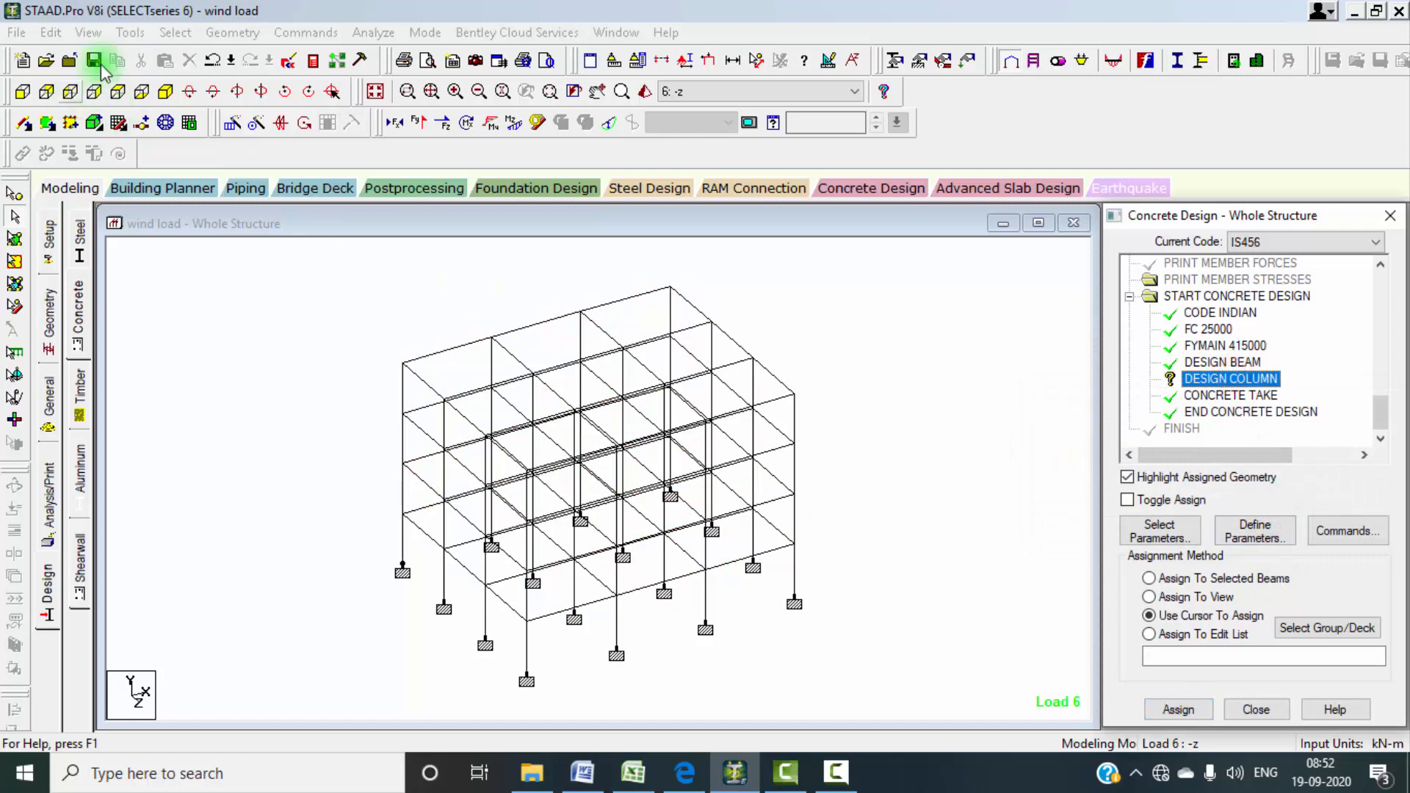
click(175, 32)
mouse_move(235, 403)
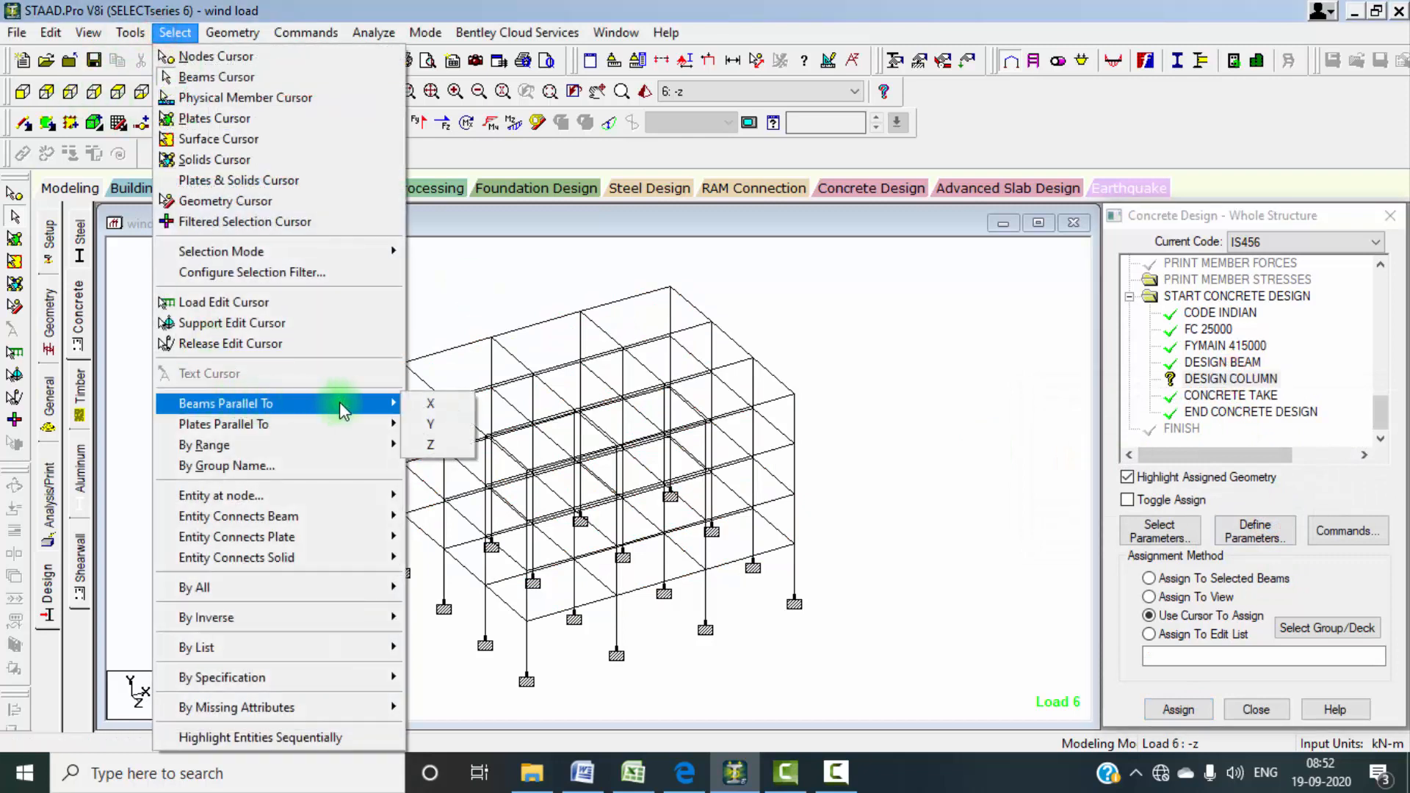
click(429, 424)
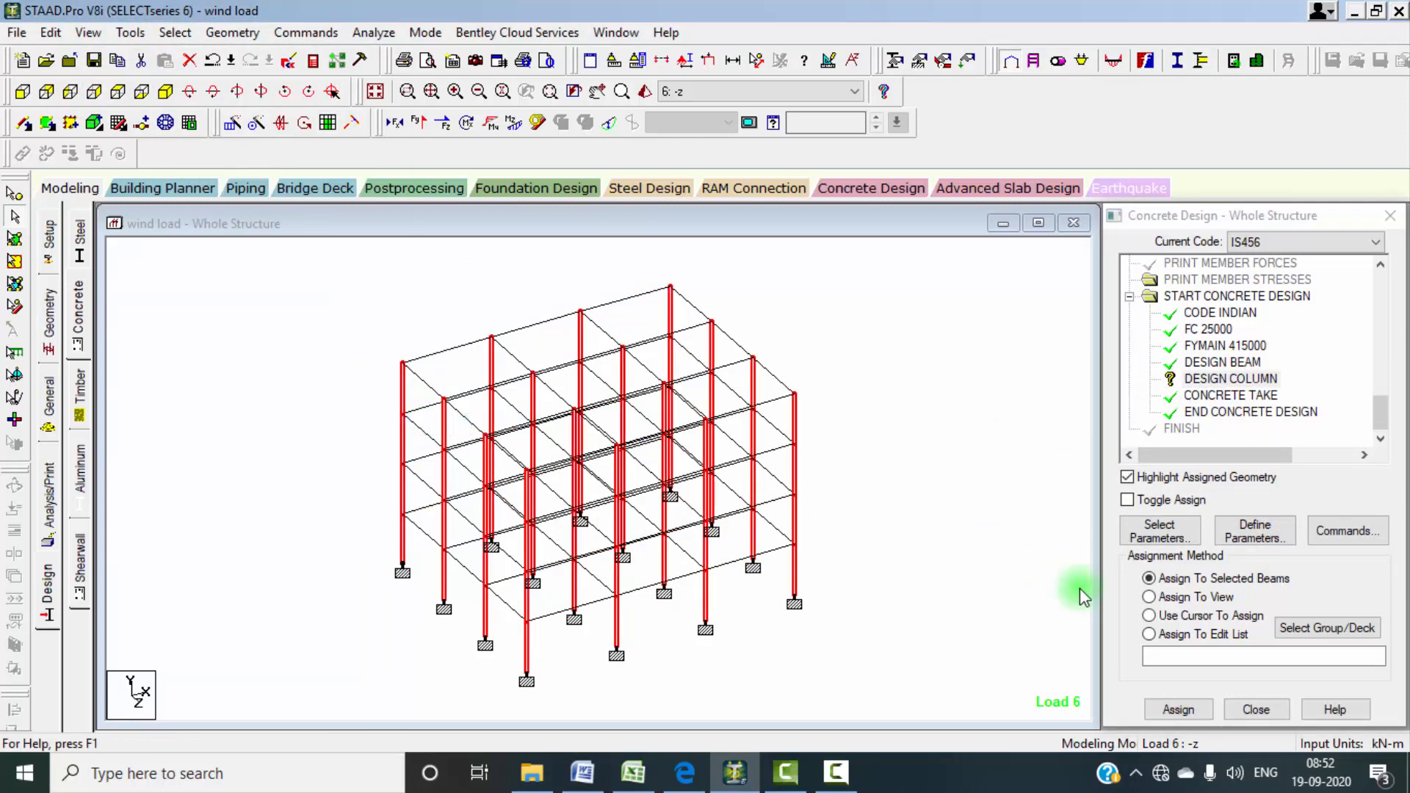
click(1178, 708)
click(1269, 522)
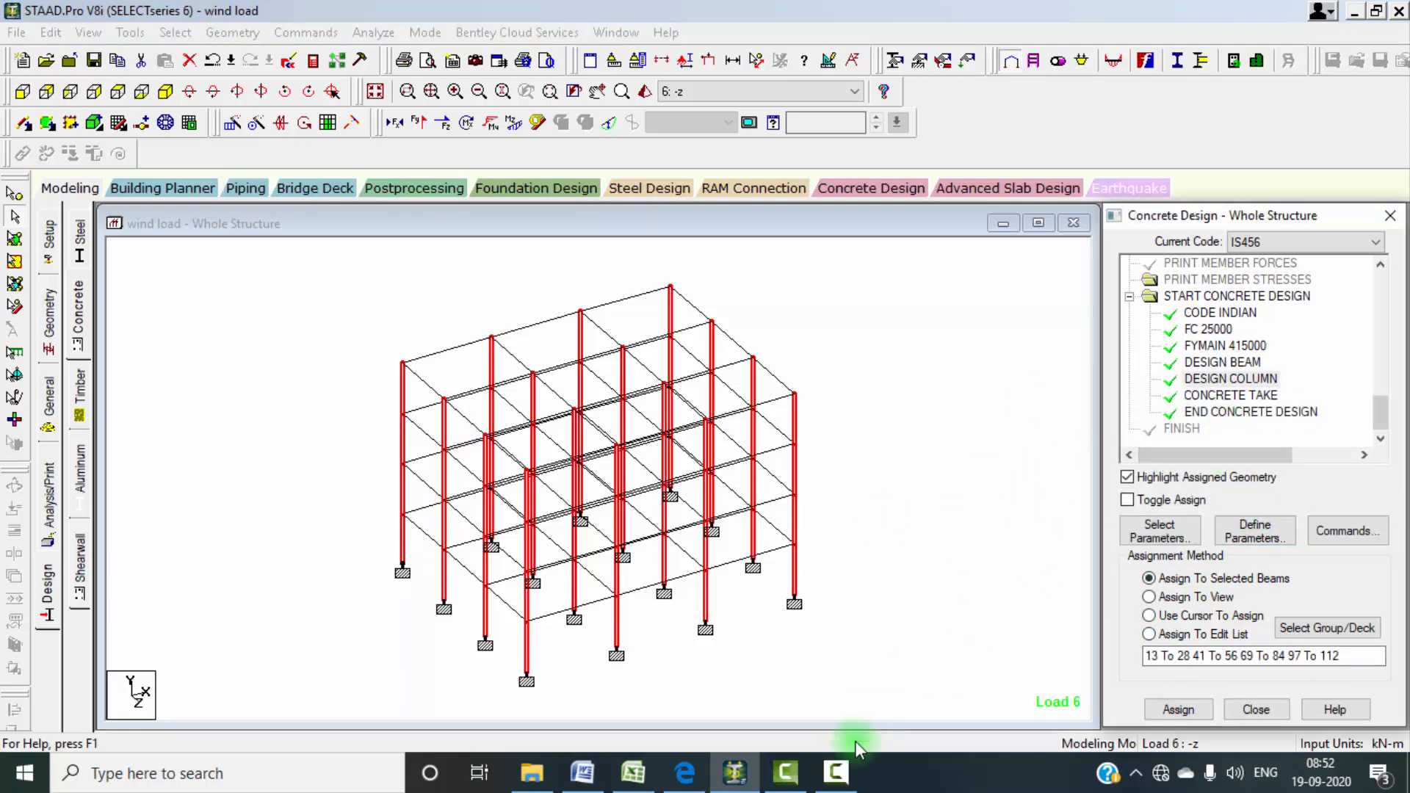
click(1149, 615)
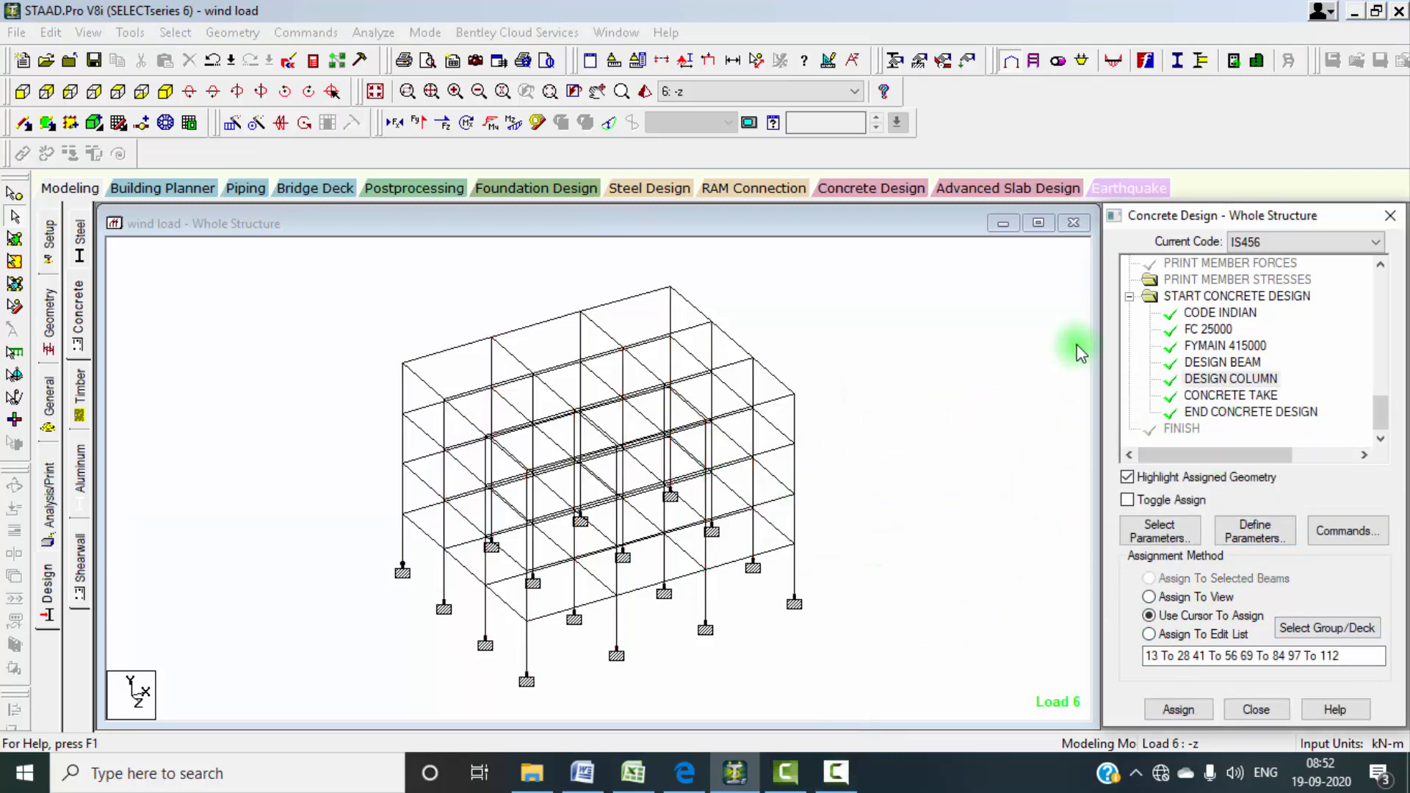
Step: Run the analysis with the concrete design, saving the modified structure
click(372, 32)
click(383, 56)
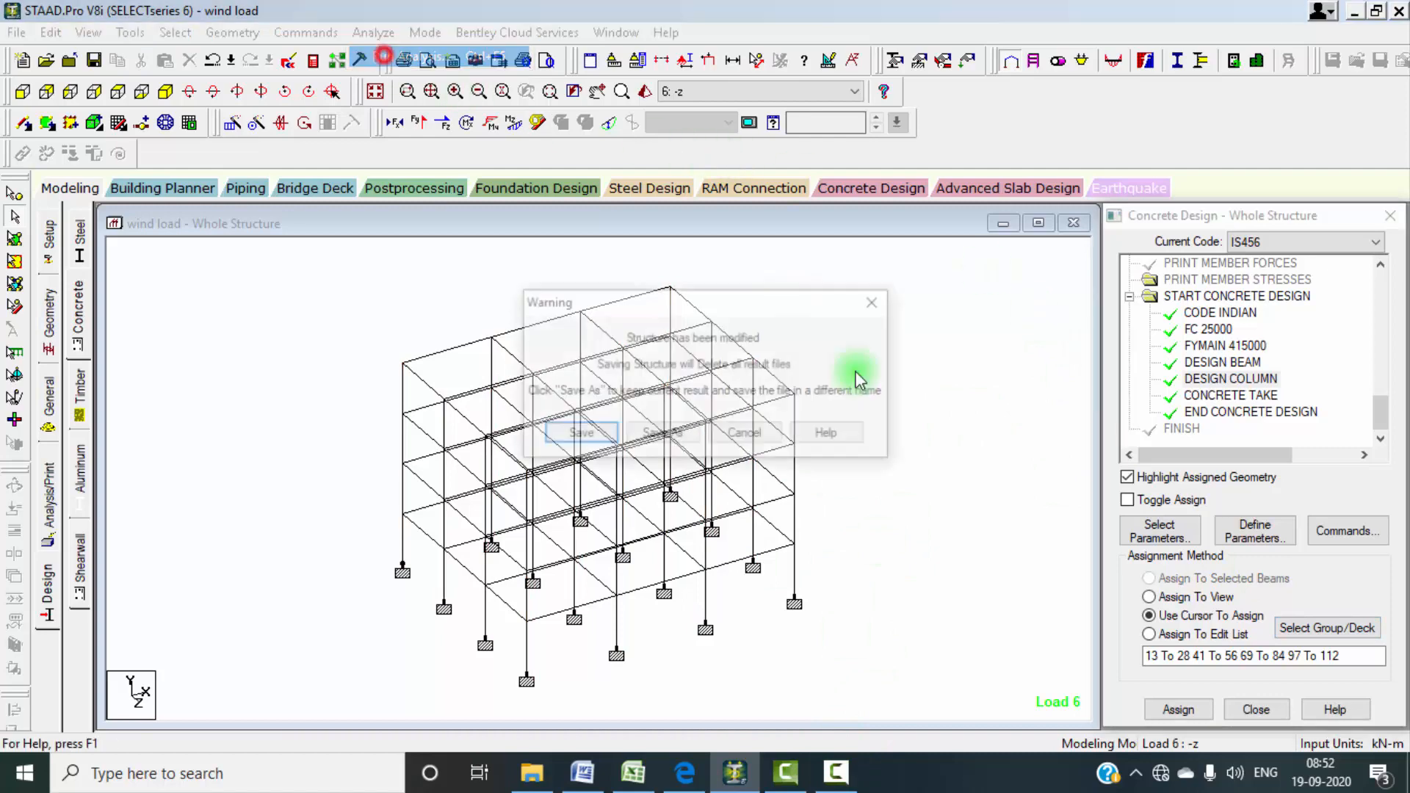
click(581, 432)
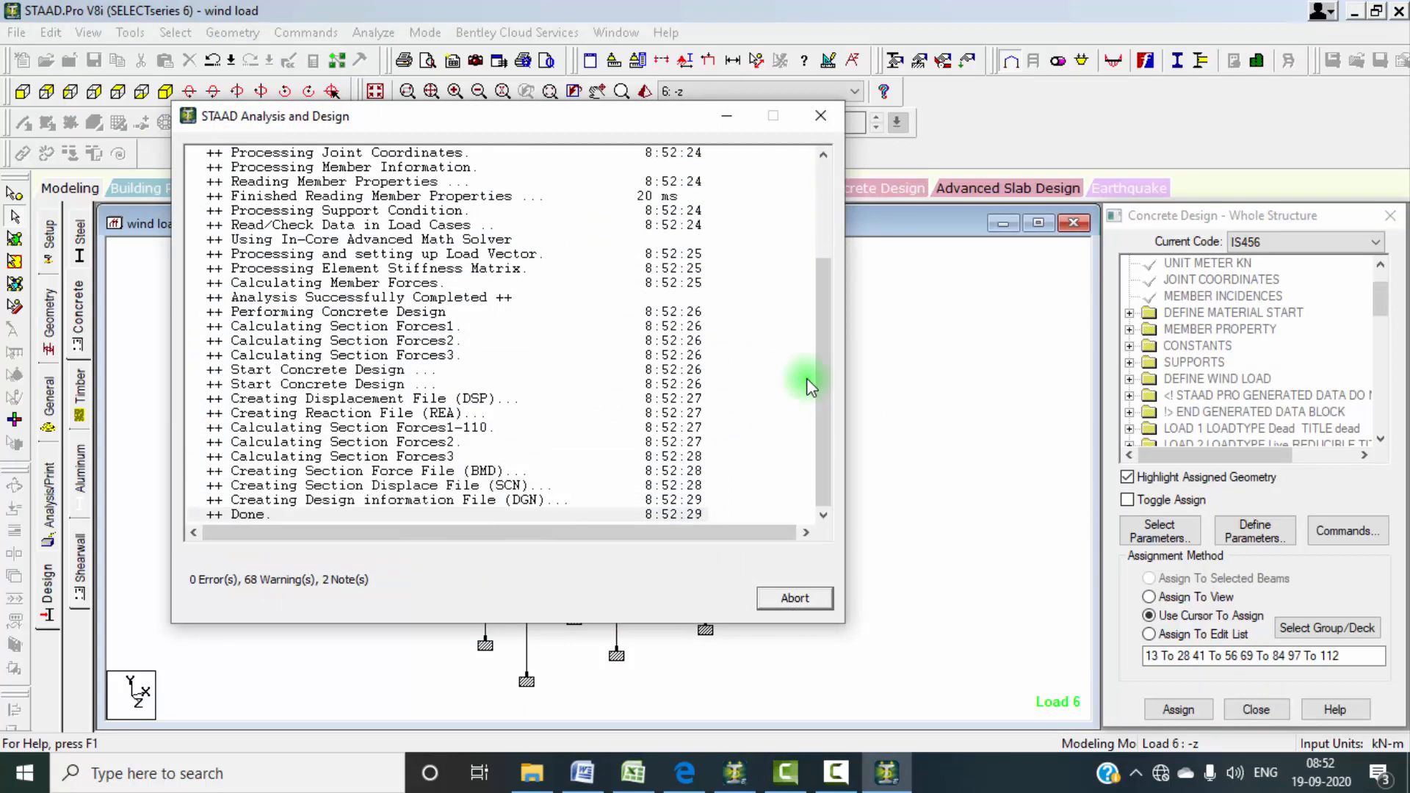
Step: Open the analysis output file once the run is done and go to the concrete quantity note
click(201, 558)
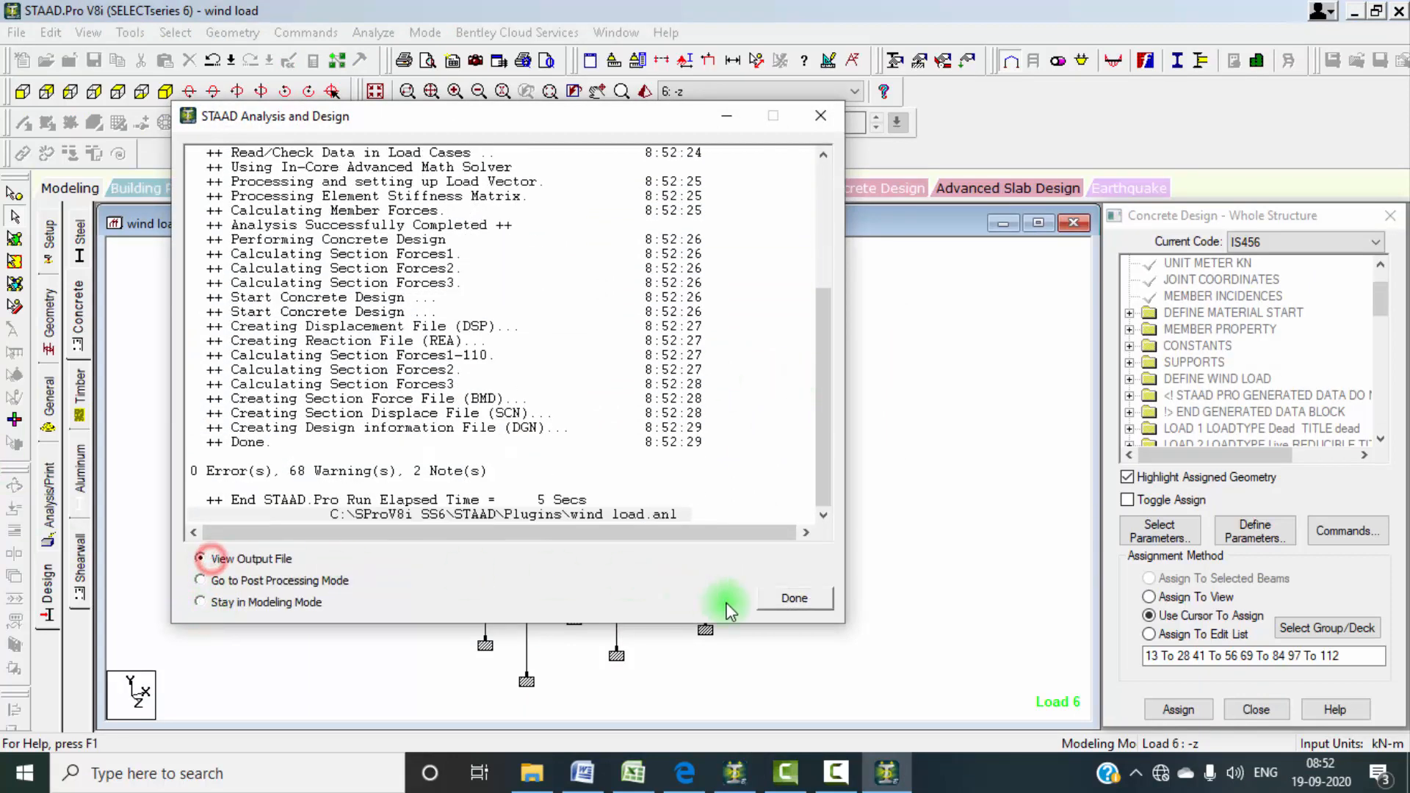
click(767, 598)
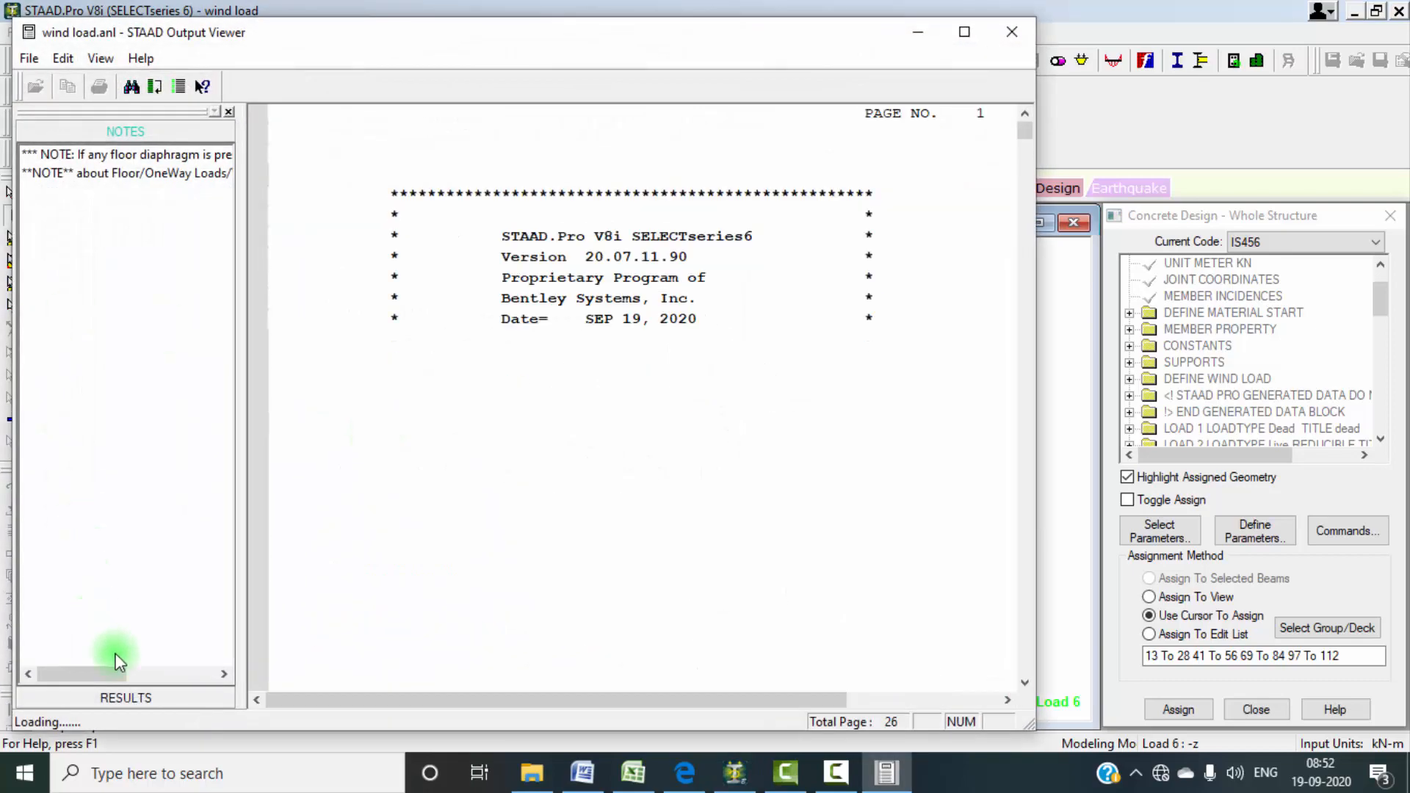
click(120, 701)
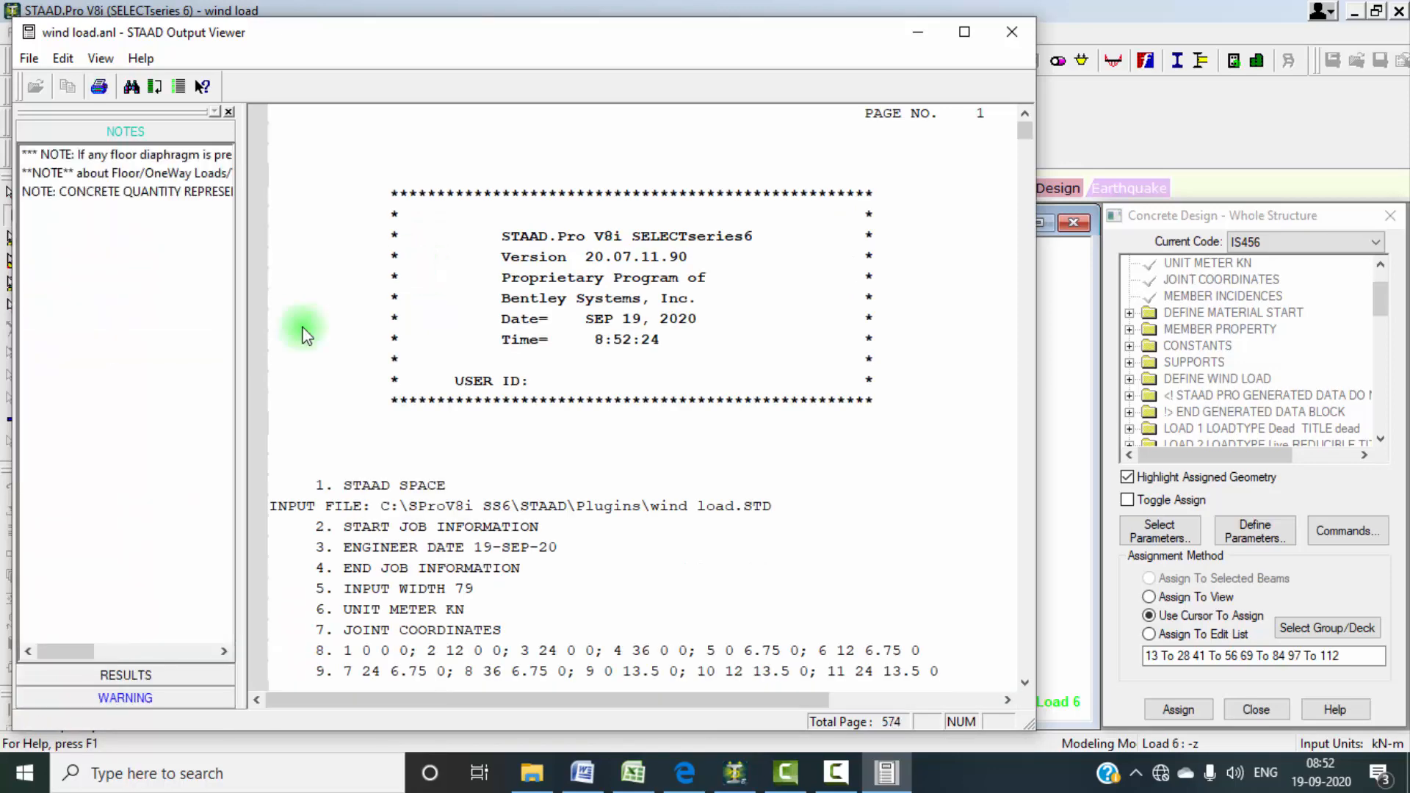
click(117, 192)
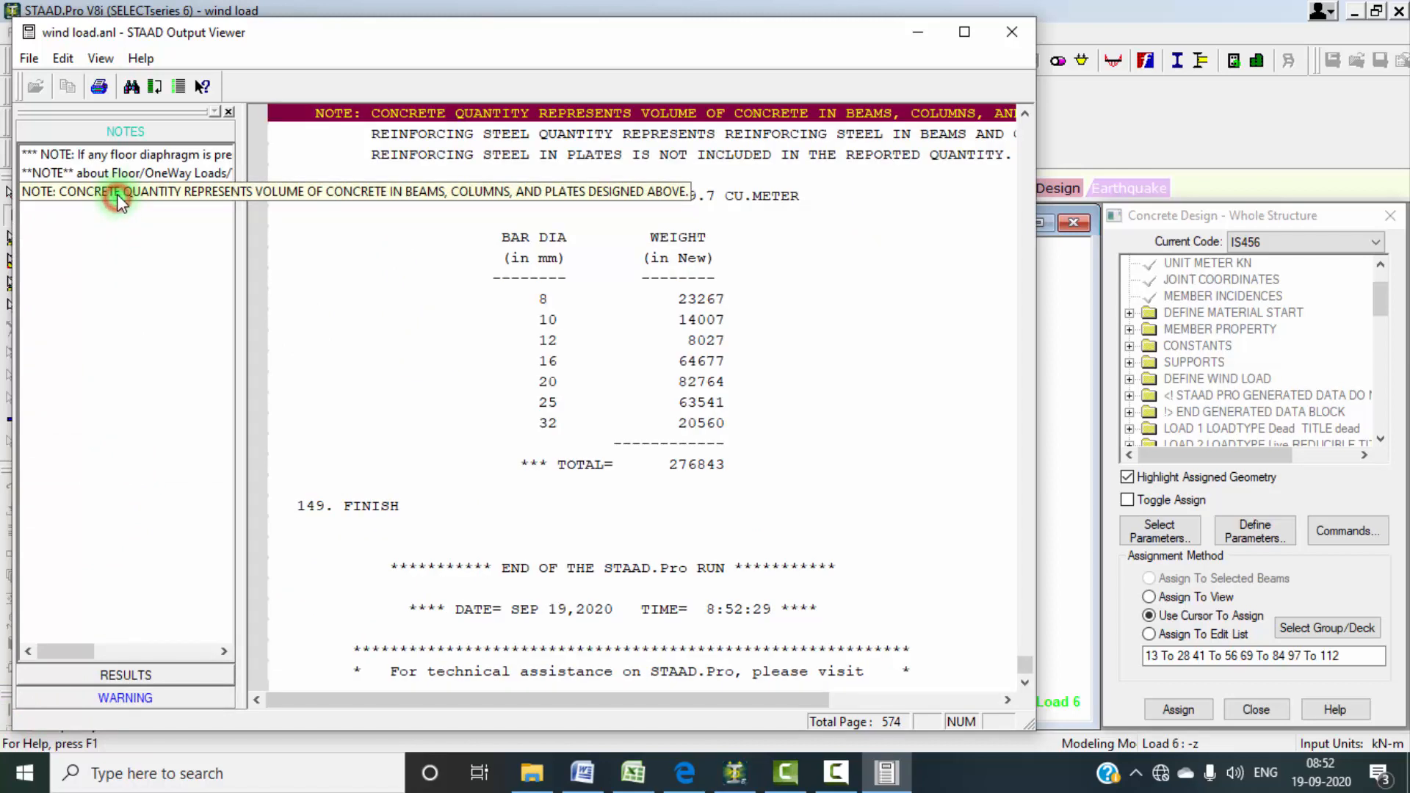
Step: Examine the concrete volume, the reinforcement weight by bar diameter and the last column design results, and close the output file
scroll(762, 316, down, 2)
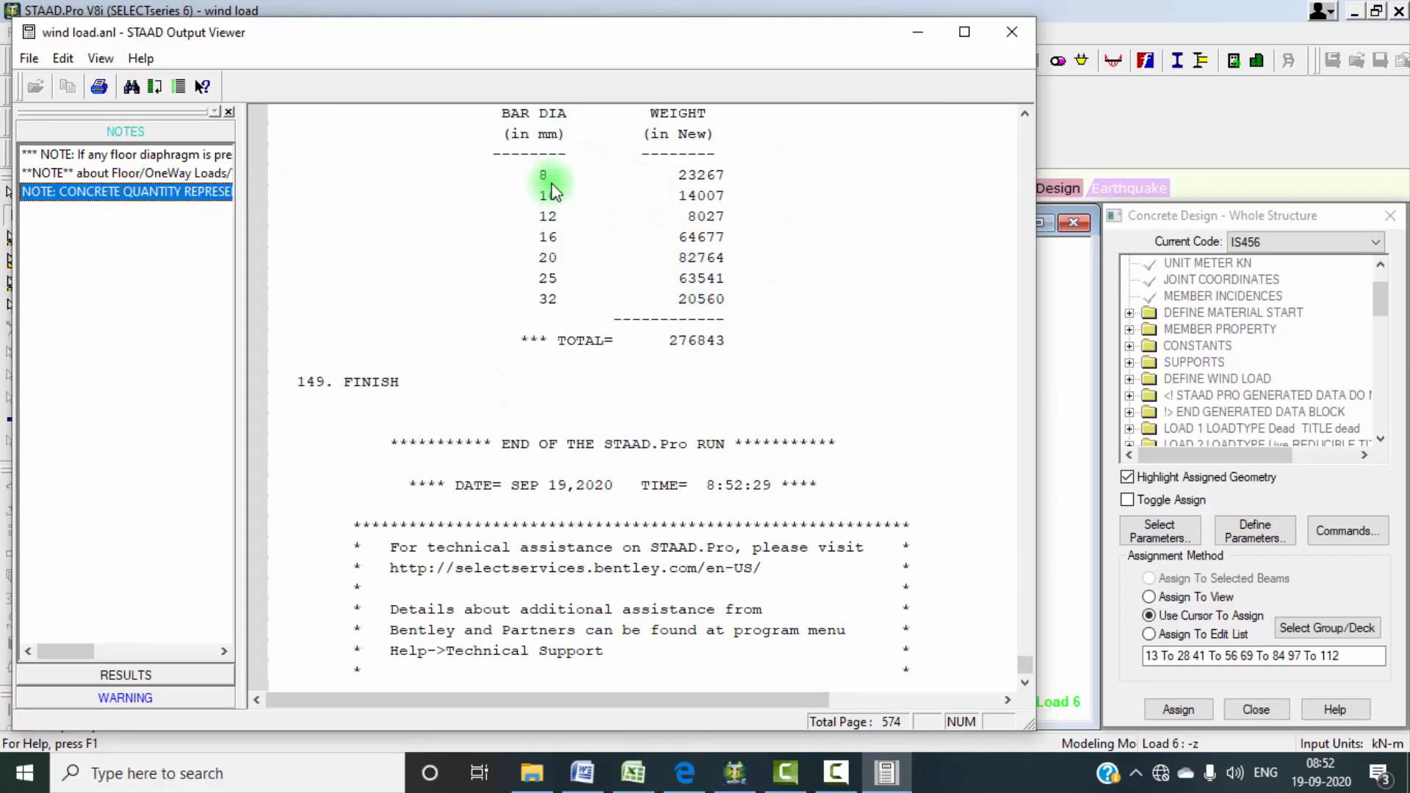
scroll(661, 350, up, 2)
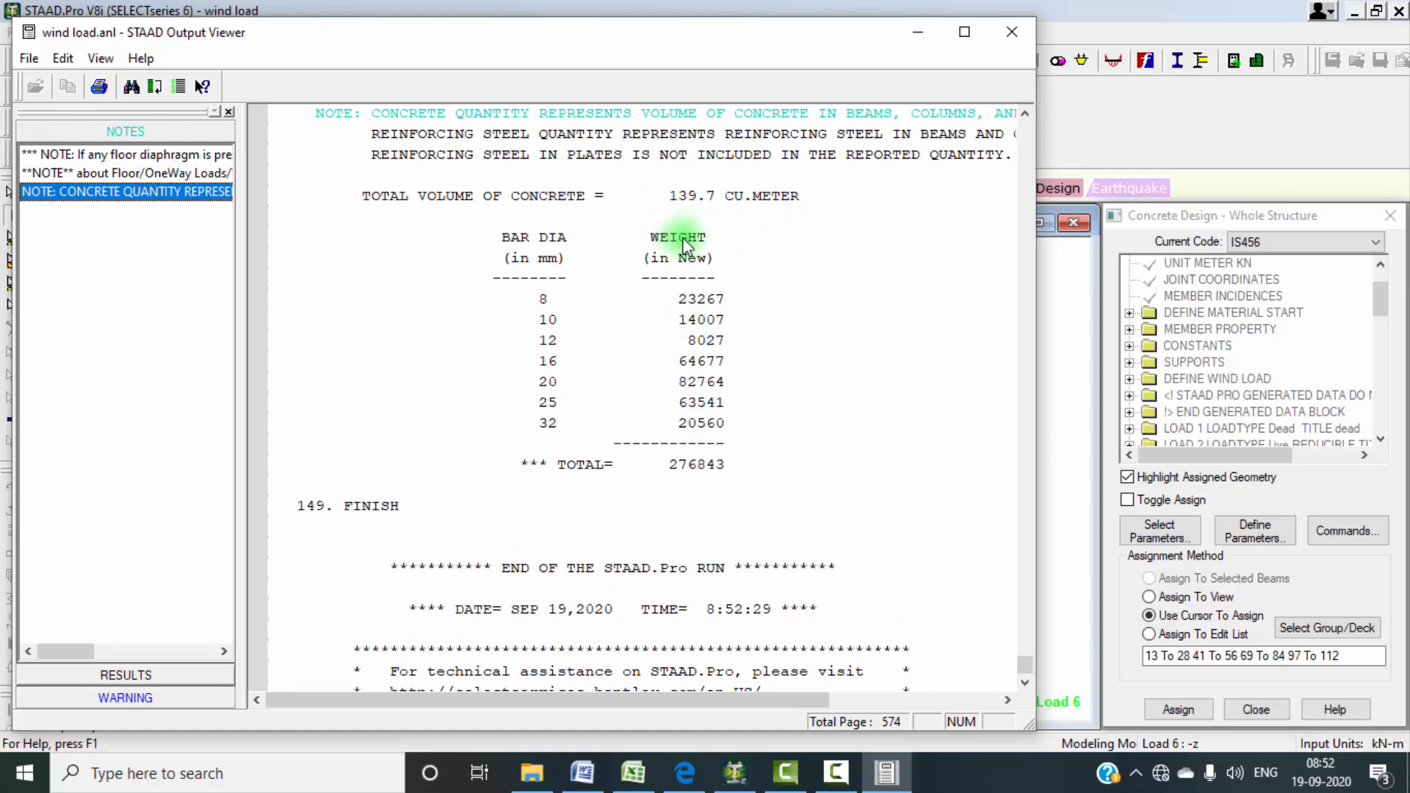
scroll(822, 411, up, 20)
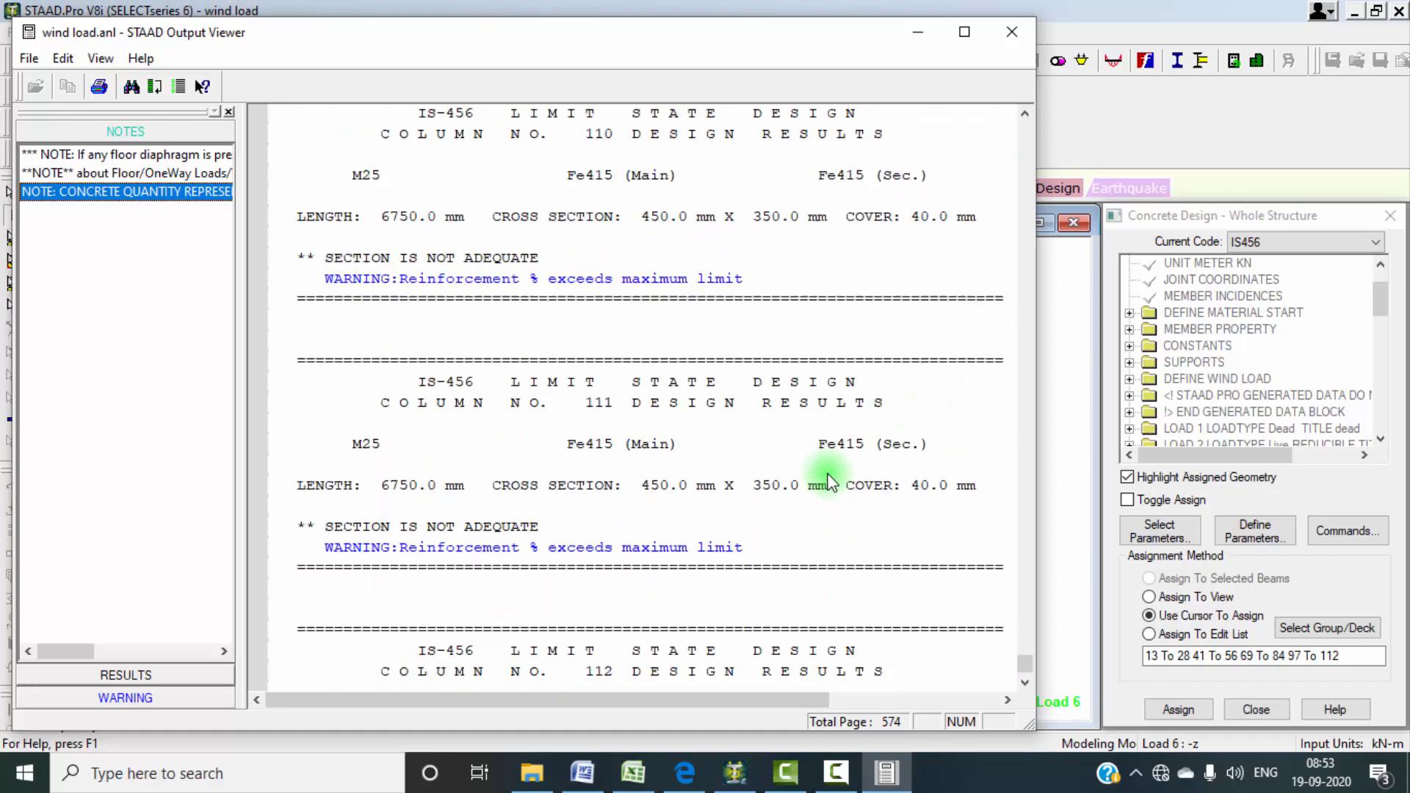
scroll(827, 477, down, 18)
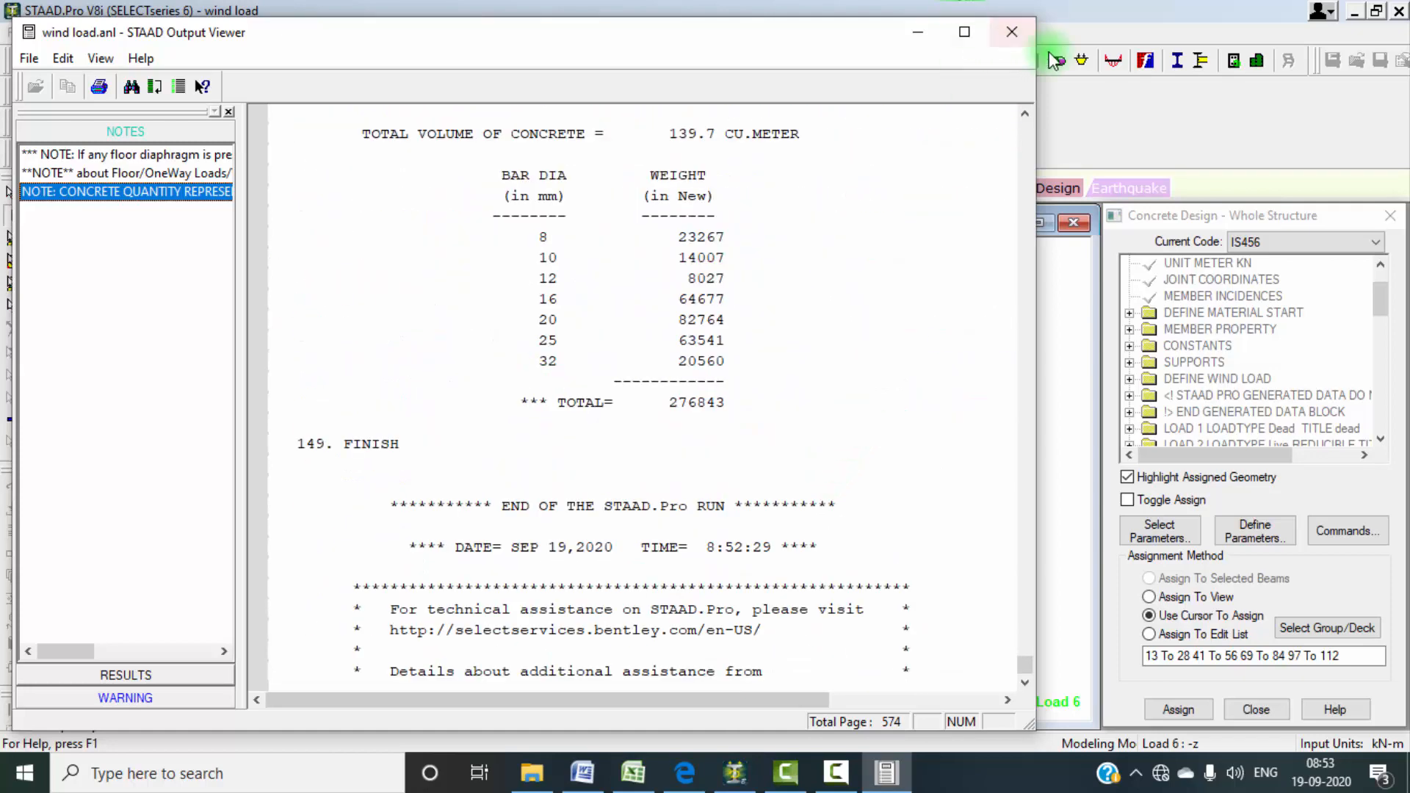
click(1012, 32)
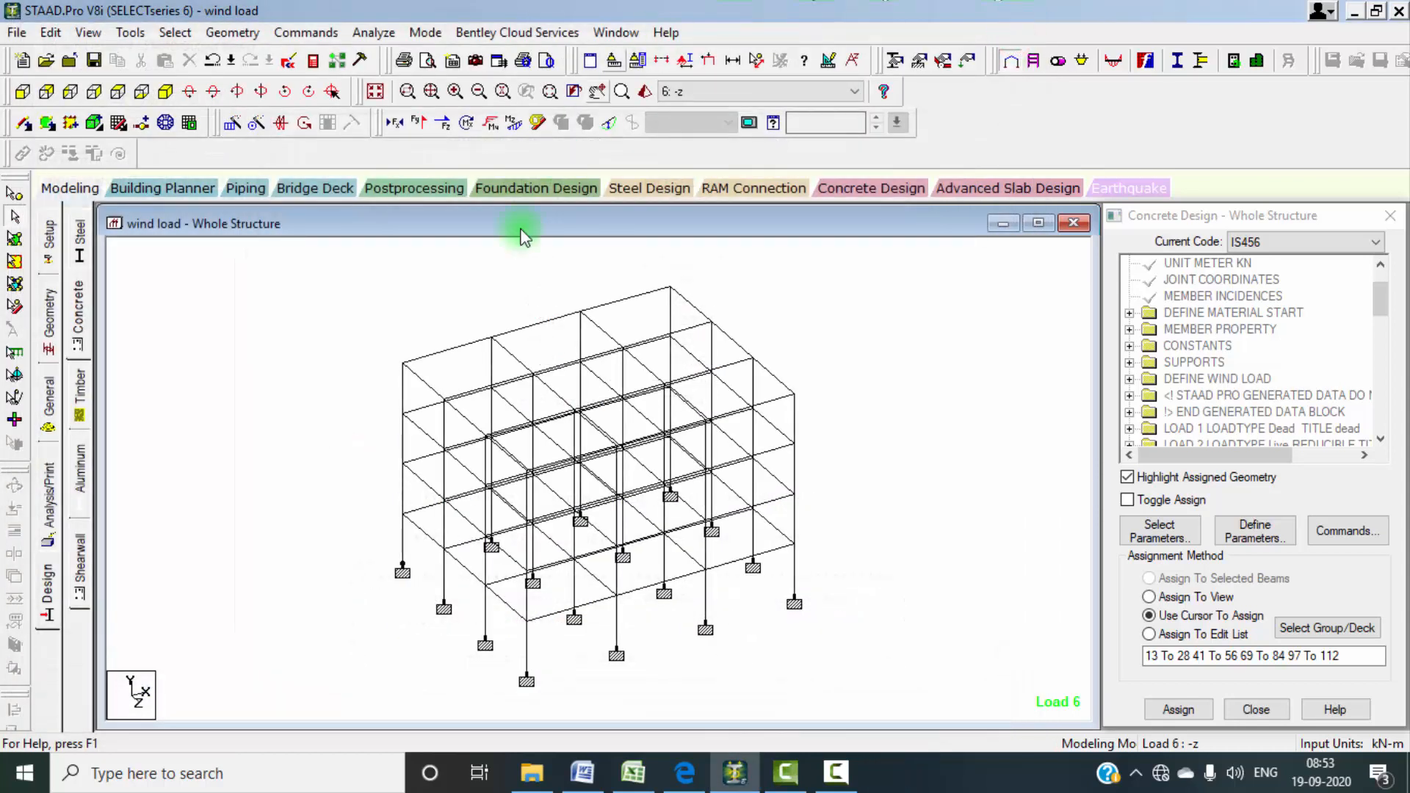